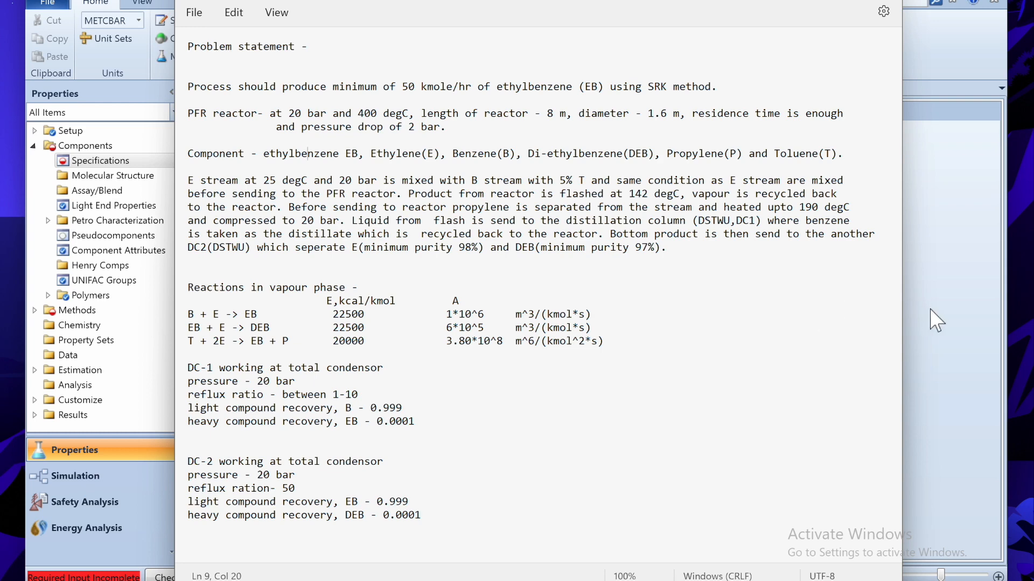
# - Leave the Notepad problem statement for the empty Aspen Plus Components Specifications page
pyautogui.hotkey('alt', 'Tab')
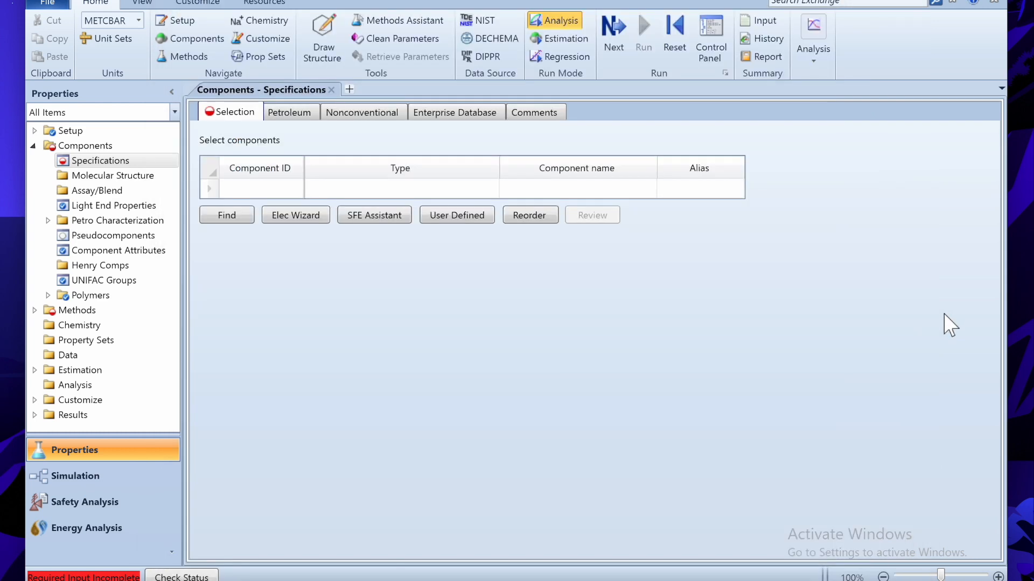
# - Enter benzene, toluene, ethylene, propylene and ethylbenzene as components, then open Find Compounds
pyautogui.click(550, 189)
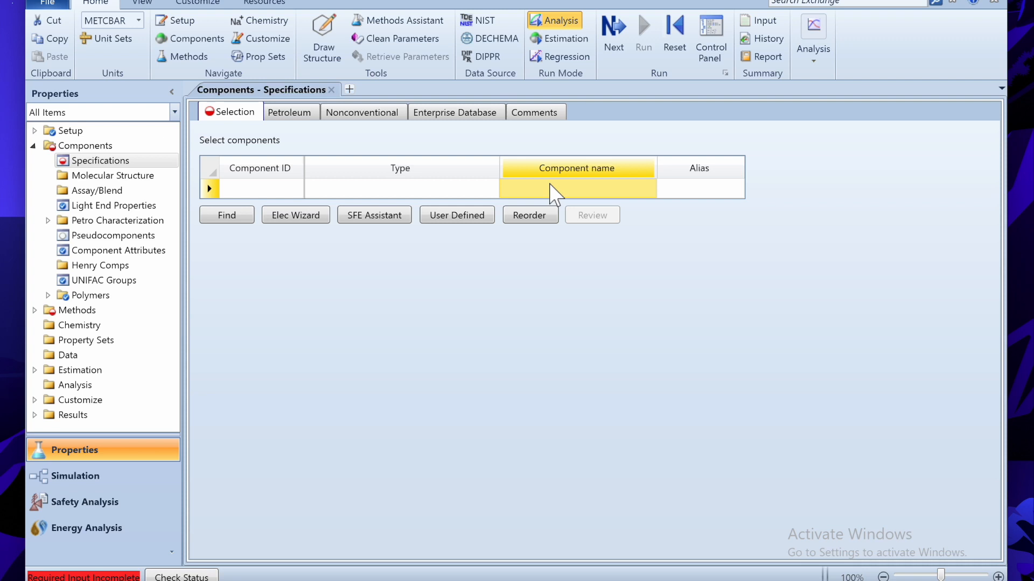
pyautogui.write('BENZENE')
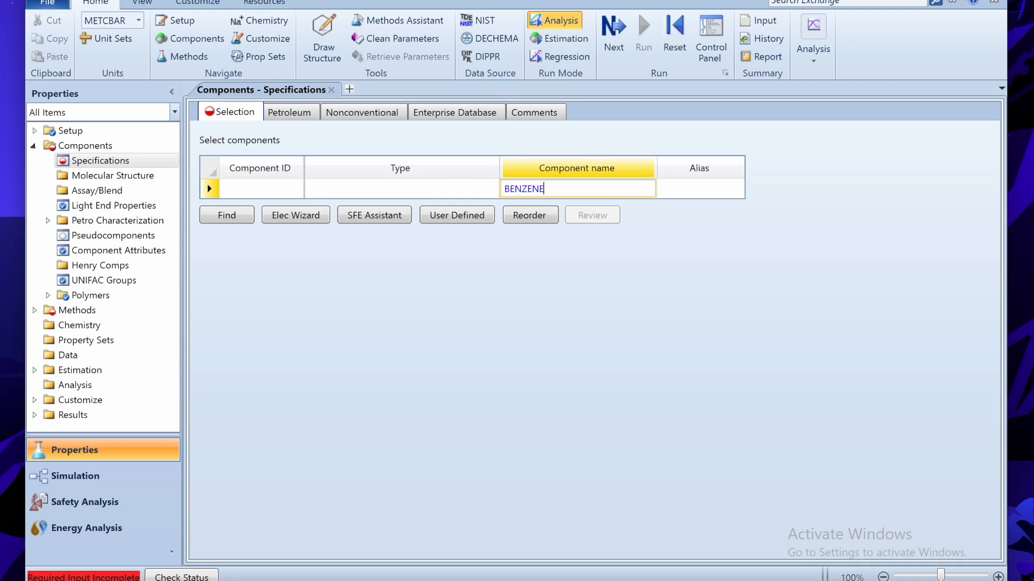
pyautogui.press('Return')
pyautogui.write('TOLUENE')
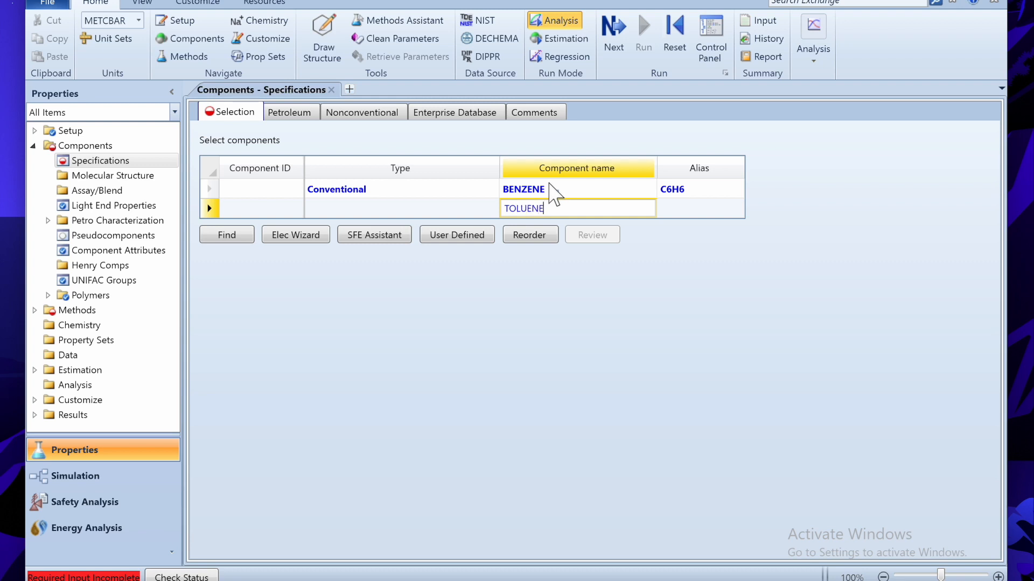
pyautogui.press('Return')
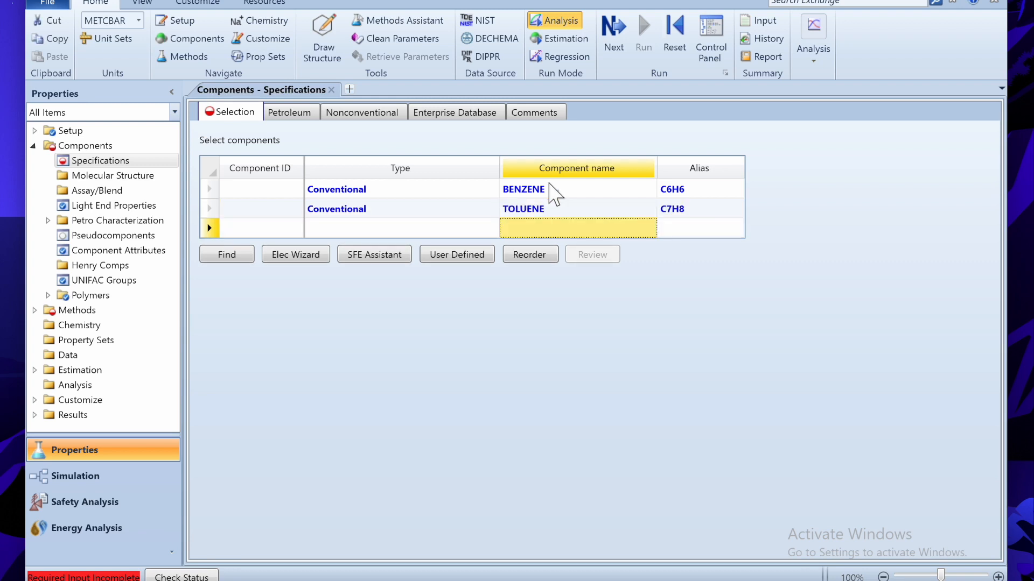
pyautogui.write('ETHYLENE')
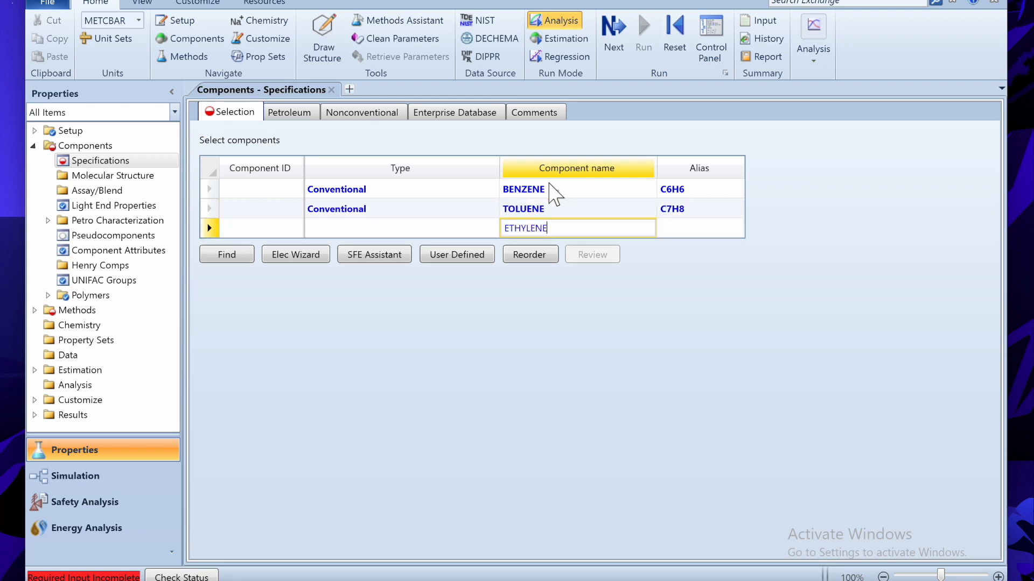
pyautogui.press('Return')
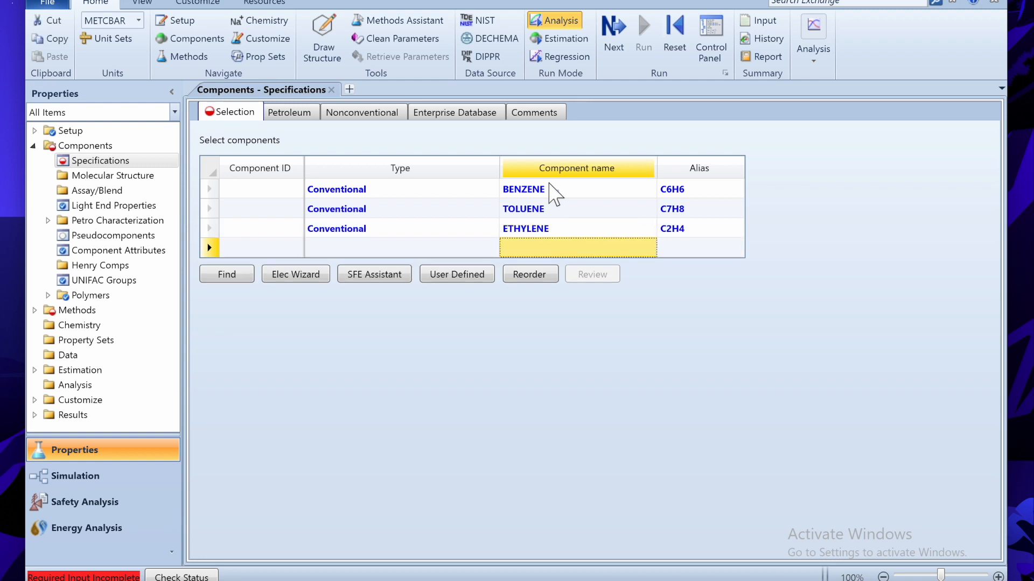
pyautogui.write('PROPYLE')
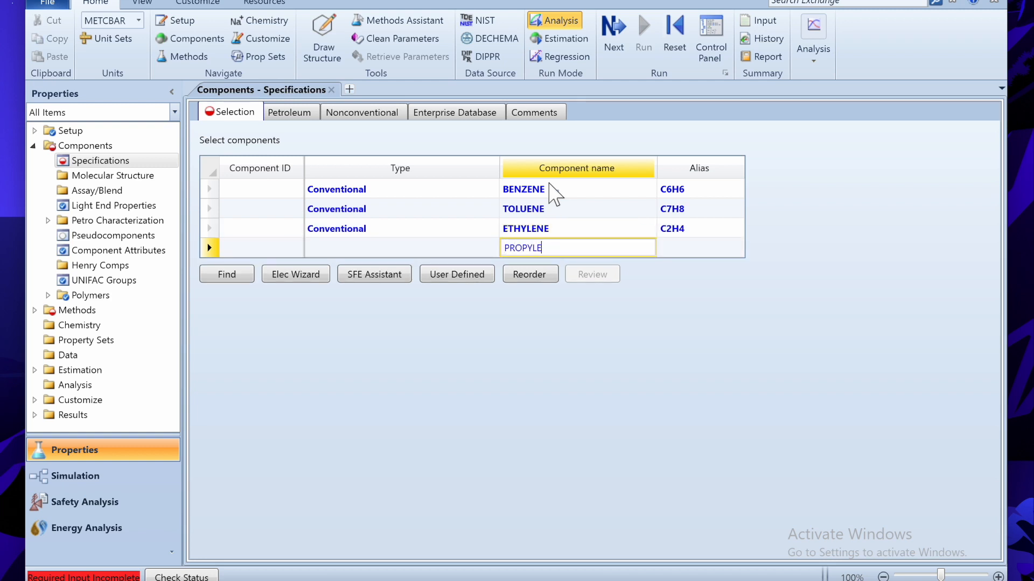
pyautogui.write('NE')
pyautogui.press('Return')
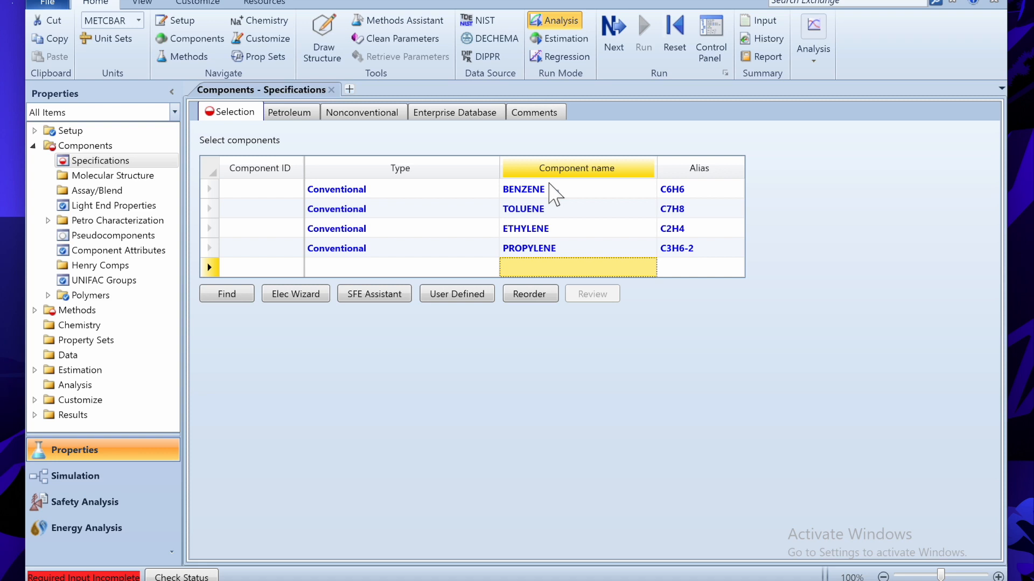
pyautogui.write('ETHYLBENZENE')
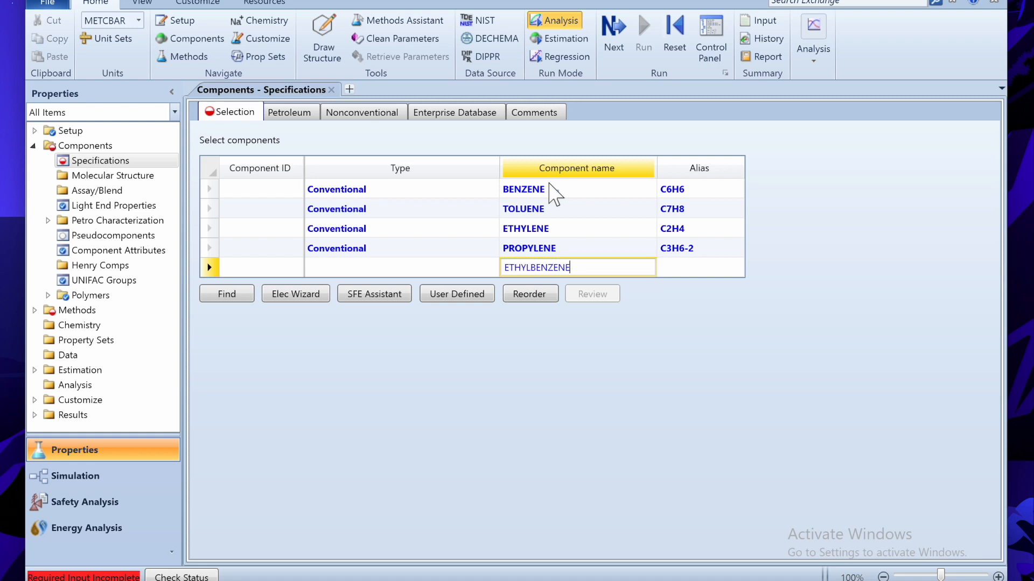
pyautogui.press('Return')
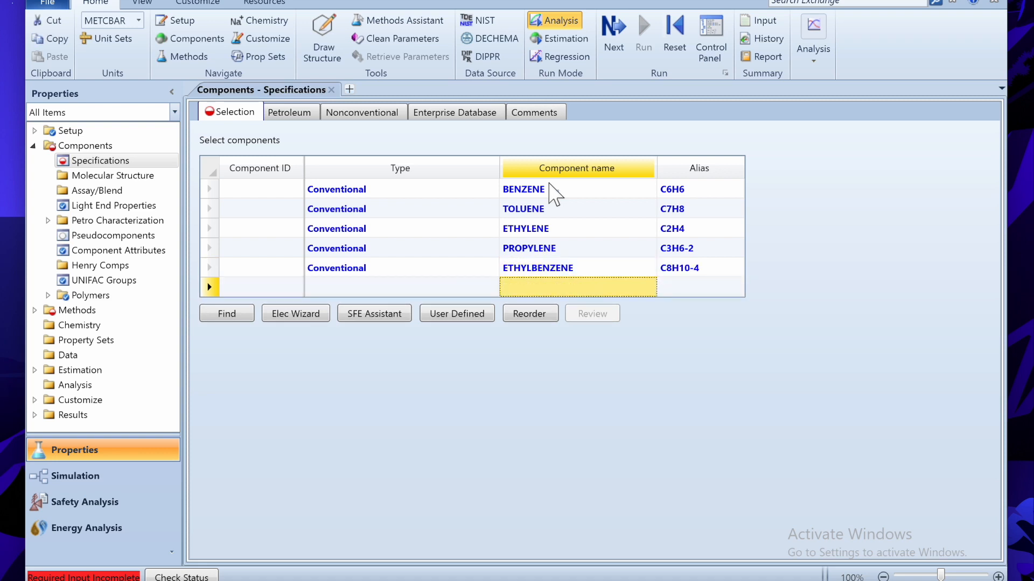
pyautogui.click(227, 314)
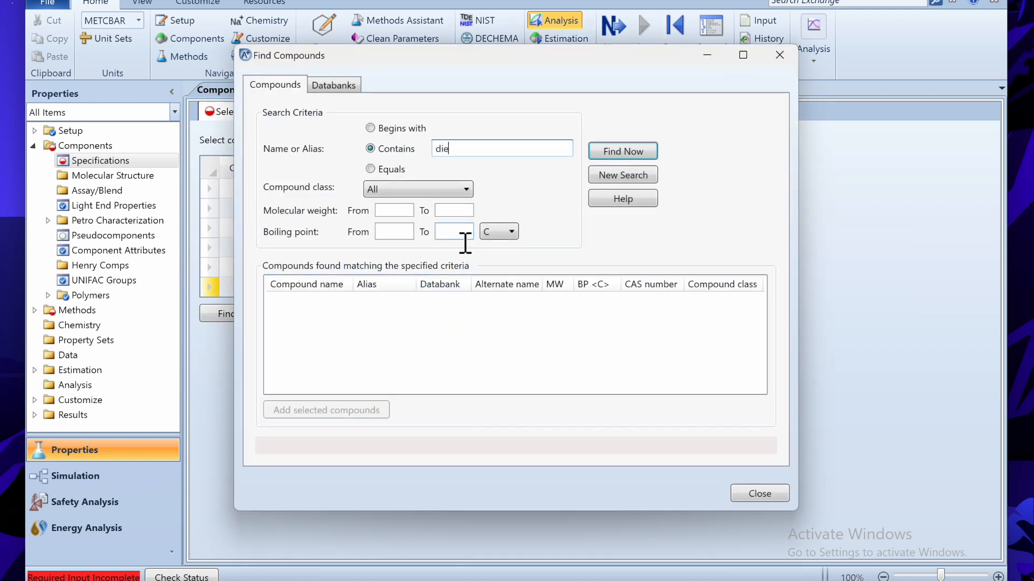
# - Search for diethylbenzene and add 1,4-DIETHYLBENZENE to the component list
pyautogui.write('diethylbenzene')
pyautogui.press('Return')
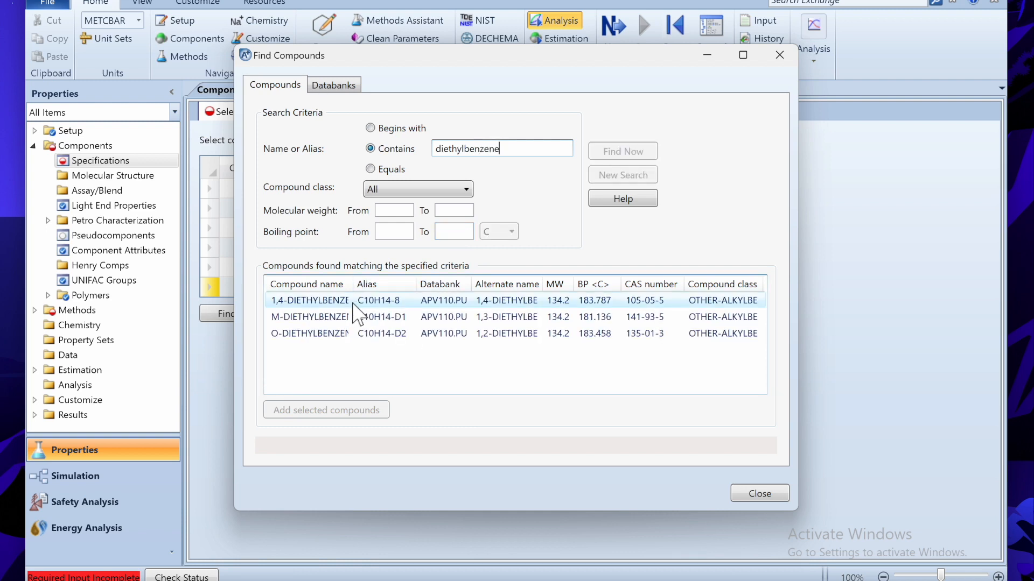
pyautogui.click(339, 303)
pyautogui.click(322, 410)
pyautogui.click(756, 493)
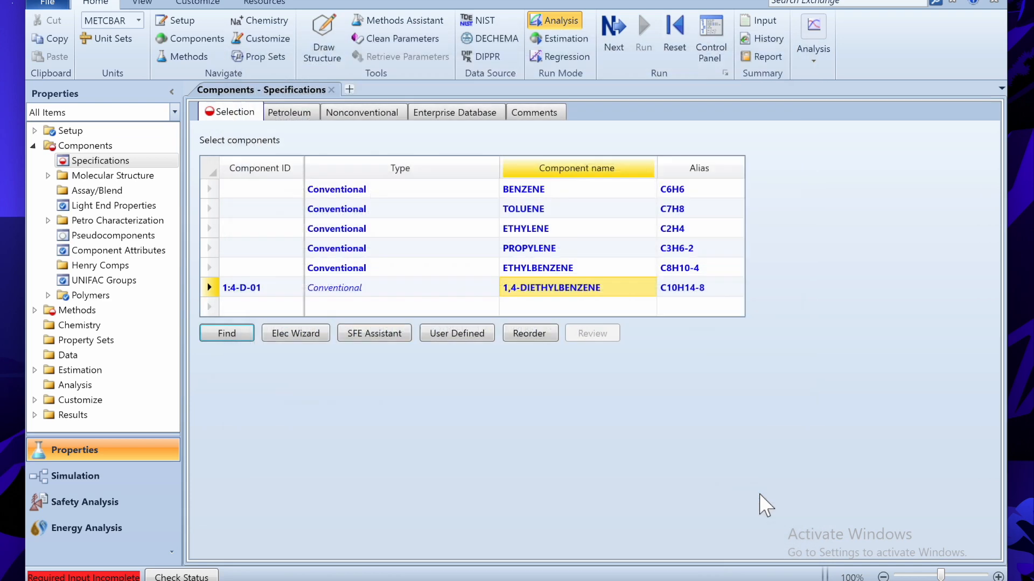
# - Rename the 1,4-diethylbenzene component ID to DEB
pyautogui.click(245, 291)
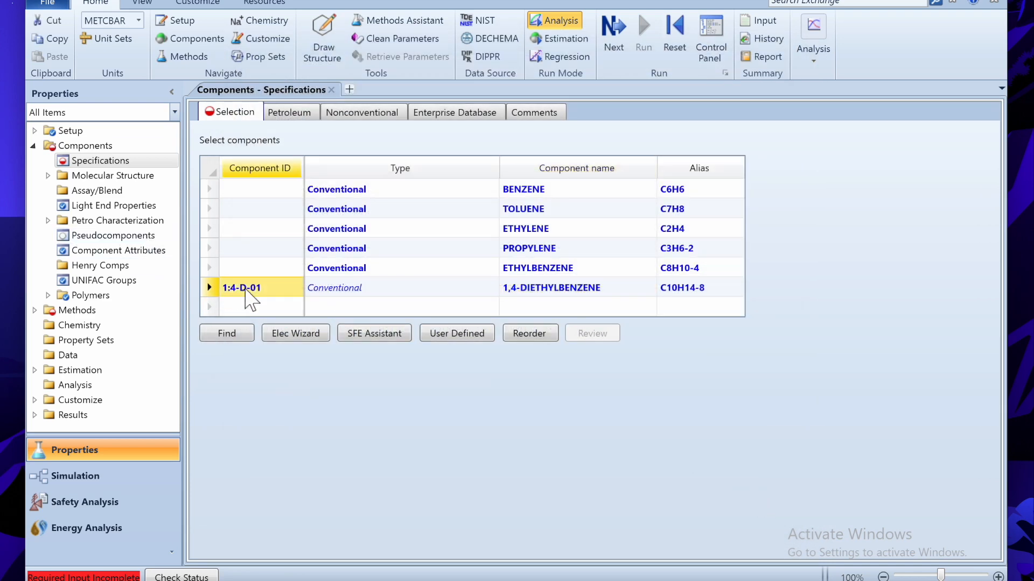
pyautogui.write('DEB')
pyautogui.press('Return')
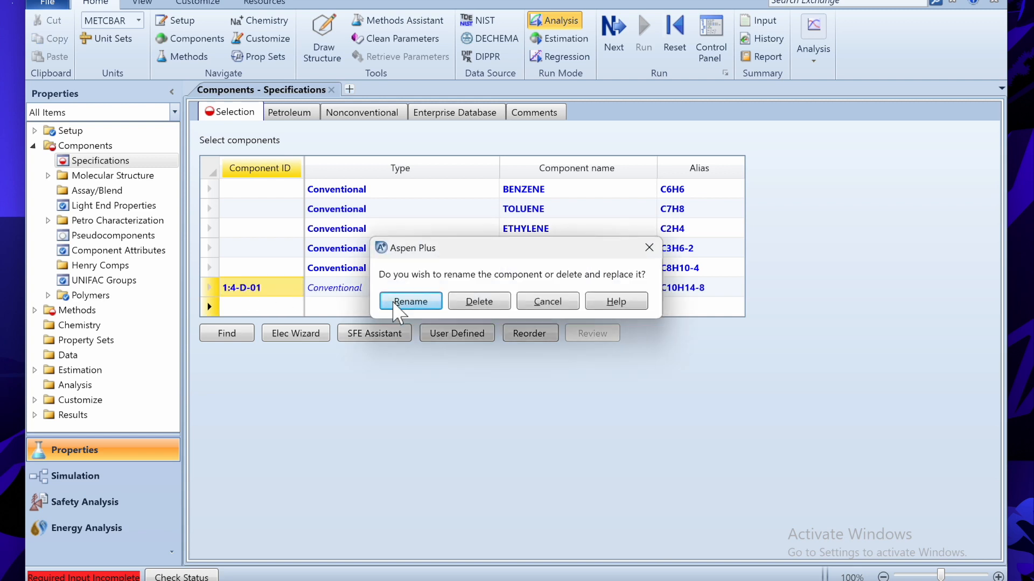
pyautogui.click(393, 300)
# - Rename the remaining component IDs to B, T, E, P and EB
pyautogui.click(269, 192)
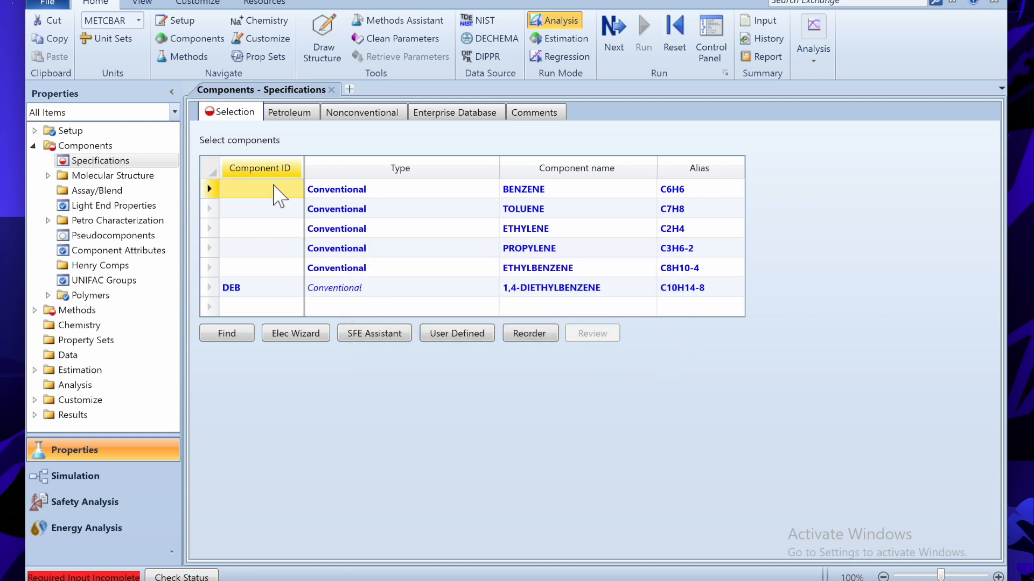
pyautogui.write('B')
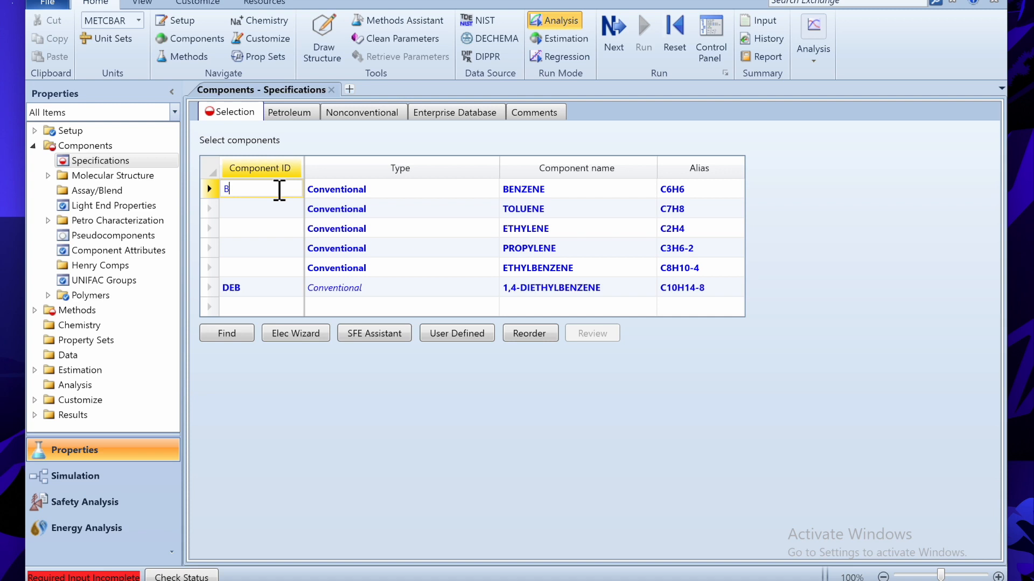
pyautogui.press('Return')
pyautogui.write('T')
pyautogui.press('Return')
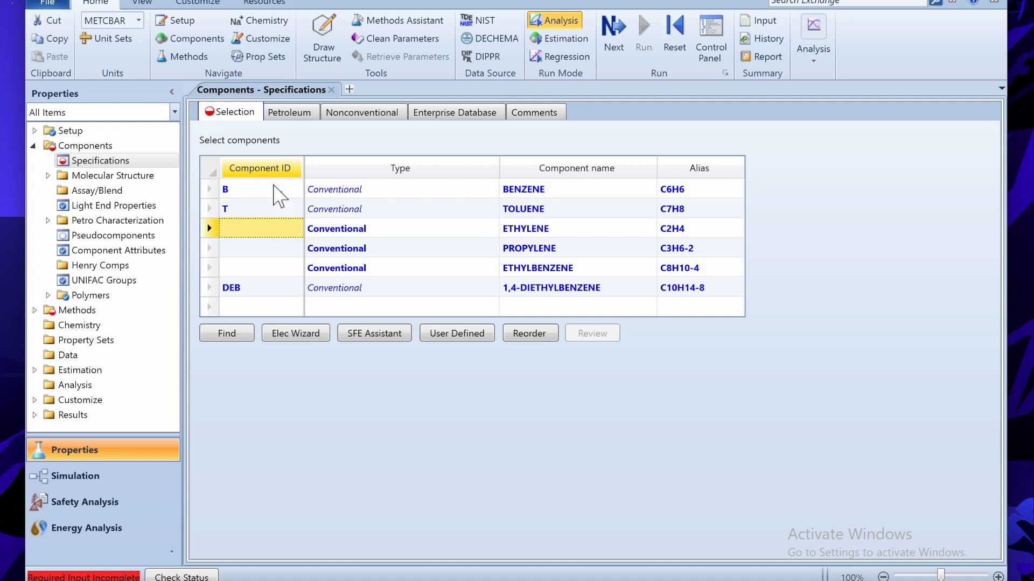
pyautogui.write('E')
pyautogui.press('Return')
pyautogui.write('P')
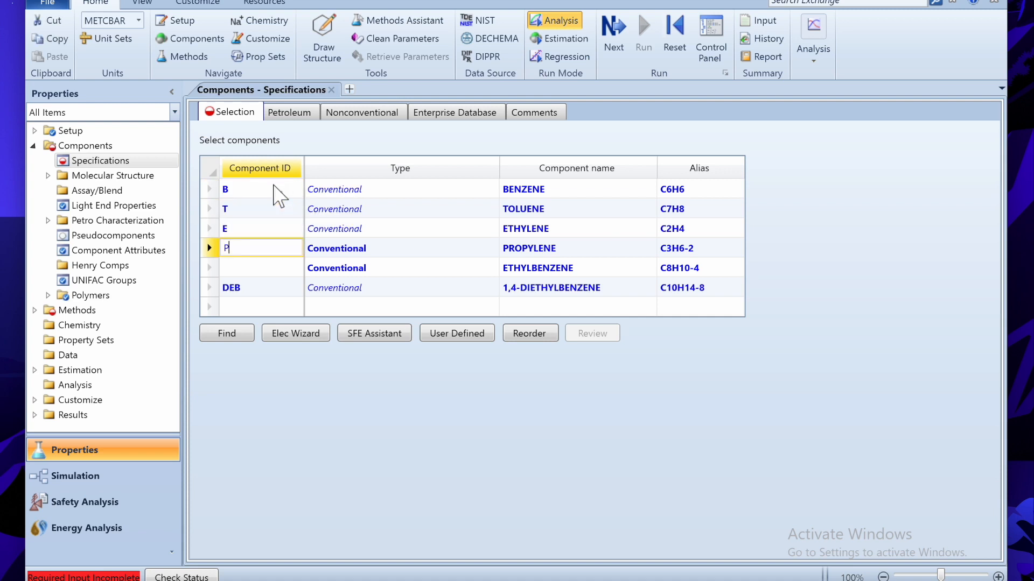
pyautogui.press('Return')
pyautogui.write('EB')
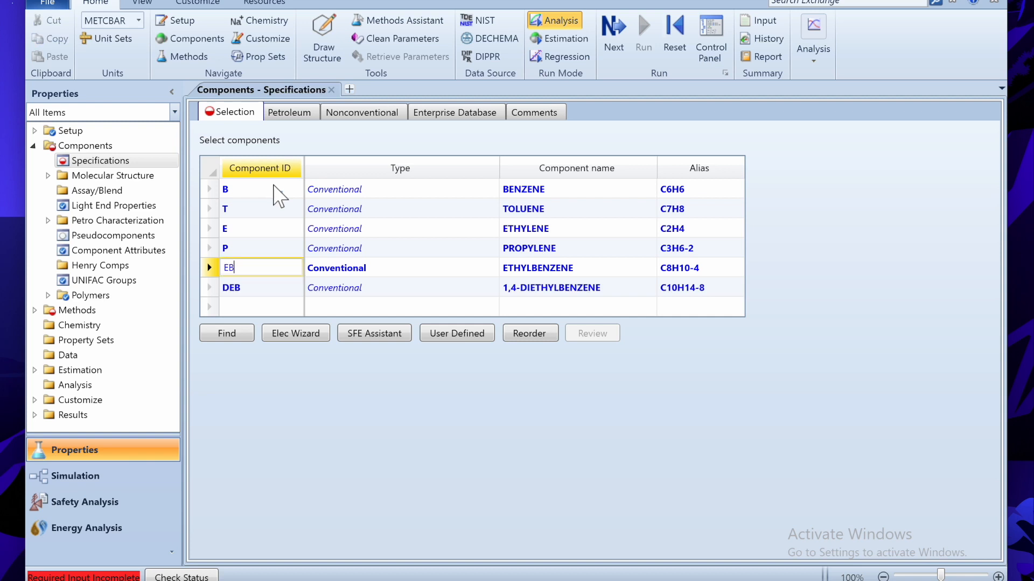
pyautogui.press('Return')
# - Choose SRK as the property method and run the property analysis
pyautogui.click(603, 50)
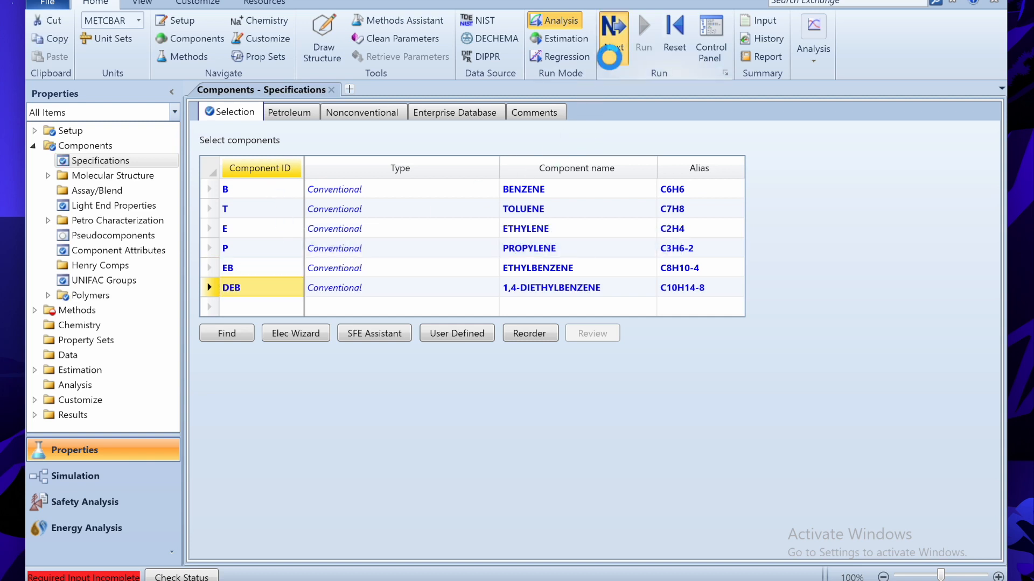
pyautogui.click(602, 49)
pyautogui.click(481, 164)
pyautogui.write('SRK')
pyautogui.press('Return')
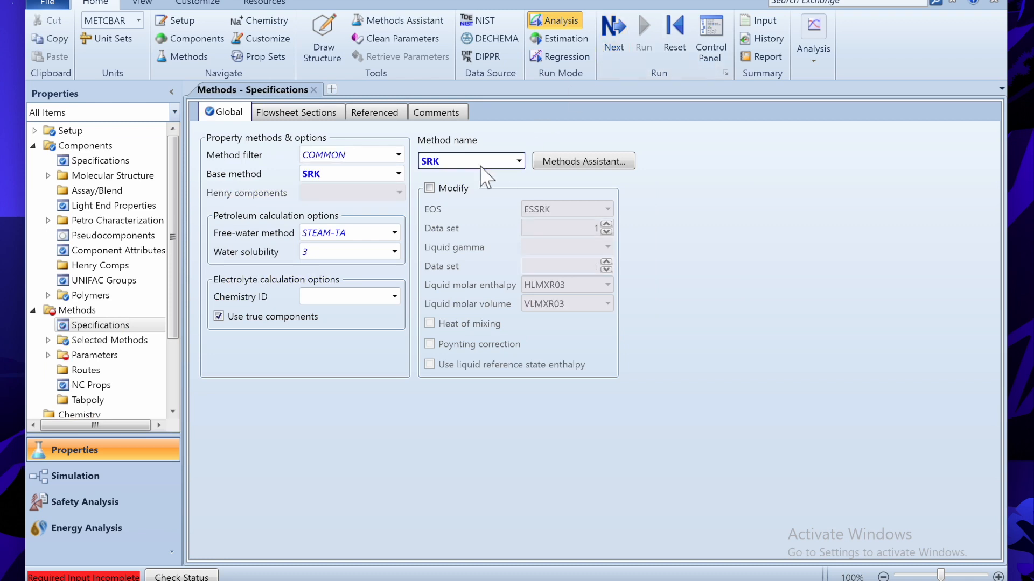
pyautogui.click(618, 51)
pyautogui.click(618, 51)
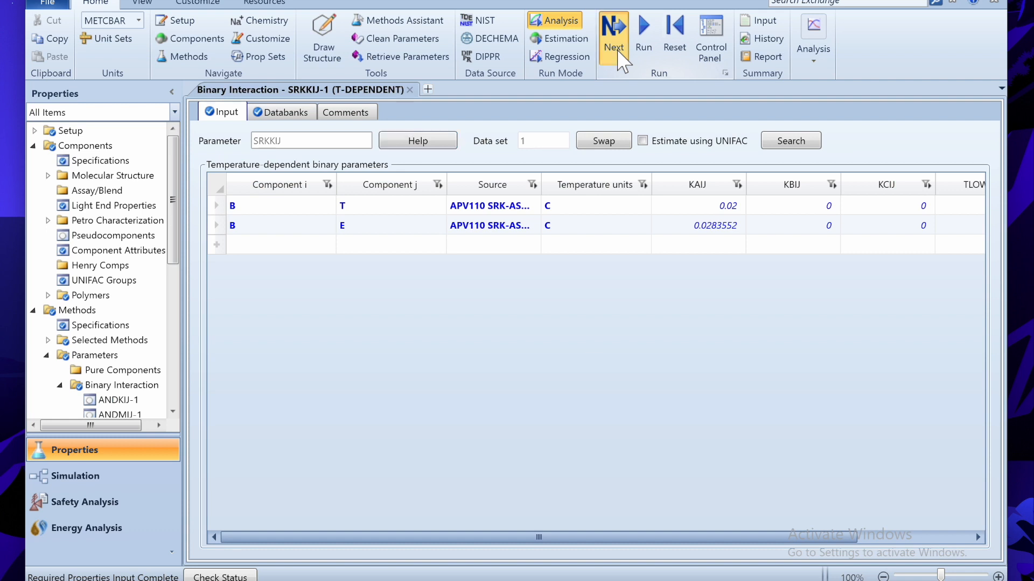
pyautogui.click(452, 348)
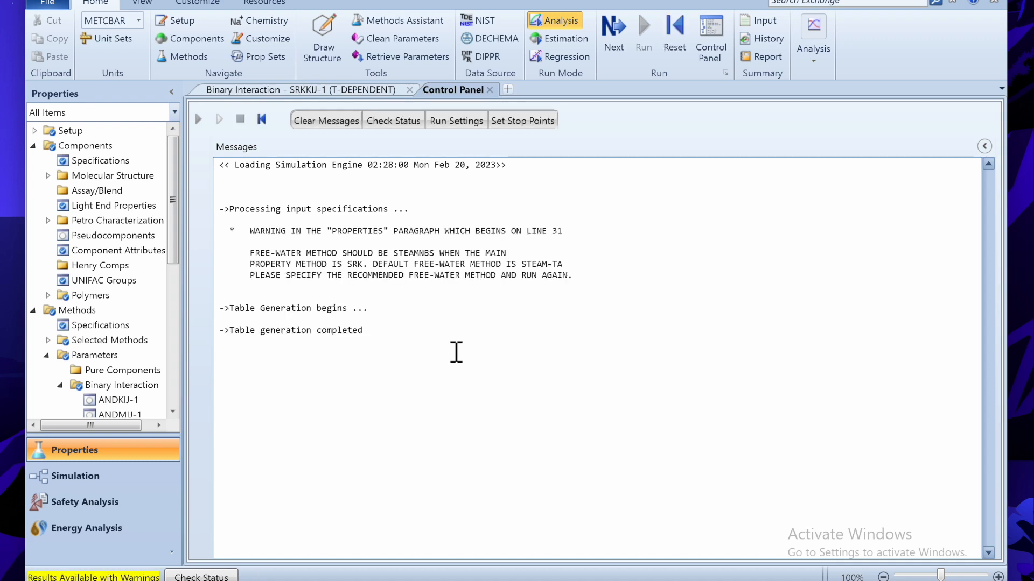
# - Set the free-water method to STEAMNBS, reinitialize, and rerun the property analysis
pyautogui.moveTo(251, 259); pyautogui.dragTo(441, 261)
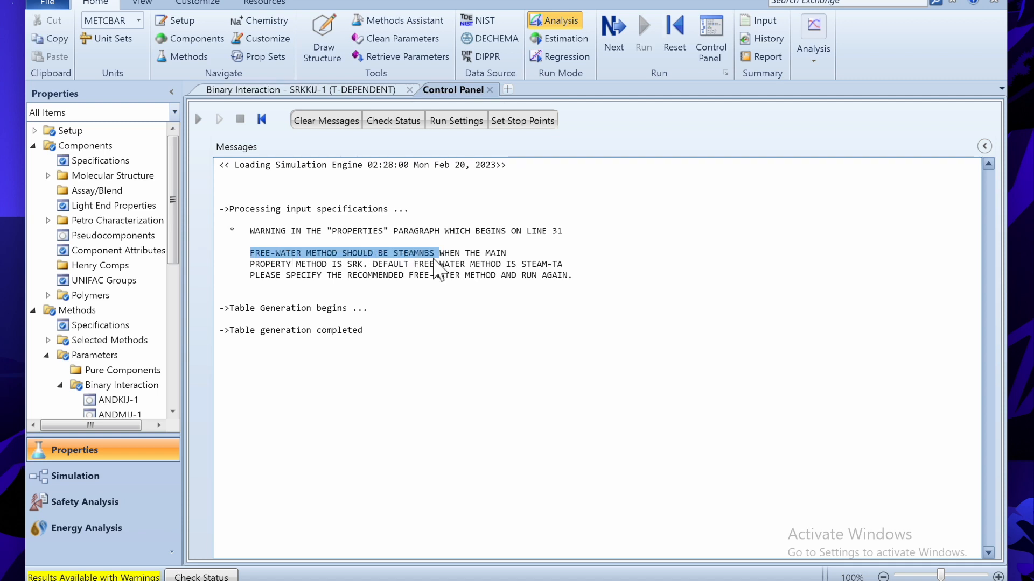
pyautogui.click(91, 311)
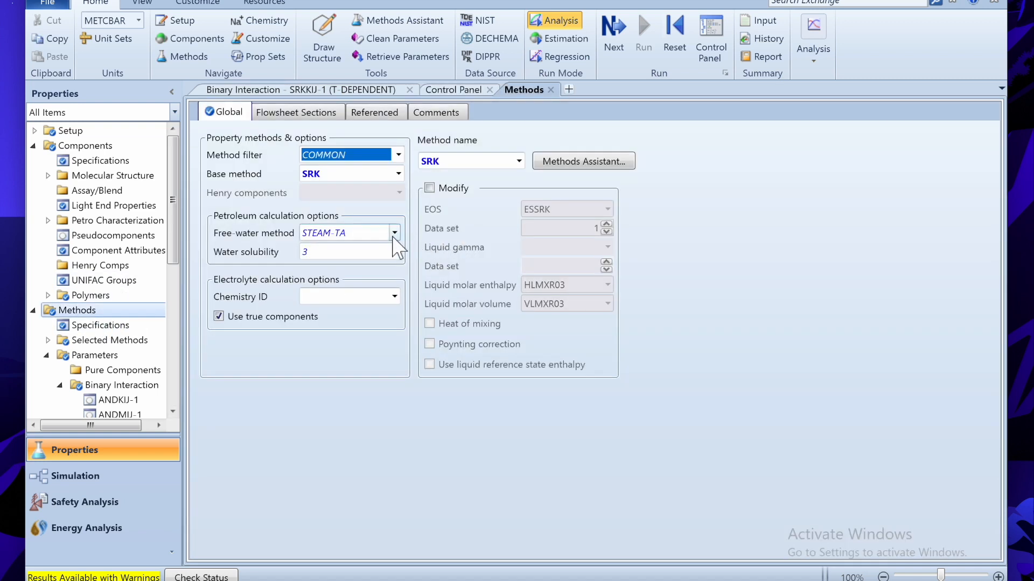
pyautogui.click(395, 233)
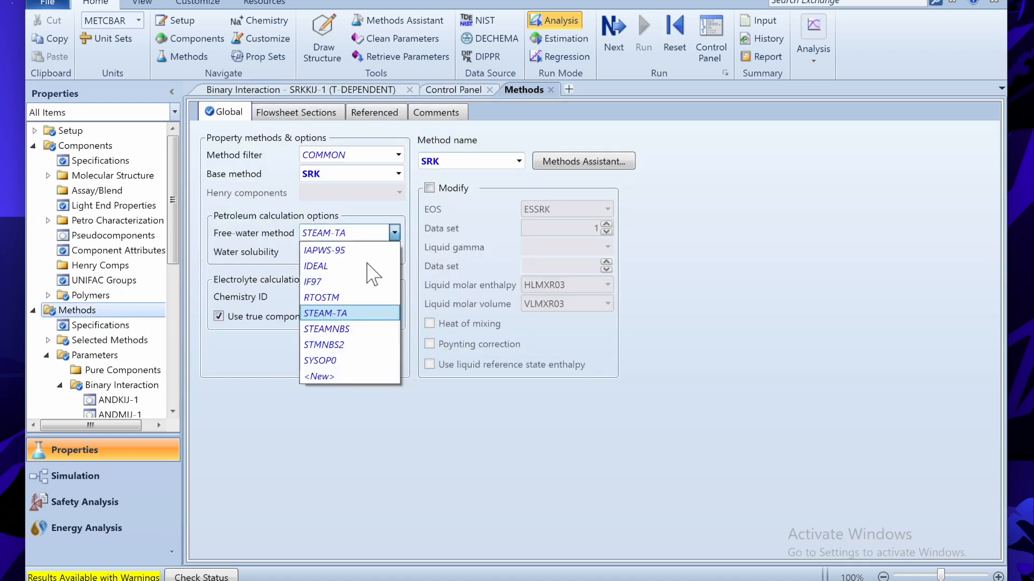
pyautogui.click(335, 328)
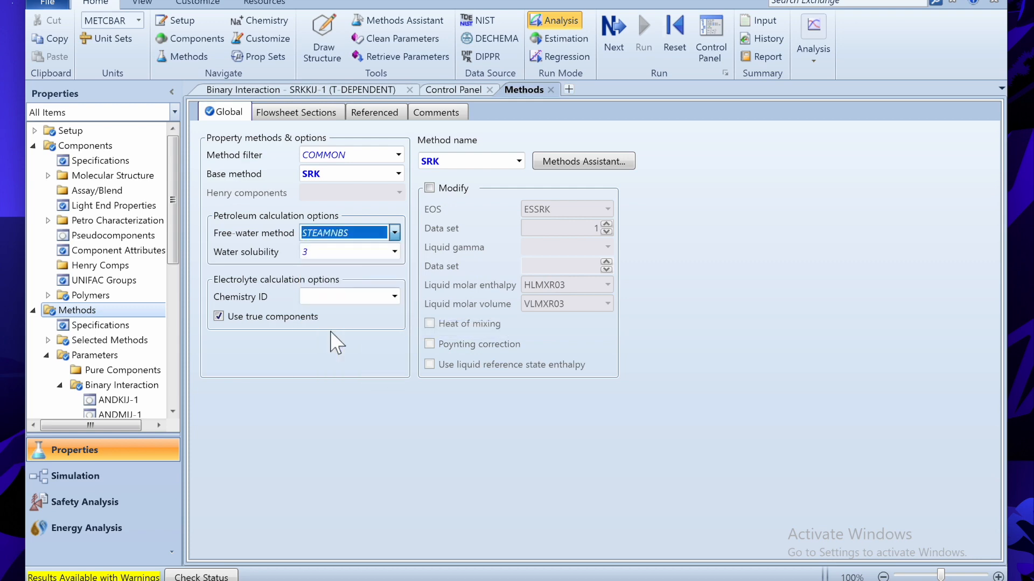
pyautogui.click(680, 39)
pyautogui.press('Return')
pyautogui.click(644, 38)
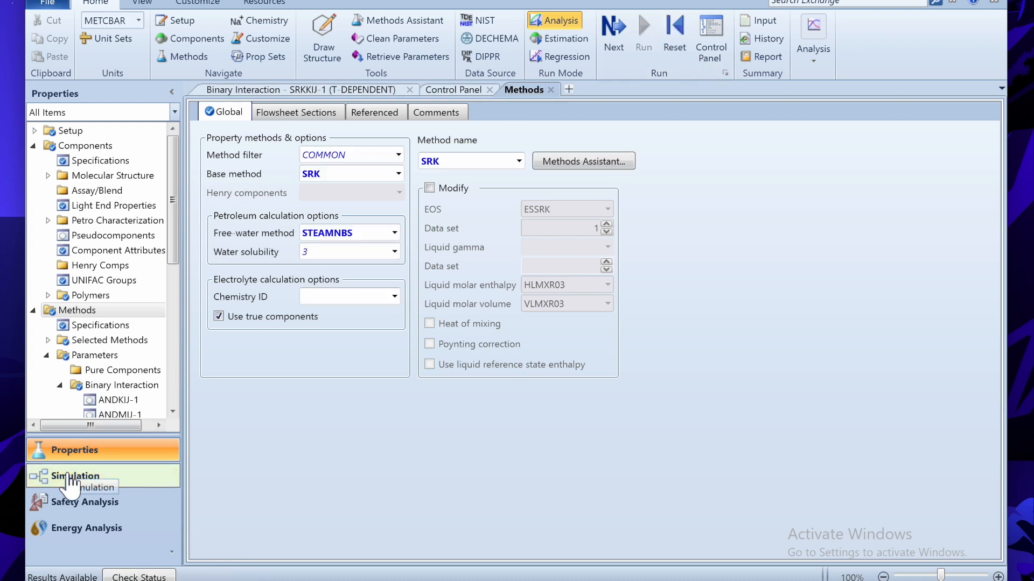
# - In the simulation flowsheet, draw feed streams E and B
pyautogui.click(71, 479)
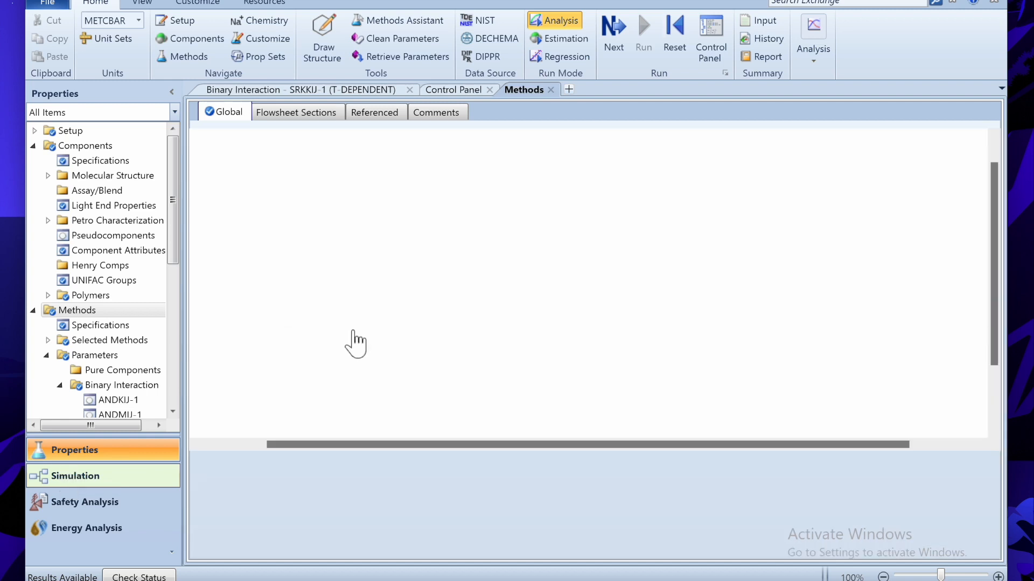
pyautogui.click(221, 527)
pyautogui.click(265, 236)
pyautogui.click(404, 236)
pyautogui.write('E')
pyautogui.press('Return')
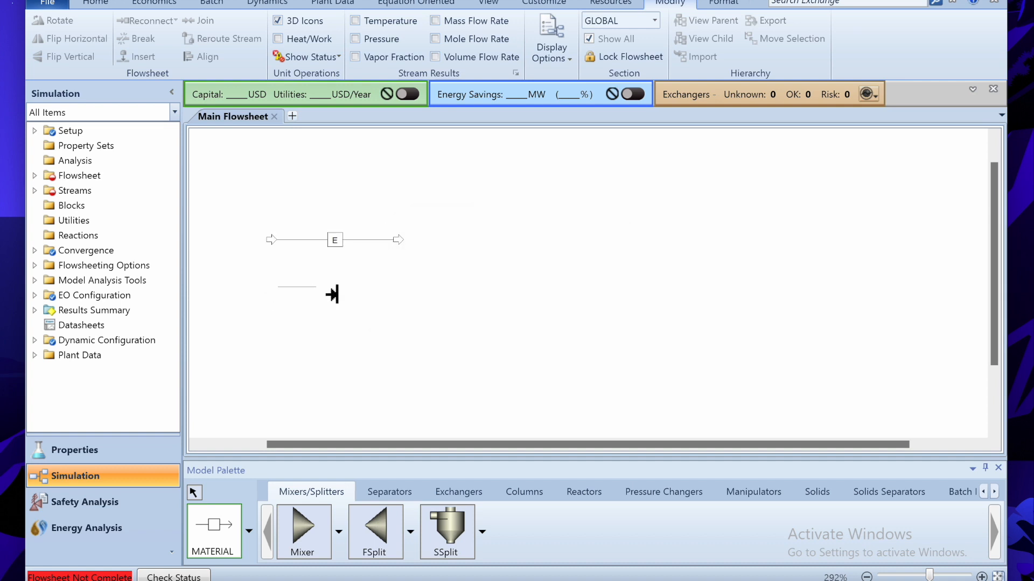
pyautogui.click(427, 292)
pyautogui.write('B')
pyautogui.press('Return')
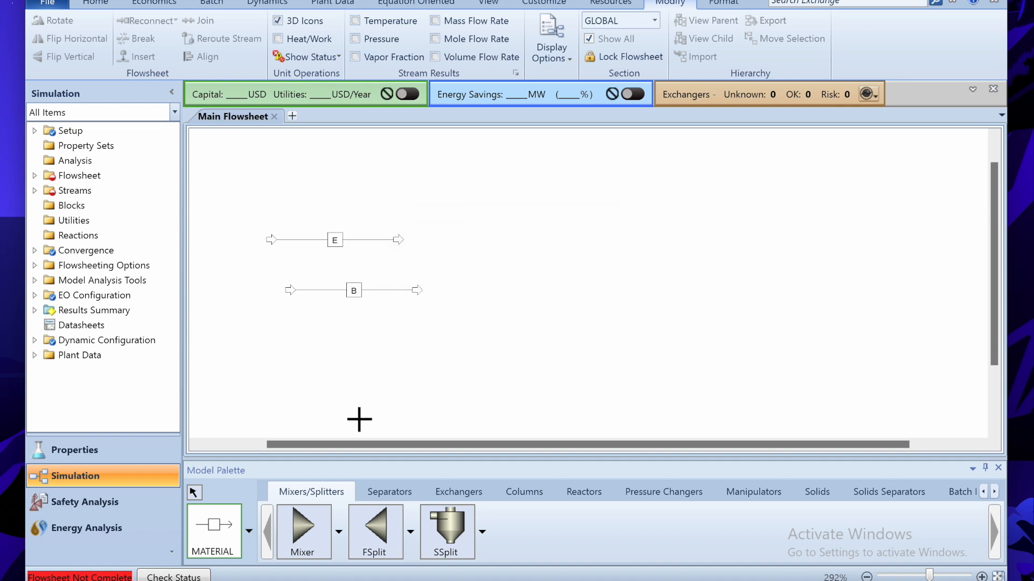
# - Place a Mixer block named MIXER and an RPlug reactor named PFR
pyautogui.click(299, 538)
pyautogui.click(455, 281)
pyautogui.write('MIXER')
pyautogui.press('Return')
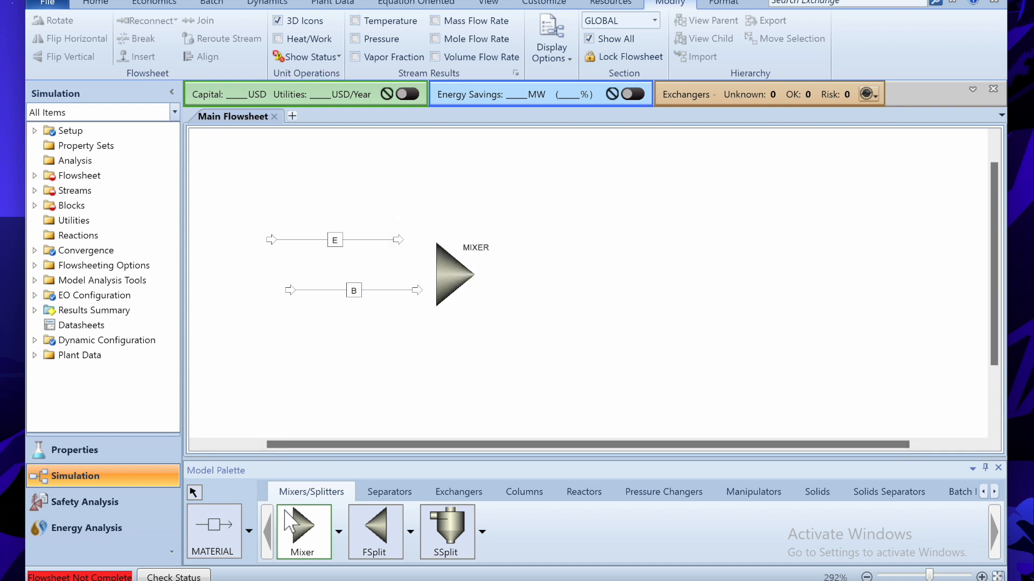
pyautogui.click(584, 492)
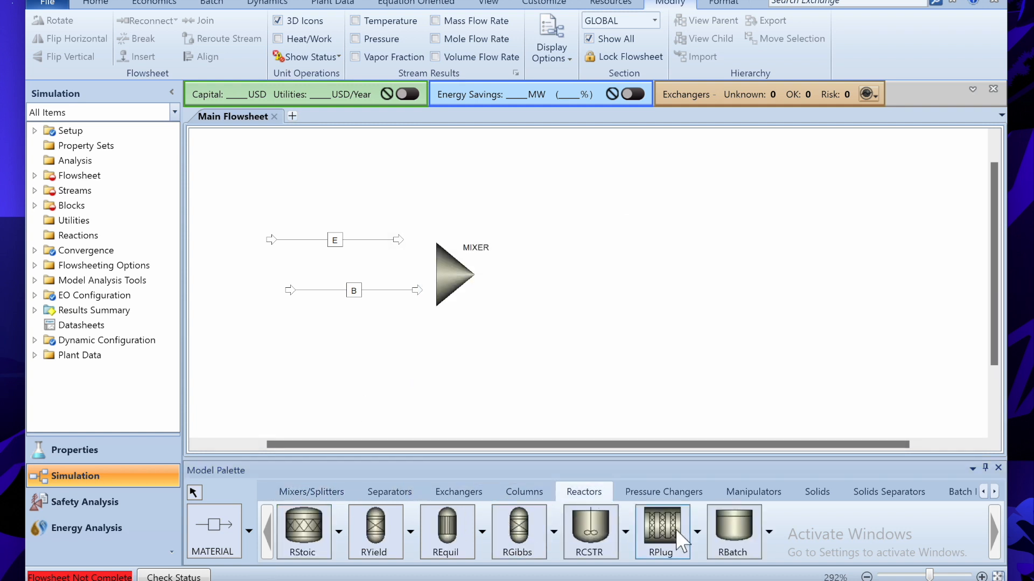
pyautogui.click(661, 530)
pyautogui.click(587, 274)
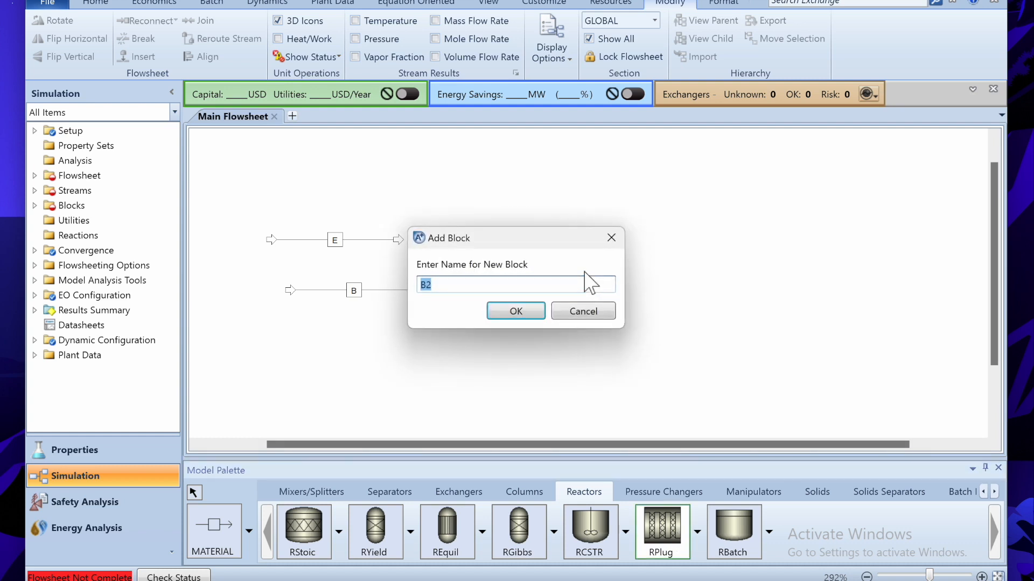
pyautogui.press('Return')
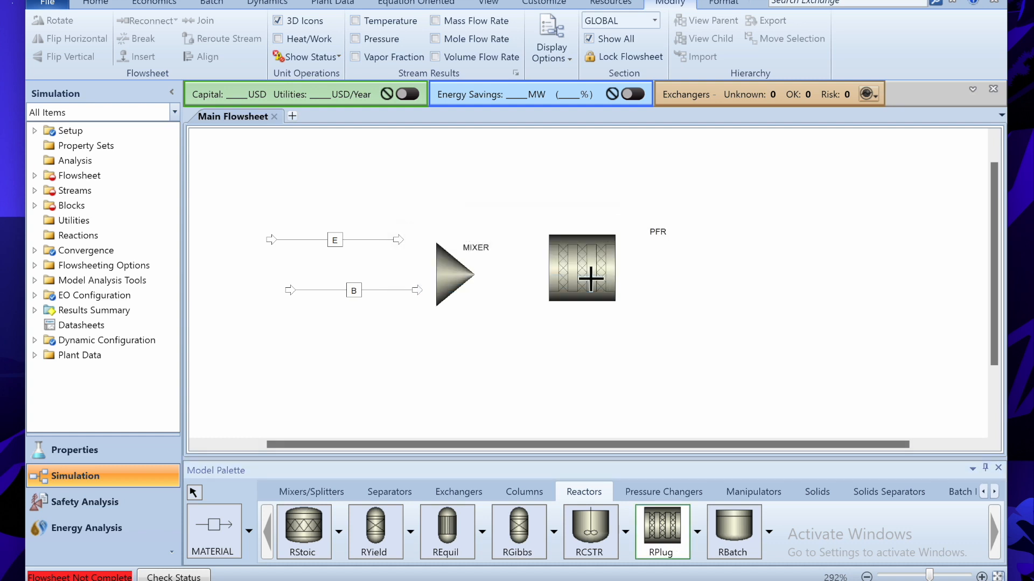
# - Connect MIXER to PFR with stream PRODUCT, add outlet PRODUCT2, and route E into MIXER
pyautogui.click(220, 534)
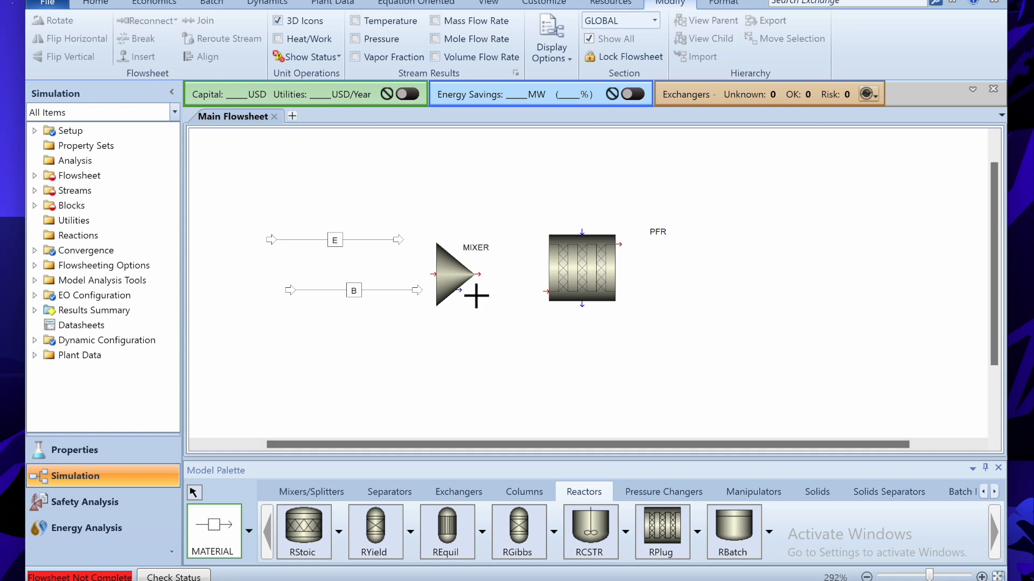
pyautogui.click(478, 275)
pyautogui.click(546, 293)
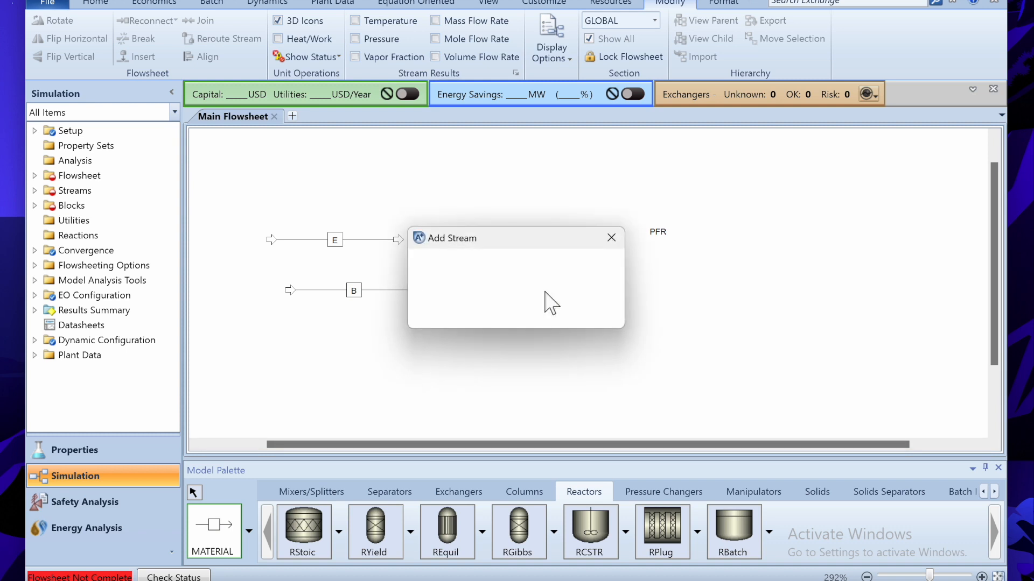
pyautogui.write('PR')
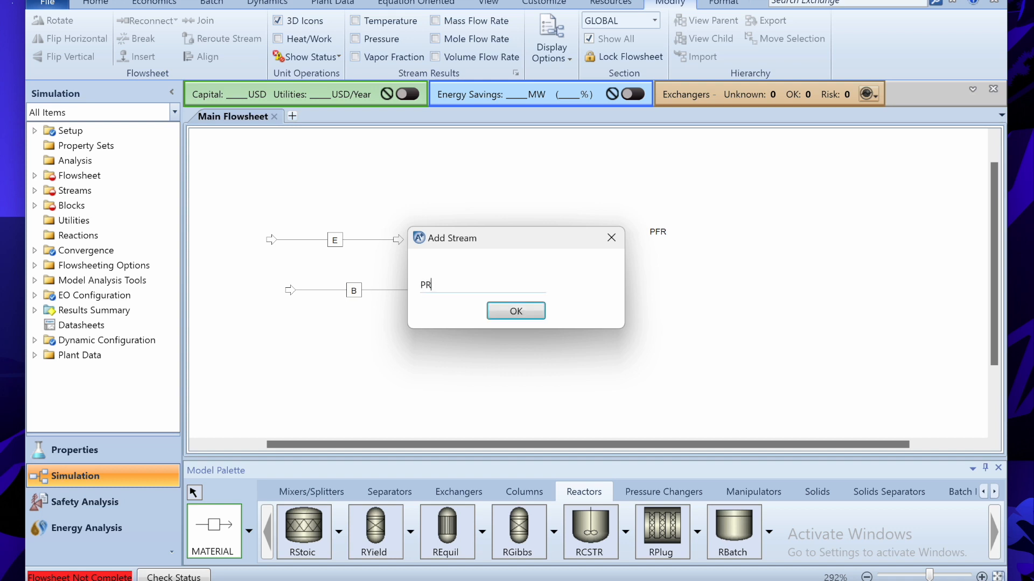
pyautogui.write('ODUCT')
pyautogui.press('Return')
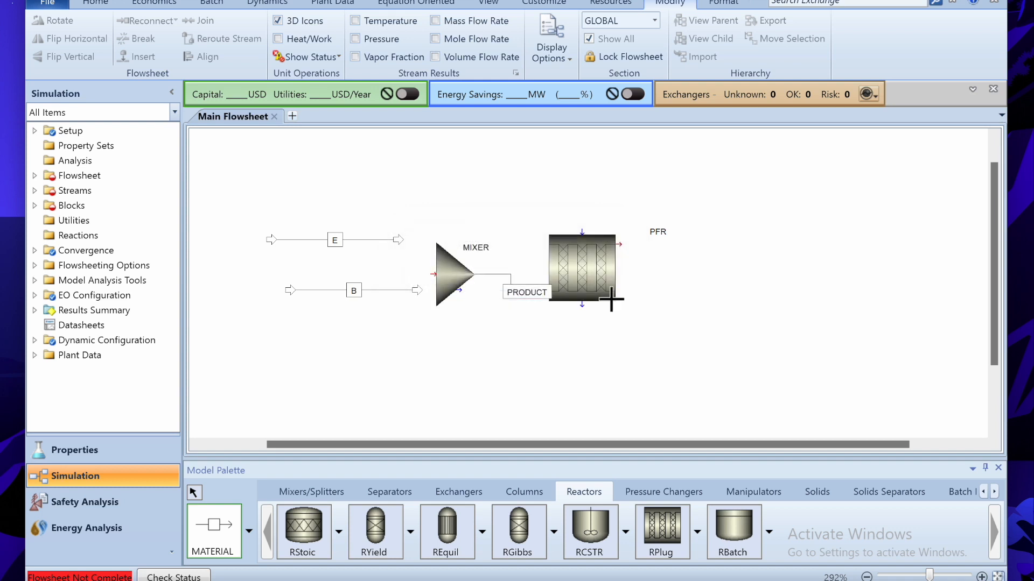
pyautogui.click(621, 244)
pyautogui.click(698, 263)
pyautogui.write('PRODUCT2')
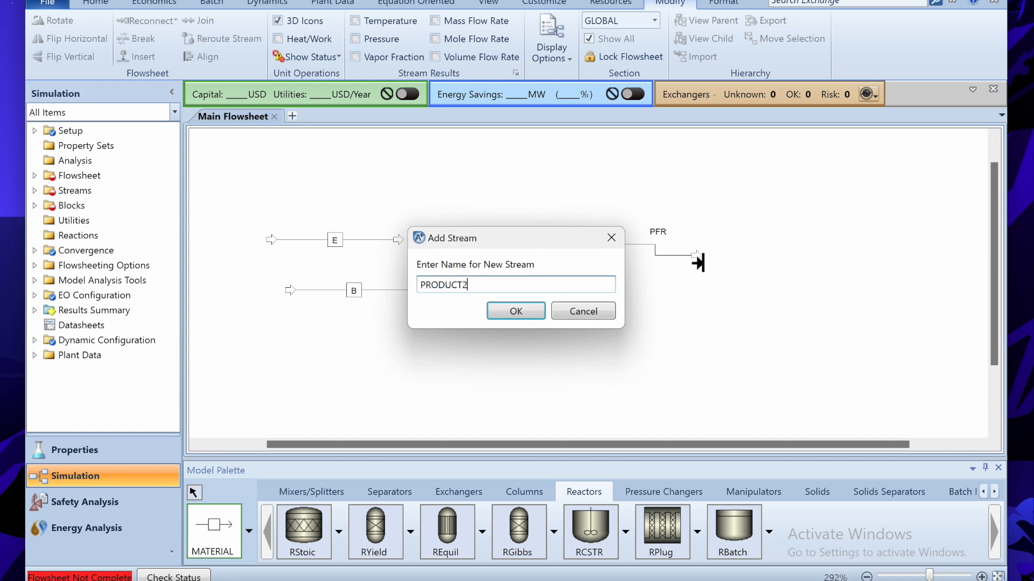
pyautogui.press('Return')
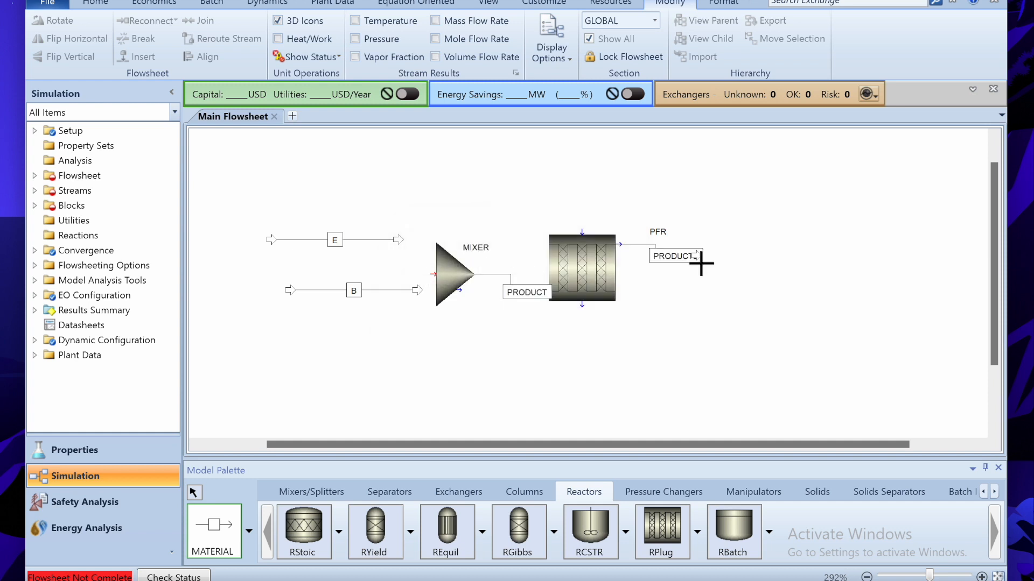
pyautogui.moveTo(405, 246); pyautogui.dragTo(435, 278)
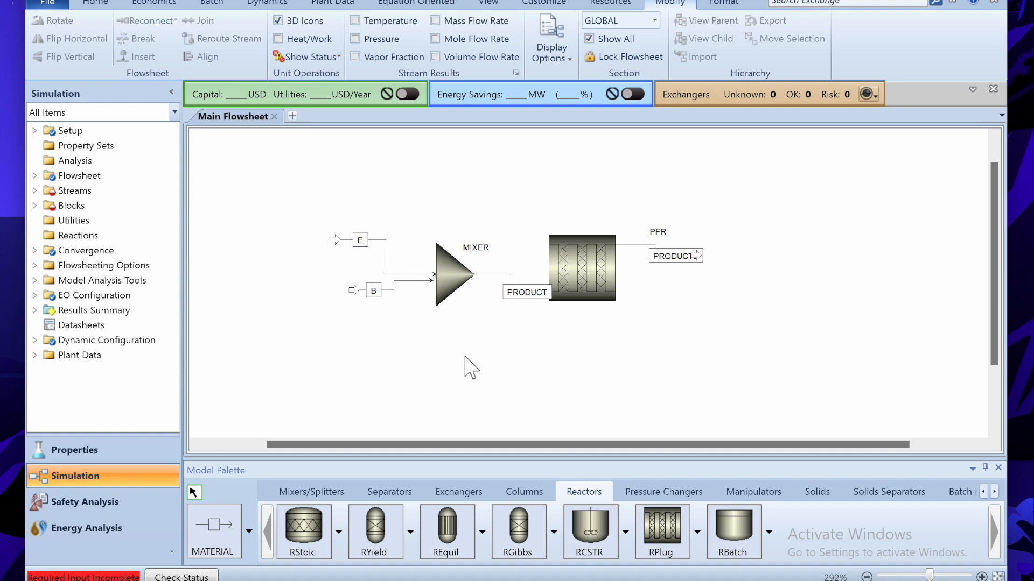
# - Review the problem statement in Notepad, then return to stream B's Aspen Plus input form
pyautogui.click(576, 579)
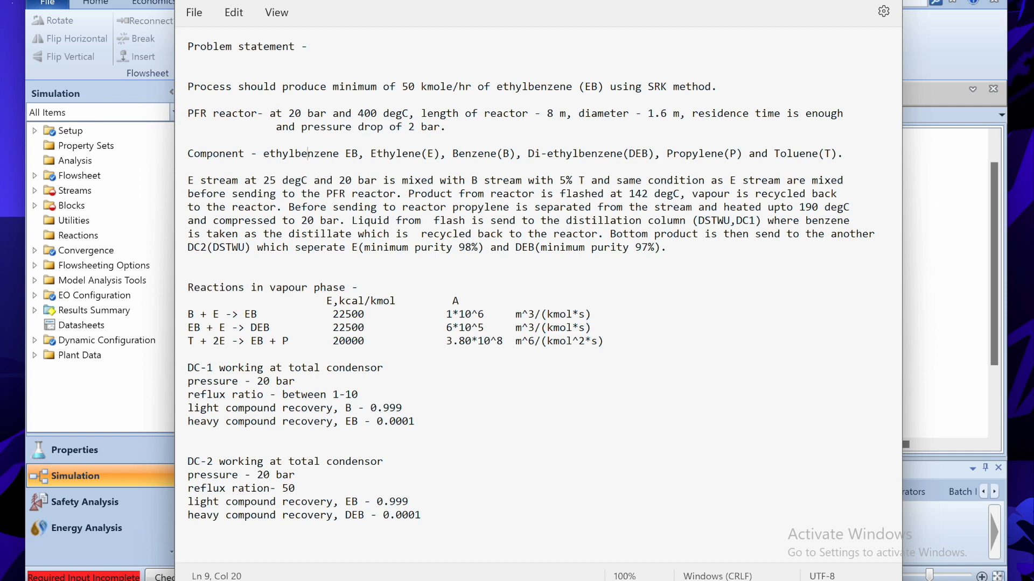
pyautogui.click(823, 1)
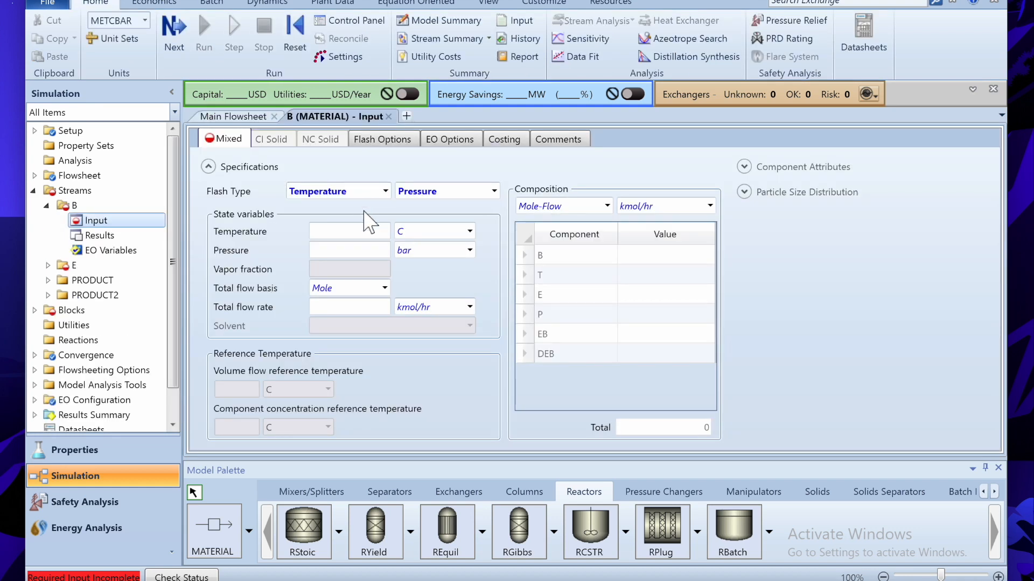
# - Enter stream B's conditions: 25 C, 20 bar and 50 kmol/hr total flow
pyautogui.write('25')
pyautogui.press('Tab')
pyautogui.click(382, 307)
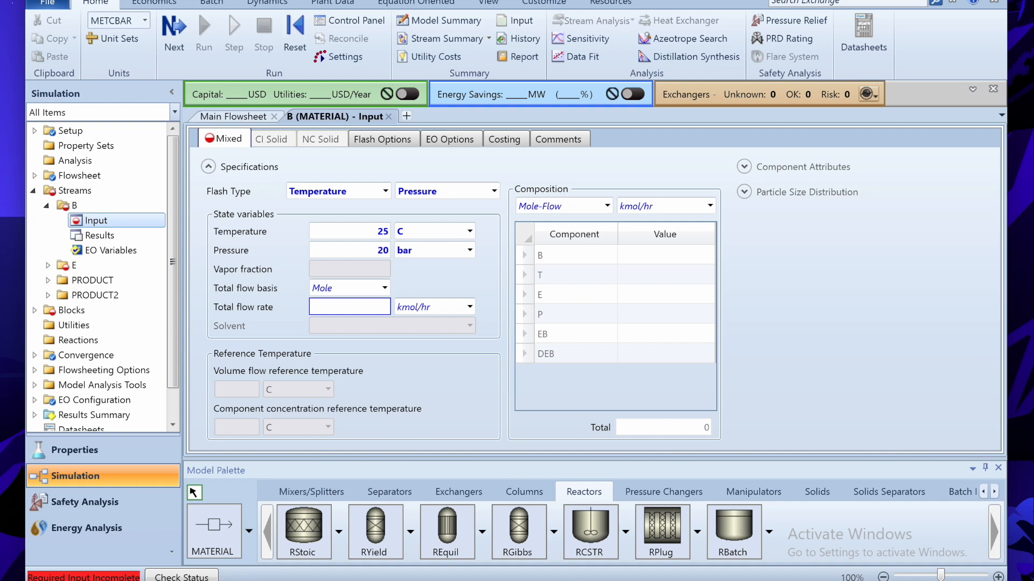
pyautogui.hotkey('alt', 'Tab')
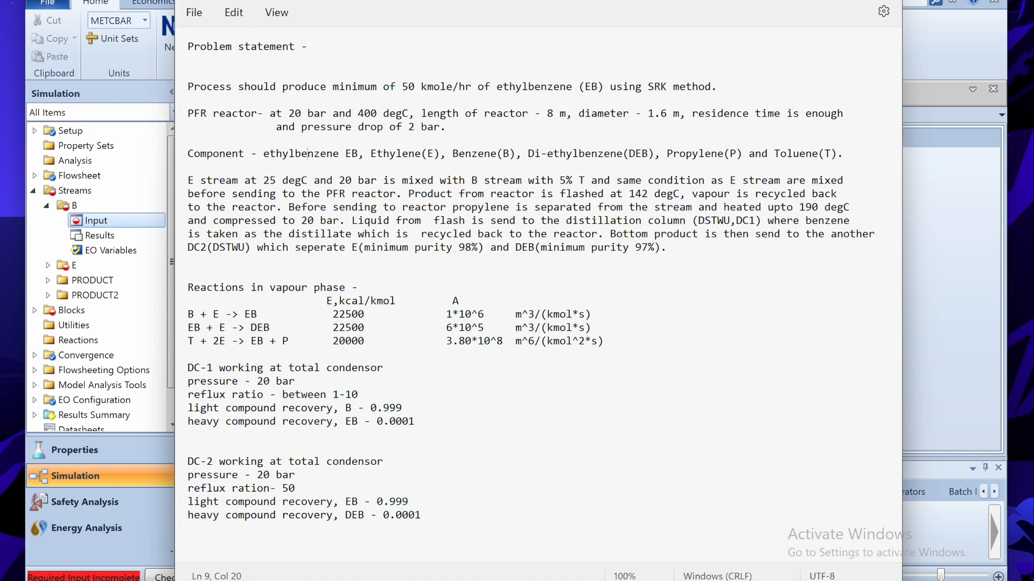
pyautogui.hotkey('alt', 'Tab')
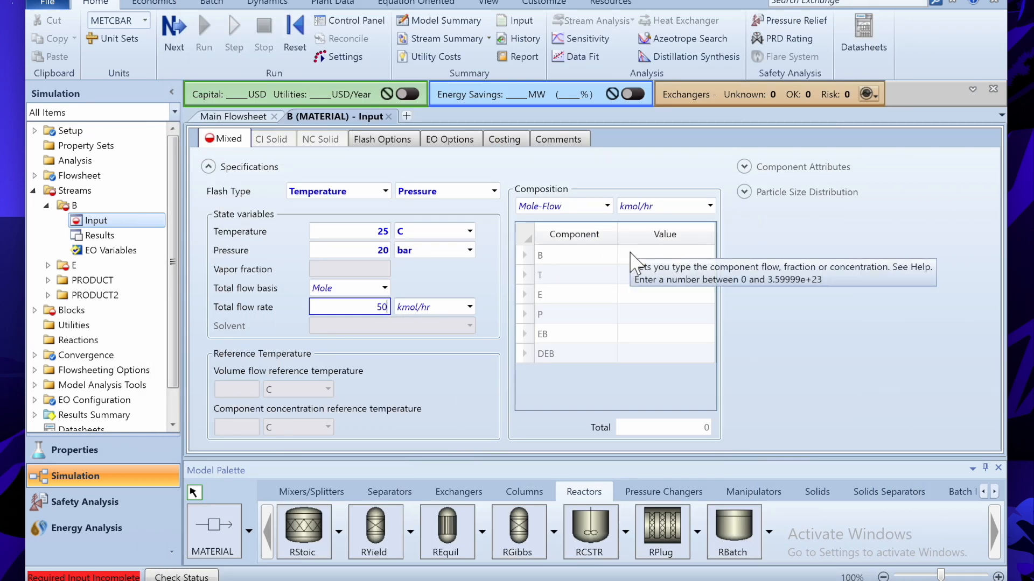
# - Give stream B a Mole-Frac composition of B 0.95 and T 0.05
pyautogui.click(607, 205)
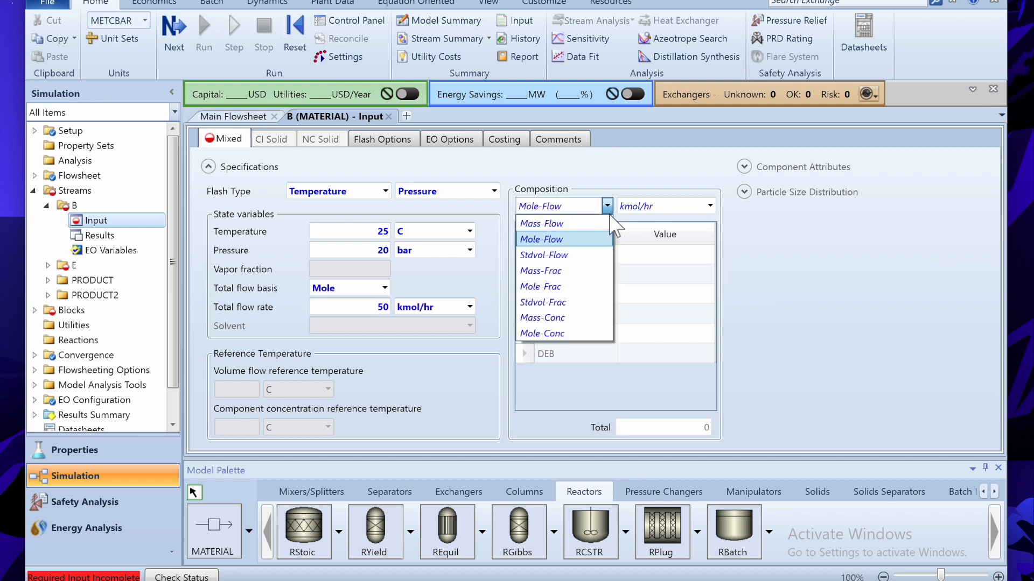
pyautogui.click(559, 290)
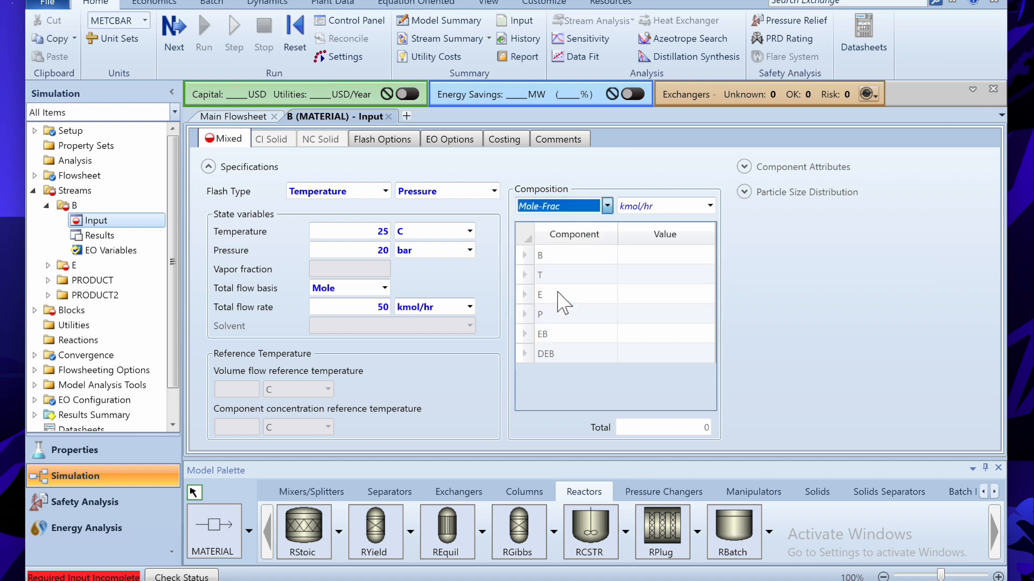
pyautogui.click(664, 256)
pyautogui.write('0.')
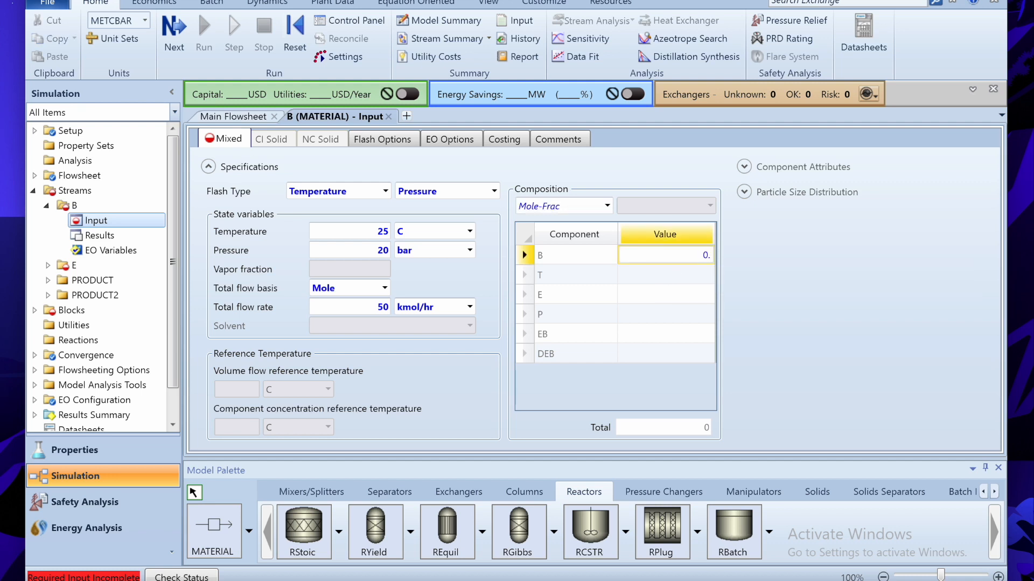
pyautogui.write('95')
pyautogui.press('Return')
pyautogui.write('0.05')
pyautogui.click(523, 290)
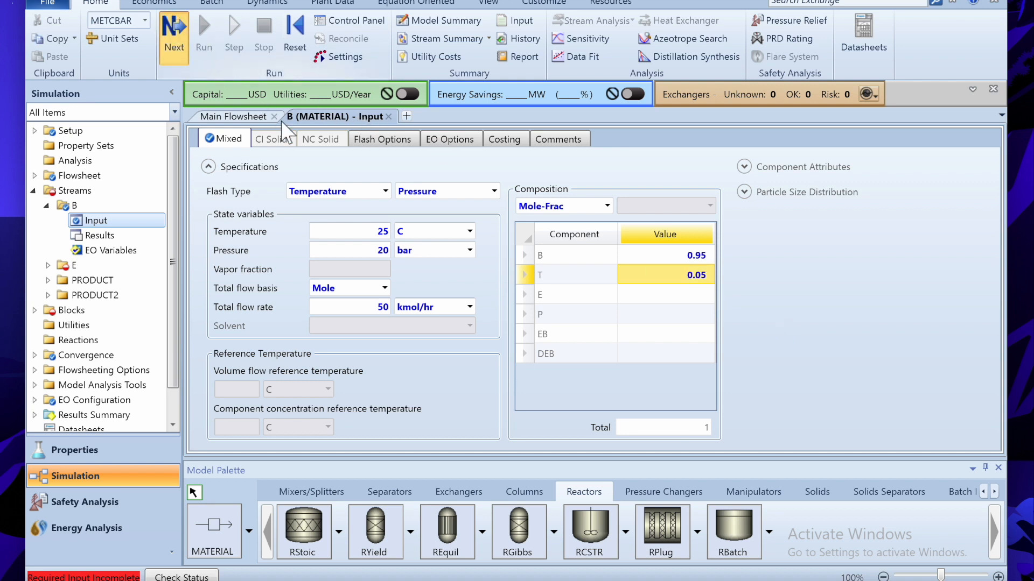
pyautogui.press('F4')
# - Enter stream E's conditions: 25 C, 20 bar and 50 kmol/hr total flow
pyautogui.click(378, 232)
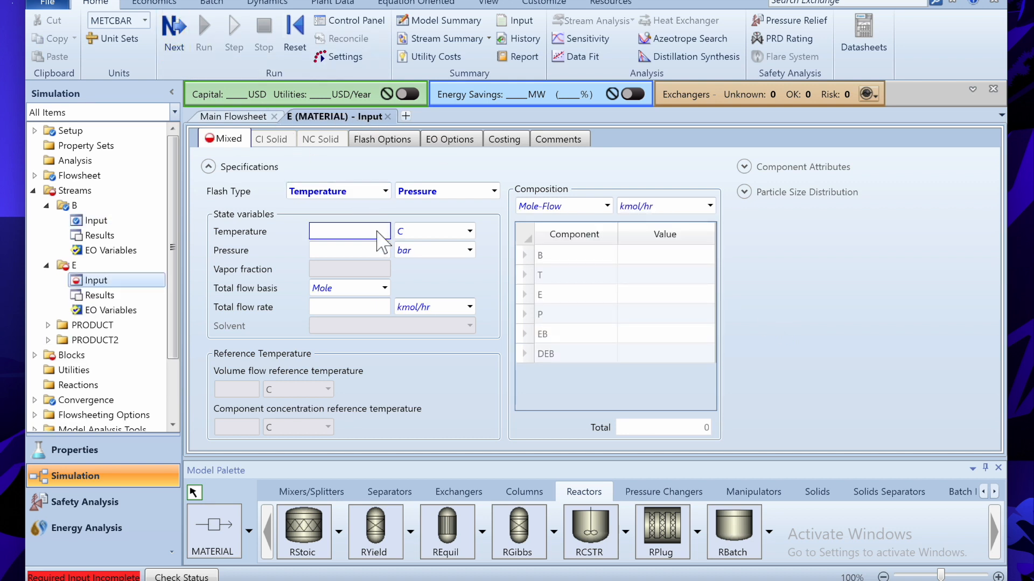
pyautogui.write('25')
pyautogui.click(380, 252)
pyautogui.write('20')
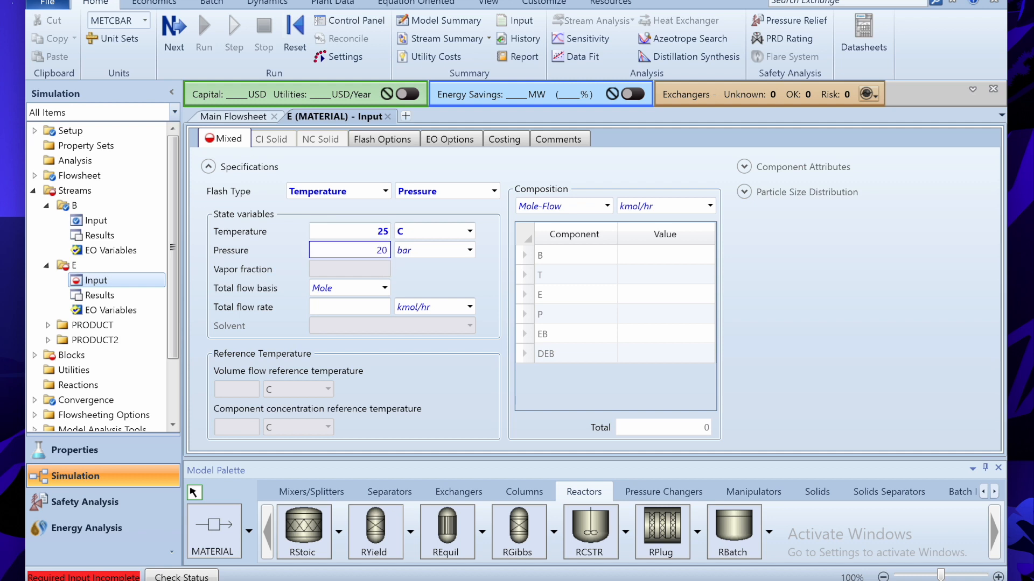
pyautogui.click(386, 306)
pyautogui.write('50')
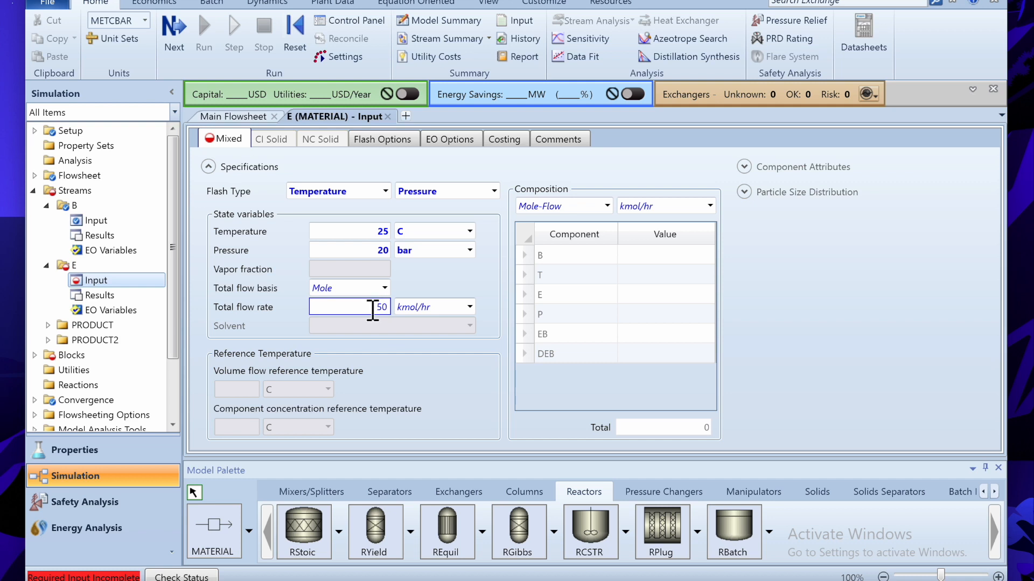
# - Set stream E's composition to Mole-Frac with E equal to 1
pyautogui.click(607, 205)
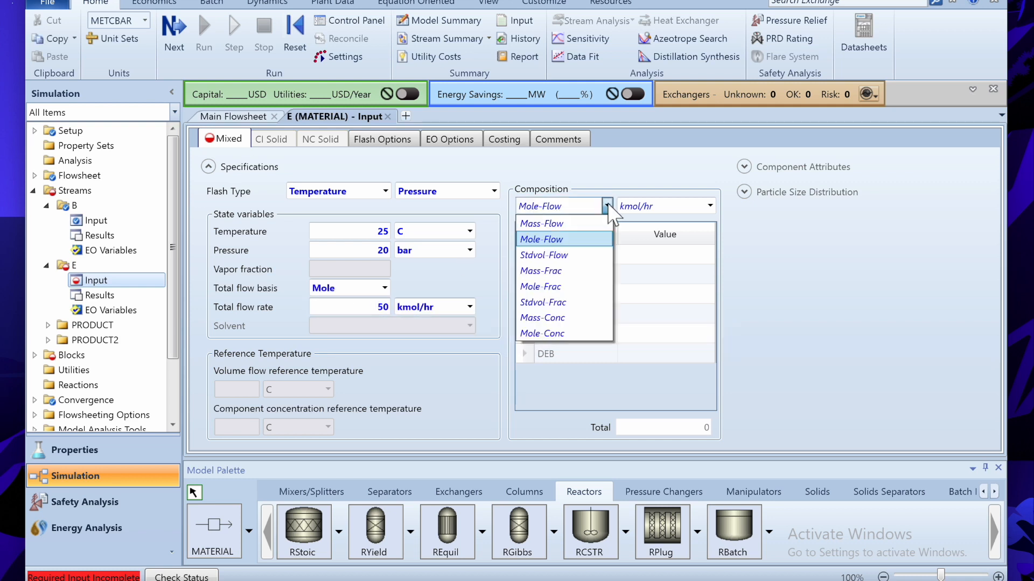
pyautogui.click(566, 290)
pyautogui.click(665, 296)
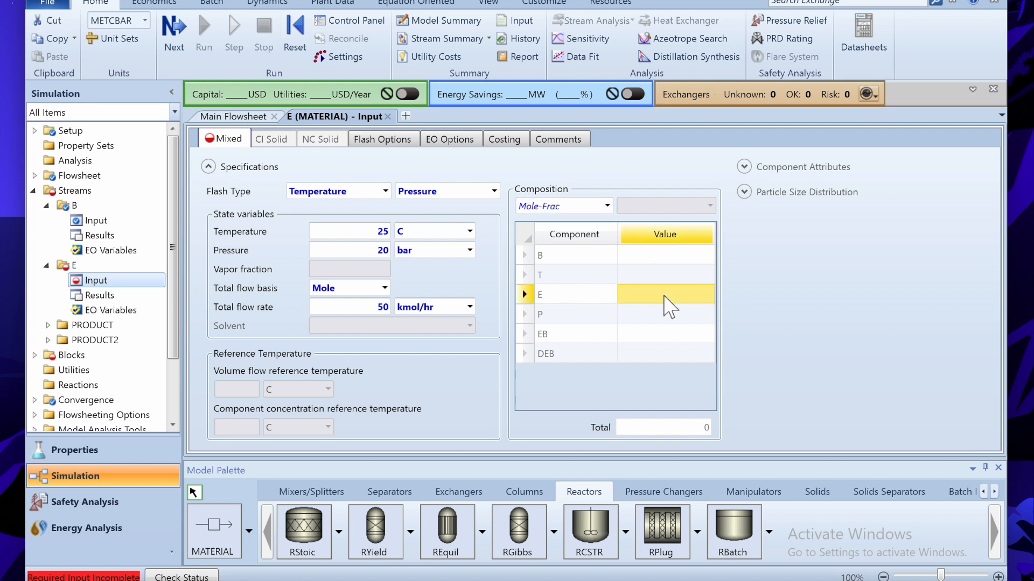
pyautogui.write('1')
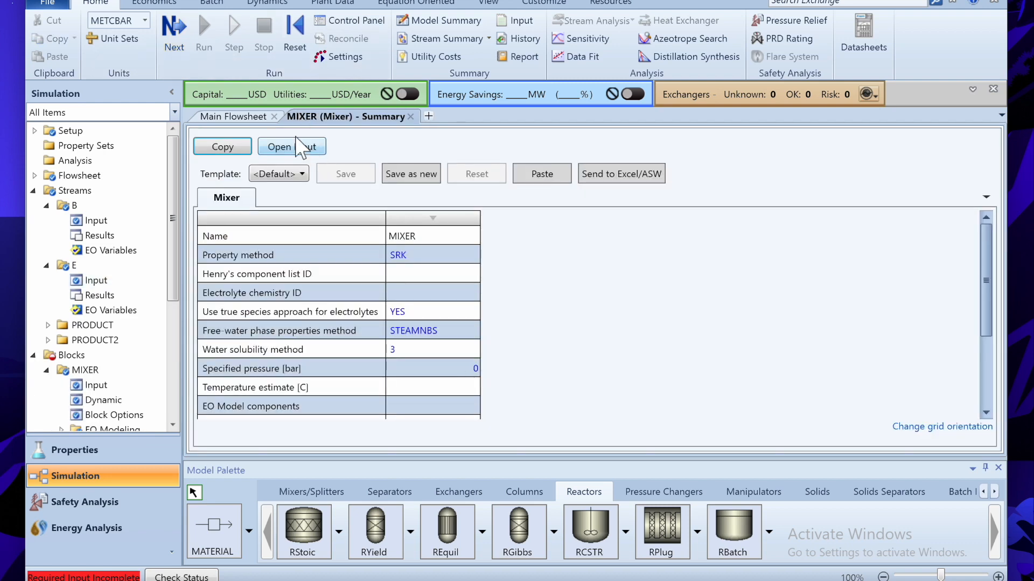
# - Open the PFR setup form and check the reactor conditions in the problem statement
pyautogui.click(172, 30)
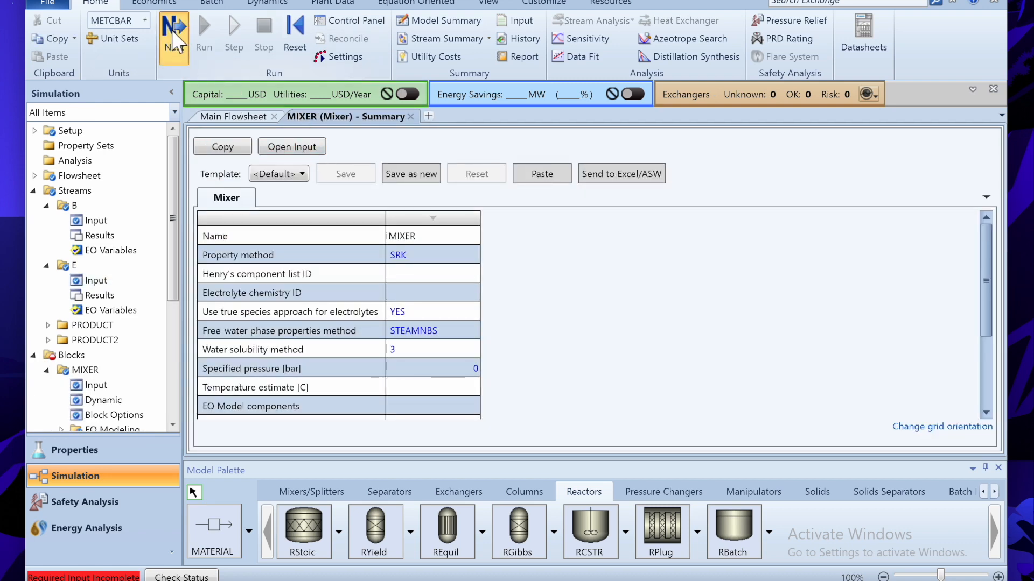
pyautogui.click(173, 38)
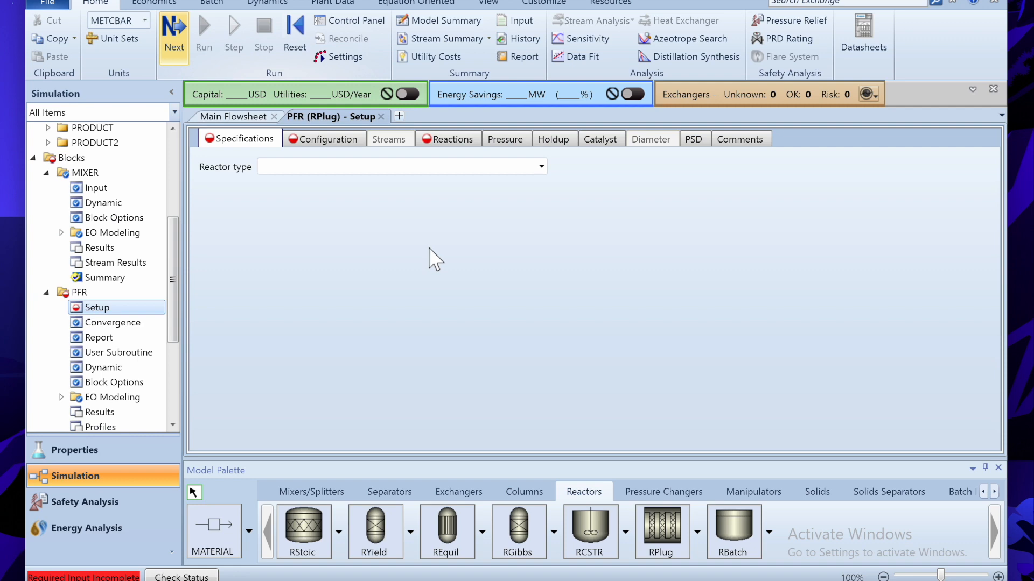
pyautogui.hotkey('alt', 'Tab')
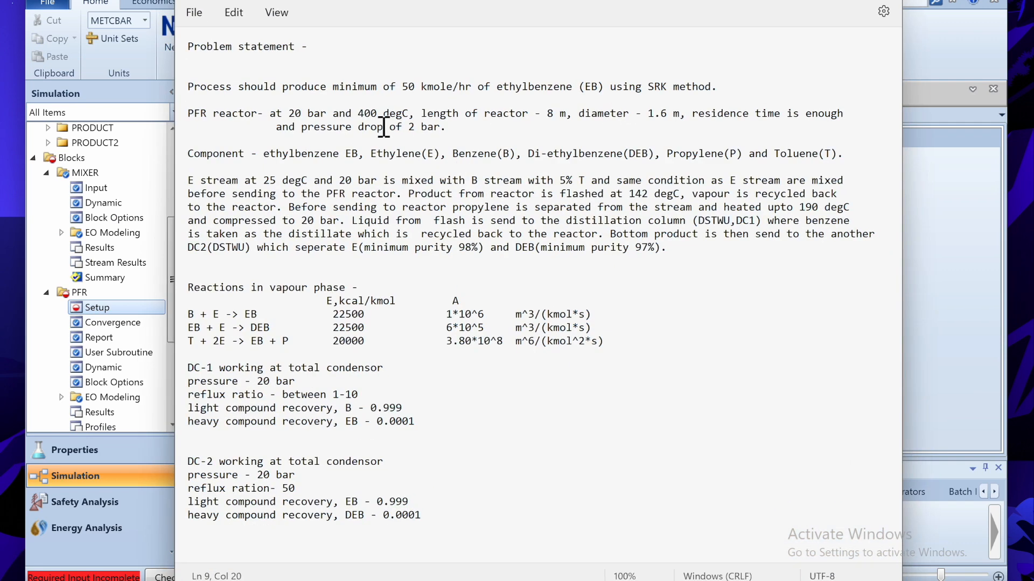
pyautogui.moveTo(305, 116); pyautogui.dragTo(403, 122)
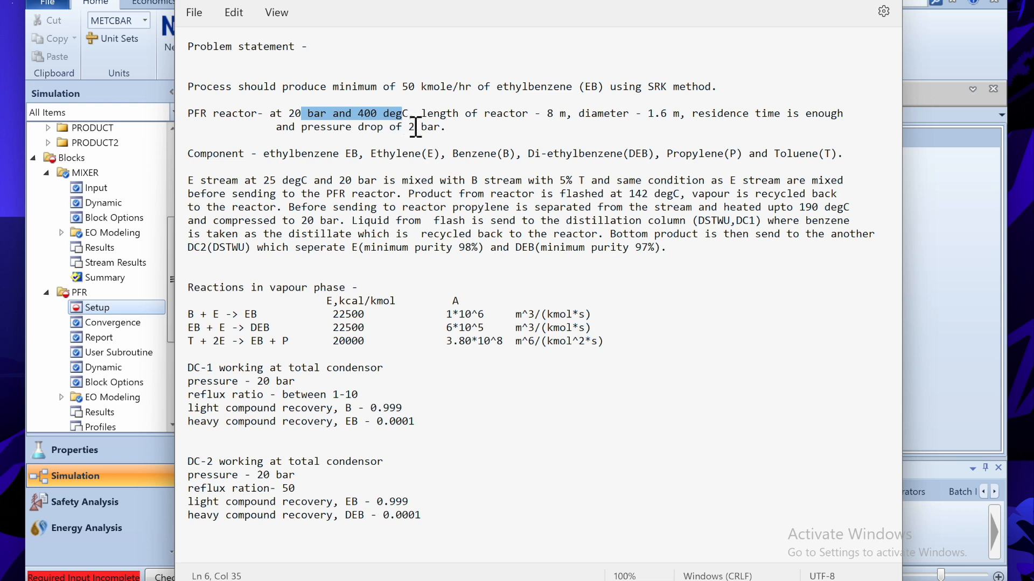
pyautogui.moveTo(410, 126); pyautogui.dragTo(447, 134)
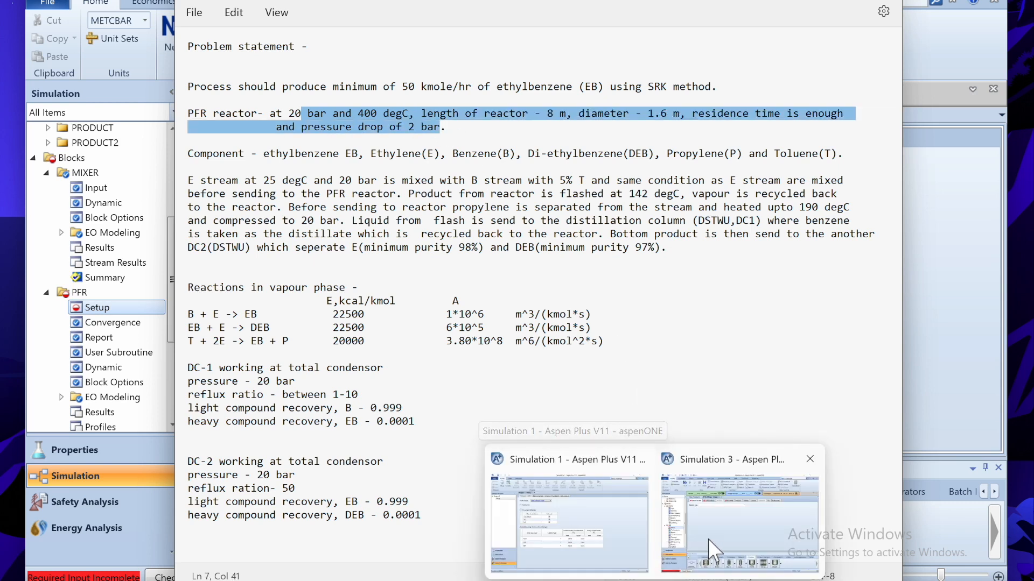
pyautogui.click(724, 543)
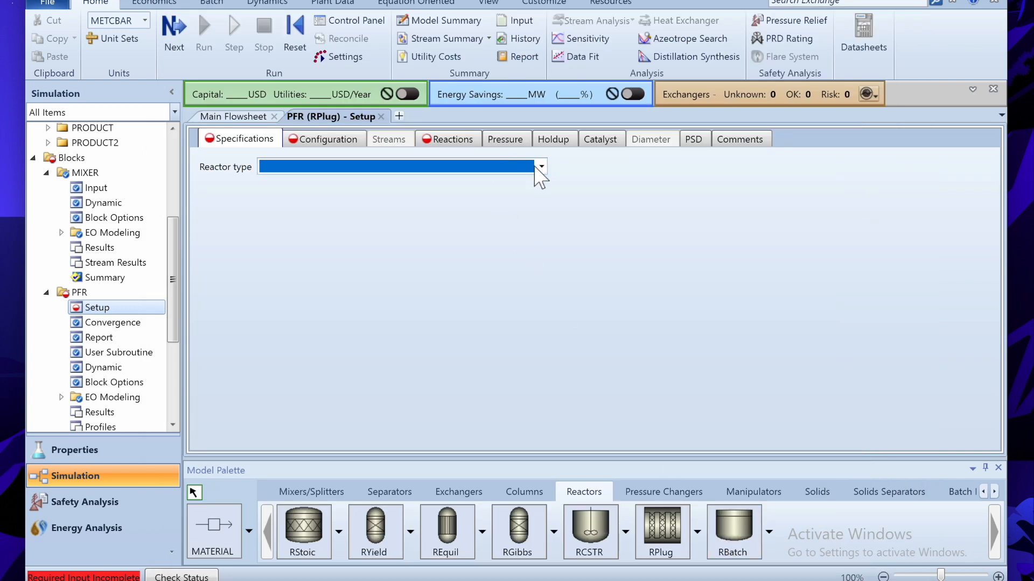
# - Make PFR a reactor with specified constant temperature of 400 C
pyautogui.click(541, 167)
pyautogui.click(544, 182)
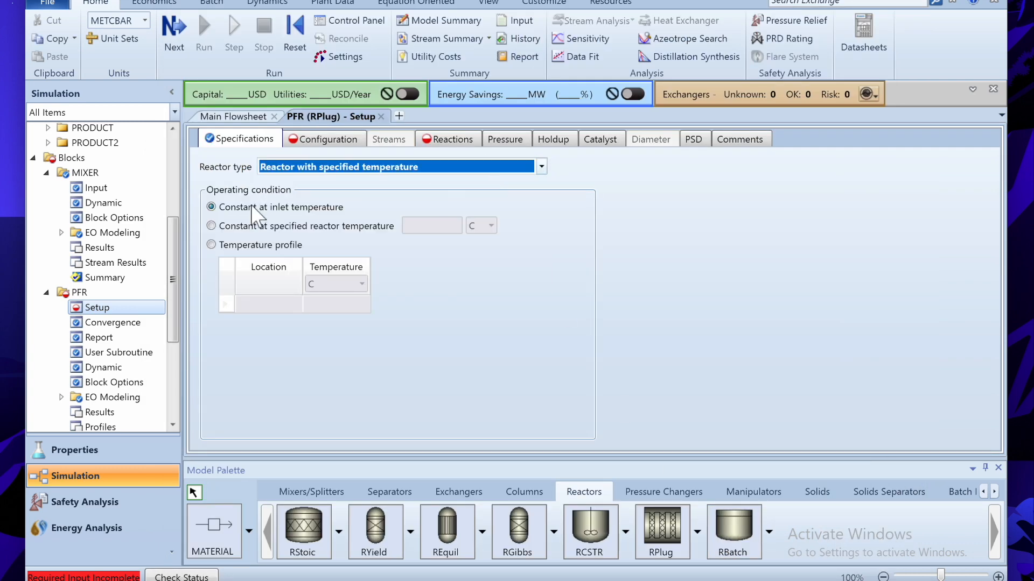
pyautogui.click(212, 226)
pyautogui.click(426, 224)
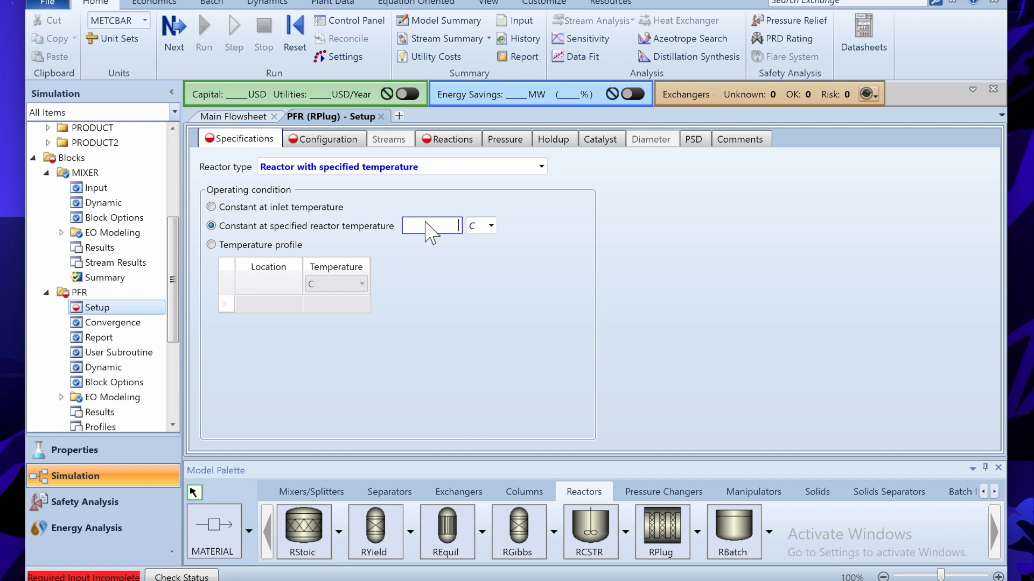
pyautogui.write('400')
pyautogui.click(525, 304)
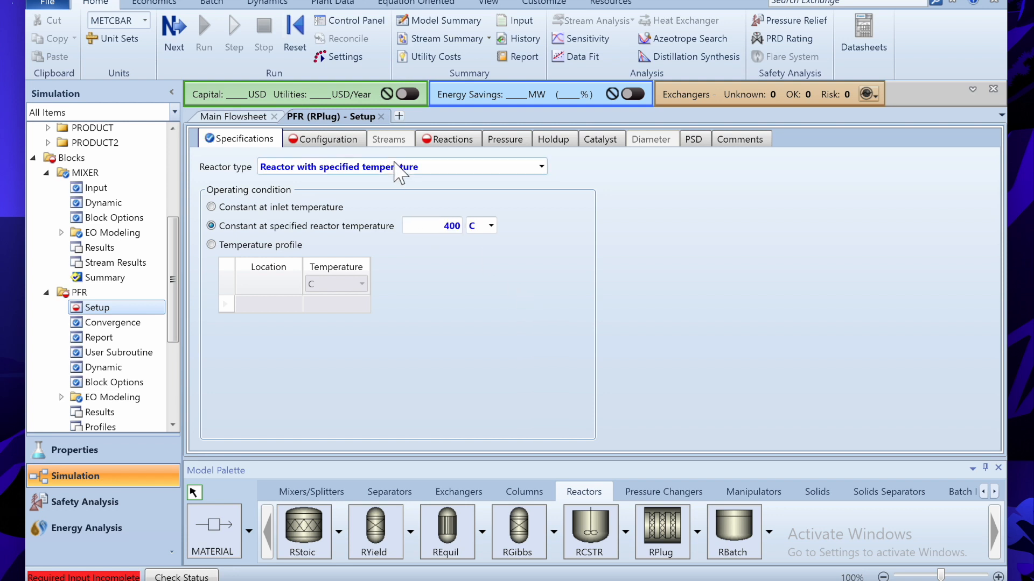
# - Set the PFR configuration to length 8 m and diameter 1.6 m
pyautogui.click(339, 141)
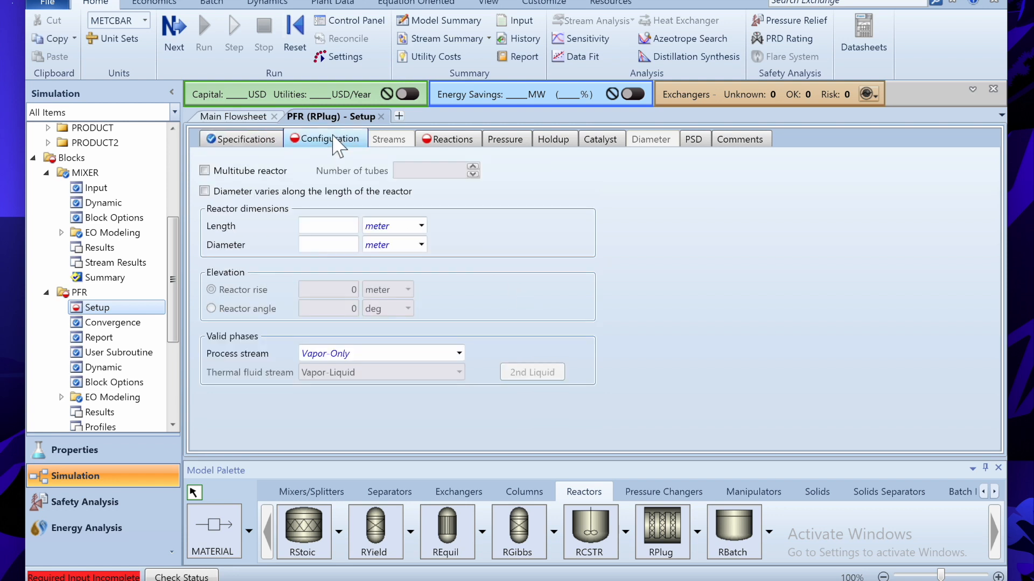
pyautogui.click(349, 226)
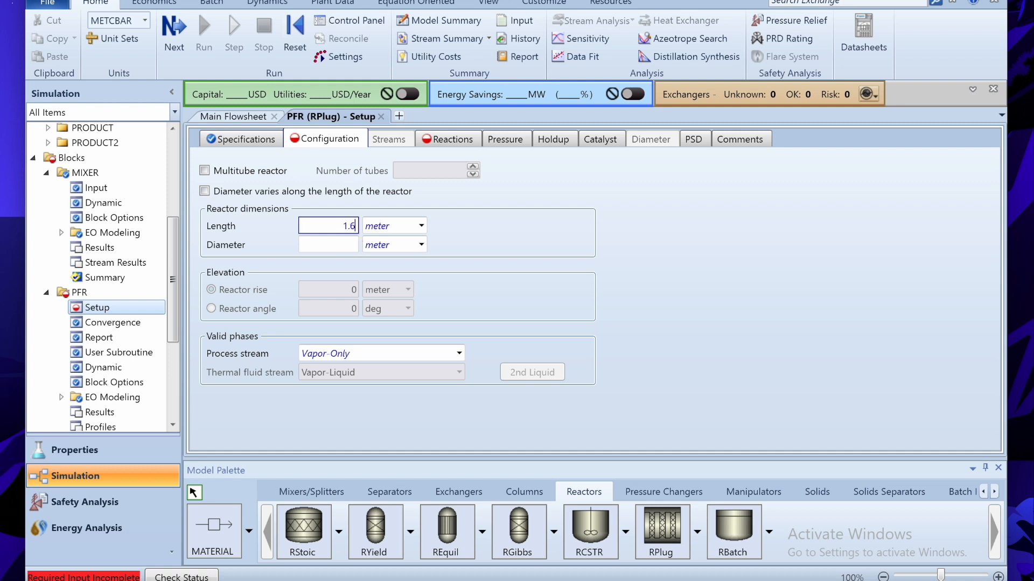
pyautogui.click(343, 246)
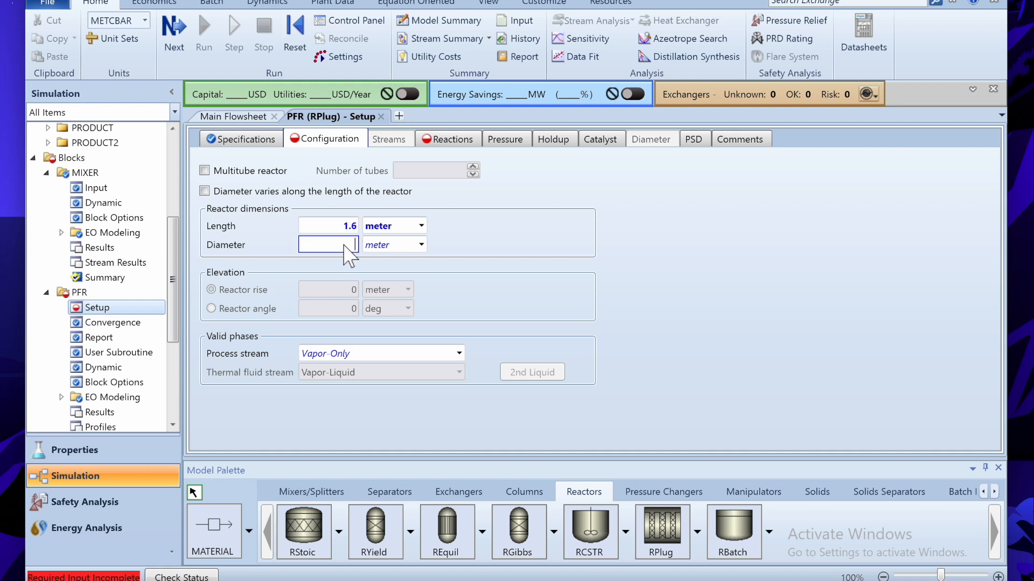
pyautogui.click(352, 227)
pyautogui.write('8')
pyautogui.press('Return')
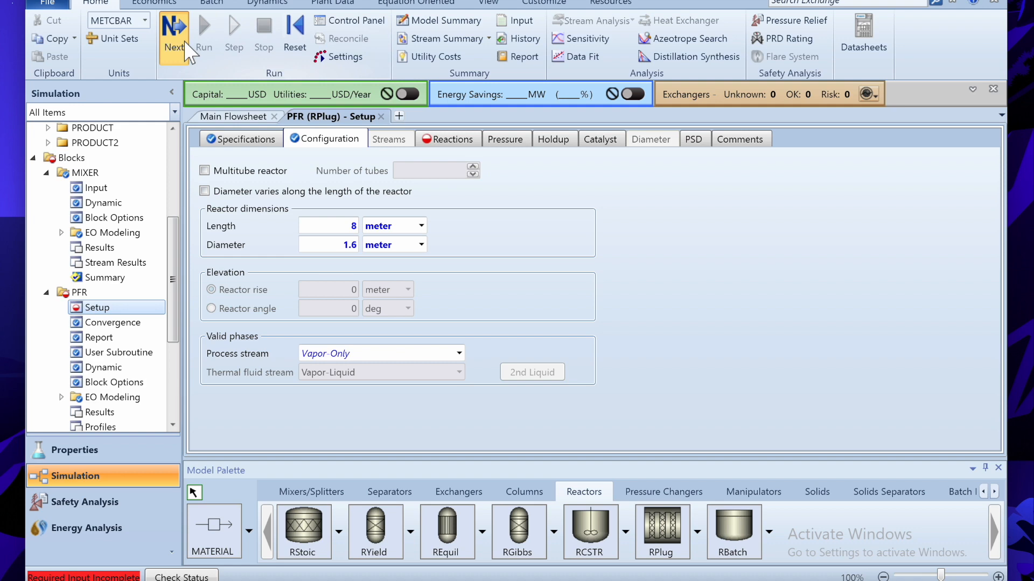
pyautogui.click(186, 54)
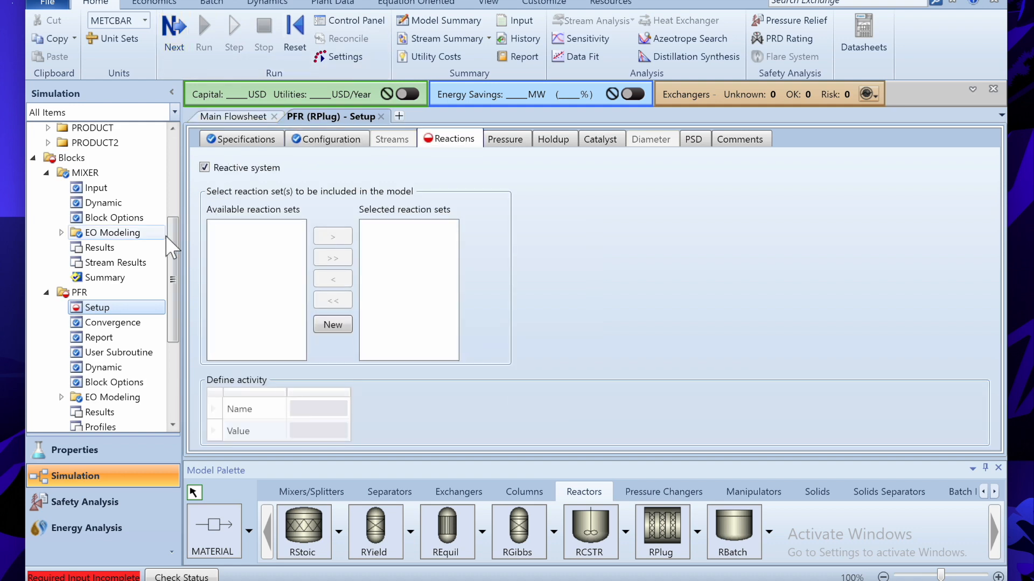
# - Start a new reaction set from the Reactions folder
pyautogui.moveTo(168, 241); pyautogui.dragTo(172, 366)
pyautogui.doubleClick(88, 304)
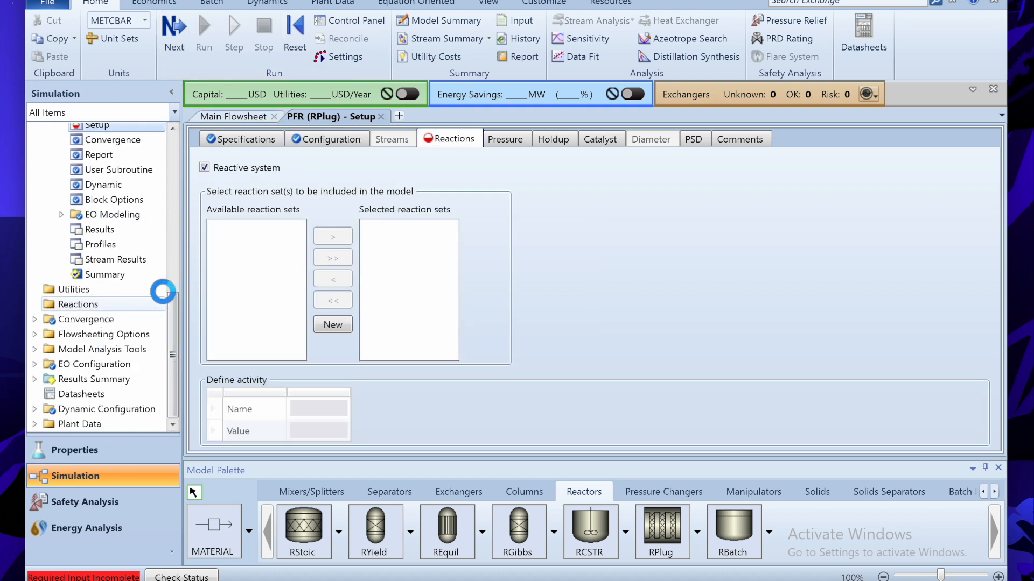
pyautogui.click(237, 156)
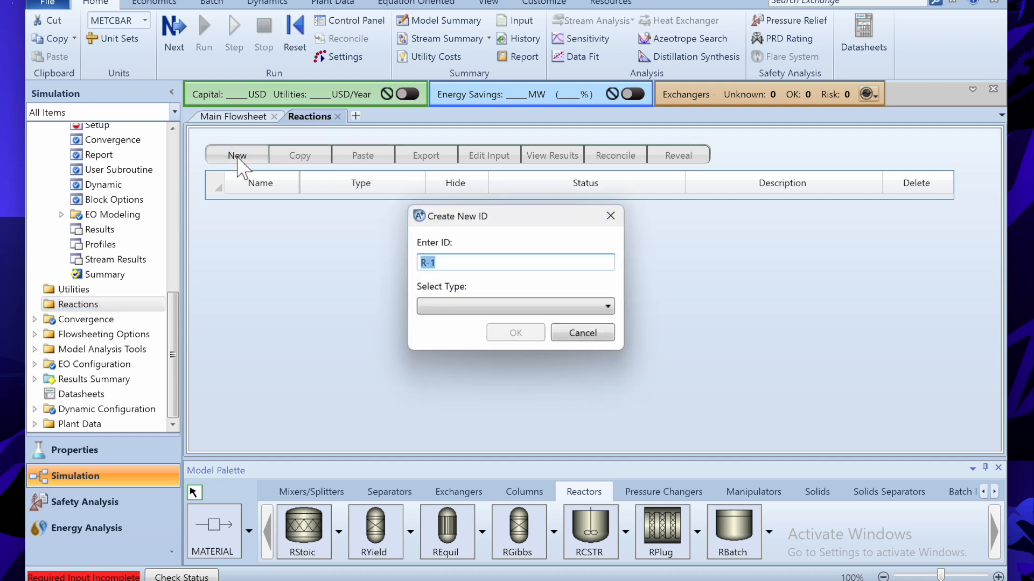
pyautogui.click(444, 306)
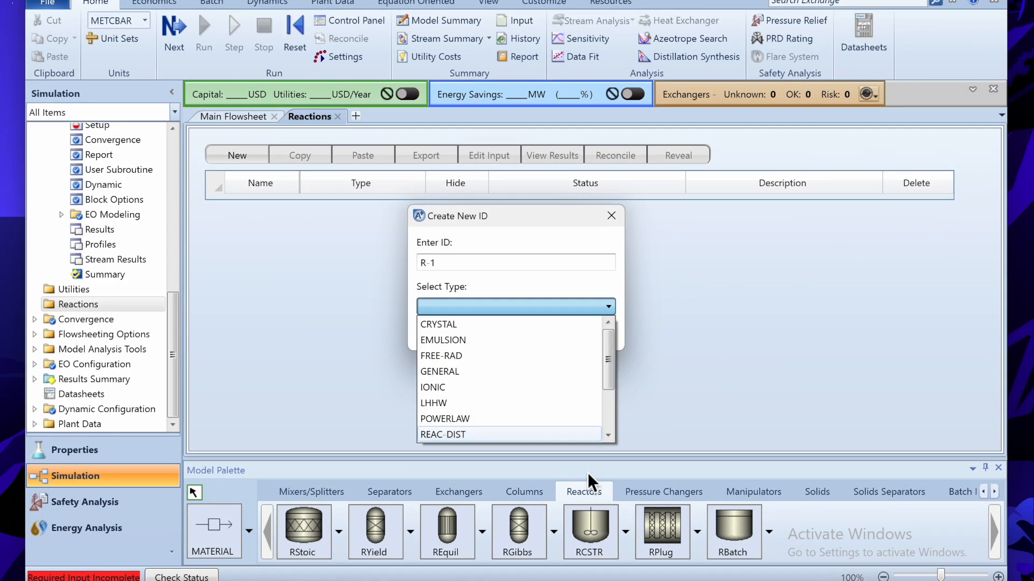
# - Check the reactions table in the notes, then create R-1 as a POWERLAW reaction set
pyautogui.moveTo(619, 579)
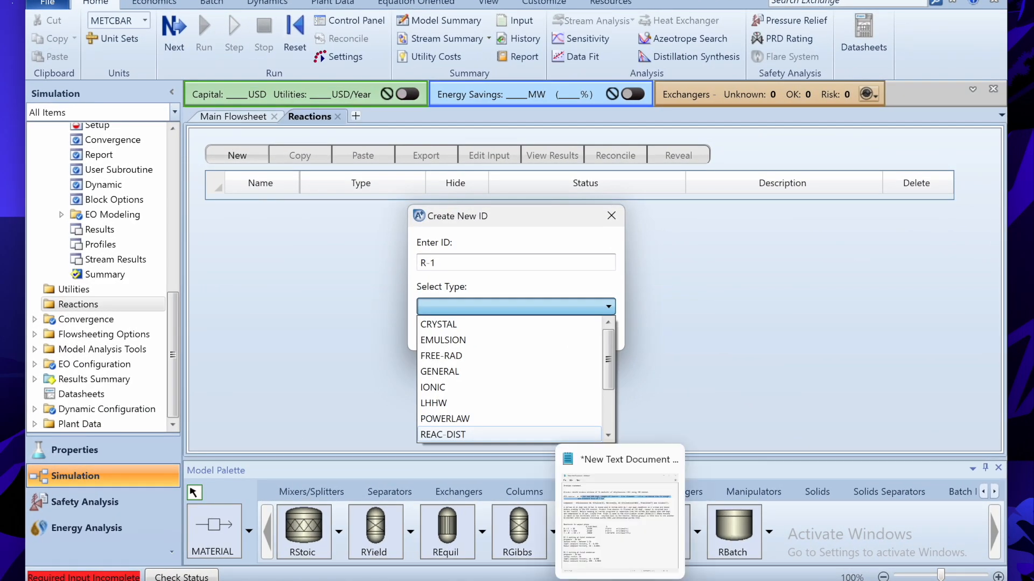
pyautogui.click(619, 512)
pyautogui.moveTo(239, 289); pyautogui.dragTo(482, 349)
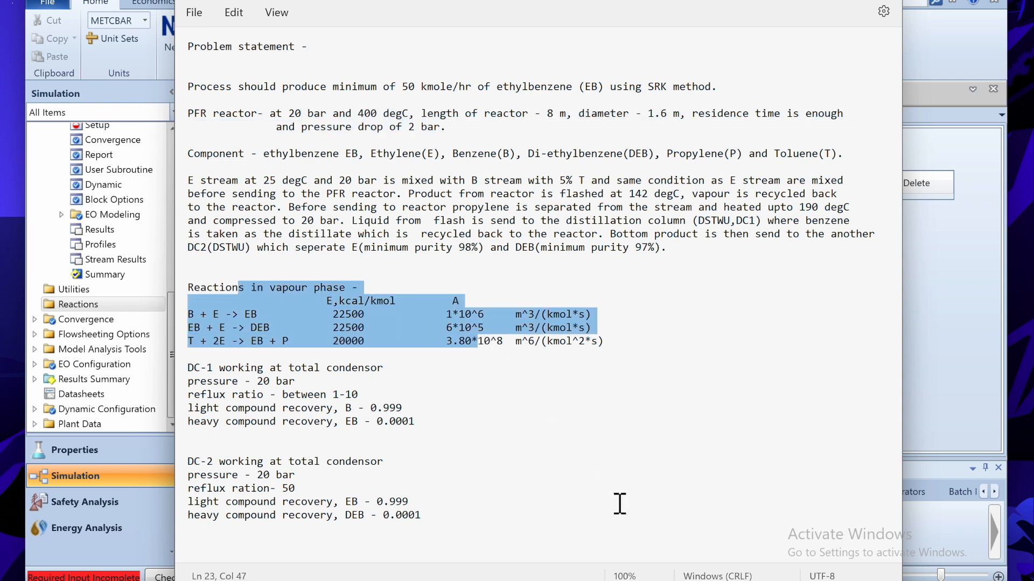
pyautogui.moveTo(651, 578)
pyautogui.click(741, 525)
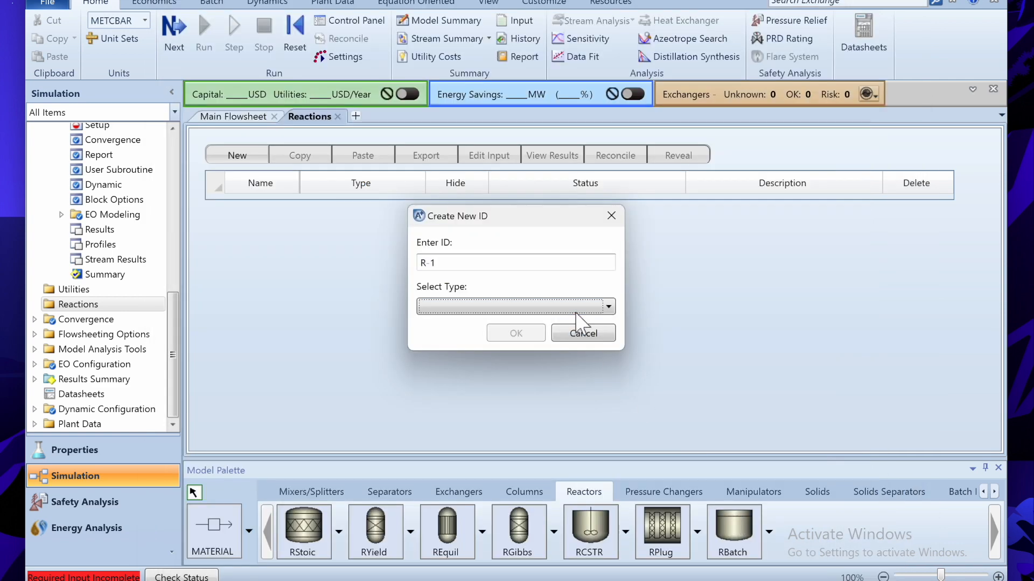
pyautogui.click(574, 311)
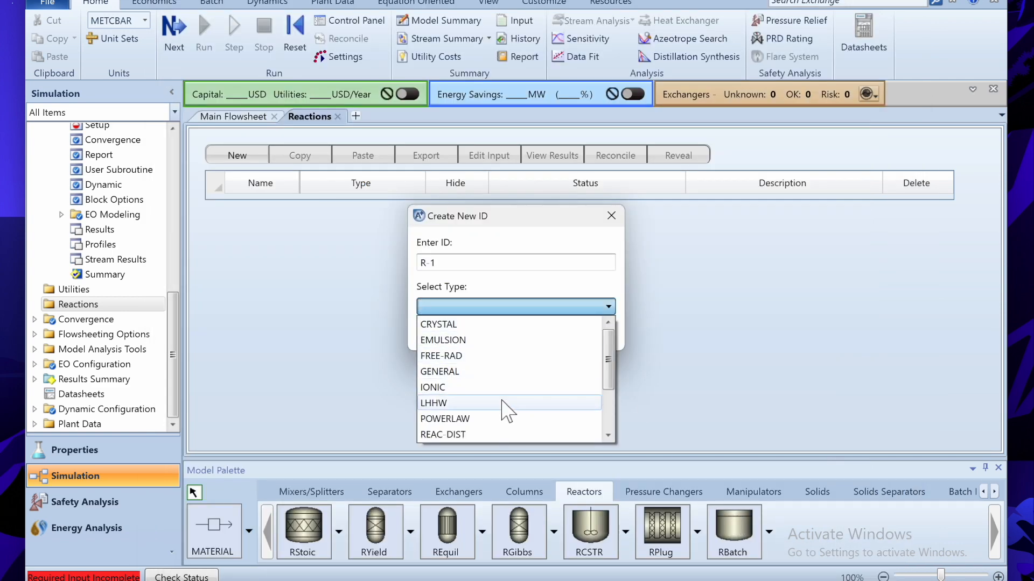
pyautogui.click(490, 419)
pyautogui.click(510, 335)
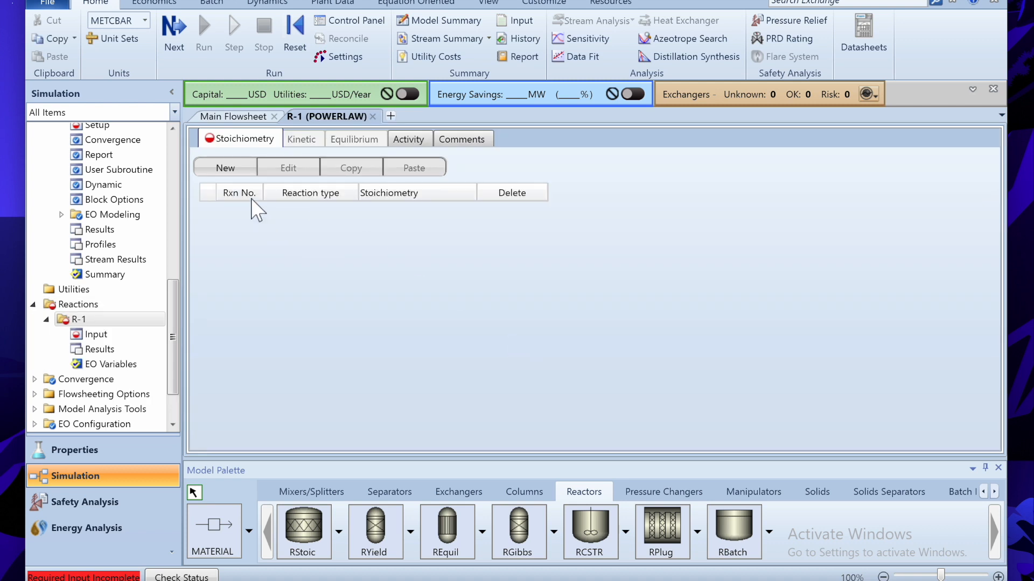
# - Add reaction 1 with reactants B and E, each with coefficient -1 and exponent 1
pyautogui.click(225, 168)
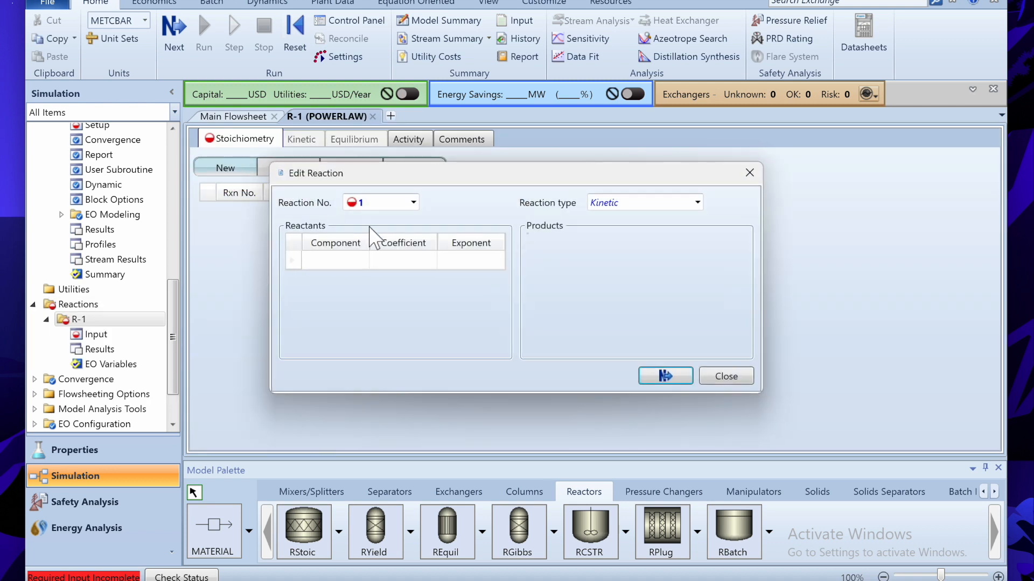
pyautogui.click(362, 260)
pyautogui.click(338, 278)
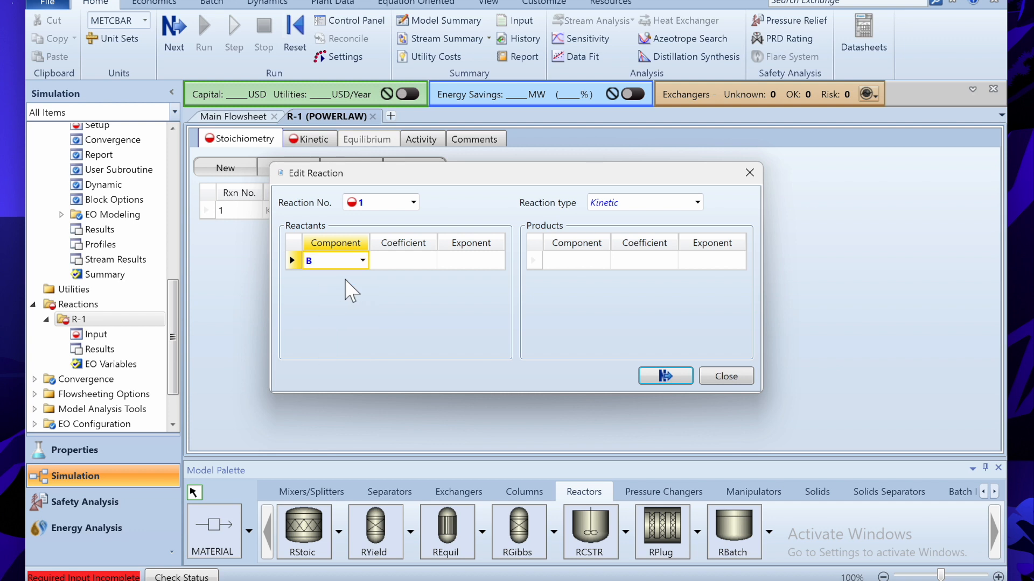
pyautogui.click(362, 279)
pyautogui.click(334, 326)
pyautogui.click(405, 263)
pyautogui.write('-1')
pyautogui.click(411, 280)
pyautogui.write('-1')
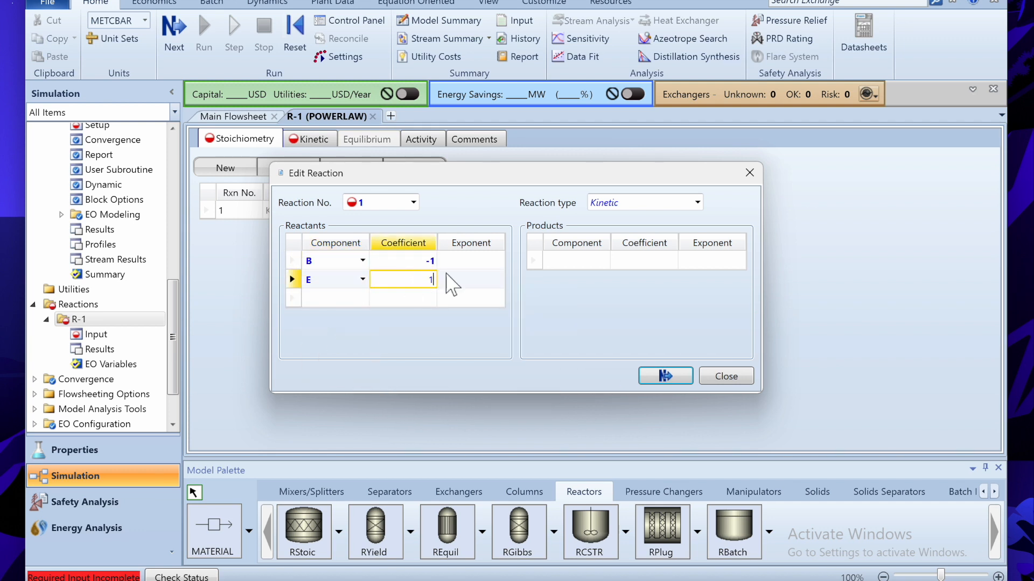
pyautogui.click(455, 280)
pyautogui.write('1')
pyautogui.click(494, 261)
pyautogui.write('1')
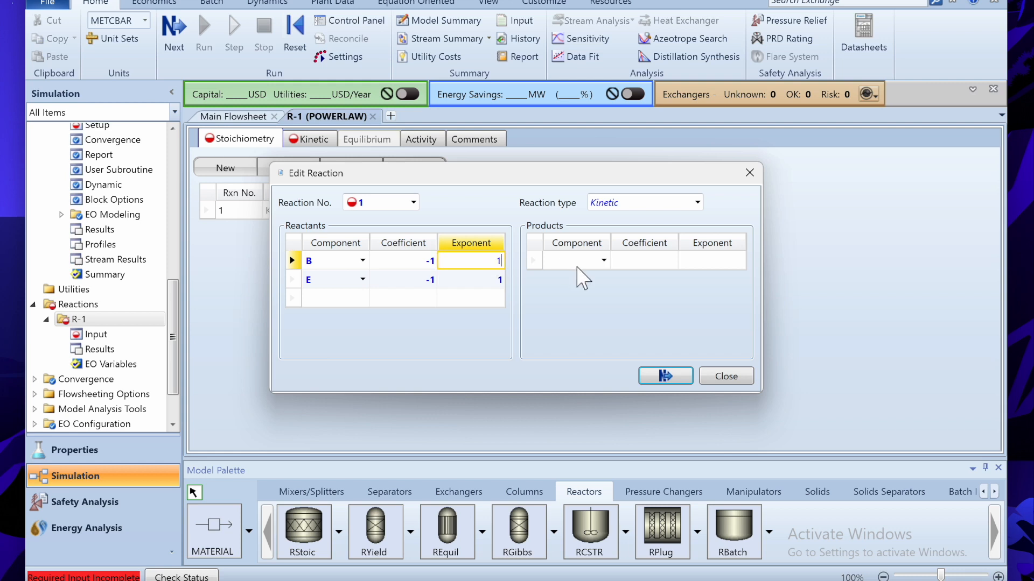
# - Make EB the product of reaction 1 with coefficient 1 and exponent 0
pyautogui.click(603, 260)
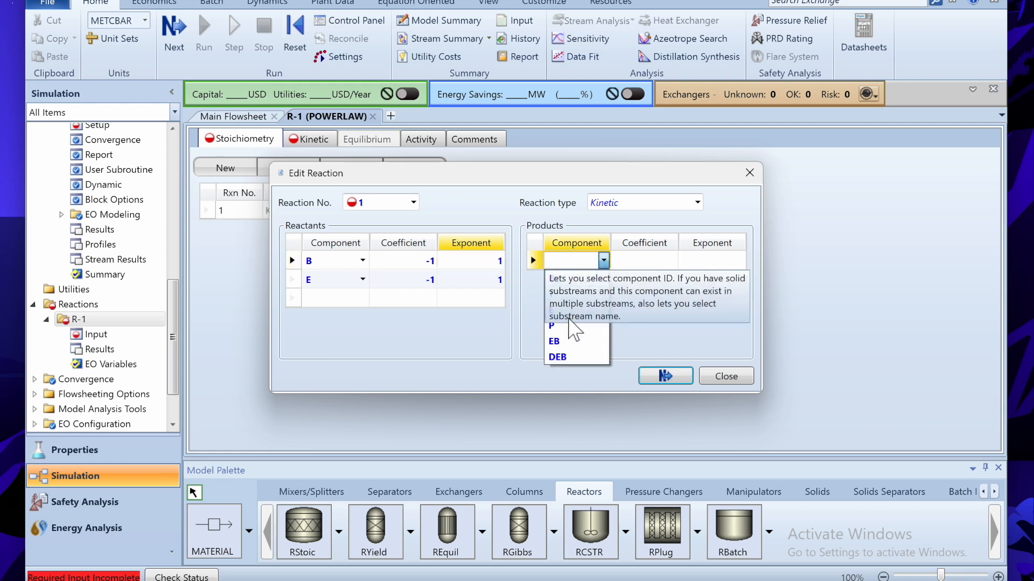
pyautogui.click(573, 351)
pyautogui.click(646, 265)
pyautogui.write('1')
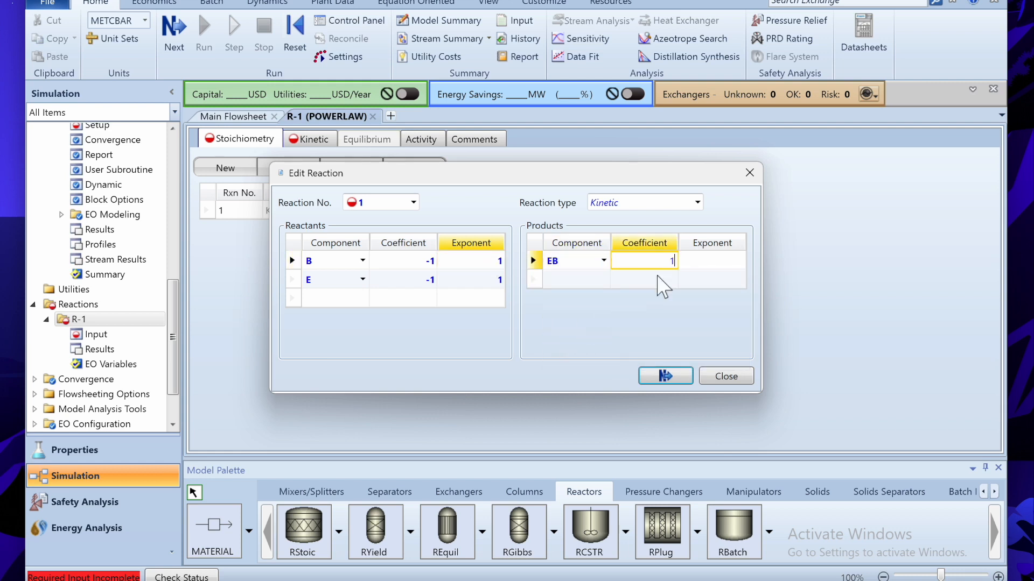
pyautogui.click(713, 264)
pyautogui.write('0')
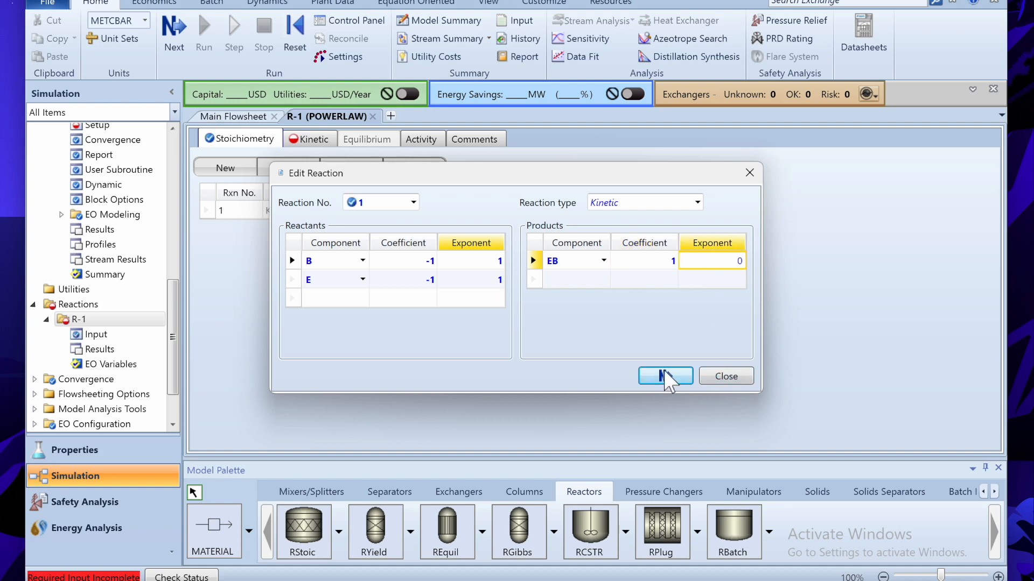
pyautogui.click(664, 372)
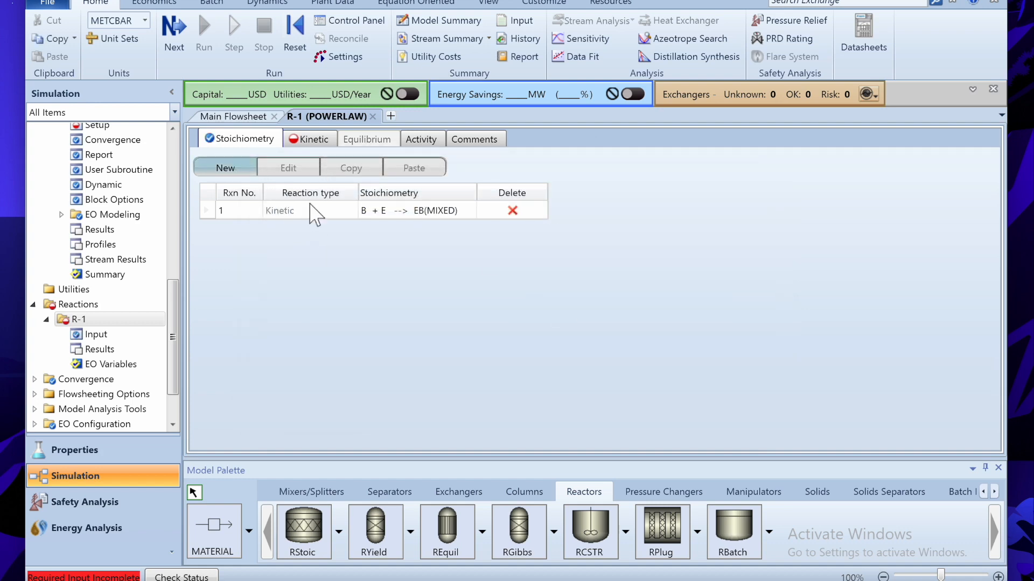
# - Start reaction 2 with reactants EB and E, each with coefficient -1 and exponent 1
pyautogui.press('Return')
pyautogui.click(350, 260)
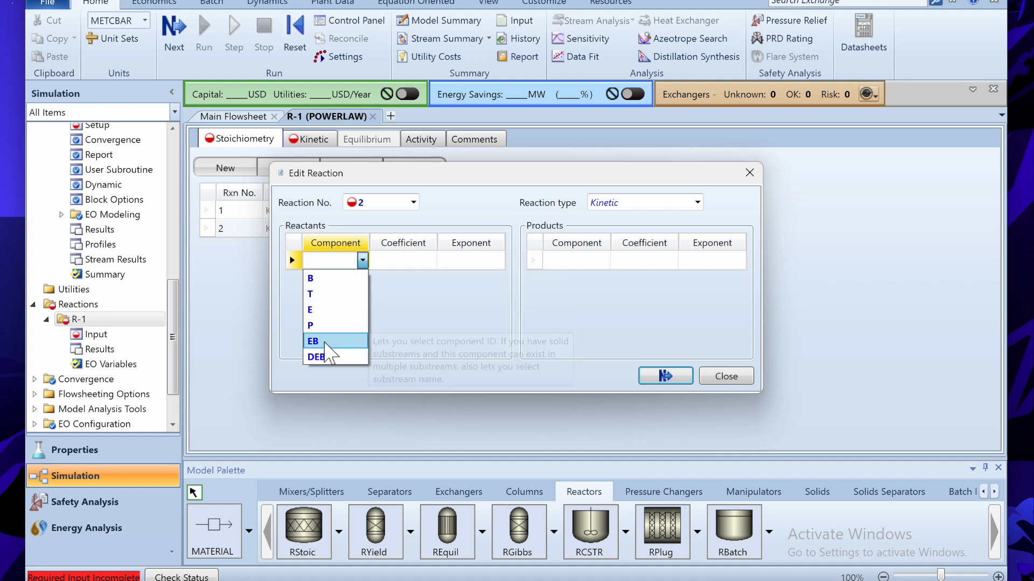
pyautogui.click(339, 342)
pyautogui.moveTo(619, 580)
pyautogui.click(619, 520)
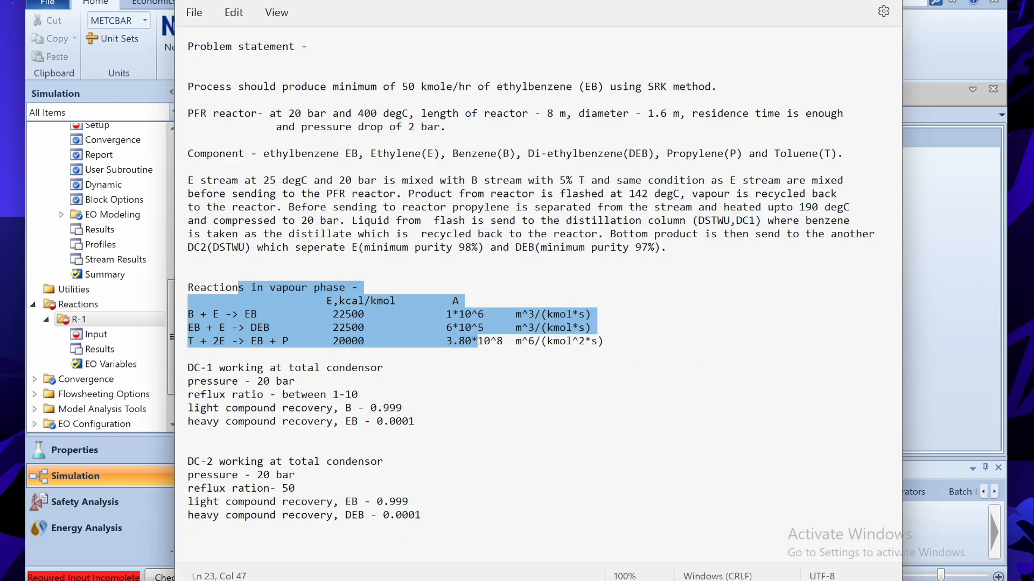
pyautogui.hotkey('alt', 'Tab')
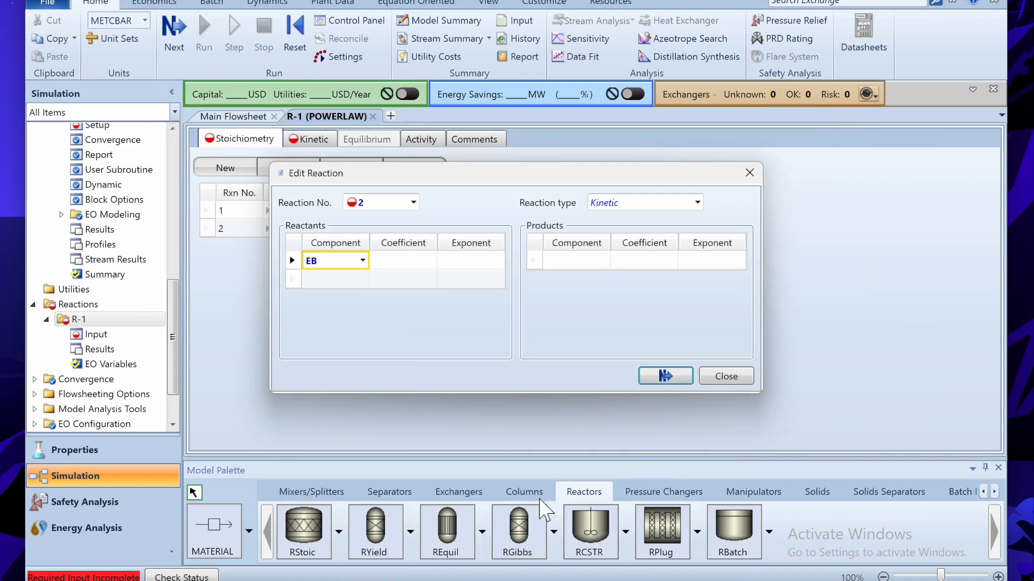
pyautogui.click(363, 279)
pyautogui.click(331, 331)
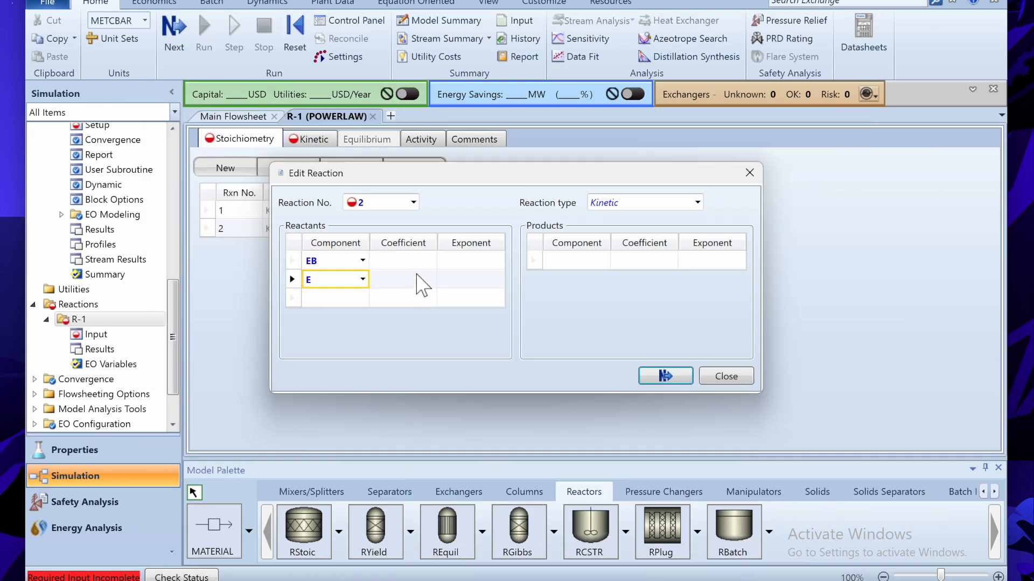
pyautogui.click(417, 277)
pyautogui.write('-1')
pyautogui.click(427, 261)
pyautogui.write('-1')
pyautogui.click(491, 261)
pyautogui.write('1')
pyautogui.click(491, 279)
pyautogui.write('1')
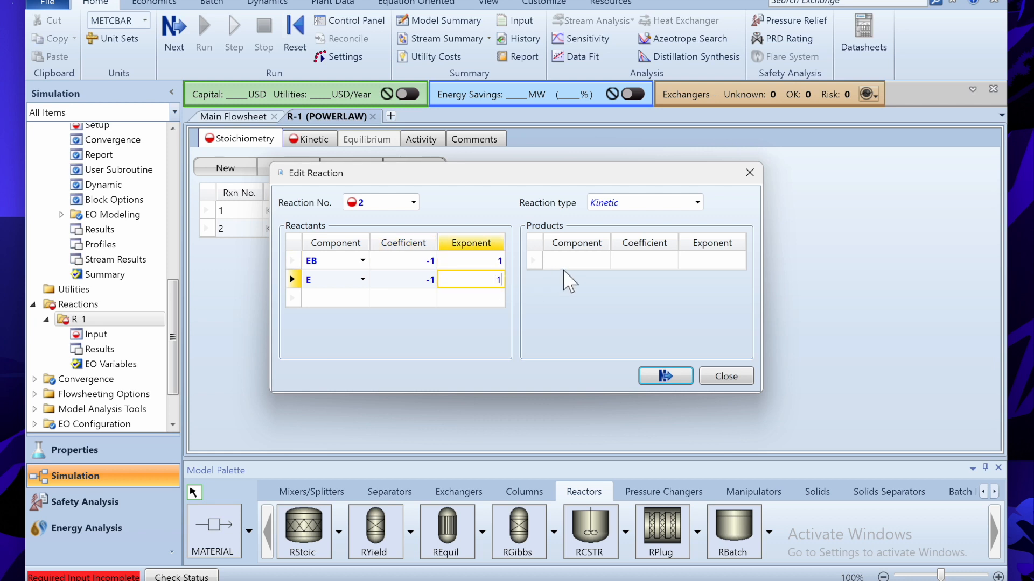
# - Make DEB the product of reaction 2 with coefficient 1 and exponent 0
pyautogui.click(603, 261)
pyautogui.click(557, 357)
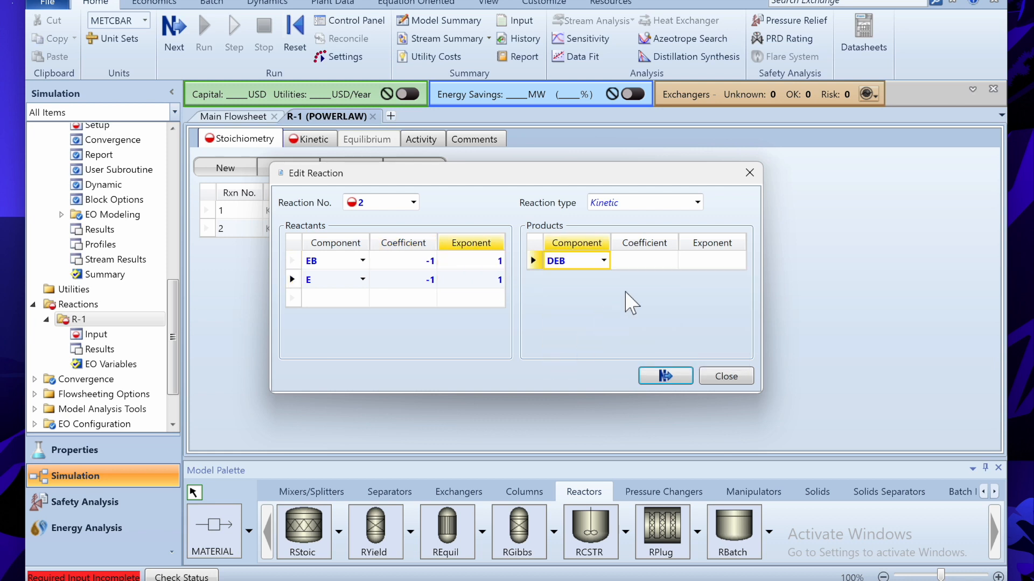
pyautogui.click(673, 261)
pyautogui.write('1')
pyautogui.click(706, 264)
pyautogui.write('0')
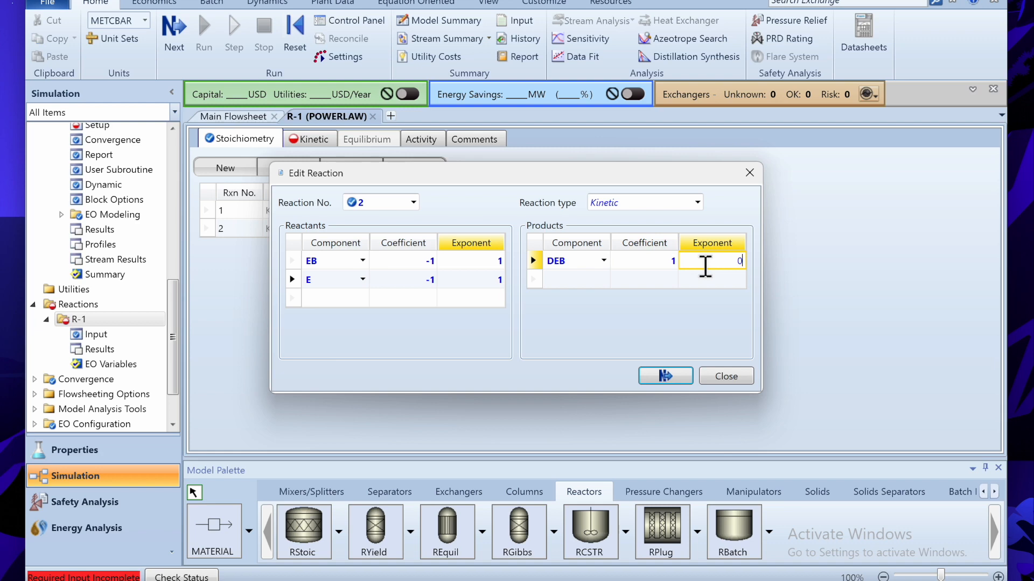
pyautogui.click(671, 373)
# - Add reaction 3 with reactants T (coefficient -1, exponent 1) and E (coefficient -2, exponent 2)
pyautogui.click(225, 168)
pyautogui.click(362, 260)
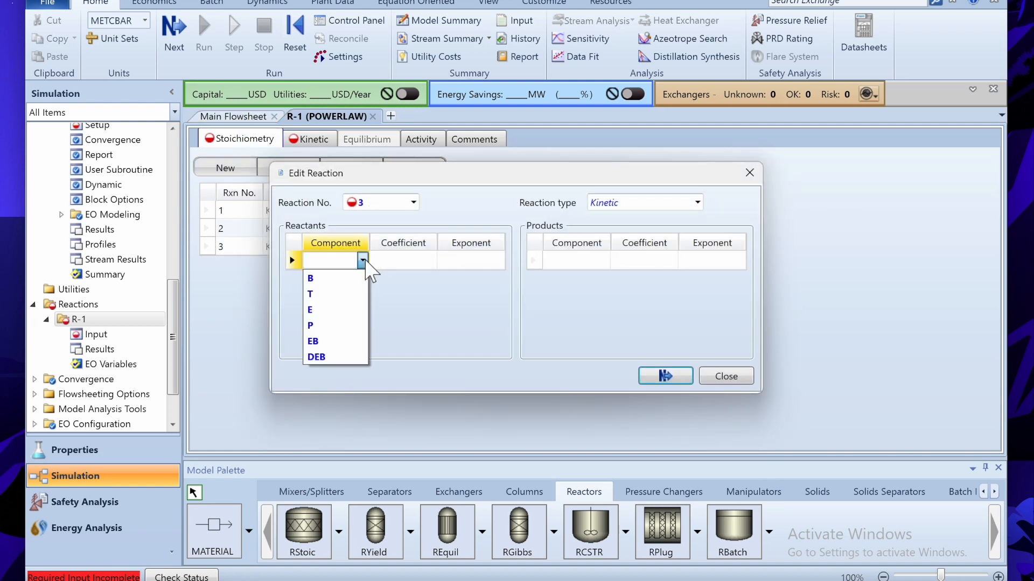
pyautogui.press('Escape')
pyautogui.hotkey('alt', 'Tab')
pyautogui.hotkey('alt', 'Tab')
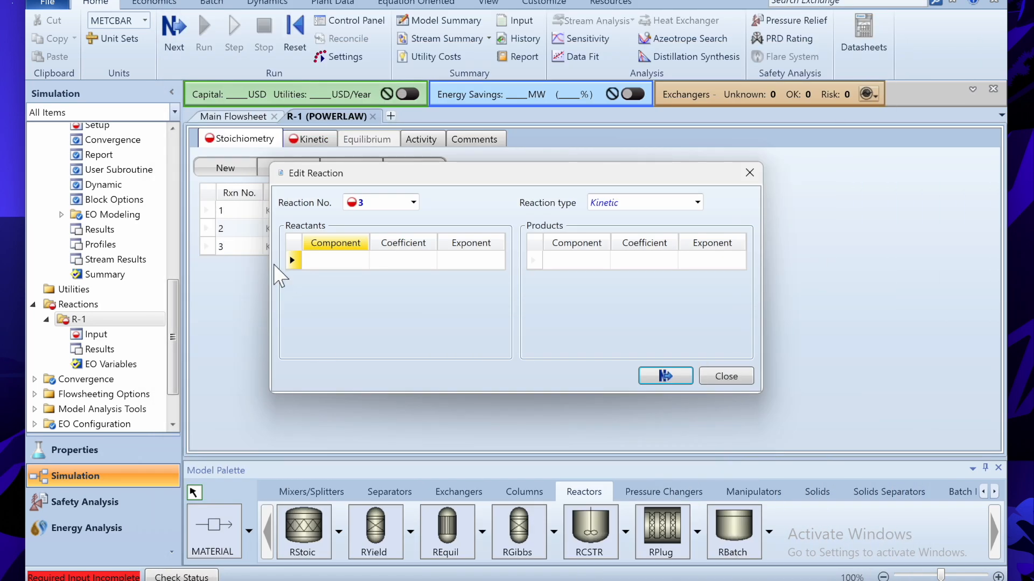
pyautogui.click(362, 261)
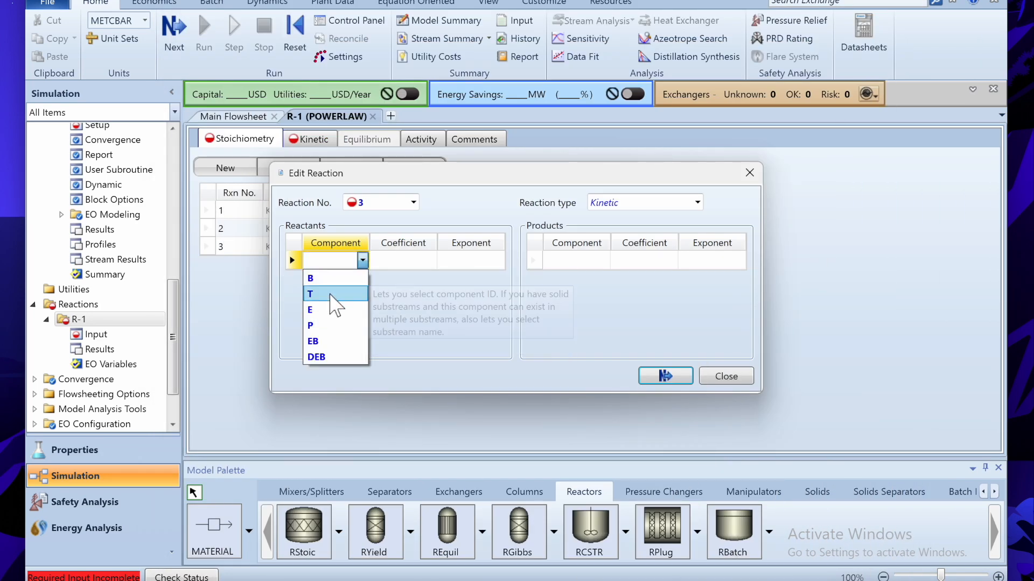
pyautogui.click(347, 289)
pyautogui.click(348, 287)
pyautogui.click(362, 279)
pyautogui.click(336, 326)
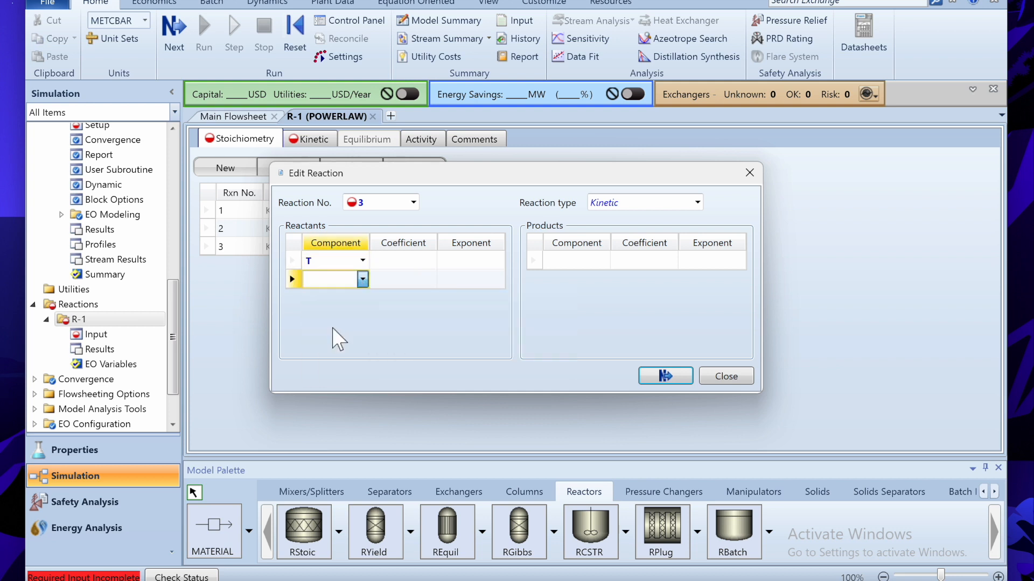
pyautogui.click(415, 261)
pyautogui.write('-1')
pyautogui.click(415, 278)
pyautogui.write('-2')
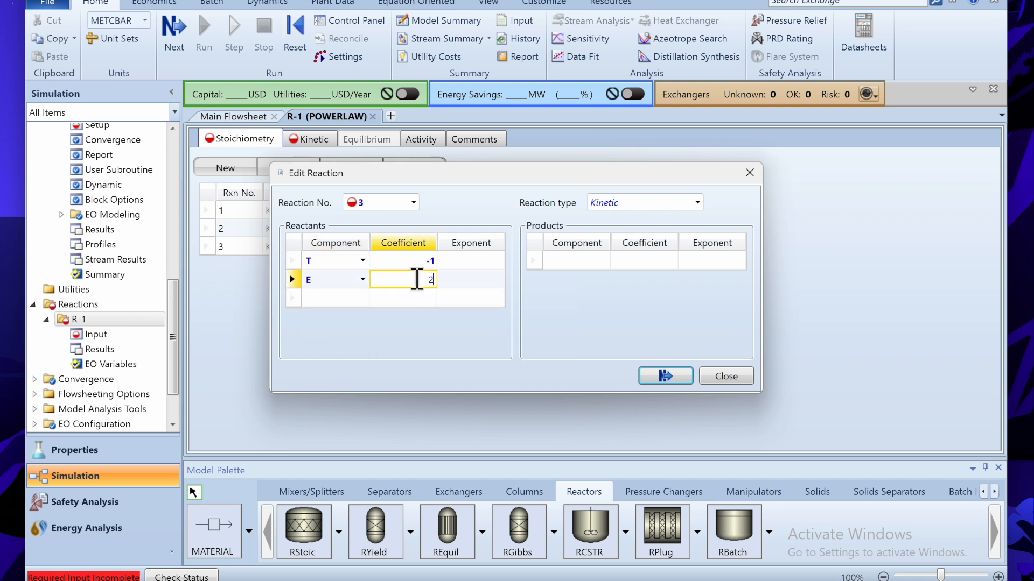
pyautogui.click(480, 280)
pyautogui.write('2')
pyautogui.click(487, 260)
pyautogui.write('1')
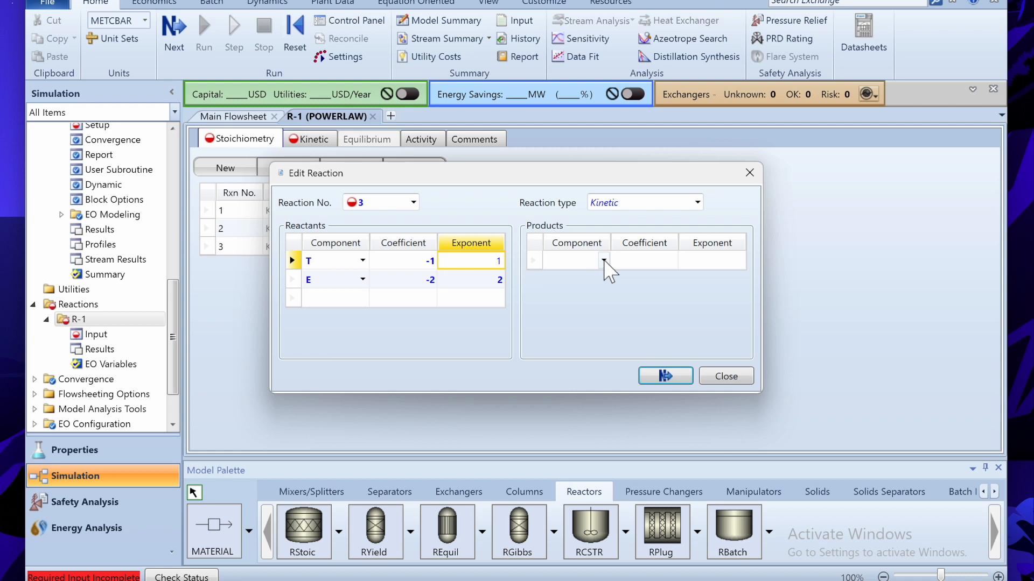
# - Set EB and P as reaction 3 products, each with coefficient 1 and exponent 0
pyautogui.click(603, 260)
pyautogui.click(571, 344)
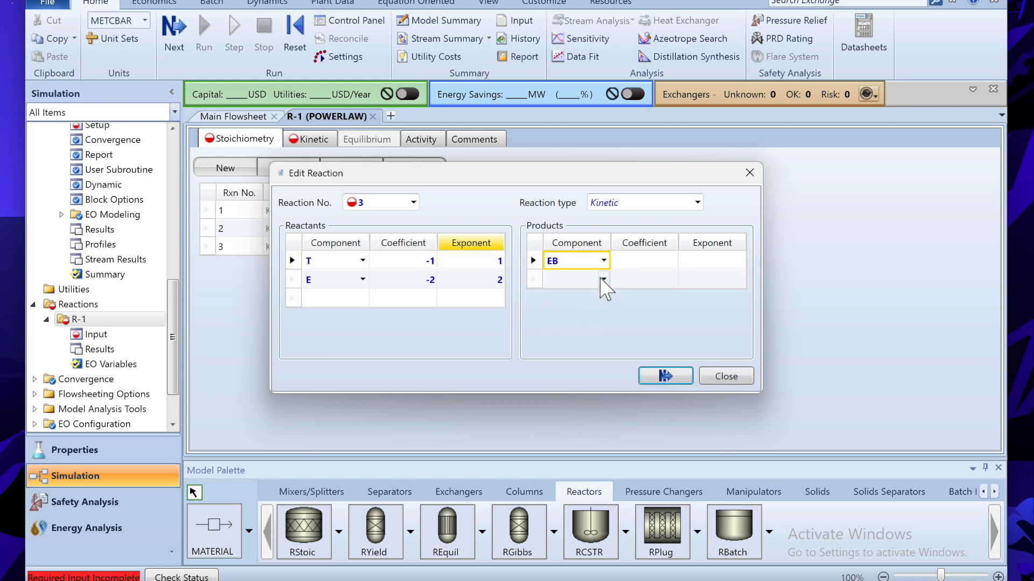
pyautogui.click(603, 279)
pyautogui.click(567, 345)
pyautogui.click(653, 260)
pyautogui.write('1')
pyautogui.click(666, 280)
pyautogui.write('1')
pyautogui.click(703, 261)
pyautogui.write('0')
pyautogui.click(714, 279)
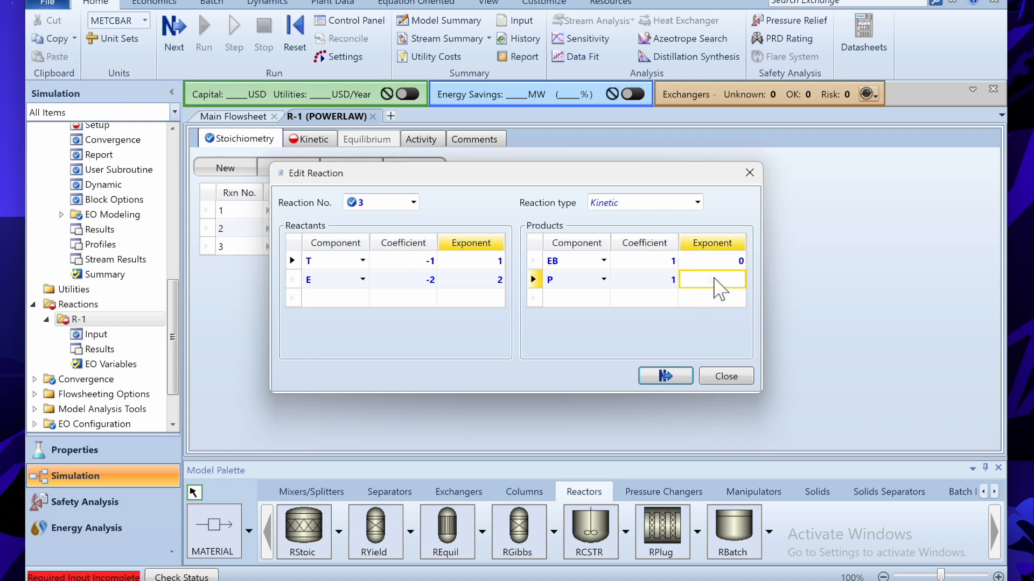
pyautogui.write('0')
pyautogui.click(666, 375)
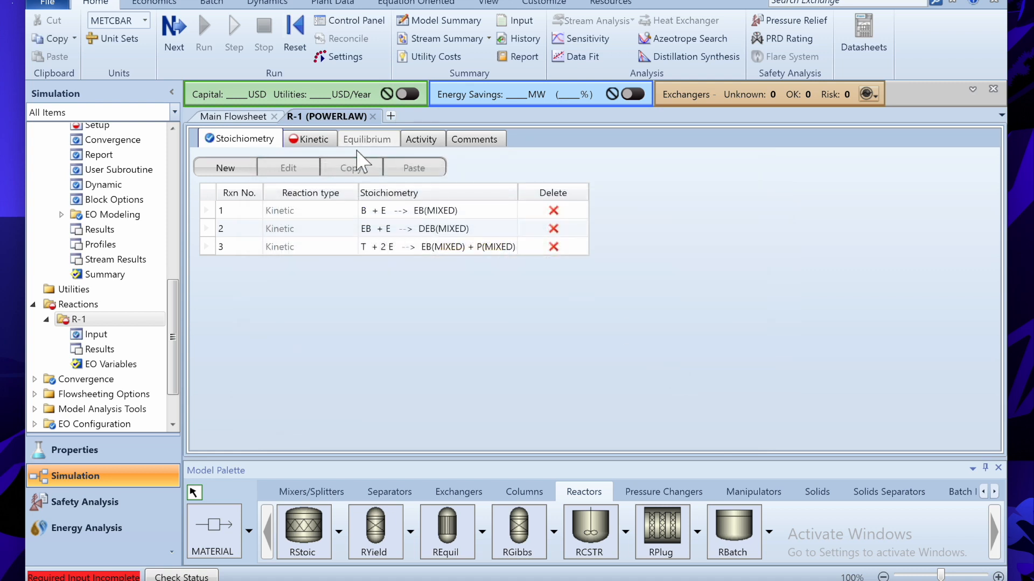
# - Make reaction 1 vapor-phase with k 1e+06 and activation energy 22500 kcal/kmol
pyautogui.click(324, 144)
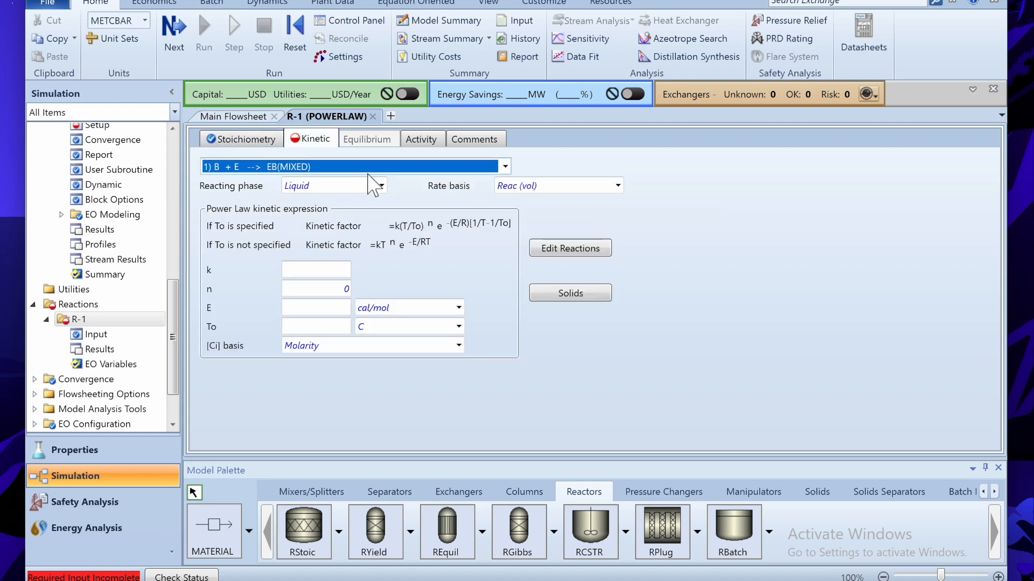
pyautogui.click(381, 185)
pyautogui.click(323, 250)
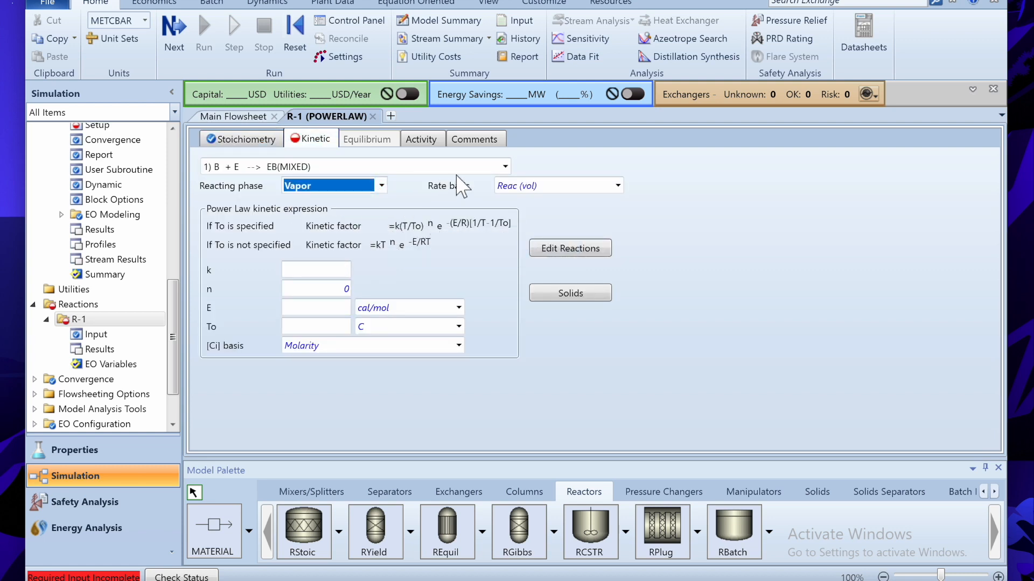
pyautogui.click(324, 273)
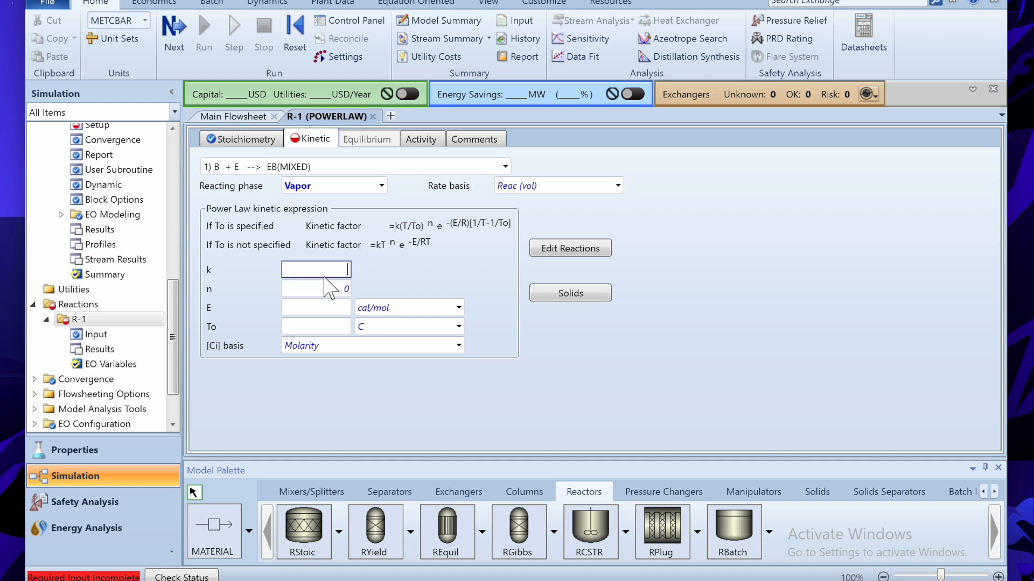
pyautogui.click(332, 306)
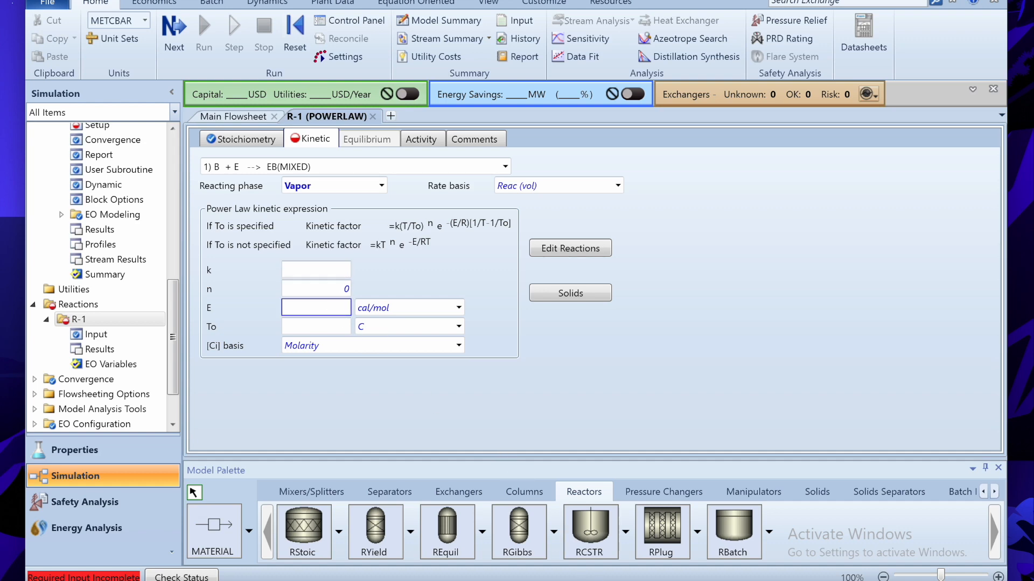
pyautogui.hotkey('alt', 'Tab')
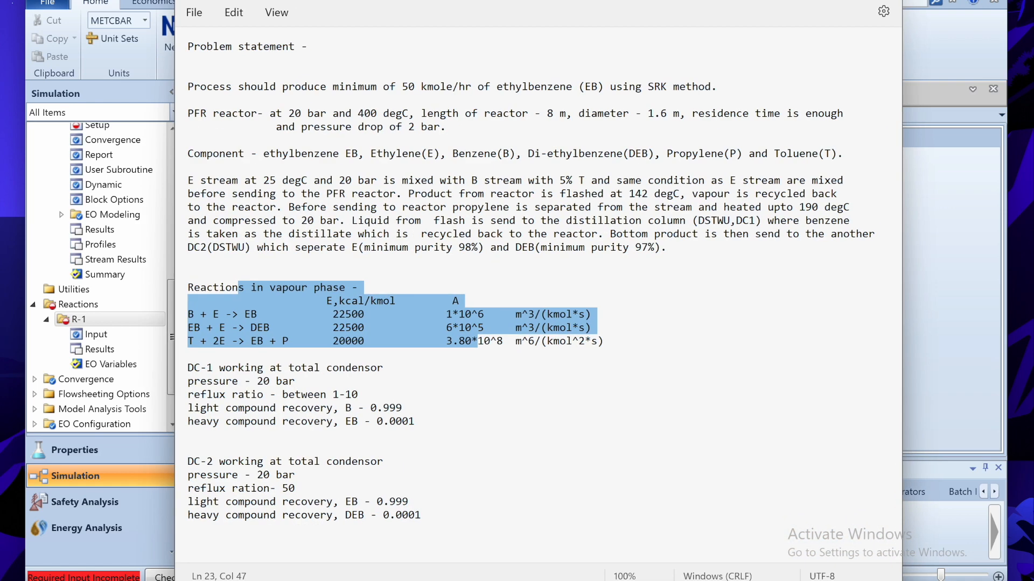
pyautogui.hotkey('alt', 'Tab')
pyautogui.click(312, 272)
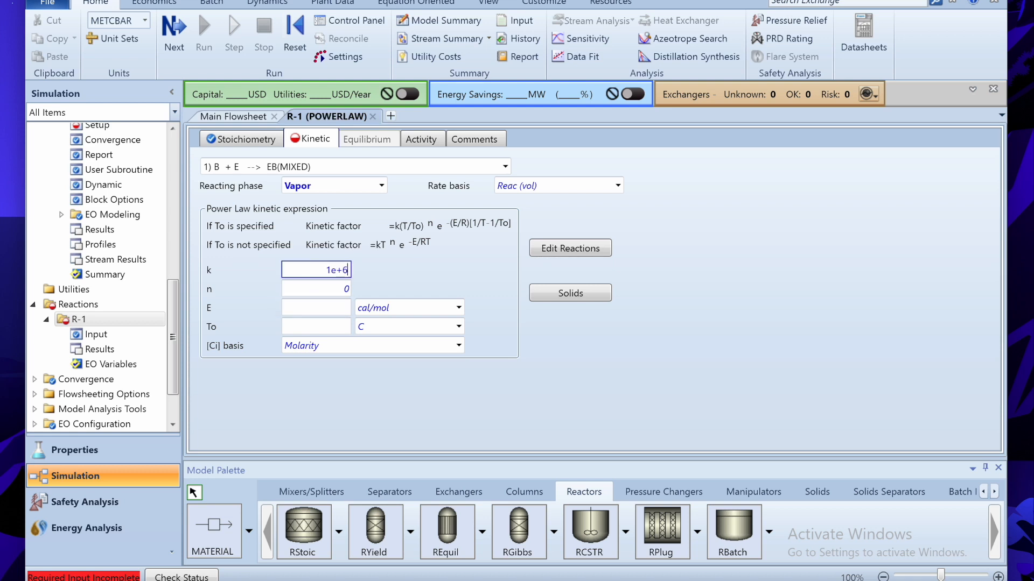
pyautogui.click(305, 308)
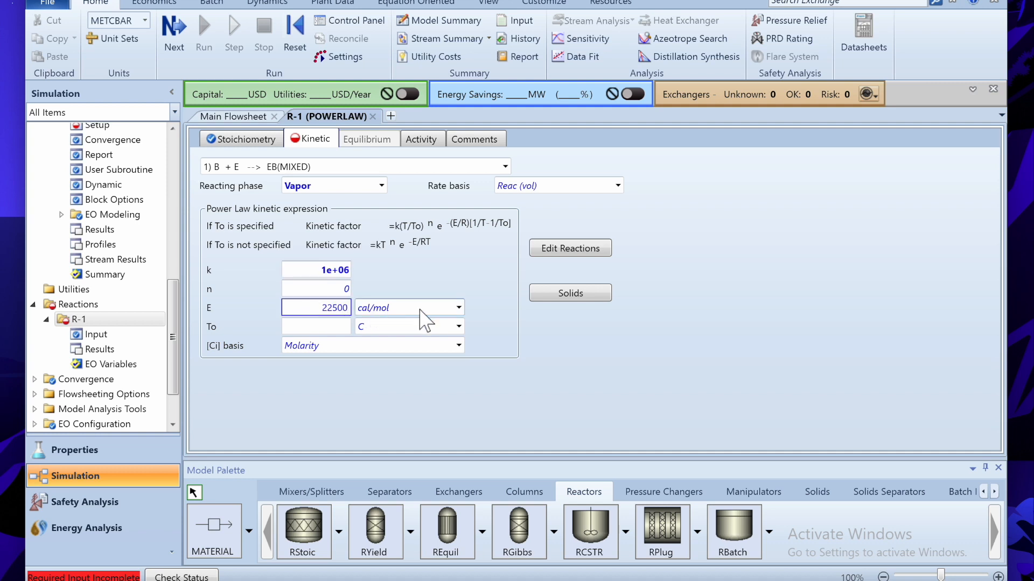
pyautogui.click(458, 308)
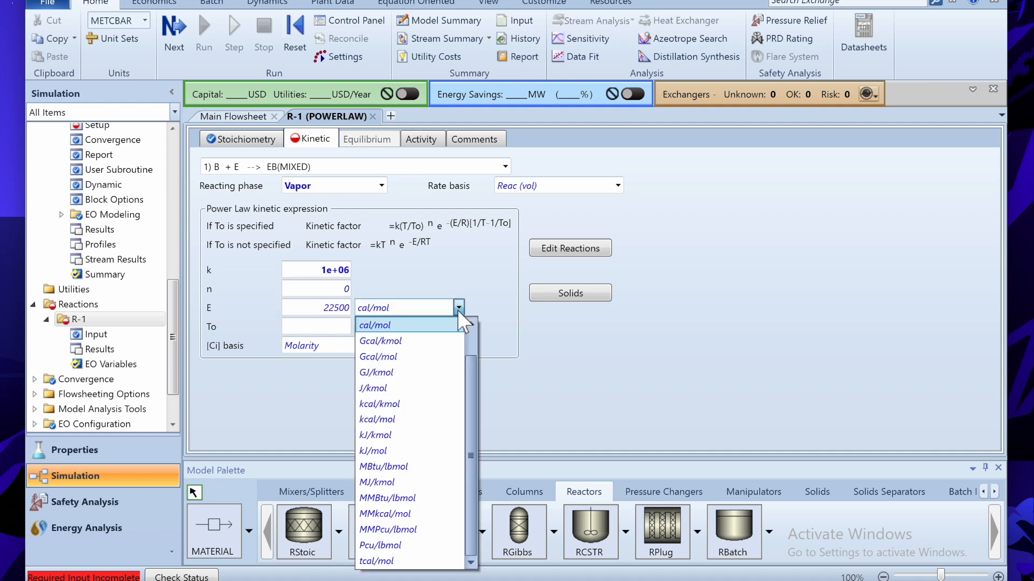
pyautogui.click(405, 405)
# - Make reaction 2 vapor-phase with k 600000 and activation energy 22500 kcal/kmol
pyautogui.click(505, 167)
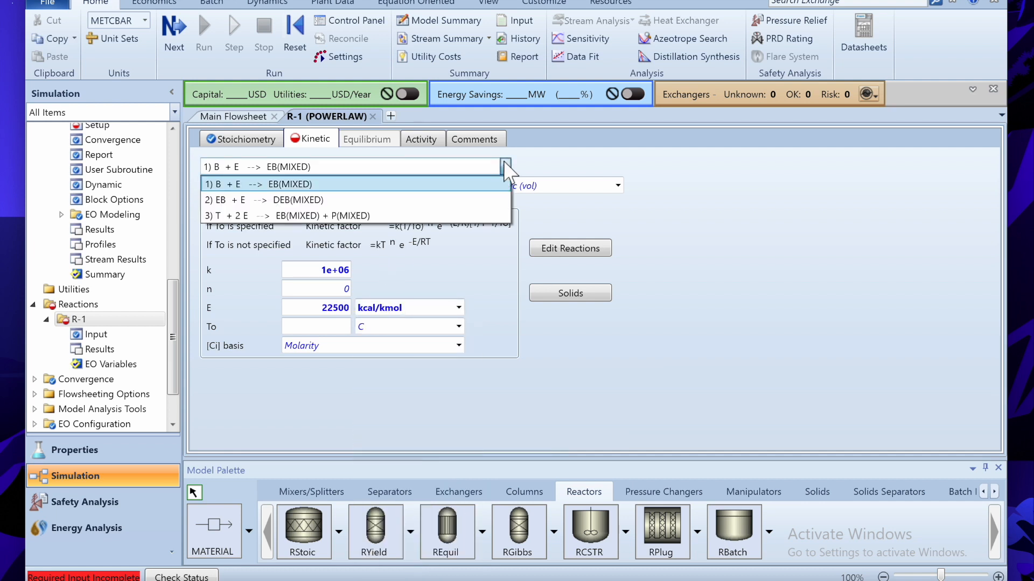
pyautogui.click(445, 198)
pyautogui.click(382, 186)
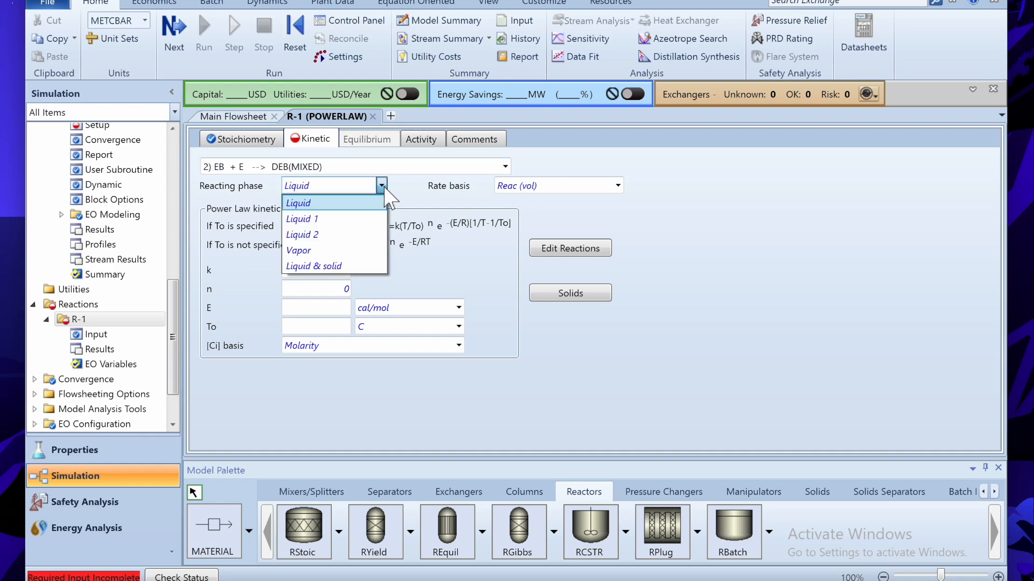
pyautogui.click(315, 251)
pyautogui.click(320, 270)
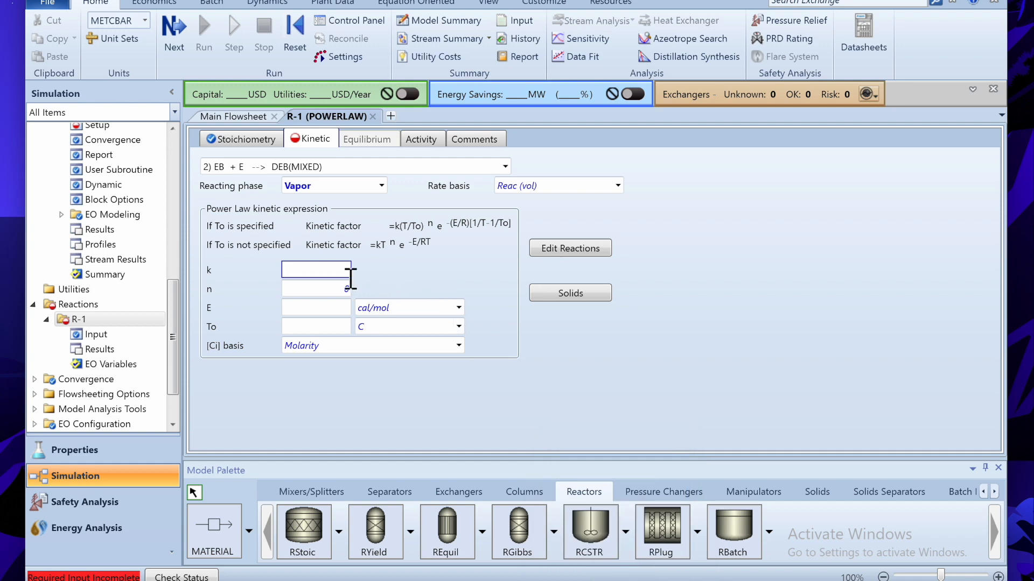
pyautogui.hotkey('alt', 'Tab')
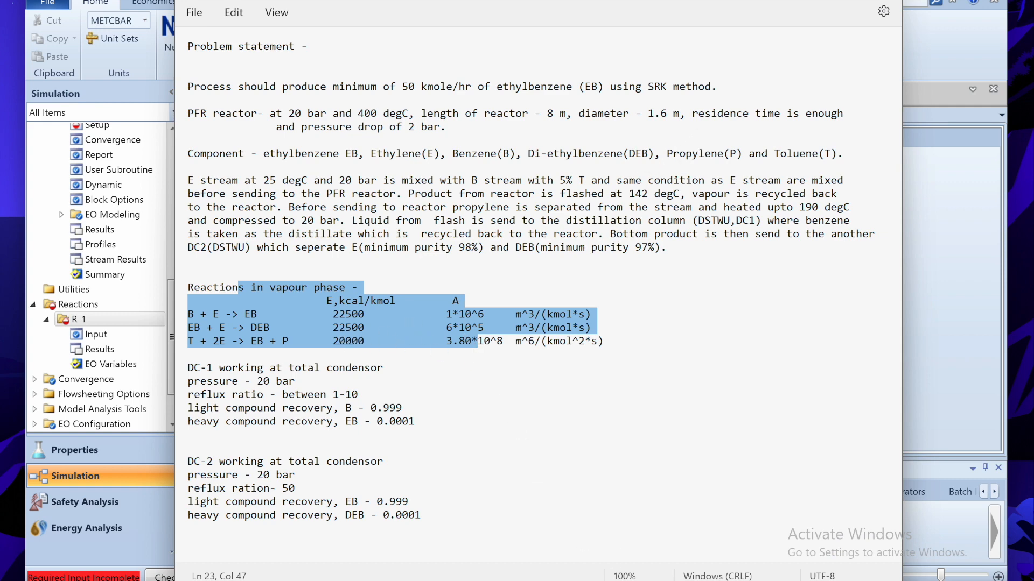
pyautogui.click(733, 525)
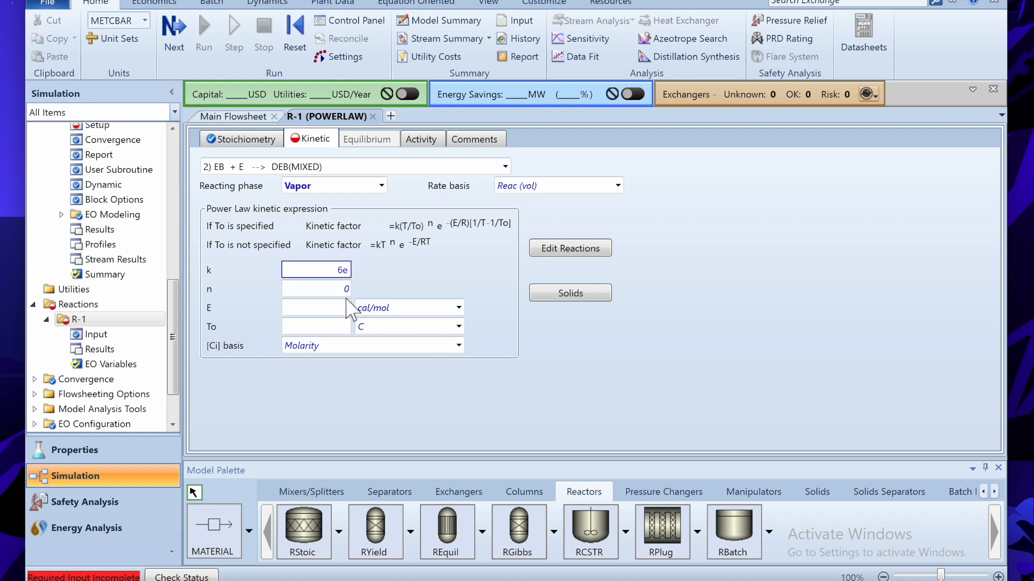
pyautogui.write('6e+5')
pyautogui.press('Return')
pyautogui.click(339, 310)
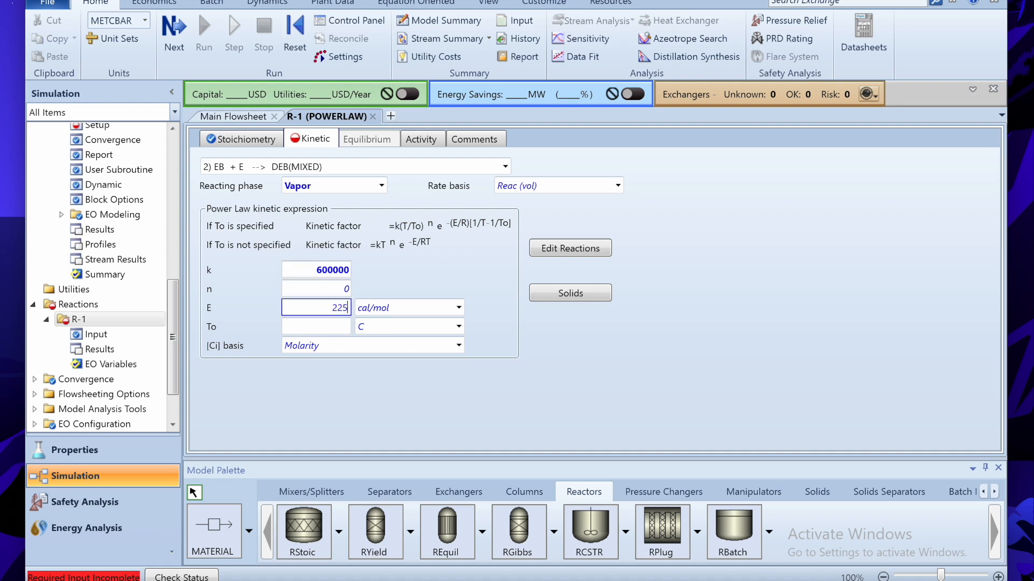
pyautogui.click(459, 307)
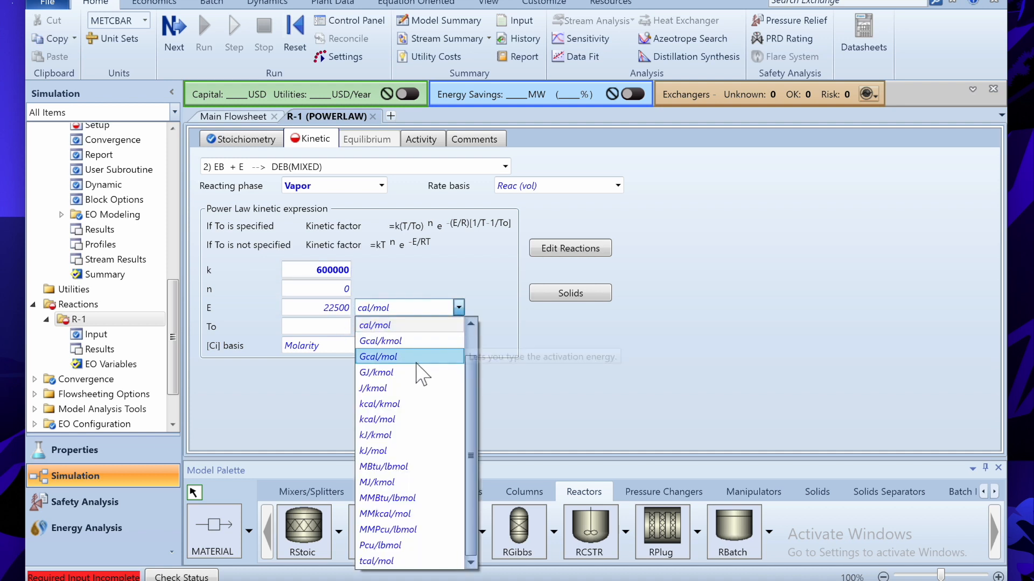
pyautogui.click(409, 404)
pyautogui.click(498, 166)
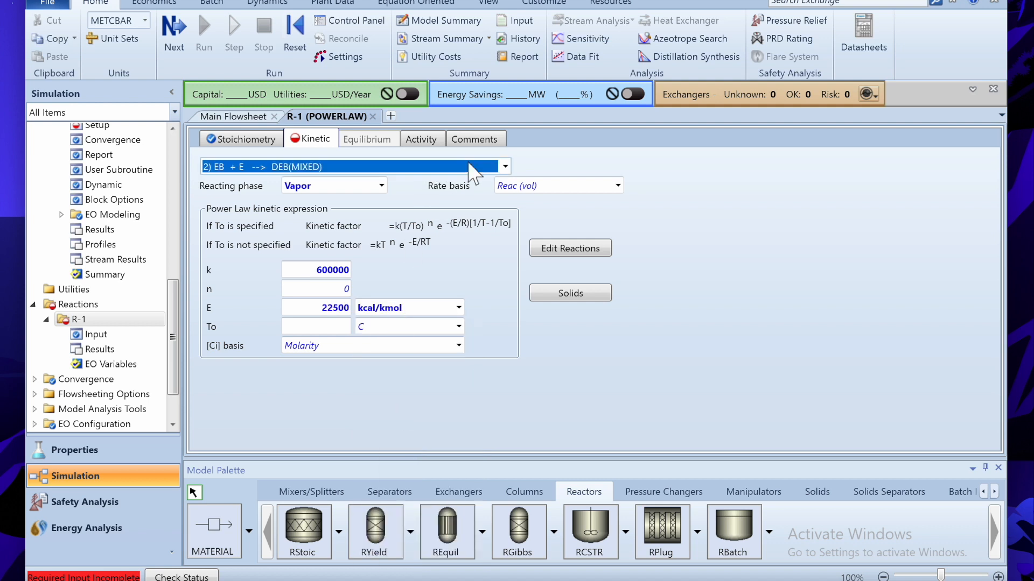
pyautogui.click(376, 215)
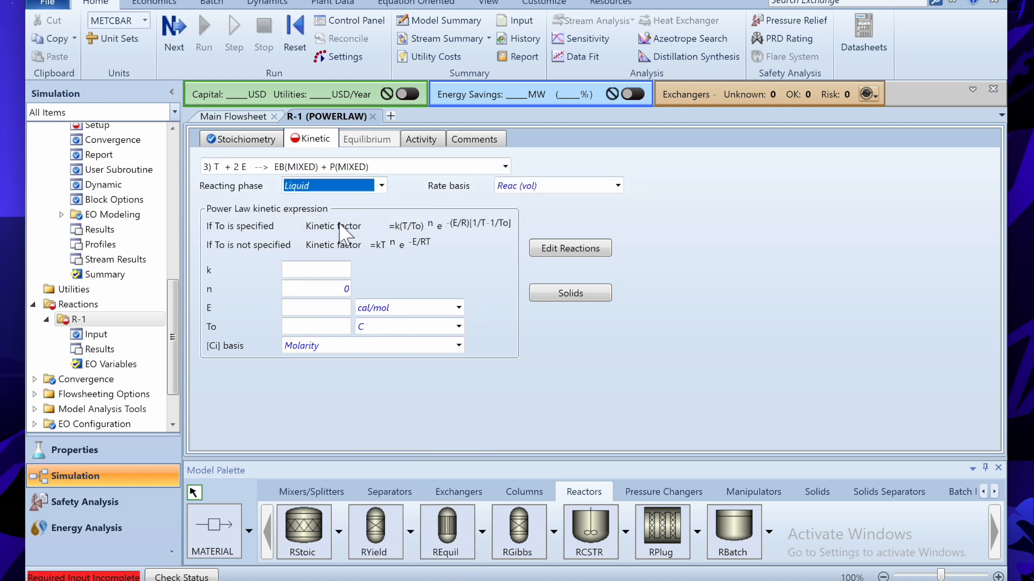
# - Make reaction 3 vapor-phase with k 3.8e+08 and activation energy 20000 kcal/kmol
pyautogui.click(342, 188)
pyautogui.click(330, 251)
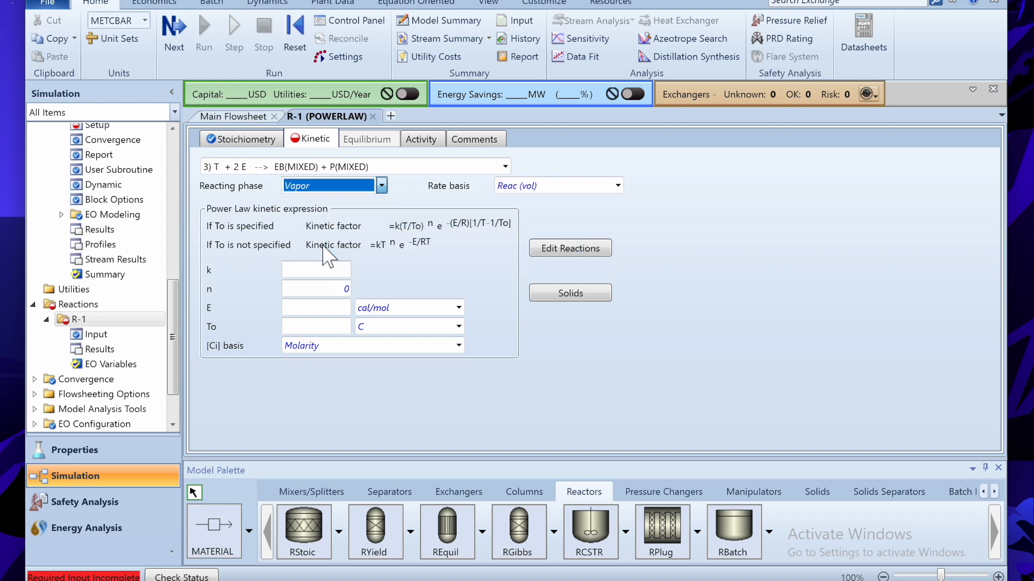
pyautogui.click(331, 273)
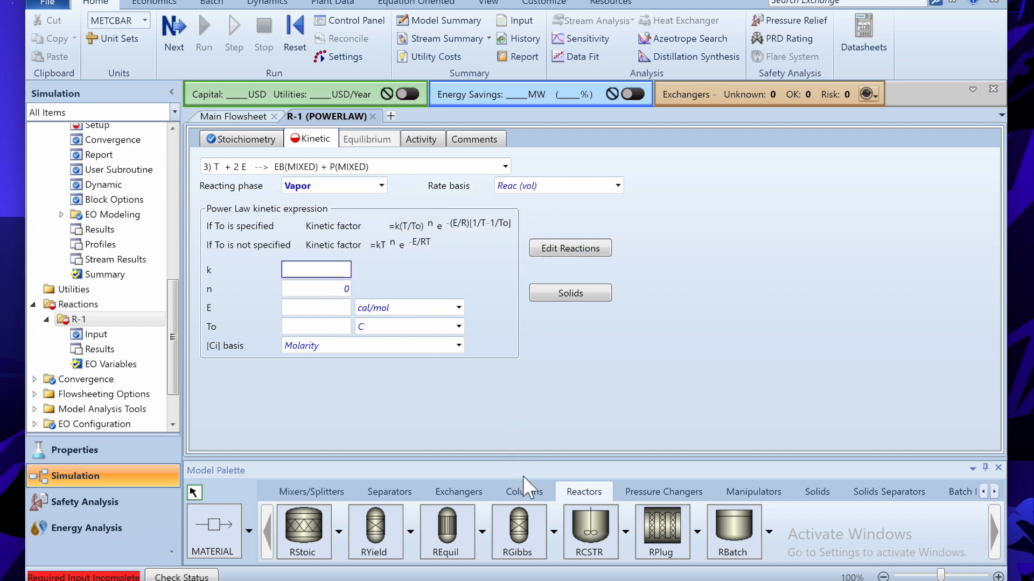
pyautogui.click(626, 575)
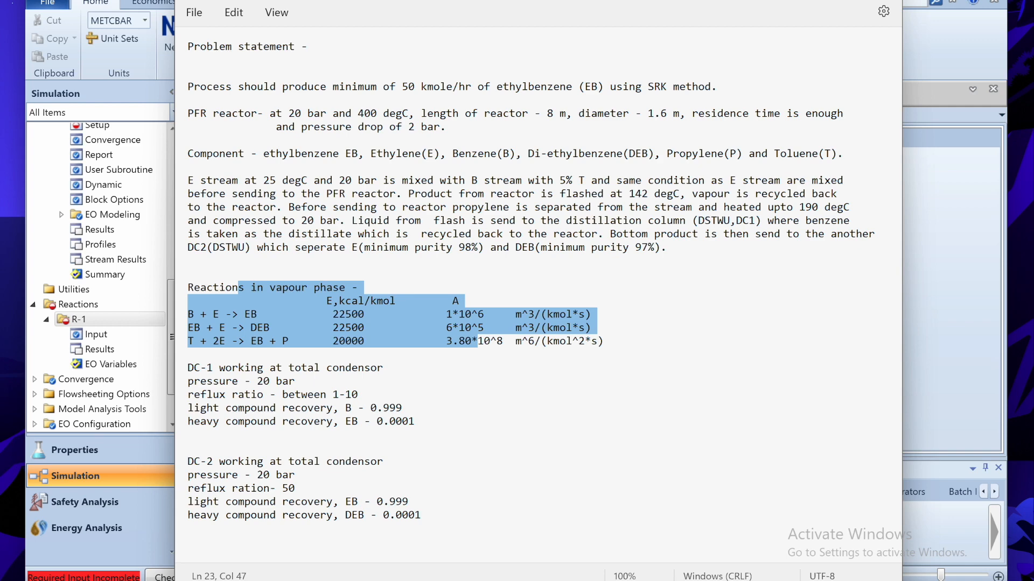
pyautogui.hotkey('alt', 'Tab')
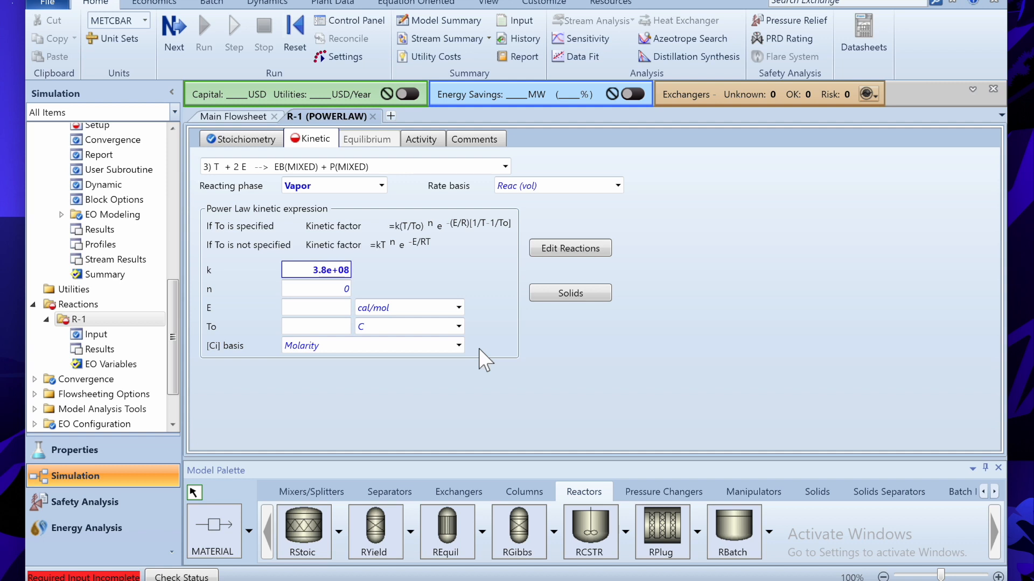
pyautogui.click(332, 310)
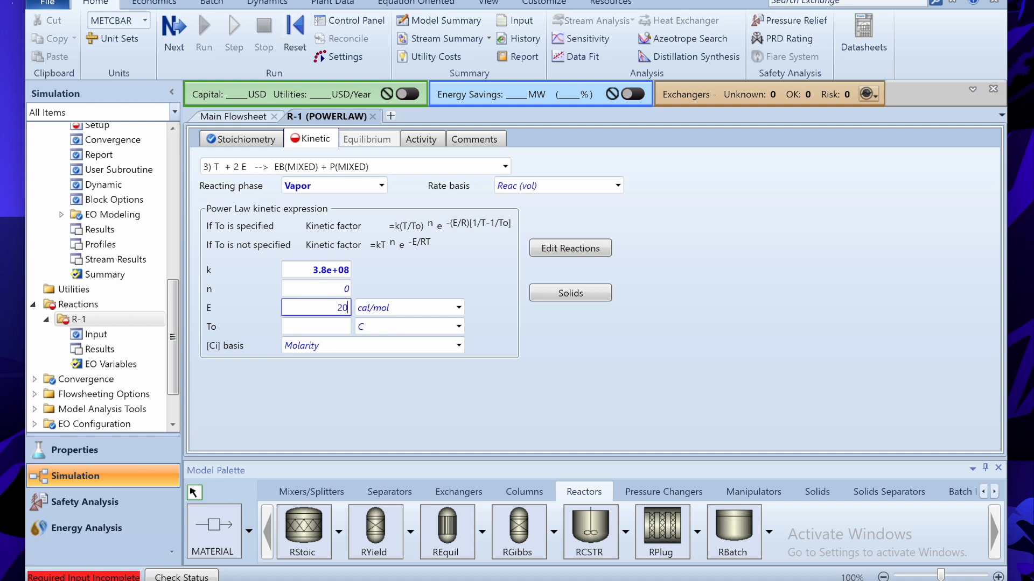
pyautogui.click(459, 308)
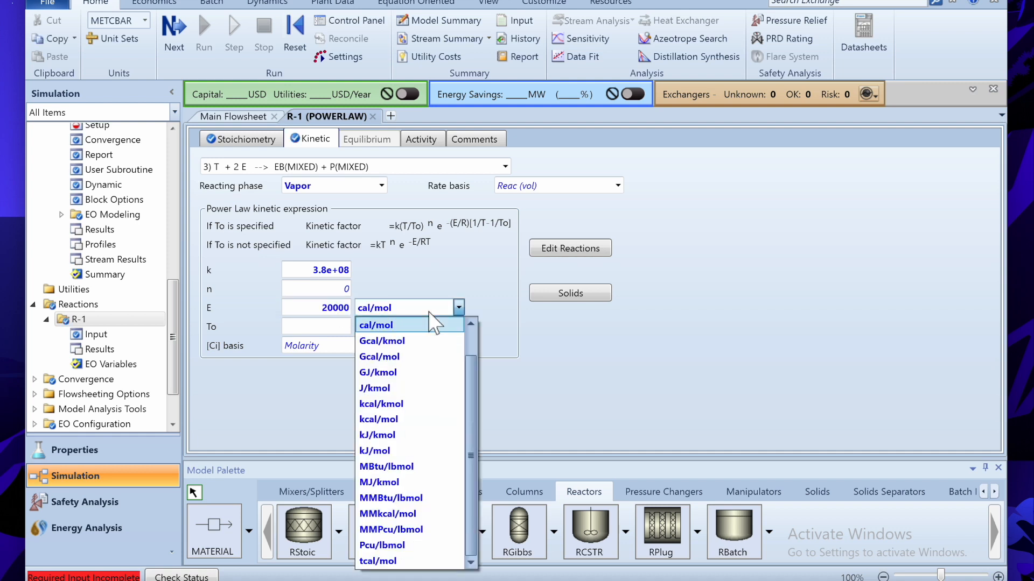
pyautogui.click(396, 405)
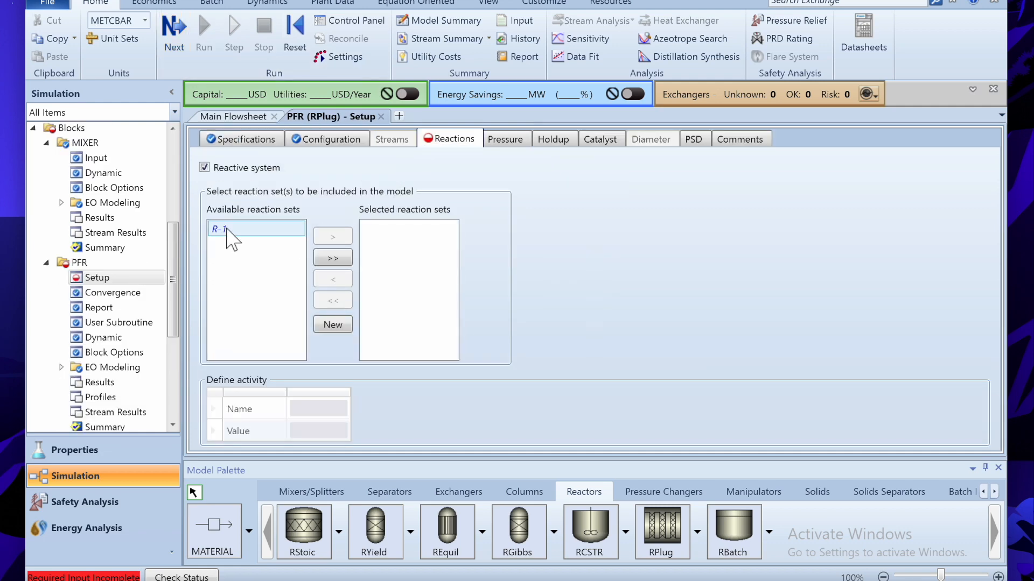
# - Attach reaction set R-1 to the PFR and set 20 bar inlet pressure with a 2 bar drop
pyautogui.doubleClick(229, 229)
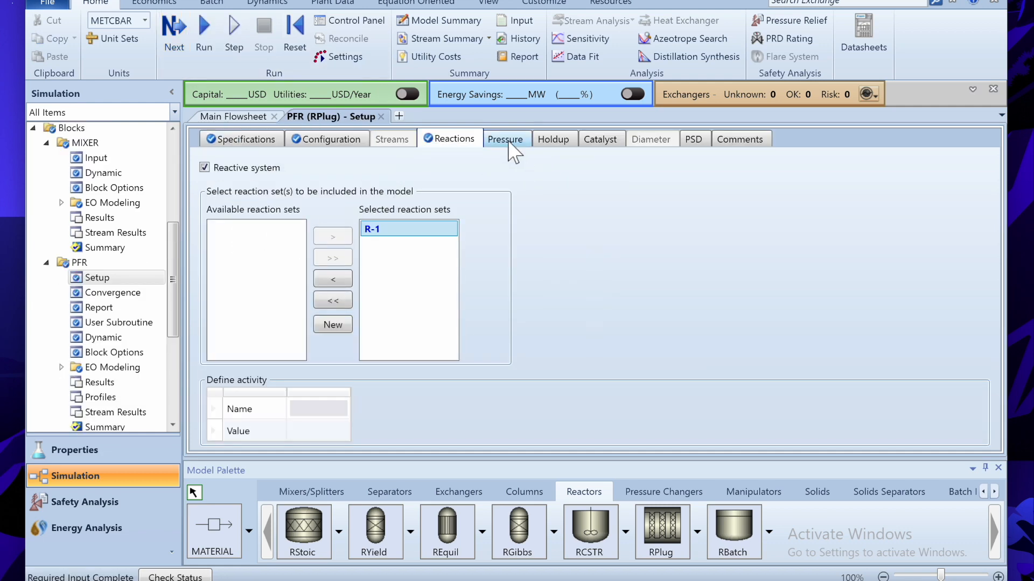
pyautogui.click(509, 142)
pyautogui.click(393, 182)
pyautogui.write('20')
pyautogui.click(396, 330)
pyautogui.write('2')
pyautogui.press('Return')
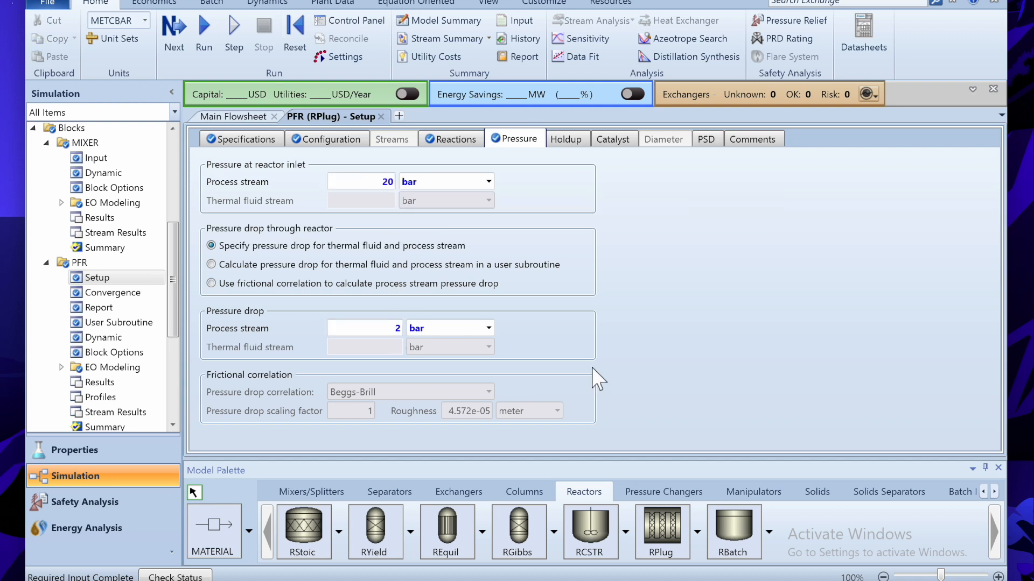
# - Reinitialize and run the simulation
pyautogui.click(296, 40)
pyautogui.press('Return')
pyautogui.click(238, 39)
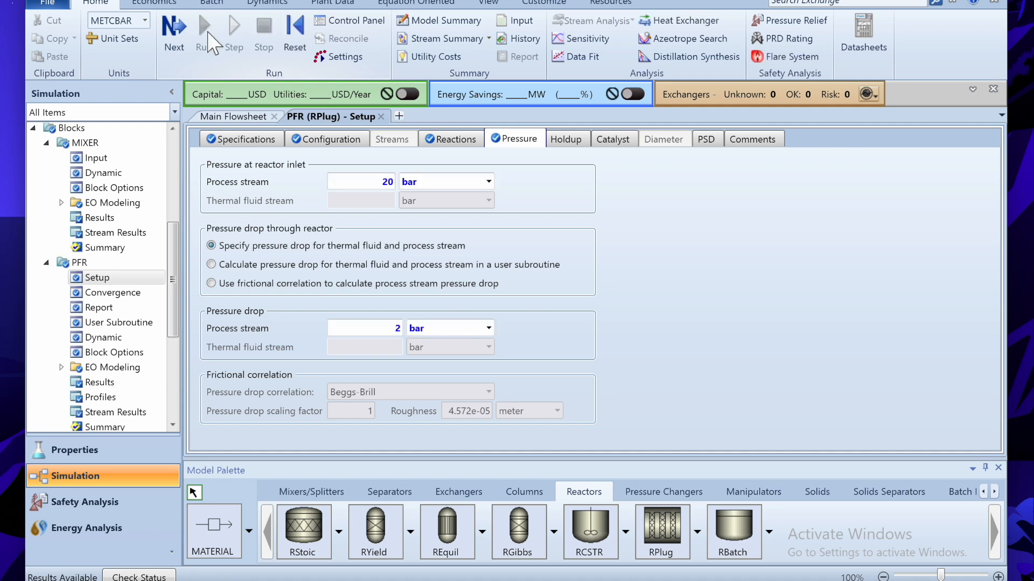
# - Inspect PRODUCT2 mole flows (EB 23.1414, DEB 11.0624 kmol/hr), then return to the flowsheet
pyautogui.click(234, 117)
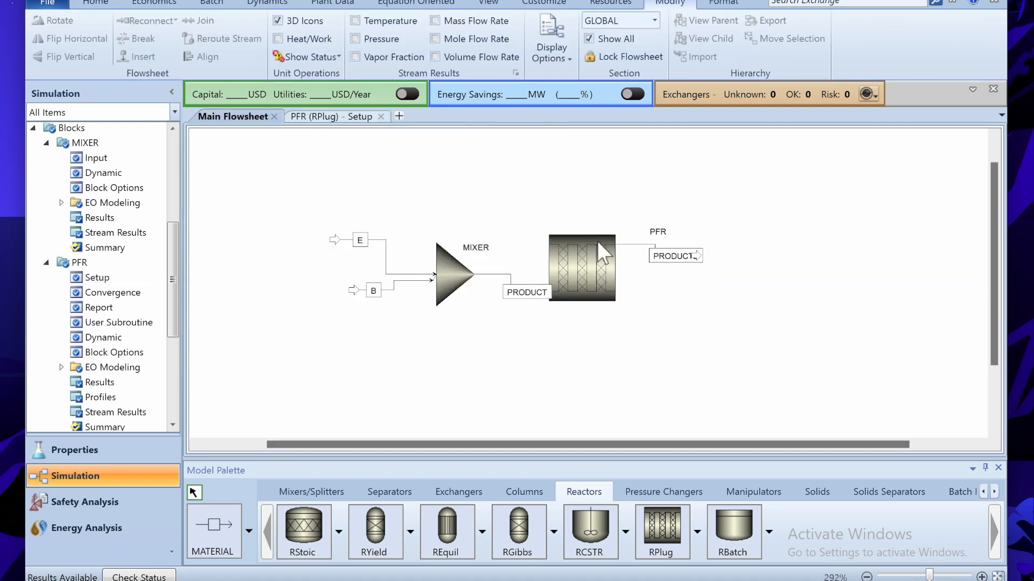
pyautogui.rightClick(631, 245)
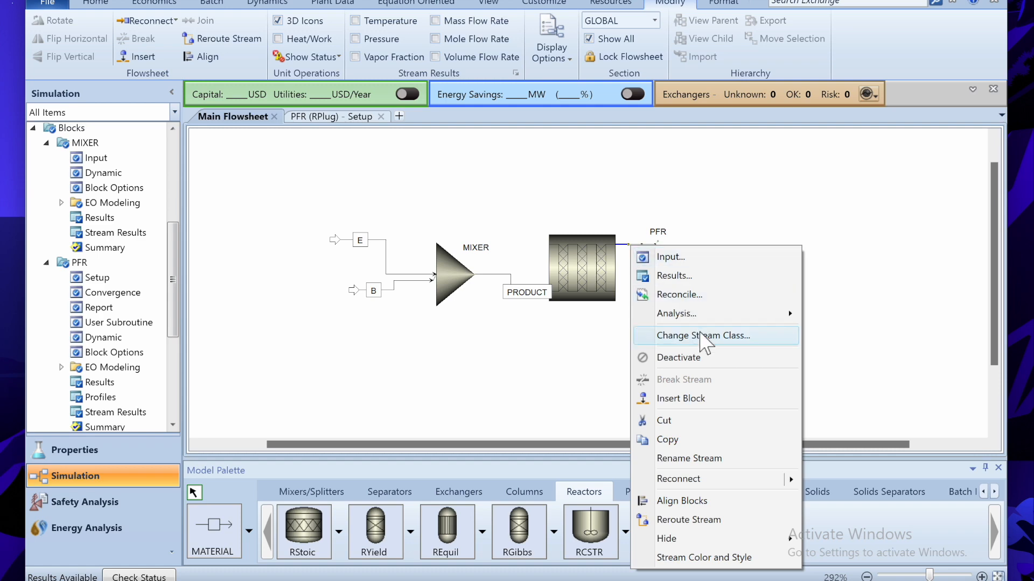
pyautogui.click(716, 296)
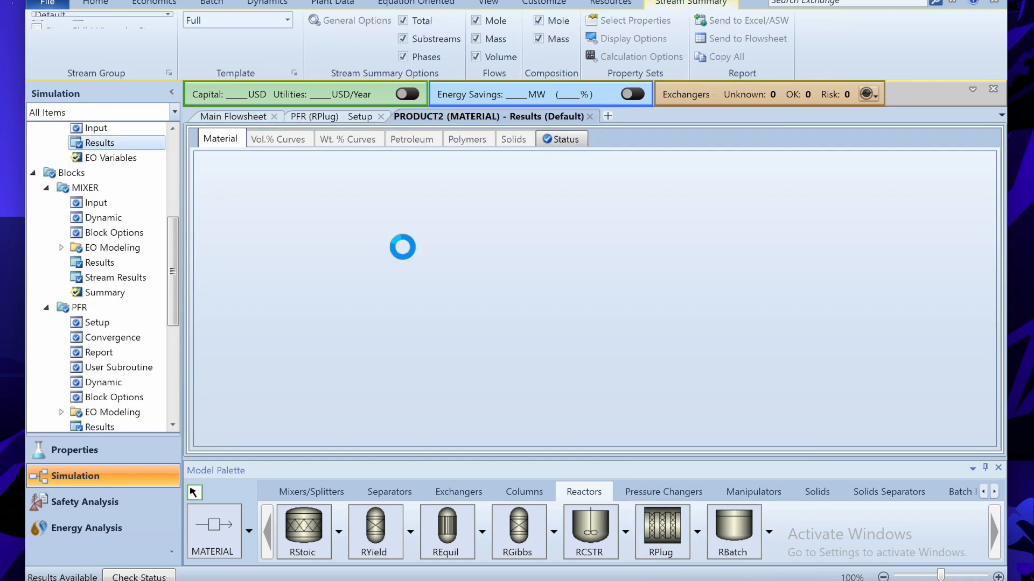
pyautogui.scroll(-2, 404, 250)
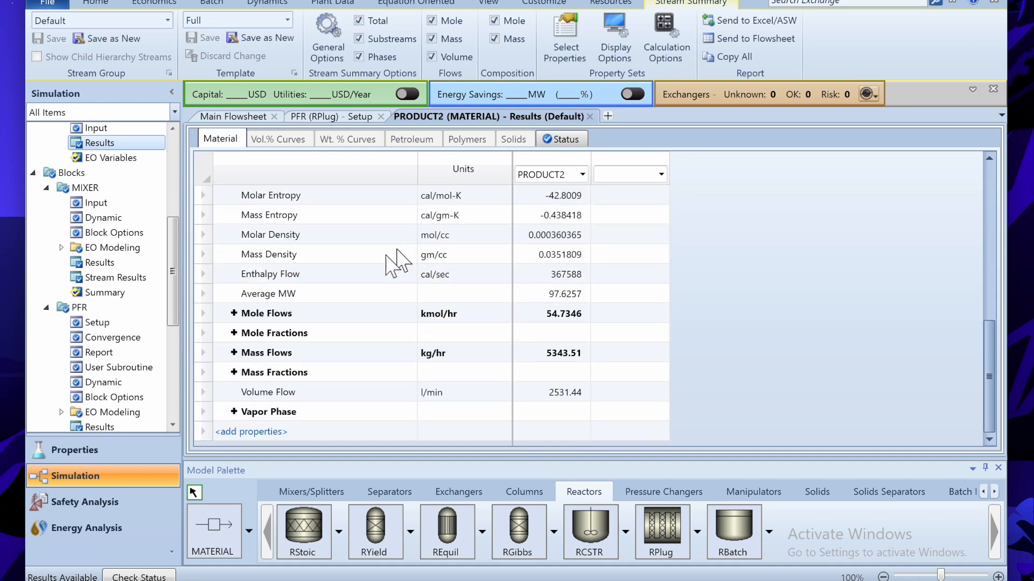
pyautogui.click(234, 314)
pyautogui.scroll(-2, 358, 289)
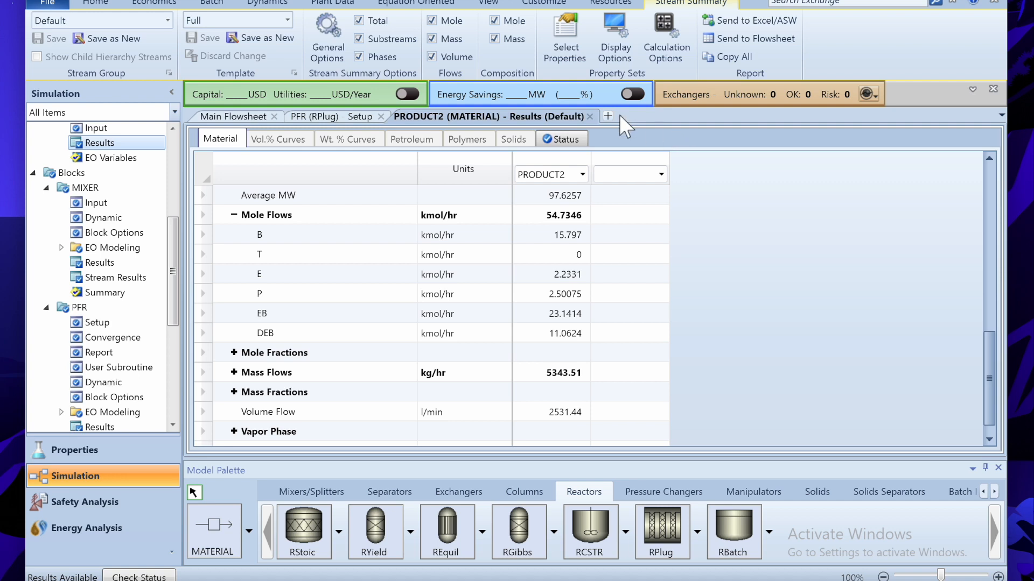
pyautogui.click(590, 117)
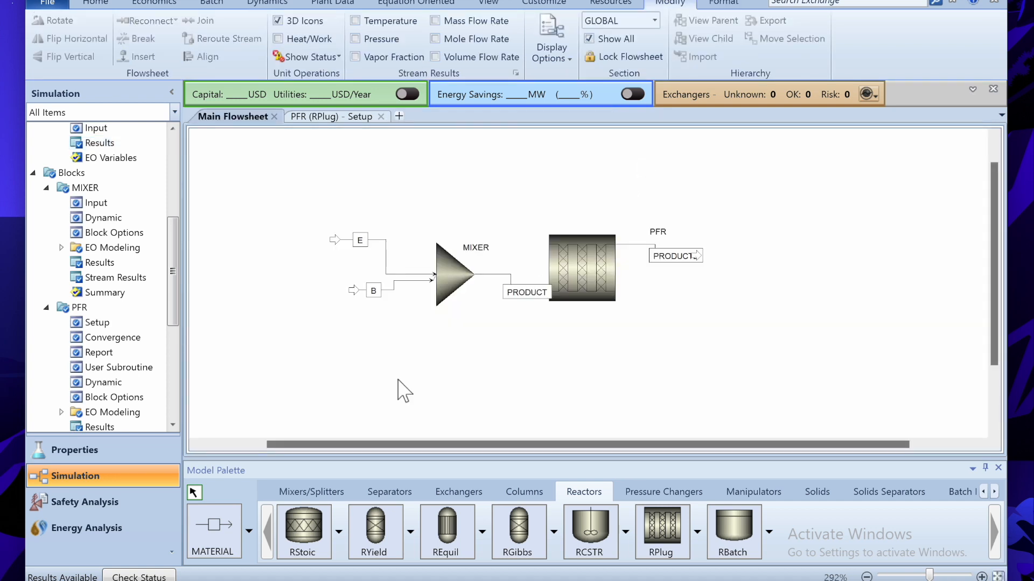
# - Review the flash and recycle specification in the problem statement notes
pyautogui.hotkey('alt', 'Tab')
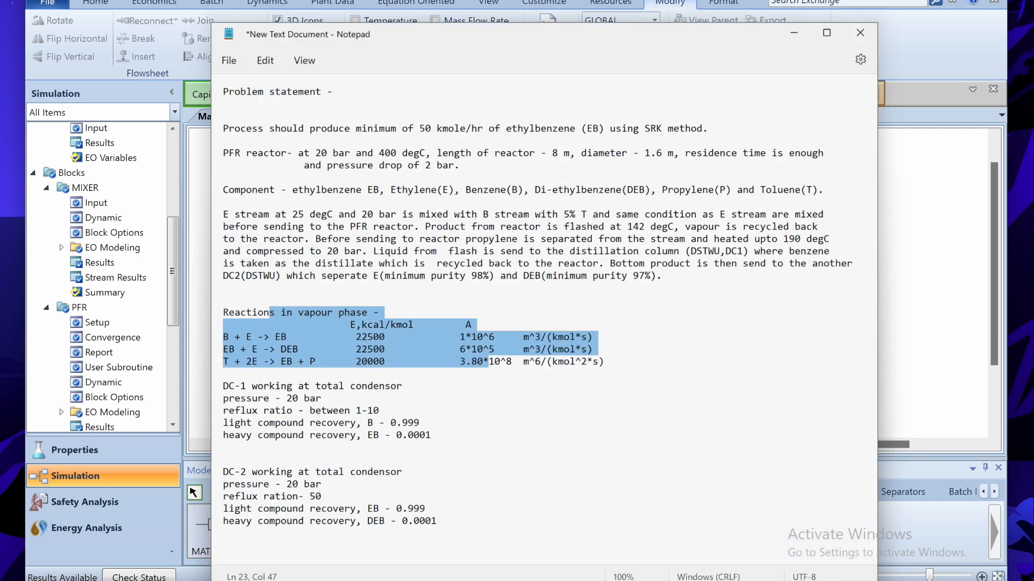
pyautogui.moveTo(491, 194); pyautogui.dragTo(648, 208)
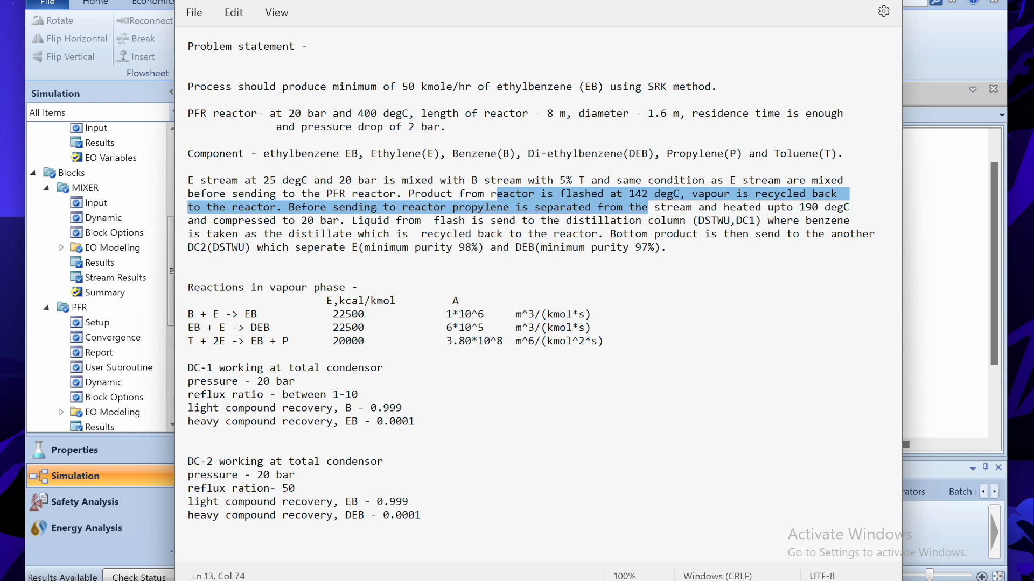
pyautogui.hotkey('alt', 'Tab')
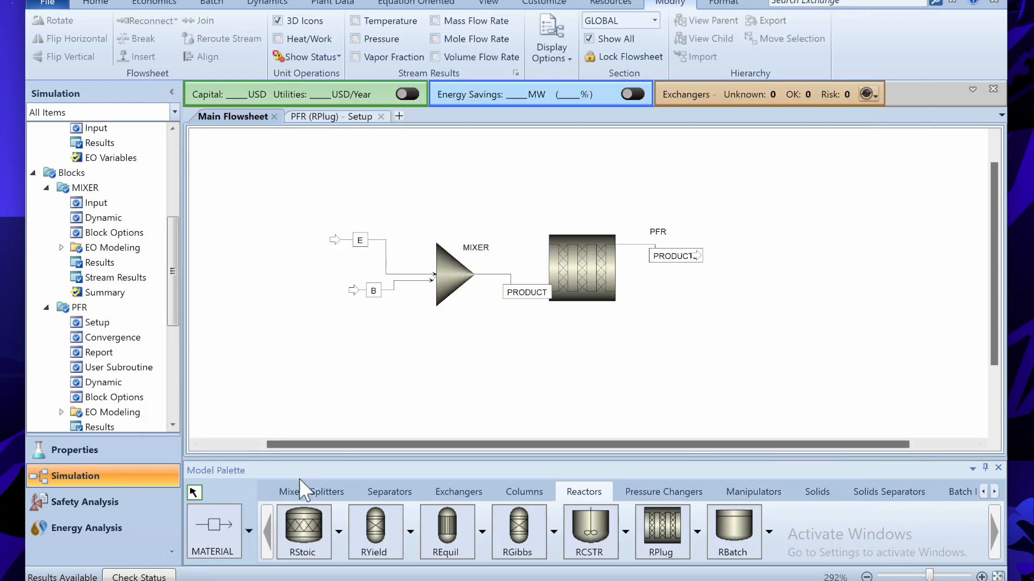
# - Place a Flash2 separator block named FLSH to the right of the reactor
pyautogui.click(392, 491)
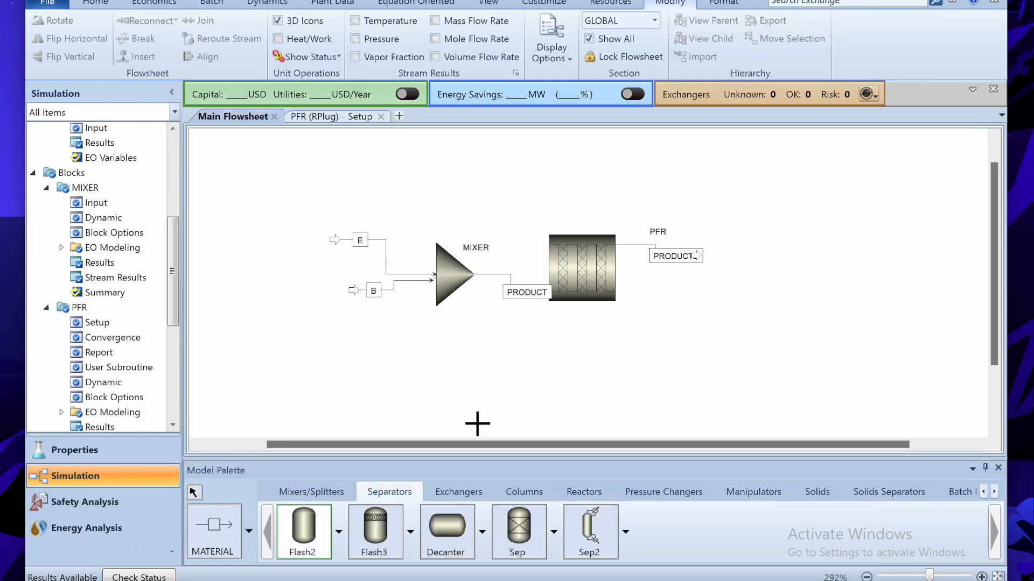
pyautogui.click(303, 530)
pyautogui.click(730, 270)
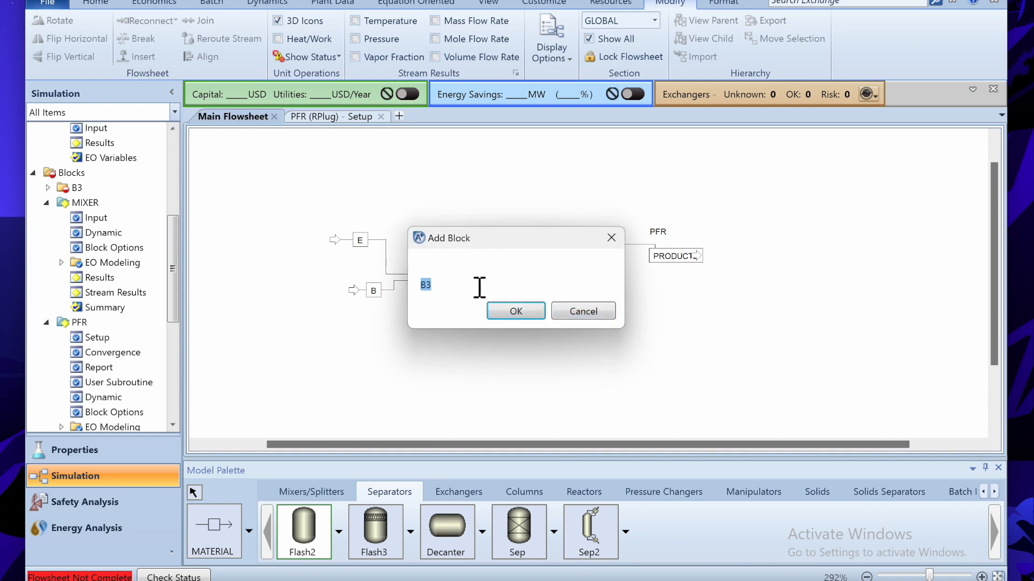
pyautogui.write('FLSH')
pyautogui.press('Return')
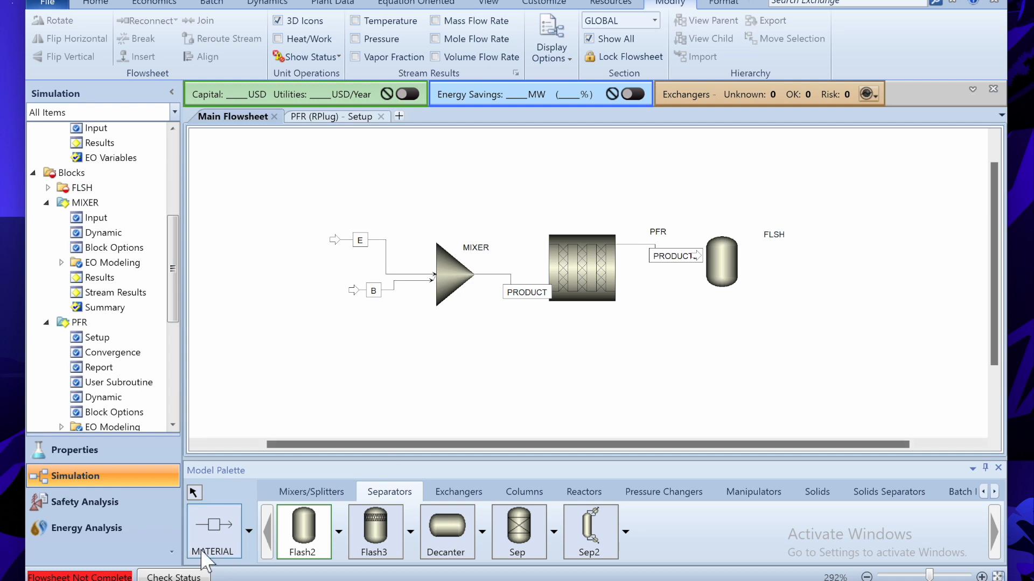
# - Draw VAPOUR and LIQUID outlet streams from FLSH and connect PRODUCT2 to its feed
pyautogui.click(203, 557)
pyautogui.click(722, 232)
pyautogui.click(672, 160)
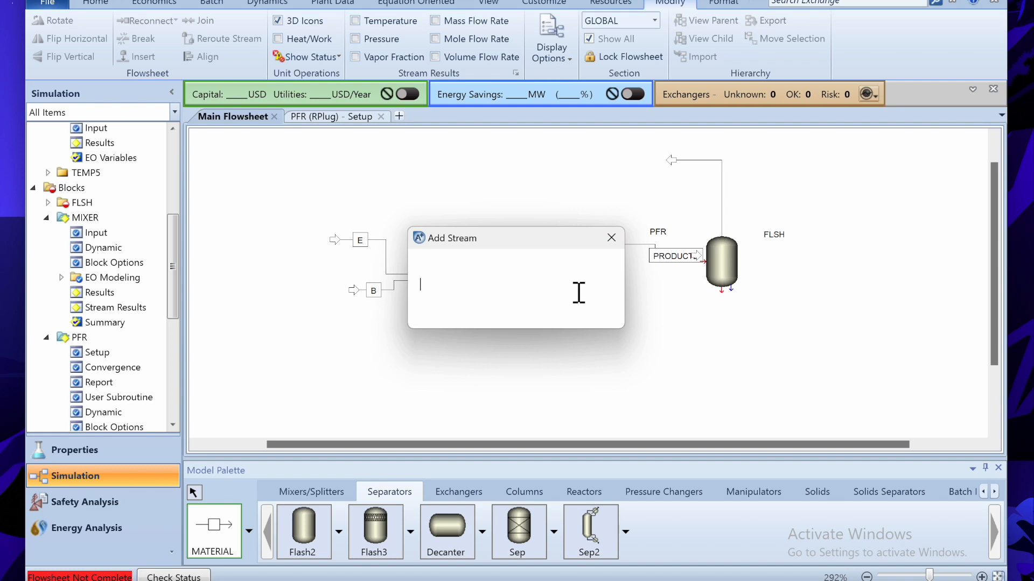
pyautogui.write('VAPOU')
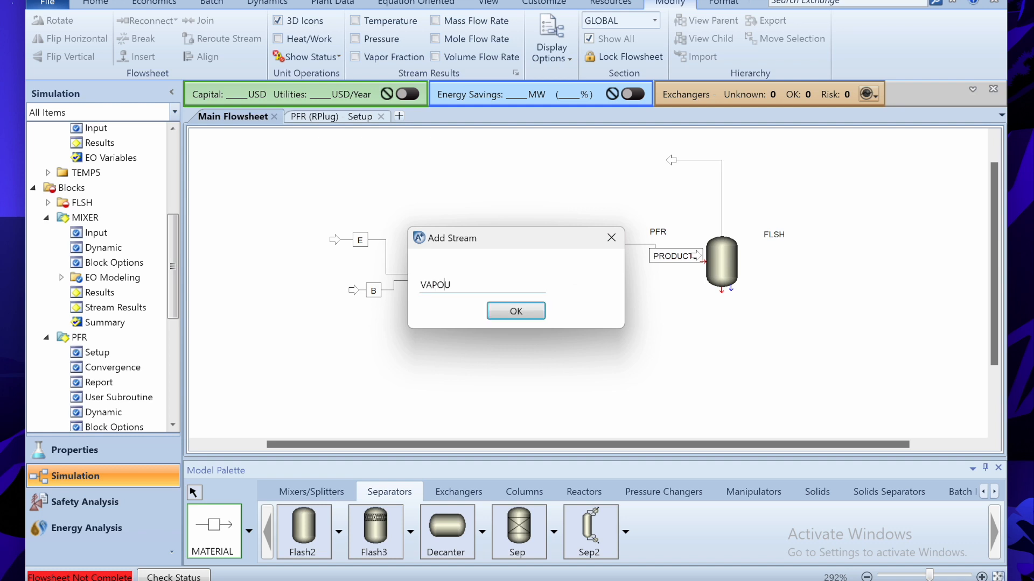
pyautogui.write('R')
pyautogui.press('Return')
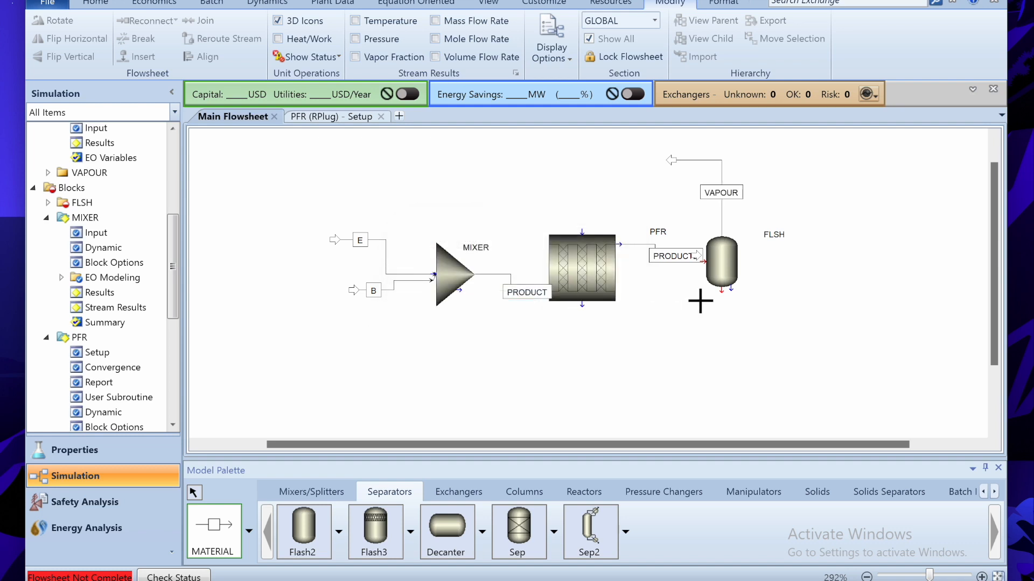
pyautogui.click(730, 299)
pyautogui.click(781, 335)
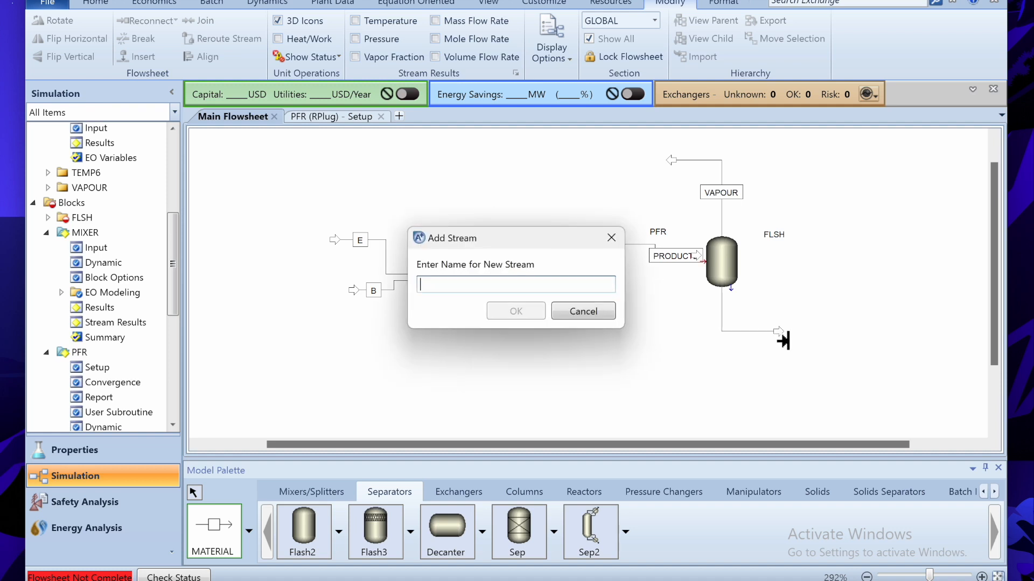
pyautogui.write('LIQUID')
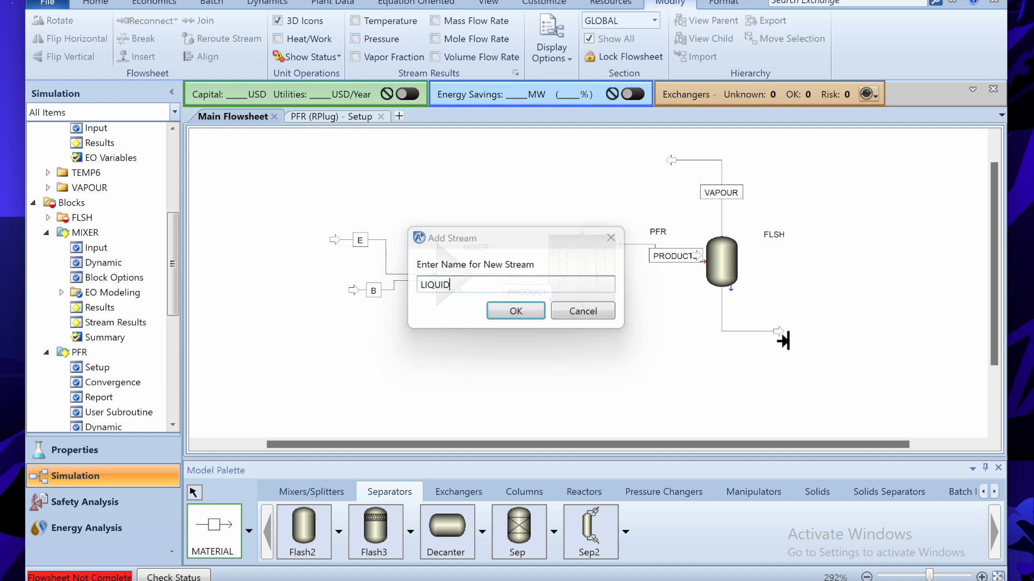
pyautogui.press('Return')
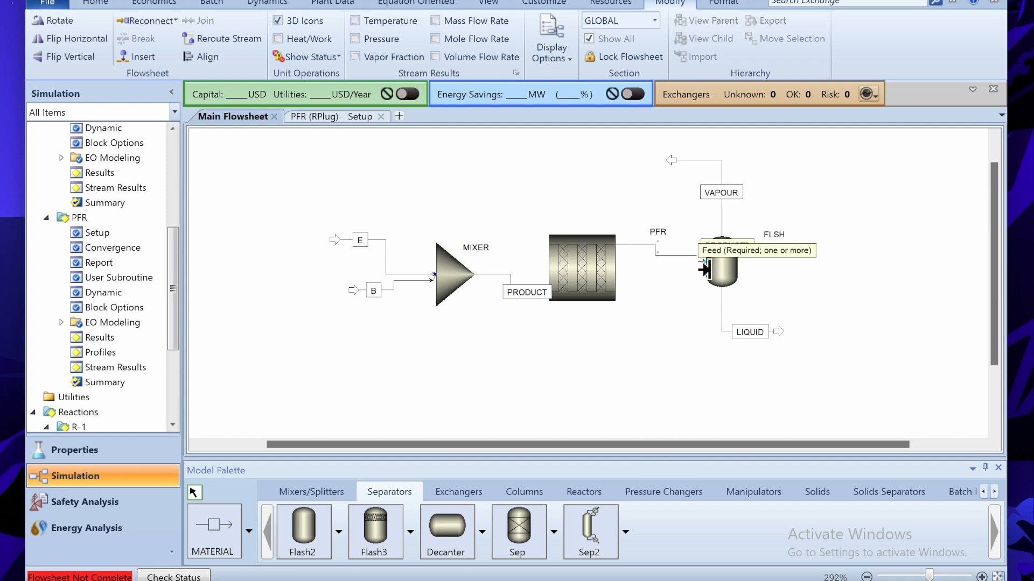
pyautogui.click(704, 263)
pyautogui.click(678, 344)
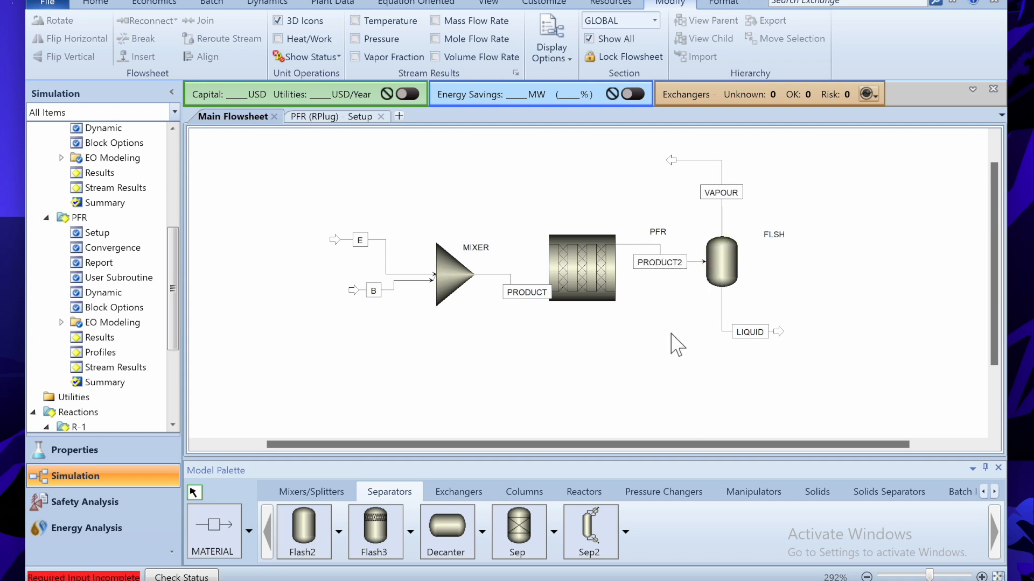
# - Specify flash FLSH at 142 C and 0 bar
pyautogui.doubleClick(723, 288)
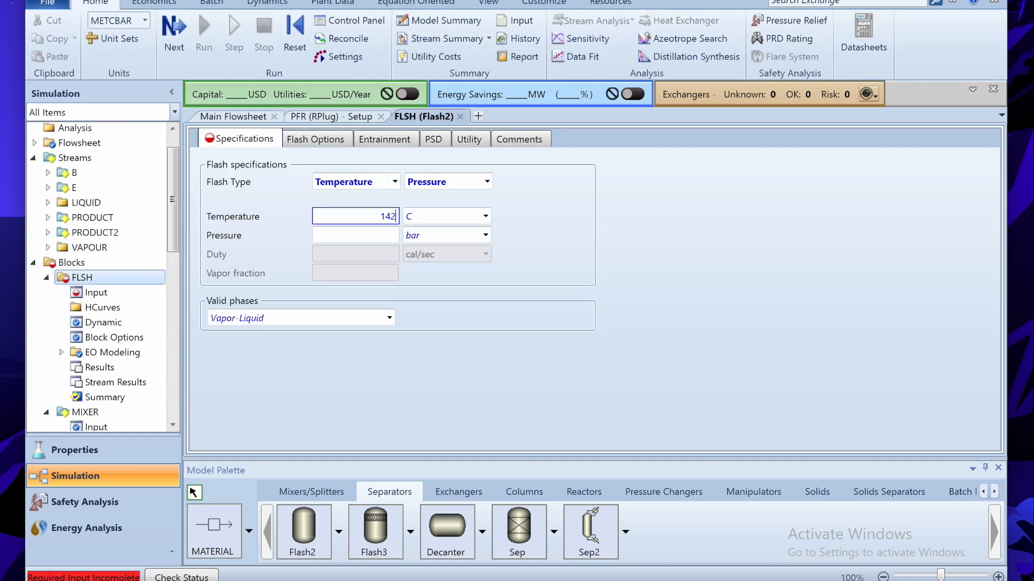
pyautogui.click(388, 238)
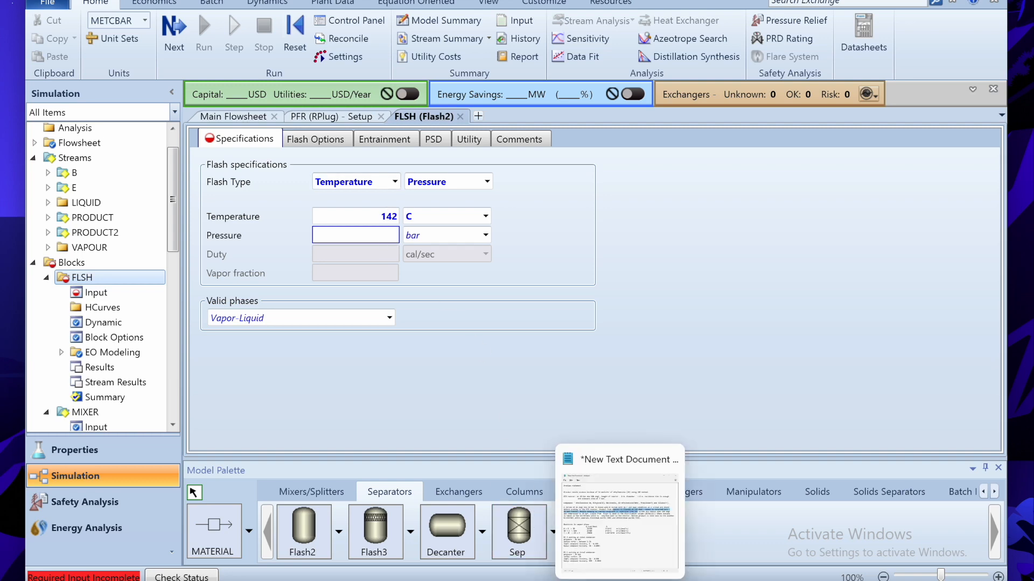
pyautogui.click(603, 571)
pyautogui.hotkey('alt', 'Tab')
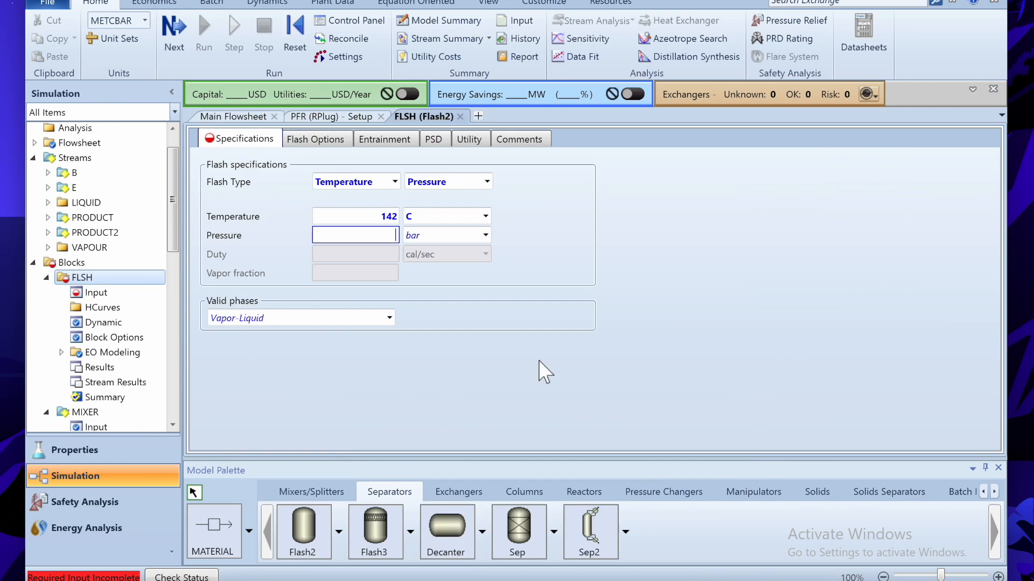
pyautogui.press('Return')
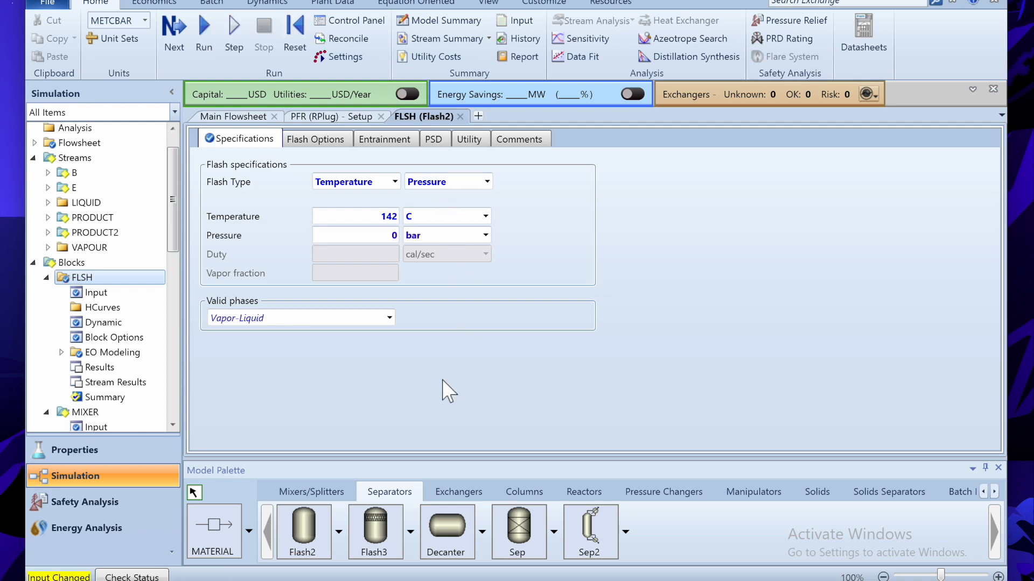
# - Reinitialize and run the simulation, then go back to the main flowsheet
pyautogui.click(293, 47)
pyautogui.press('Return')
pyautogui.click(203, 33)
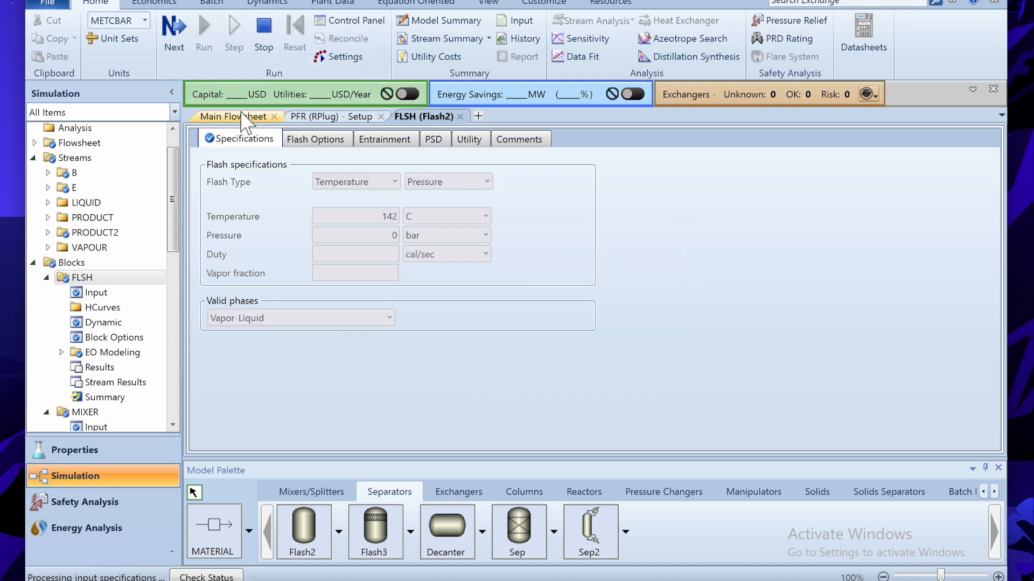
pyautogui.click(243, 116)
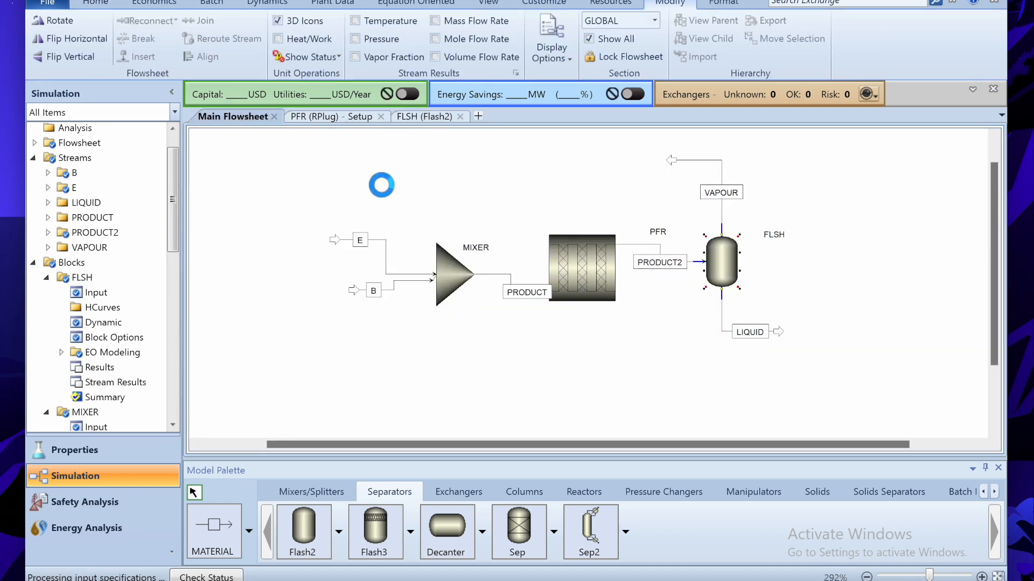
# - Inspect FLSH stream results: all 54.7346 kmol/hr leaves as LIQUID at 142 C
pyautogui.click(700, 164)
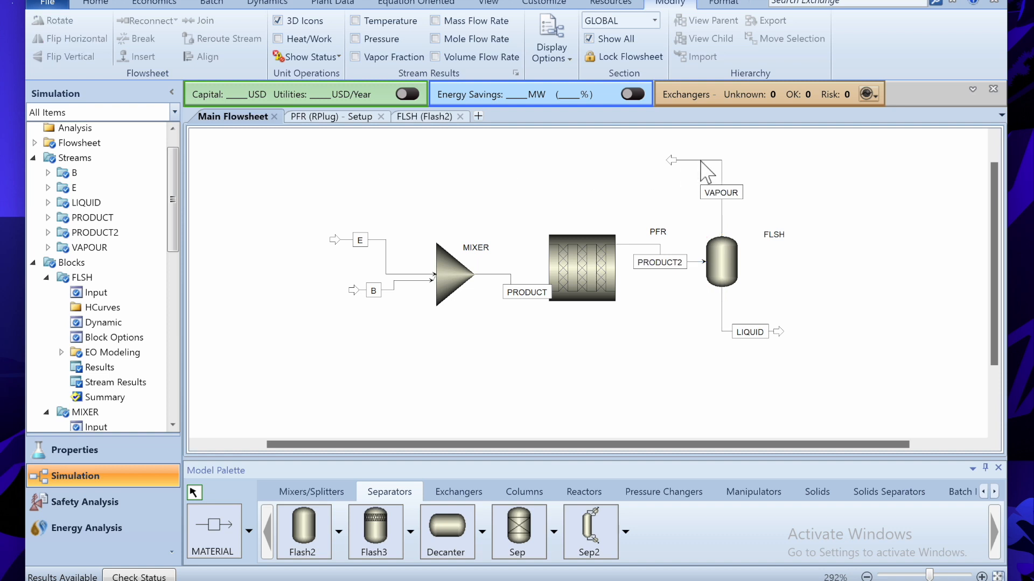
pyautogui.rightClick(721, 261)
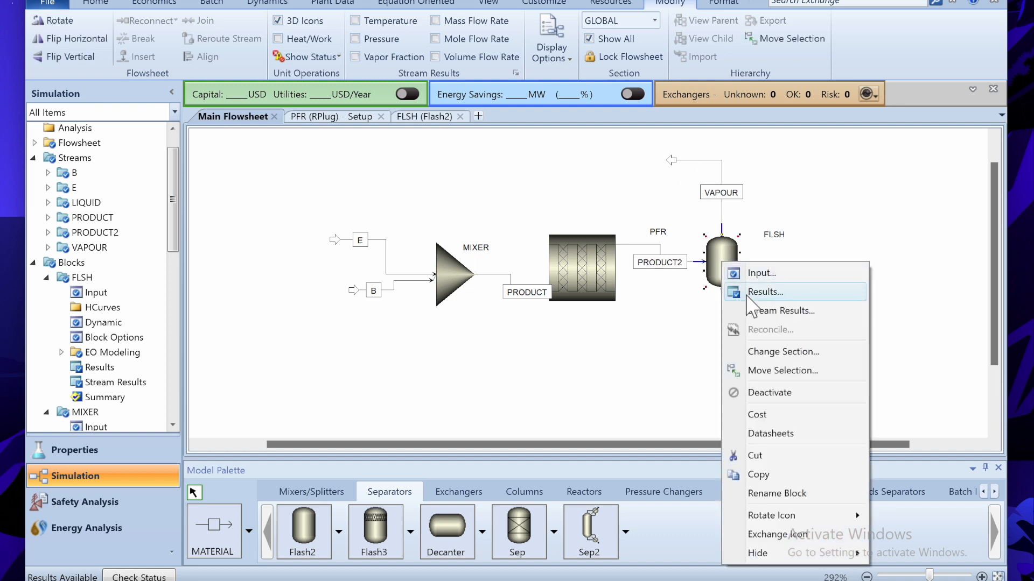
pyautogui.click(770, 311)
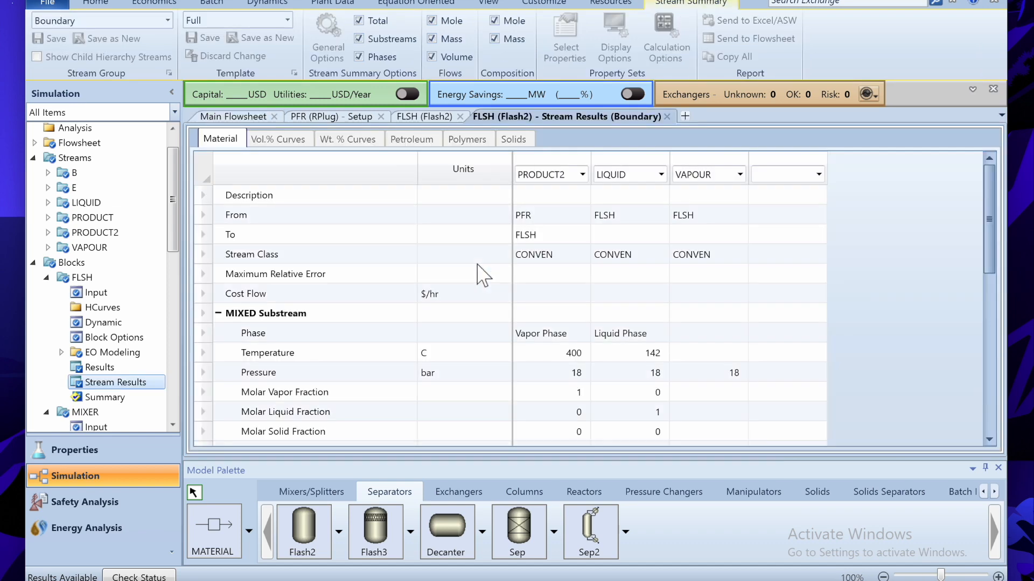
pyautogui.scroll(-4, 689, 275)
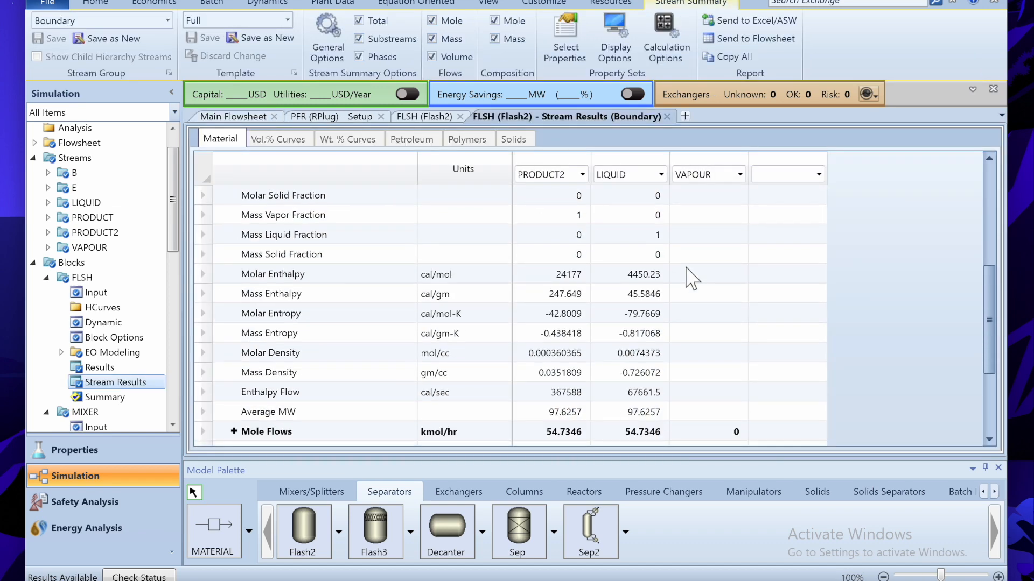
pyautogui.scroll(-3, 691, 277)
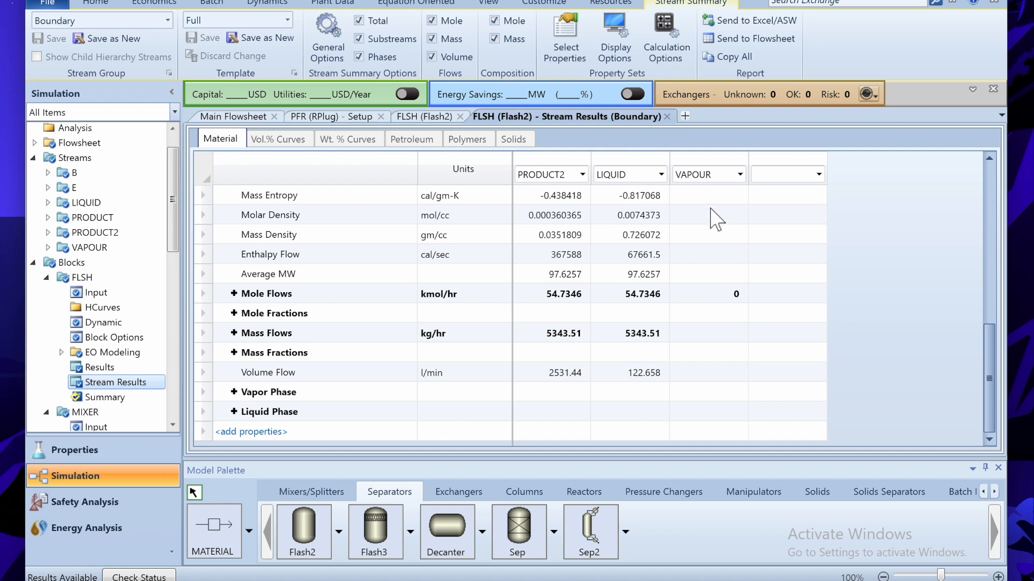
pyautogui.scroll(7, 716, 218)
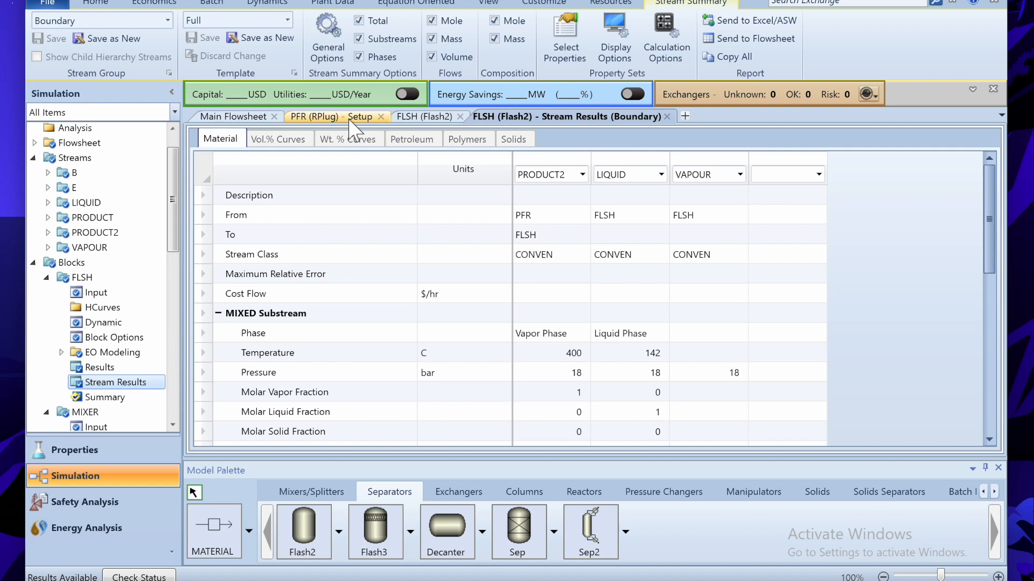
pyautogui.click(242, 118)
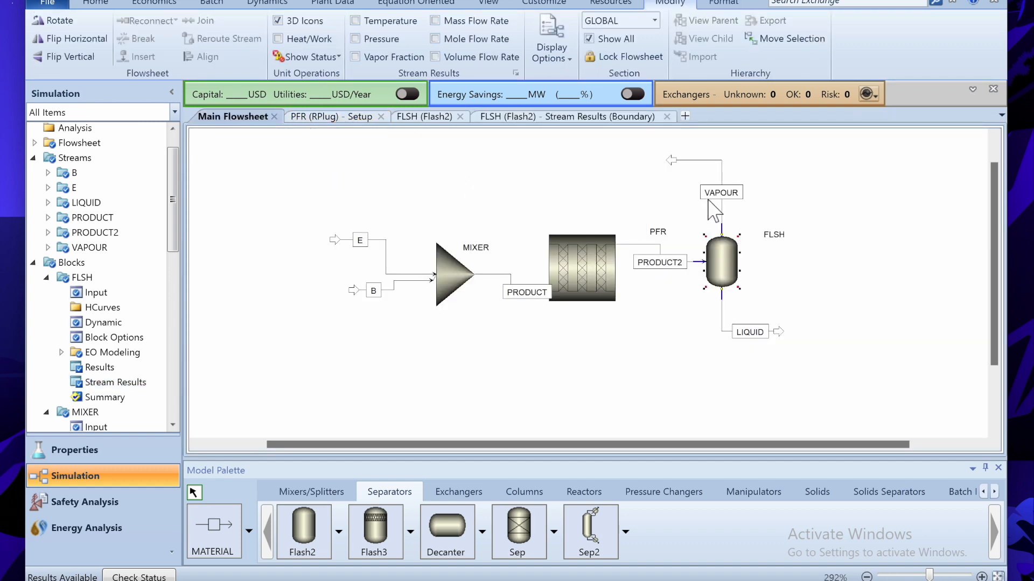
# - Drag the VAPOUR stream's outlet end up and to the left on the flowsheet
pyautogui.click(630, 580)
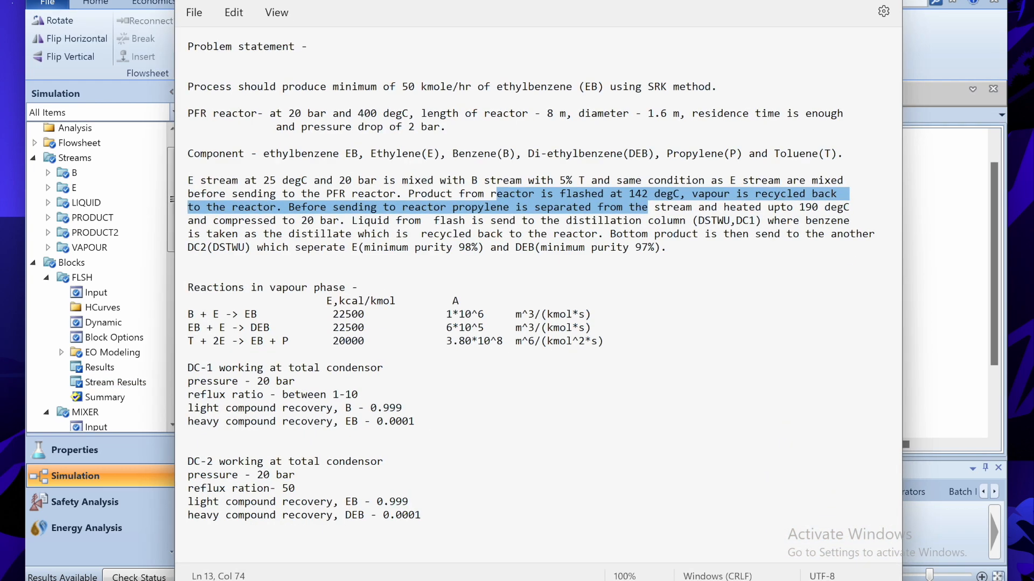
pyautogui.click(608, 253)
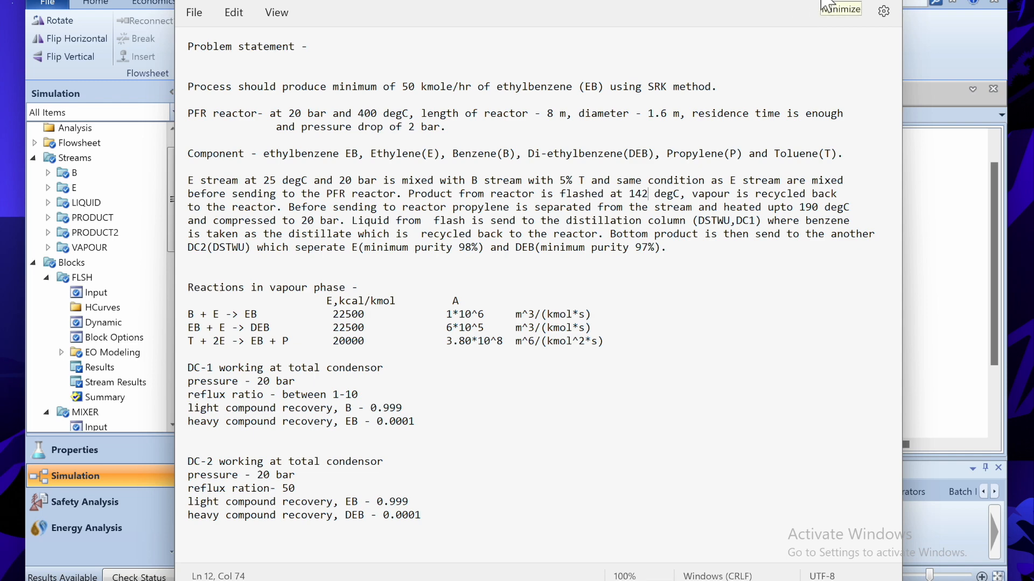
pyautogui.click(829, 3)
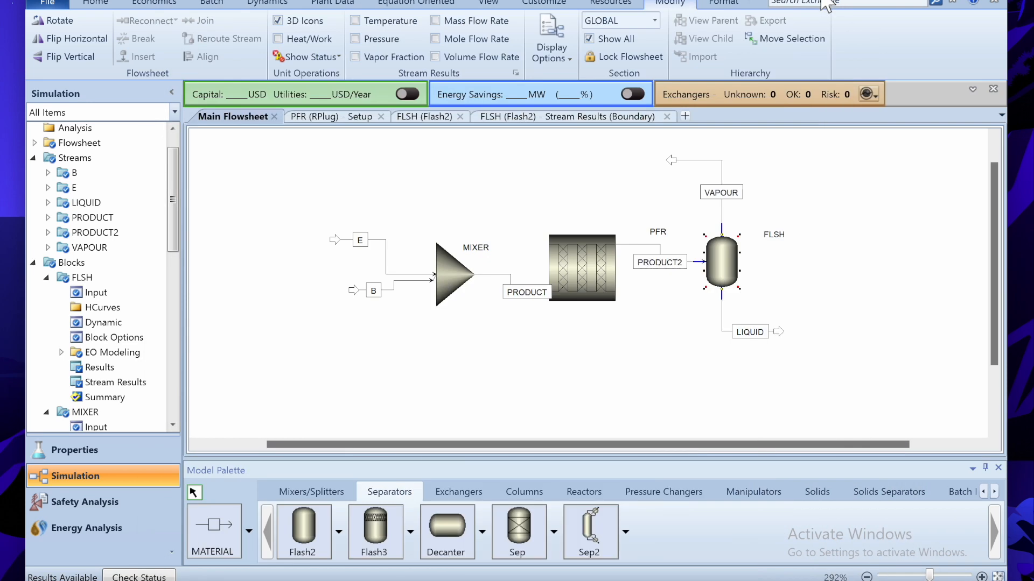
pyautogui.moveTo(672, 162); pyautogui.dragTo(634, 161)
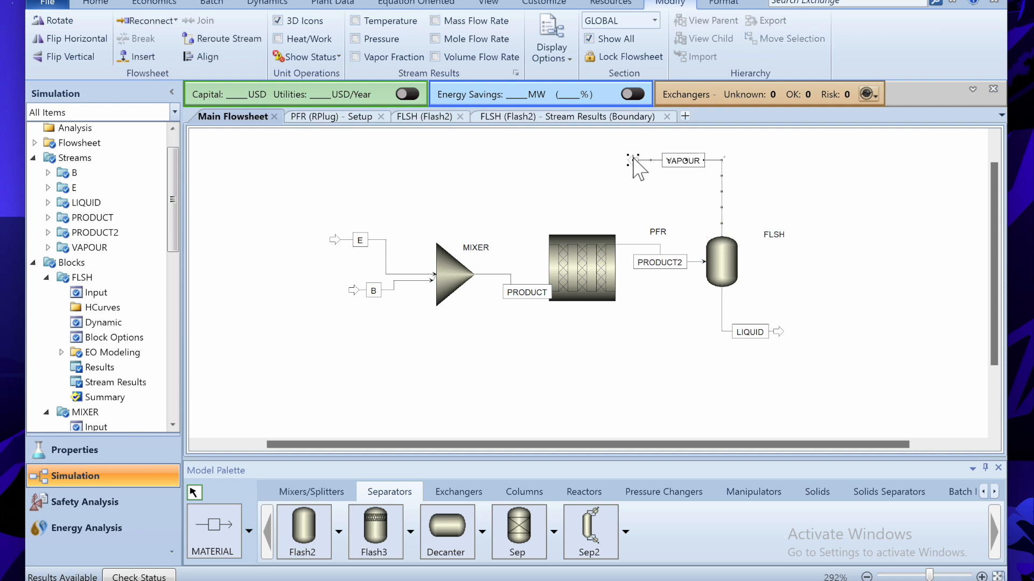
pyautogui.click(572, 163)
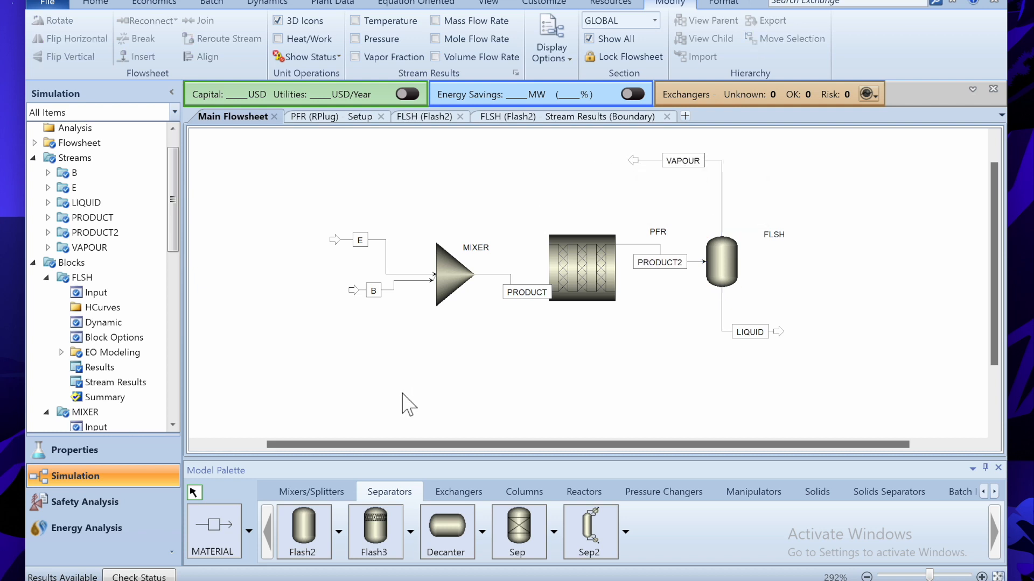
# - Check the problem statement's requirement to separate propylene from the vapour
pyautogui.moveTo(620, 580)
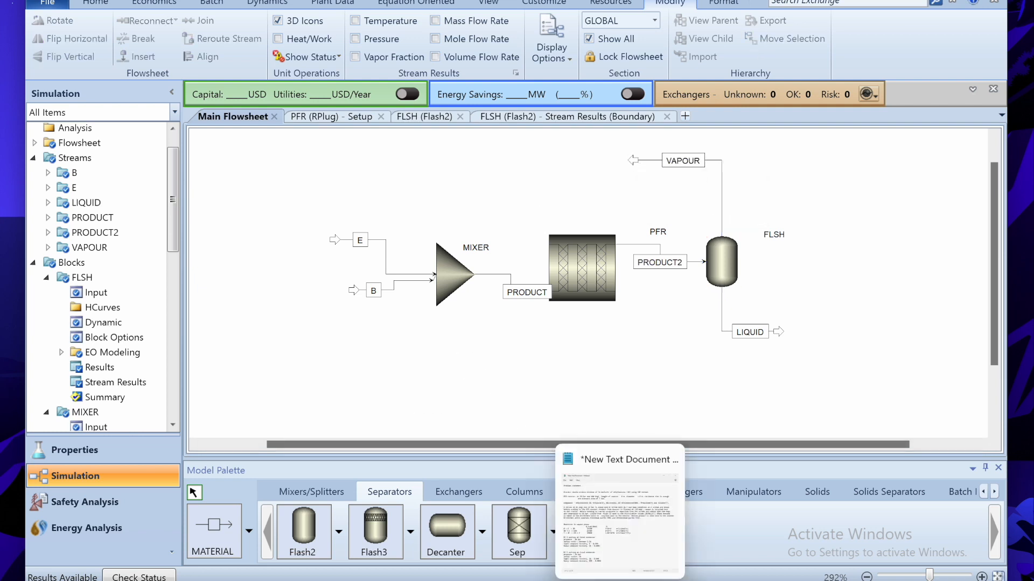
pyautogui.click(632, 545)
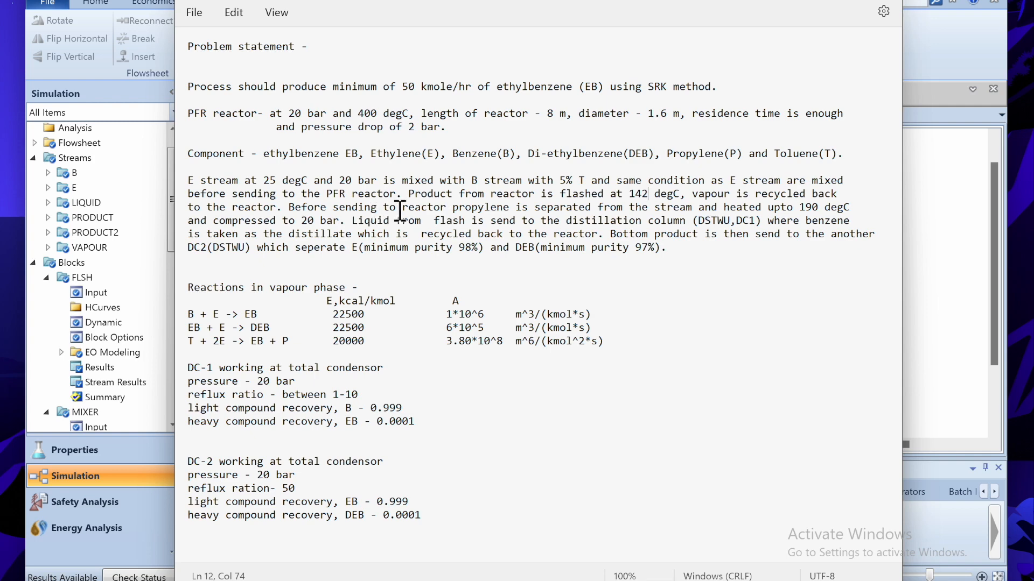
pyautogui.moveTo(453, 209); pyautogui.dragTo(668, 217)
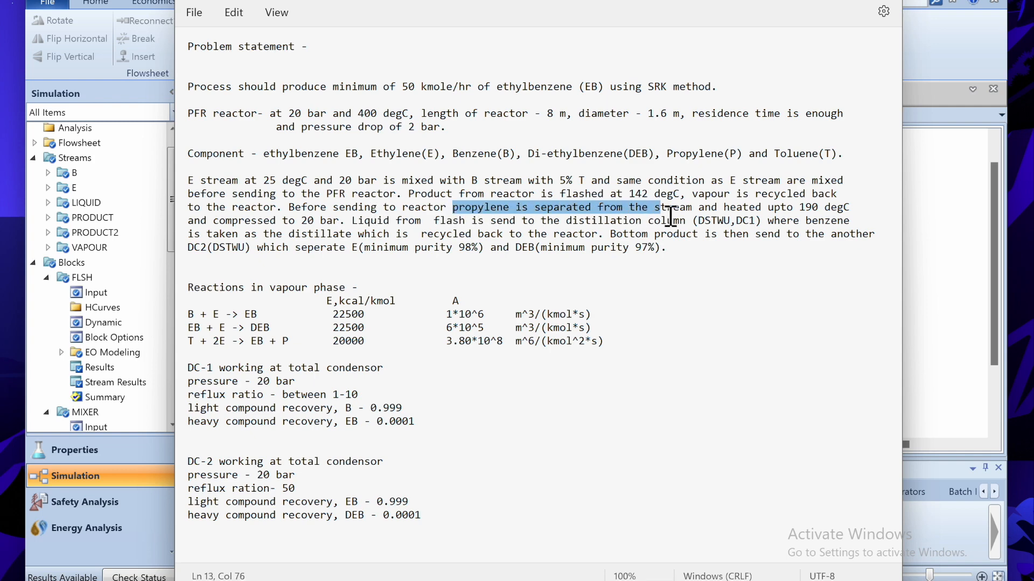
pyautogui.hotkey('alt', 'Tab')
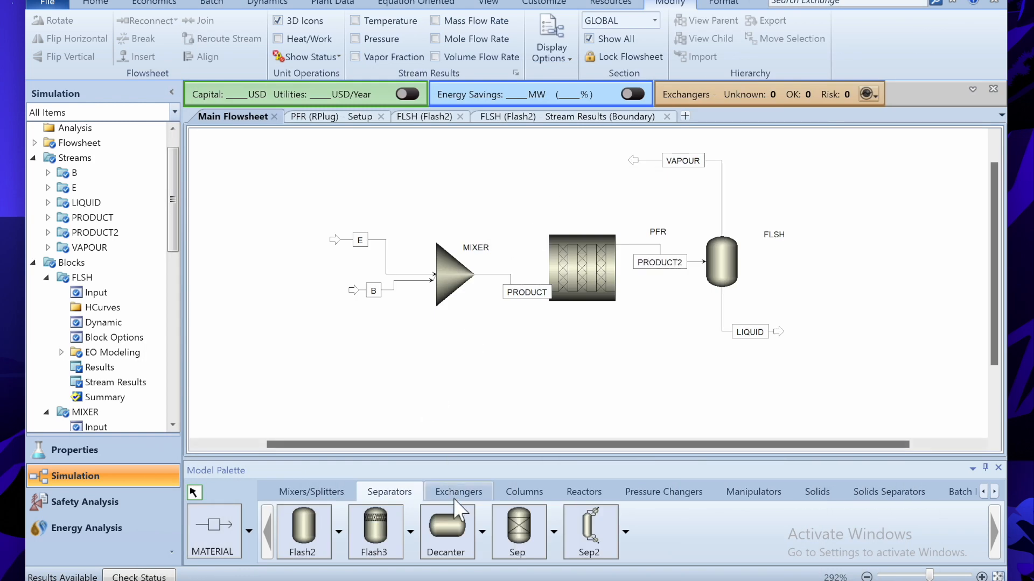
# - Place a Sep separator block above the flowsheet and name it SEP
pyautogui.click(517, 531)
pyautogui.click(583, 171)
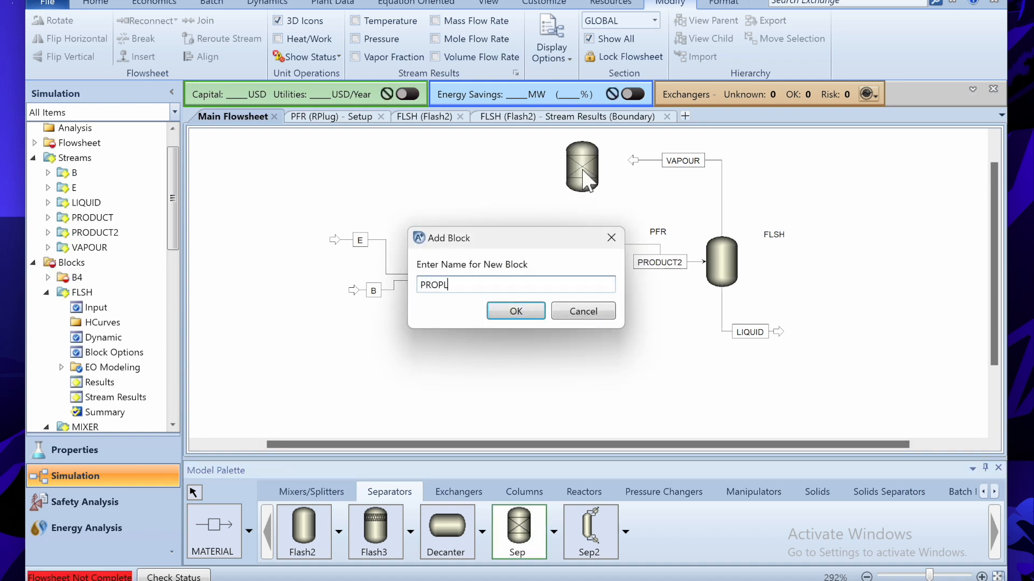
pyautogui.write('PROPL')
pyautogui.press('BackSpace')
pyautogui.press('Return')
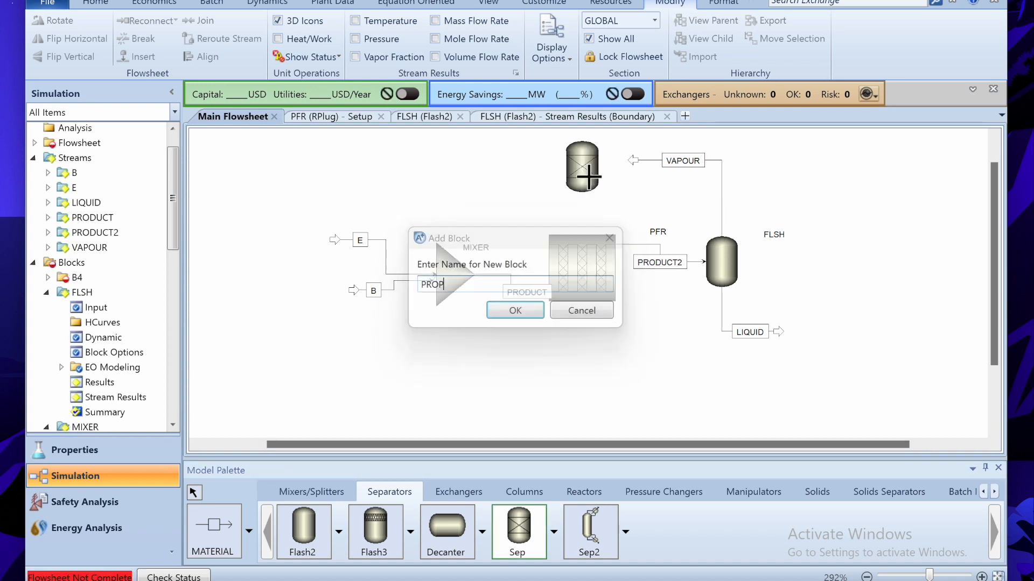
pyautogui.rightClick(594, 180)
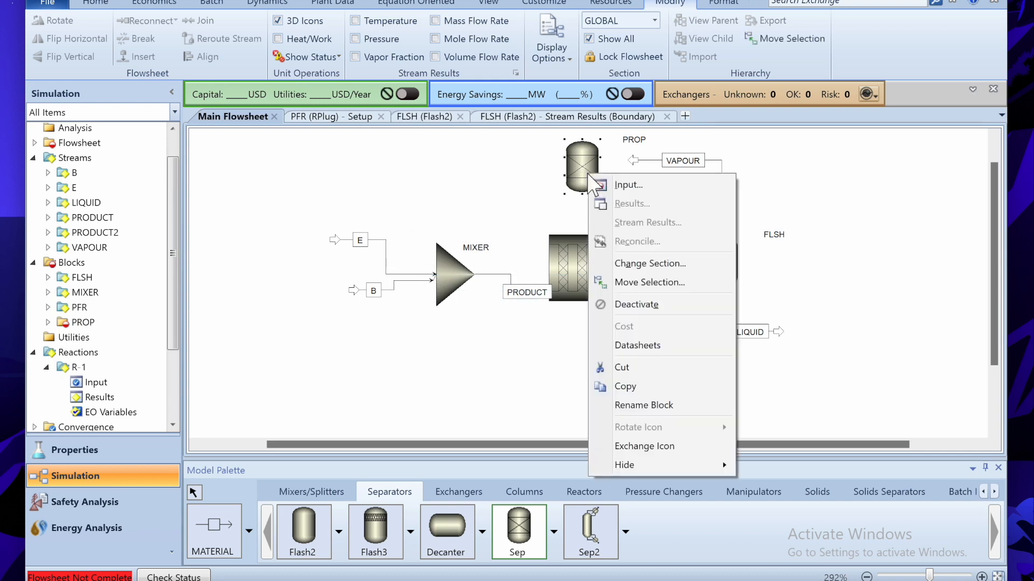
pyautogui.click(654, 405)
pyautogui.write('SEP')
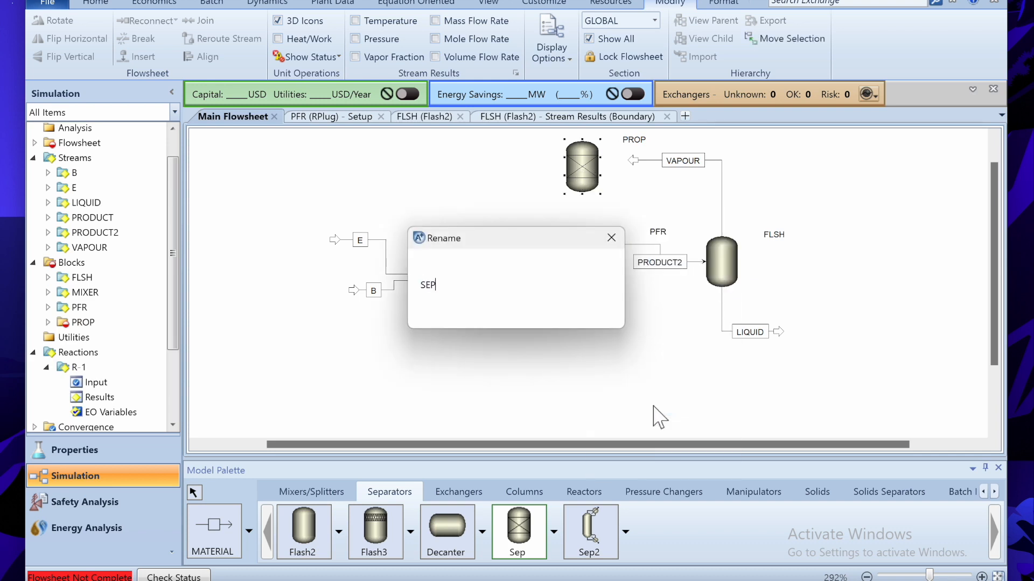
pyautogui.press('Return')
# - Connect VAPOUR as SEP's feed and mirror SEP horizontally
pyautogui.click(207, 549)
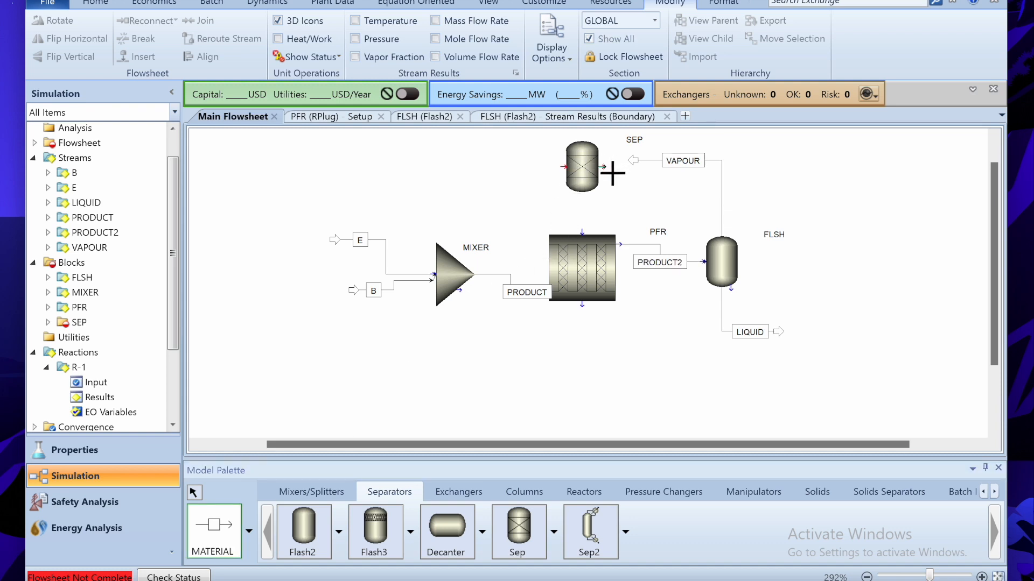
pyautogui.rightClick(571, 200)
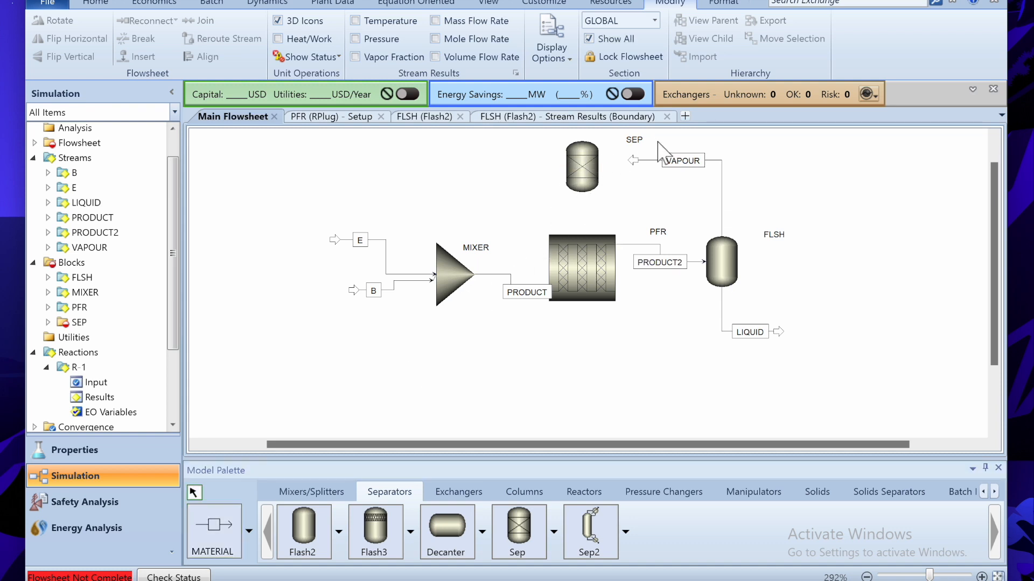
pyautogui.moveTo(635, 160); pyautogui.dragTo(580, 183)
pyautogui.click(583, 173)
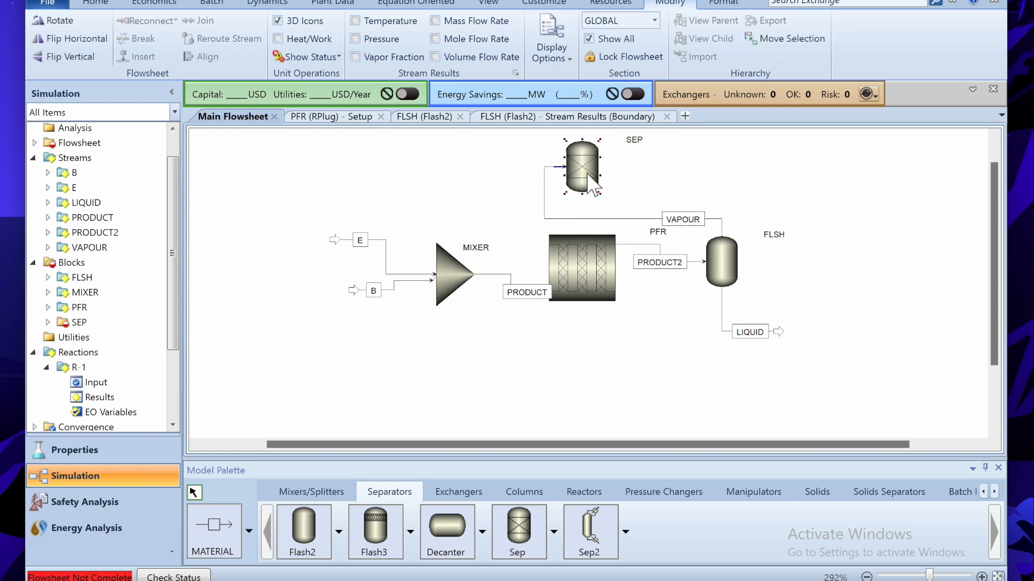
pyautogui.rightClick(586, 173)
pyautogui.moveTo(657, 427)
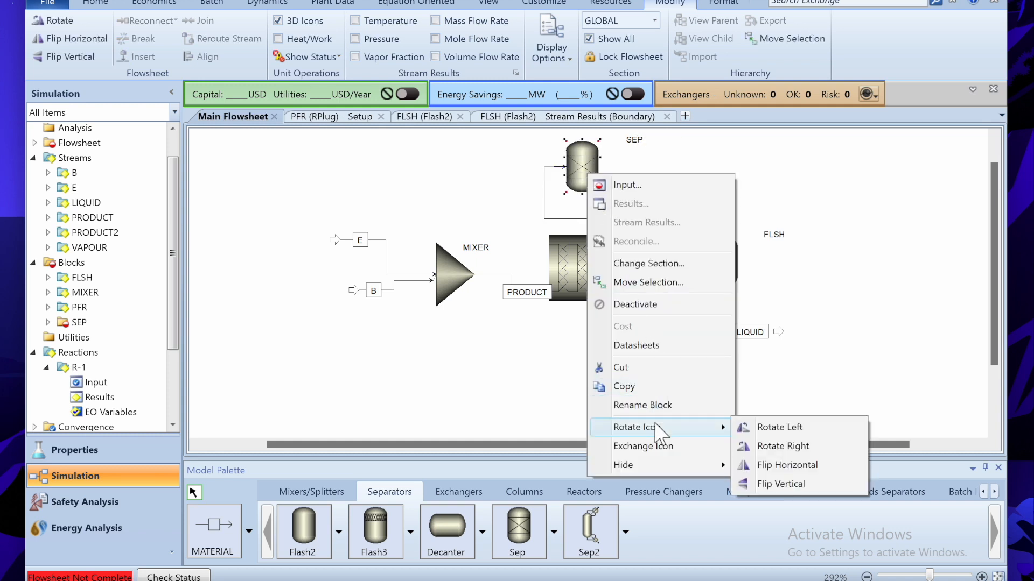
pyautogui.click(785, 464)
# - Draw SEP's two outlet streams, PROP and REMAIN, toward the left
pyautogui.click(214, 527)
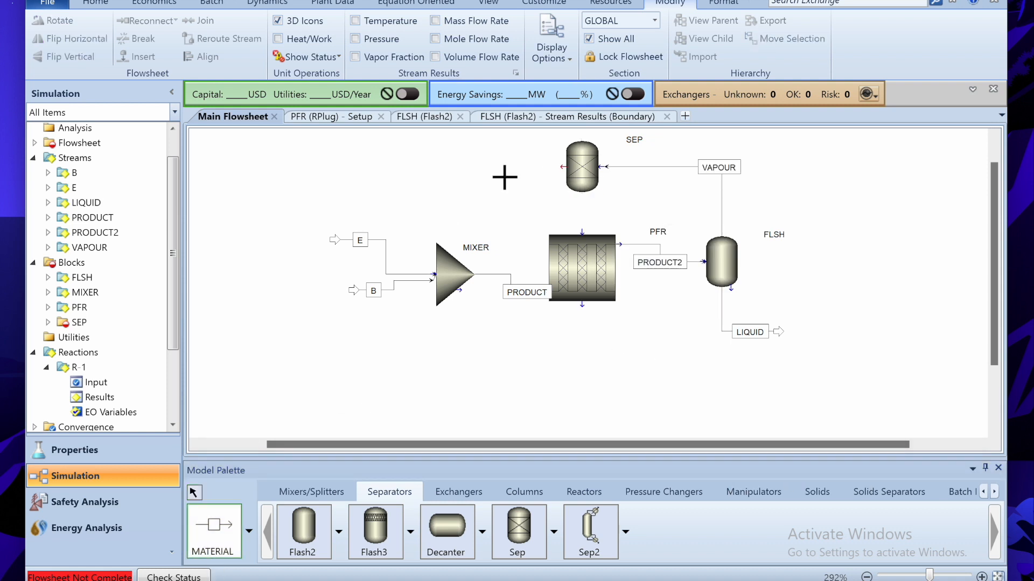
pyautogui.click(566, 171)
pyautogui.click(440, 162)
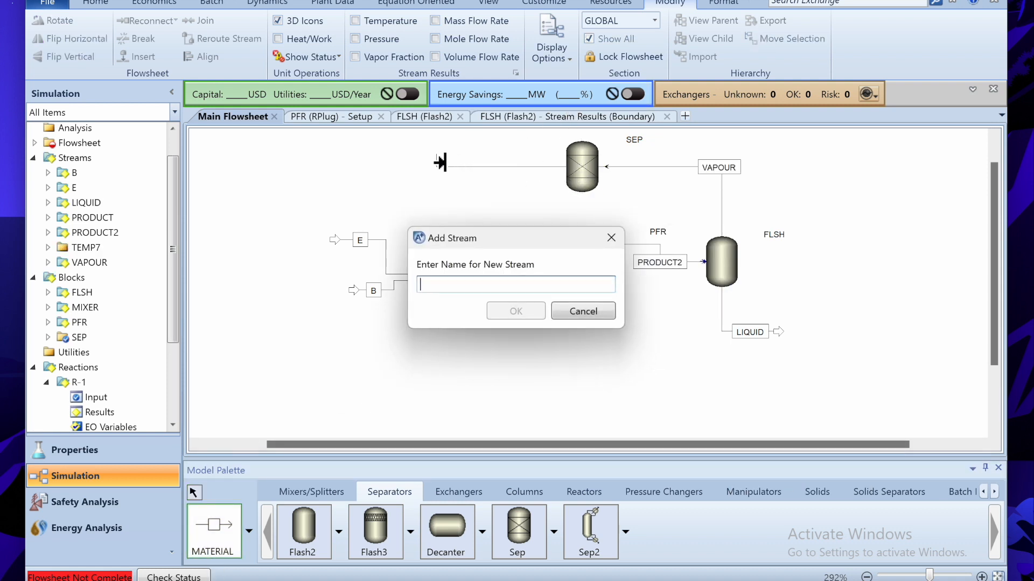
pyautogui.write('PROP')
pyautogui.press('Return')
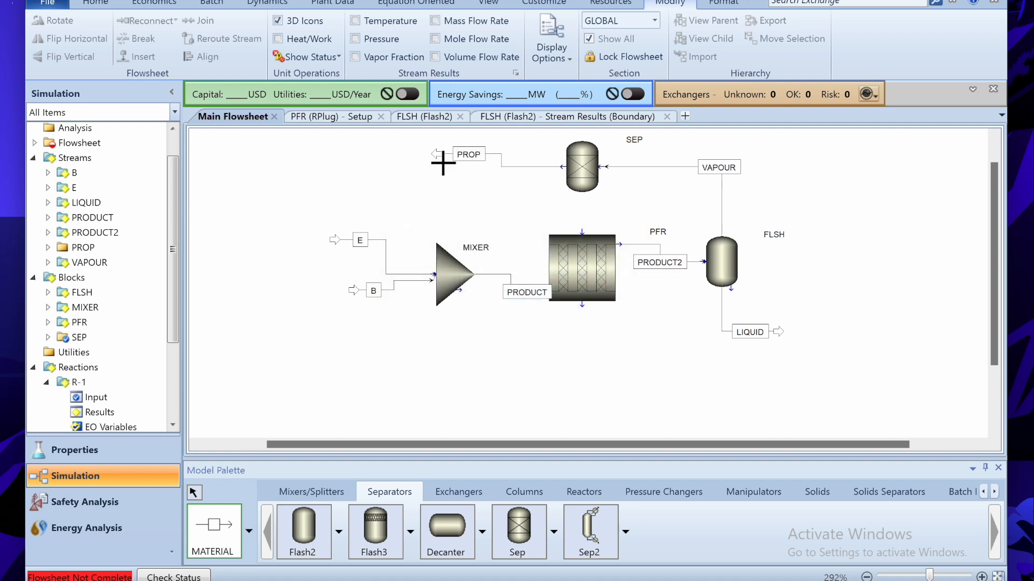
pyautogui.click(563, 166)
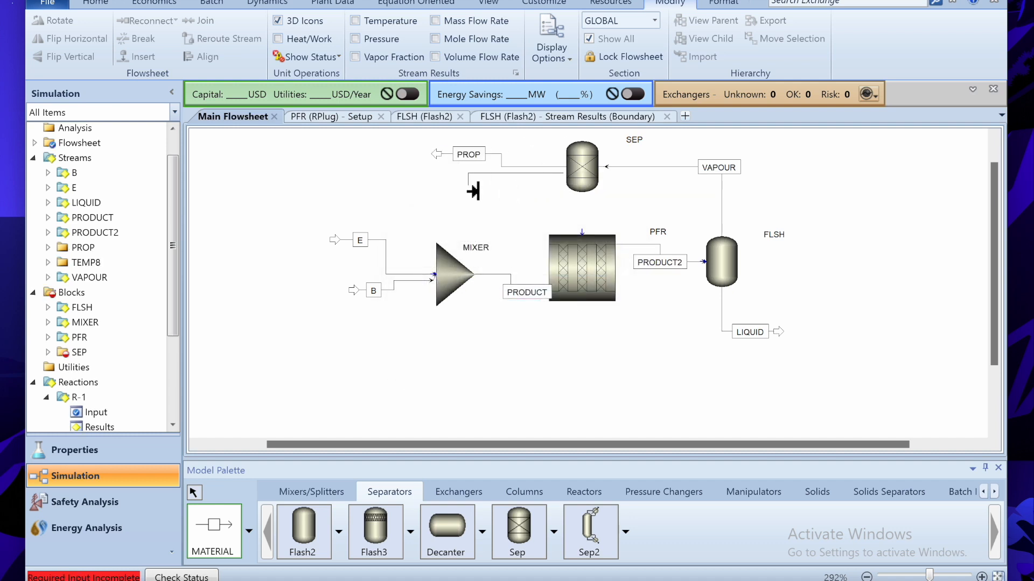
pyautogui.click(469, 186)
pyautogui.write('REMAIN')
pyautogui.press('Return')
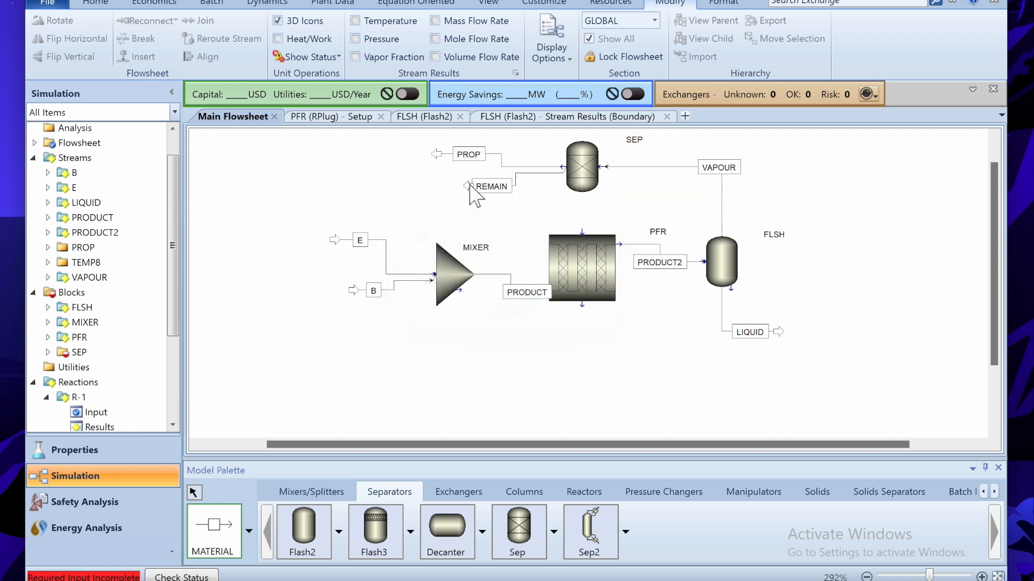
# - Enter SEP split fractions 0 for B, T, E and EB, and 1 for P
pyautogui.doubleClick(584, 173)
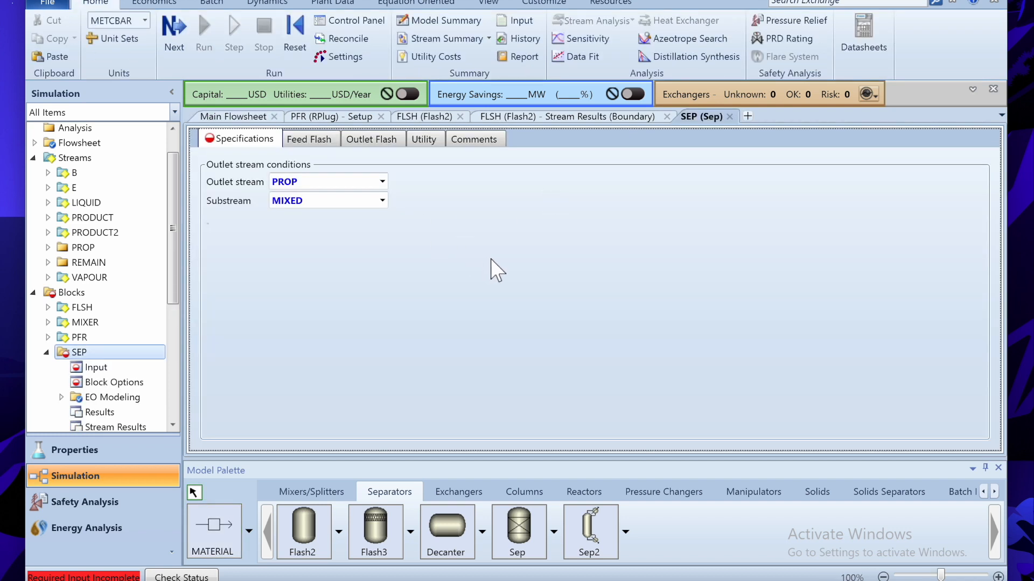
pyautogui.click(569, 258)
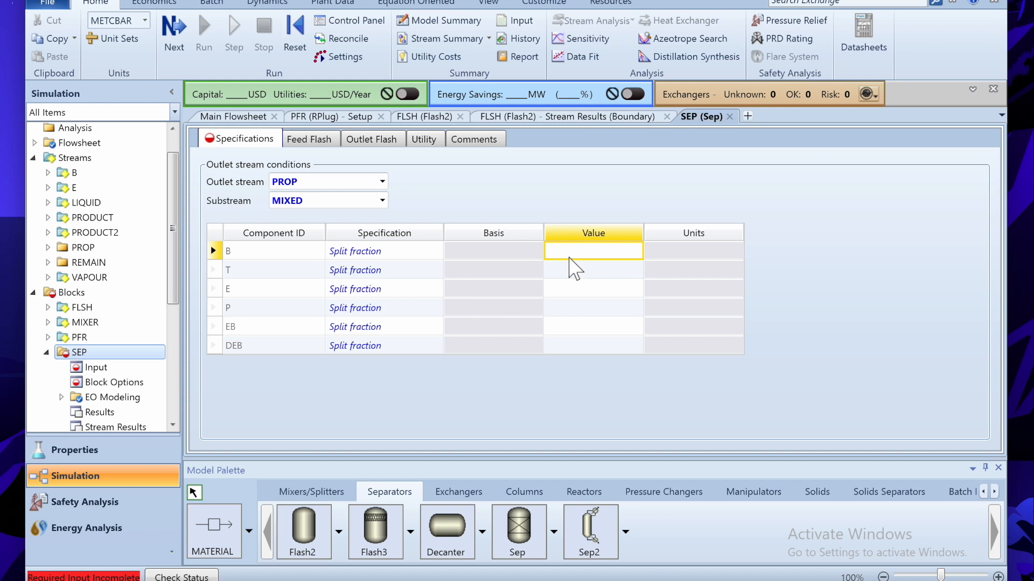
pyautogui.write('0')
pyautogui.press('Return')
pyautogui.write('0')
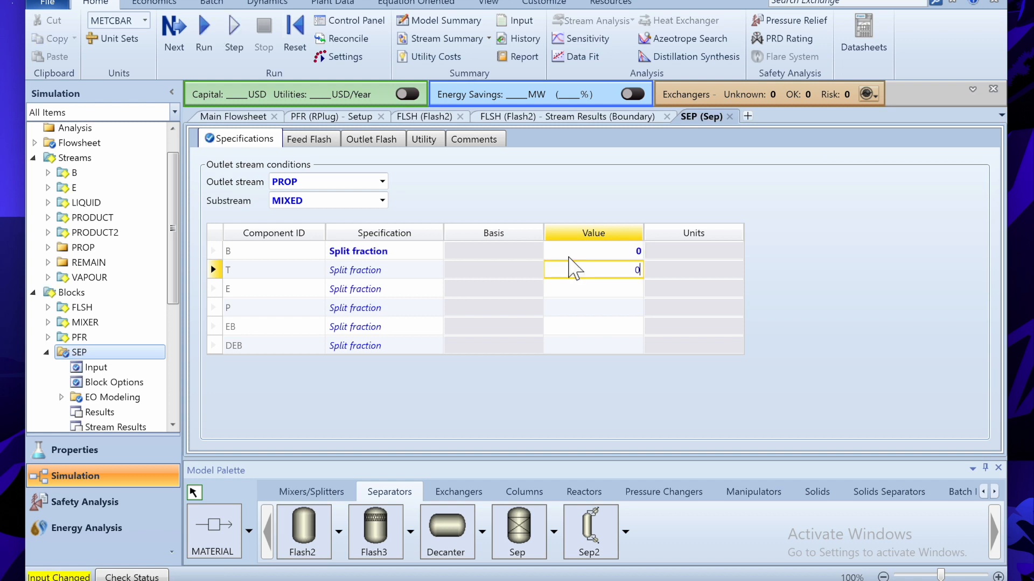
pyautogui.press('Return')
pyautogui.write('0')
pyautogui.press('Return')
pyautogui.write('1')
pyautogui.press('Return')
# - Finish the remaining zero split fractions, then reinitialize and run the simulation
pyautogui.write('0')
pyautogui.press('Return')
pyautogui.write('0')
pyautogui.press('Return')
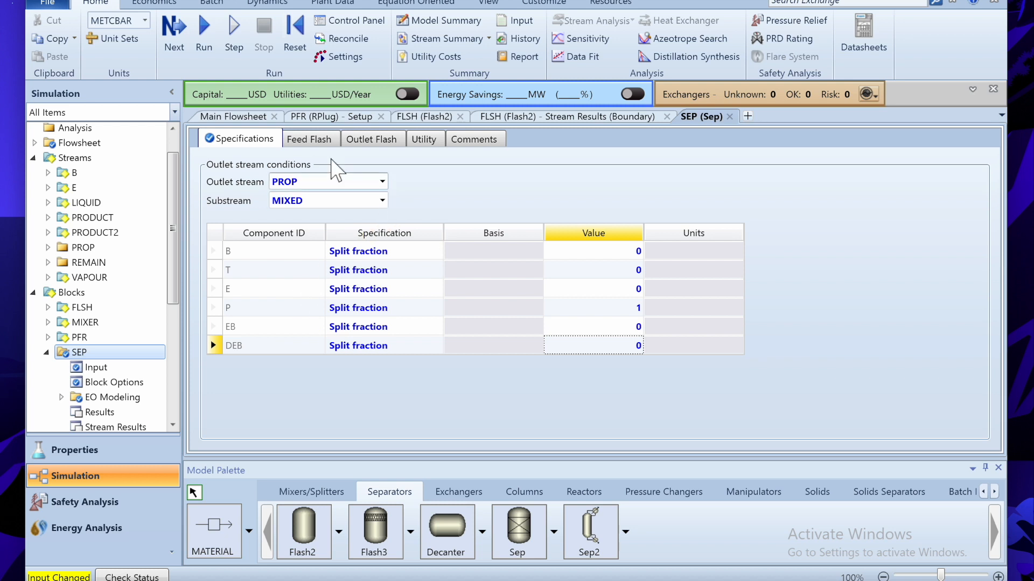
pyautogui.click(249, 120)
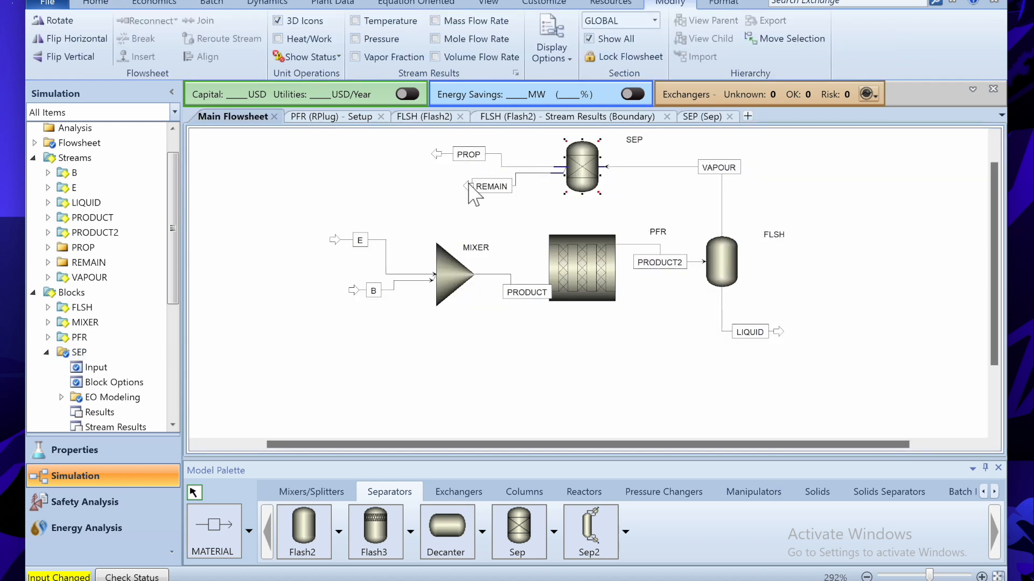
pyautogui.hotkey('shift', 'F5')
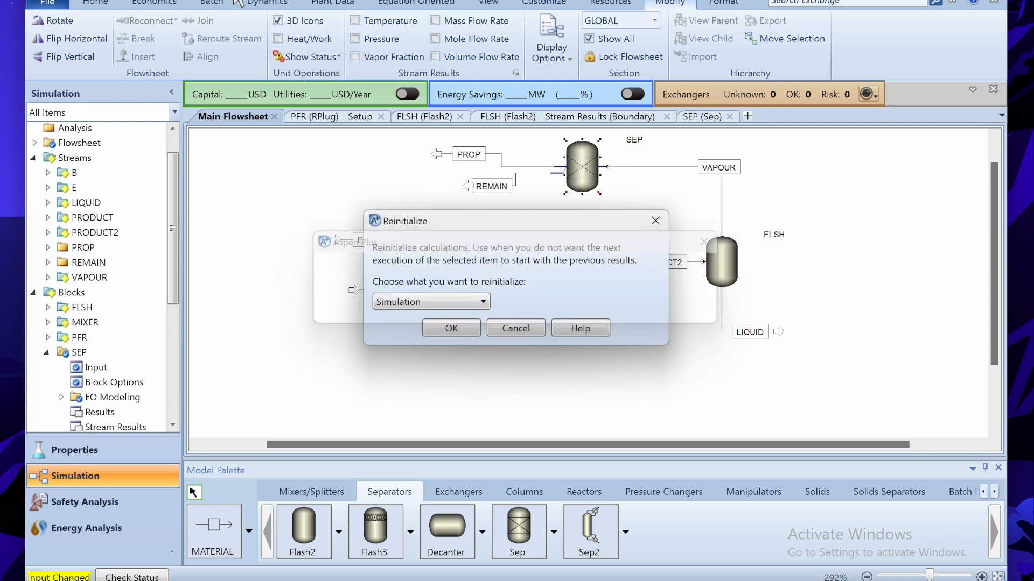
pyautogui.press('Return')
pyautogui.press('F5')
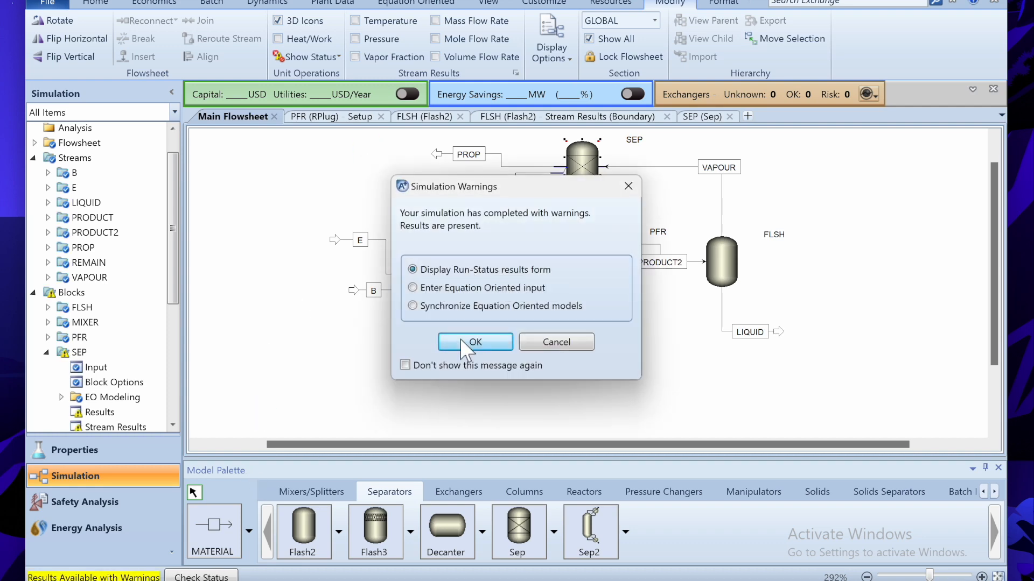
# - Read SEP's zero-feed warning in the run status, then close both result pages
pyautogui.click(464, 342)
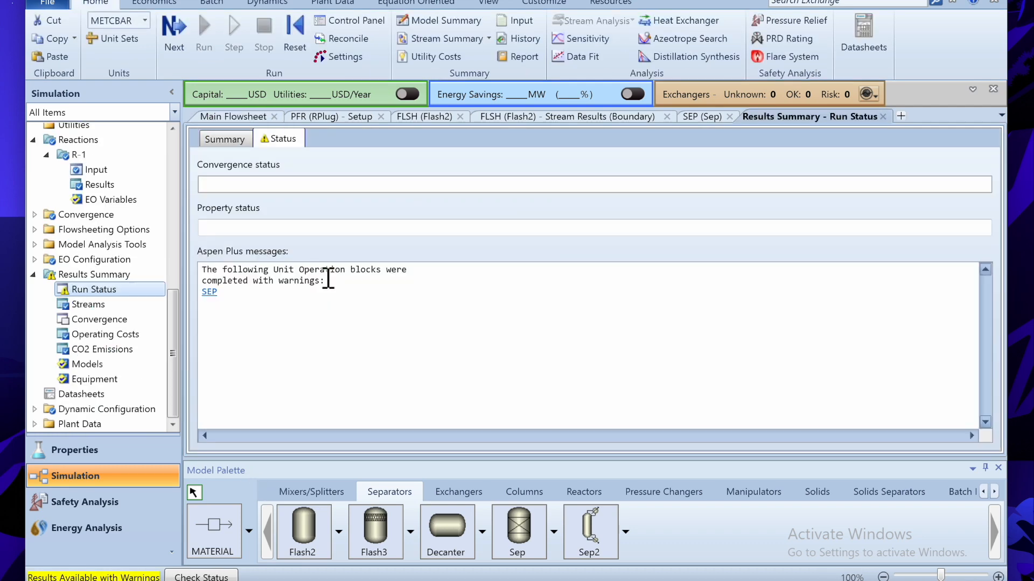
pyautogui.click(211, 294)
pyautogui.moveTo(217, 284); pyautogui.dragTo(423, 289)
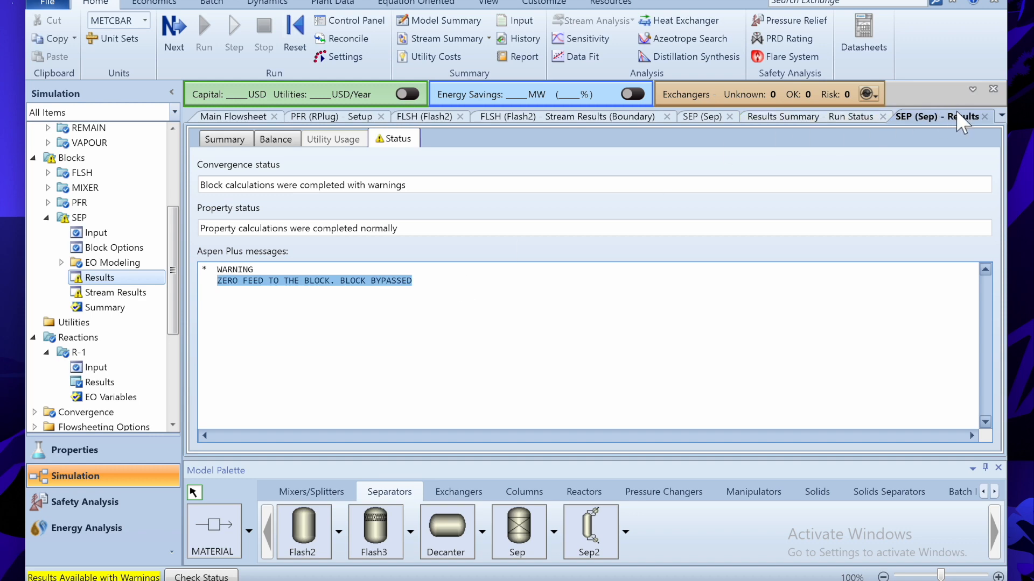
pyautogui.click(984, 116)
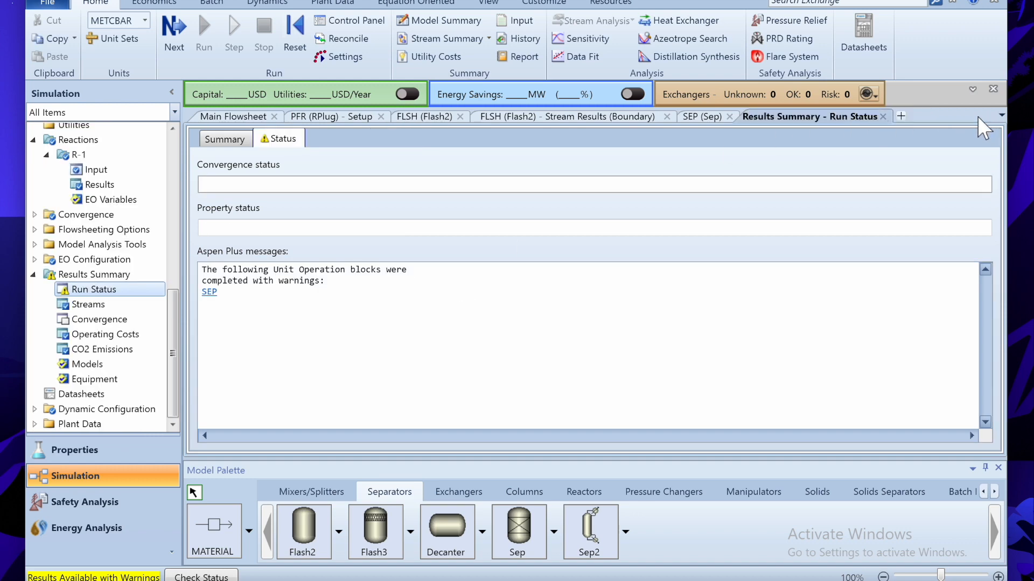
pyautogui.click(883, 117)
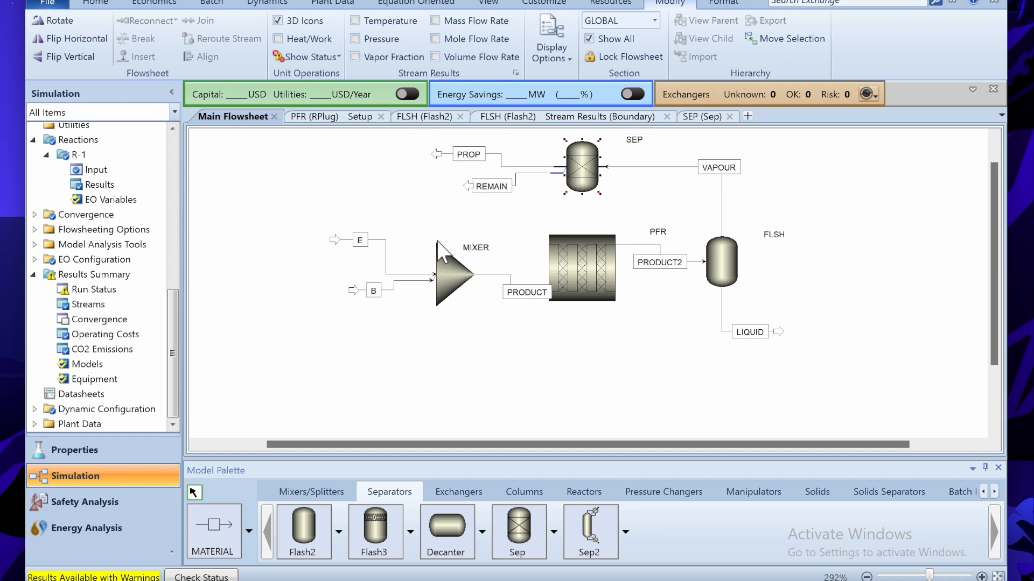
# - Move feeds B and E further left on the flowsheet
pyautogui.moveTo(353, 291); pyautogui.dragTo(317, 304)
pyautogui.moveTo(335, 242); pyautogui.dragTo(304, 234)
pyautogui.click(399, 201)
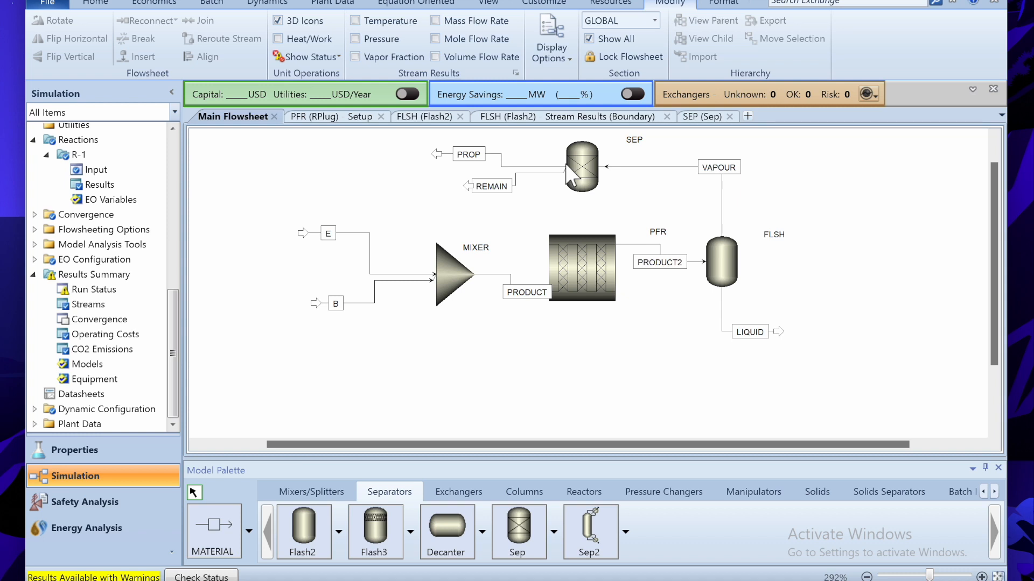
# - Highlight the requirement to heat the propylene-free stream to 190 degC in the notes
pyautogui.moveTo(625, 577)
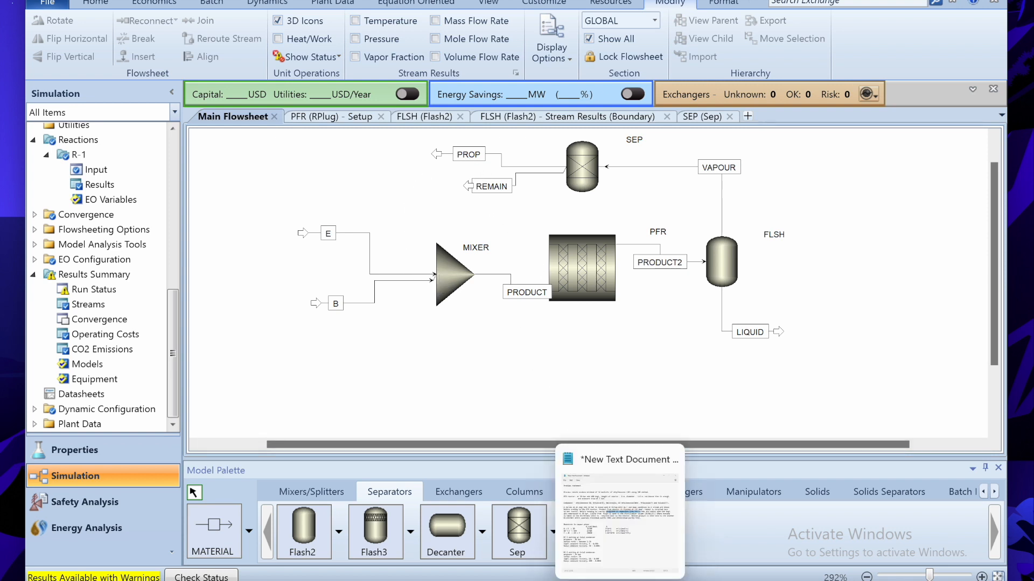
pyautogui.moveTo(640, 554)
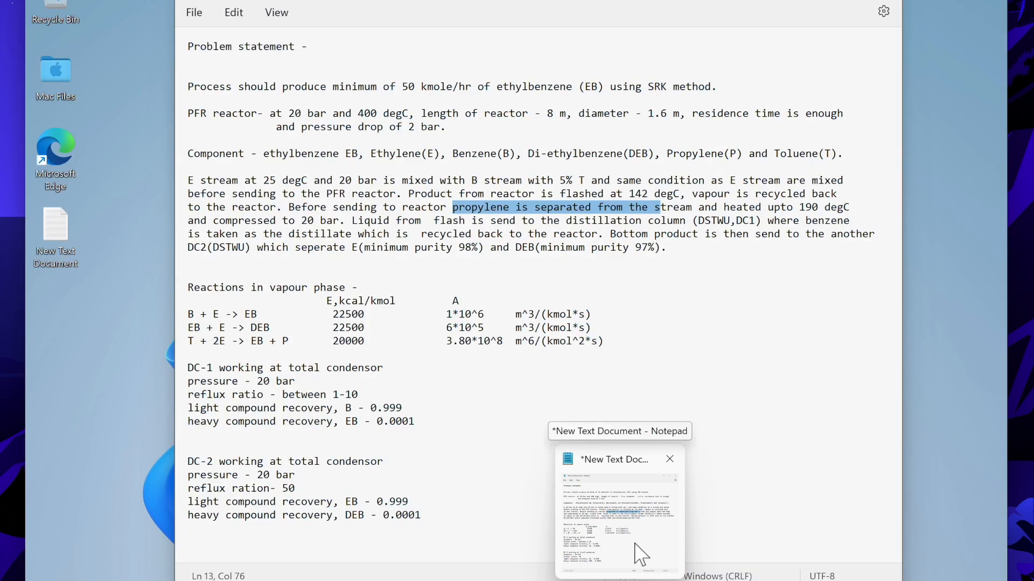
pyautogui.click(641, 555)
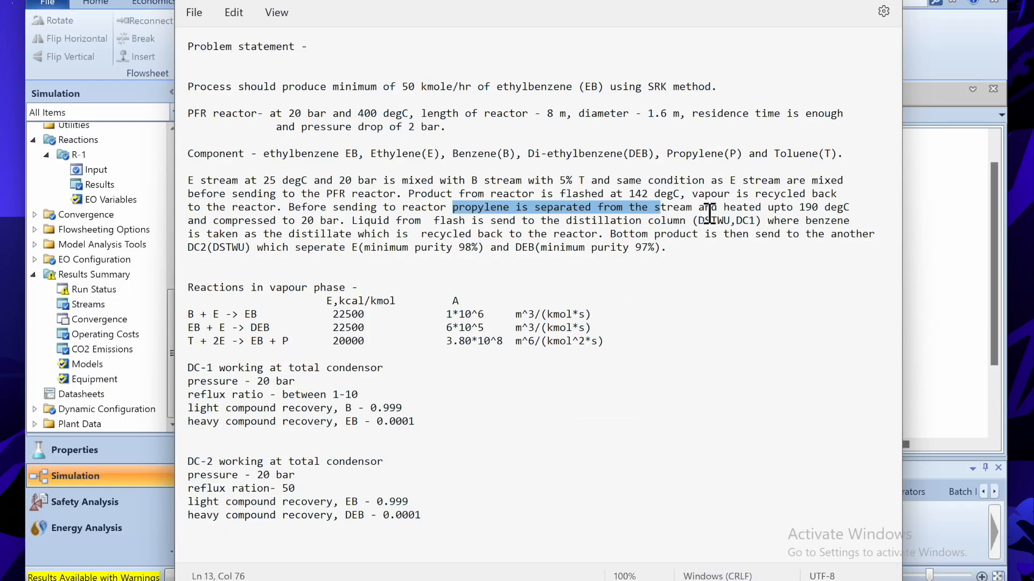
pyautogui.click(675, 213)
pyautogui.moveTo(731, 213); pyautogui.dragTo(840, 216)
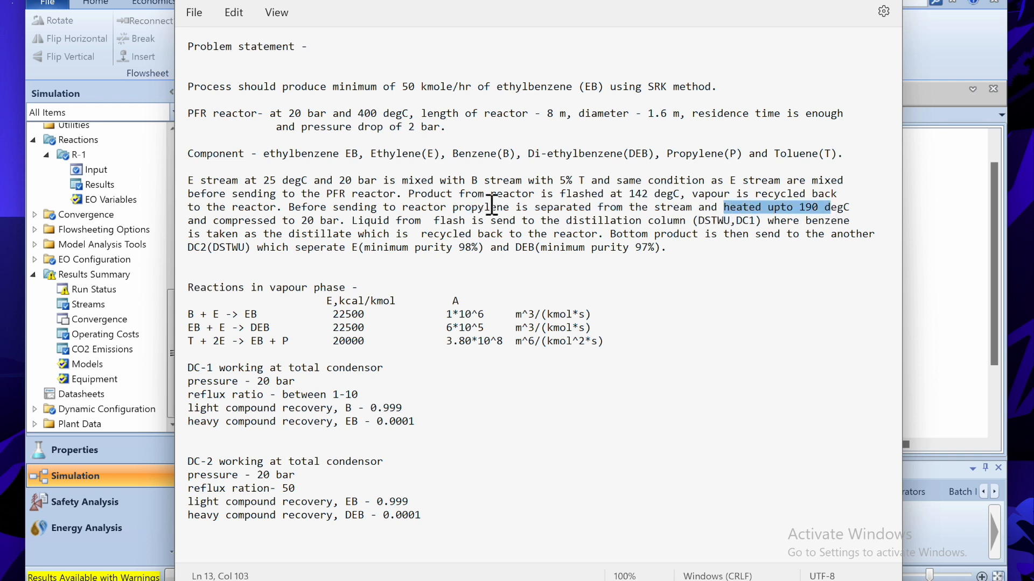
pyautogui.click(815, 6)
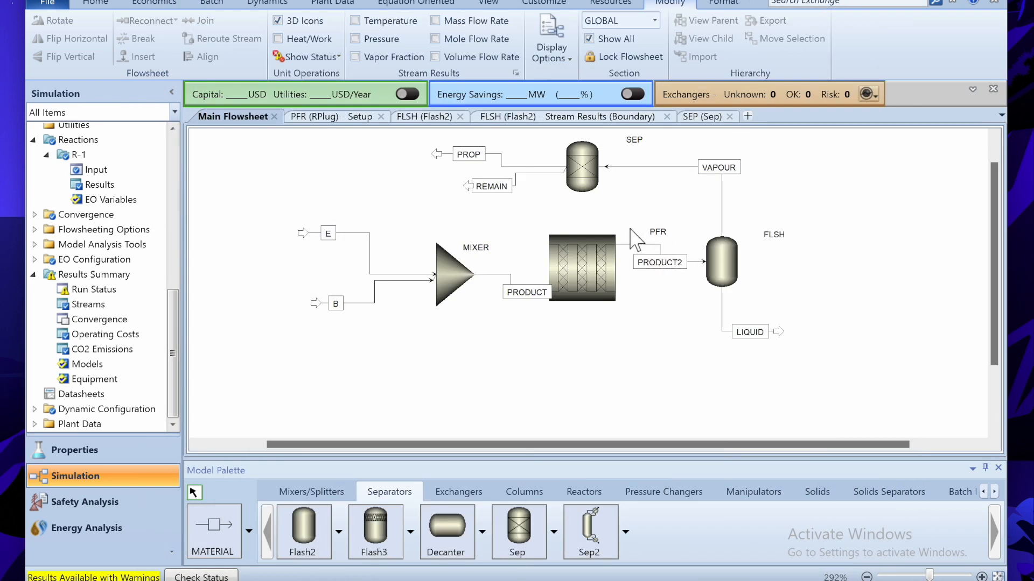
# - Add heater HTR fed by REMAIN, flipped so the stream enters on the right
pyautogui.click(459, 491)
pyautogui.click(318, 530)
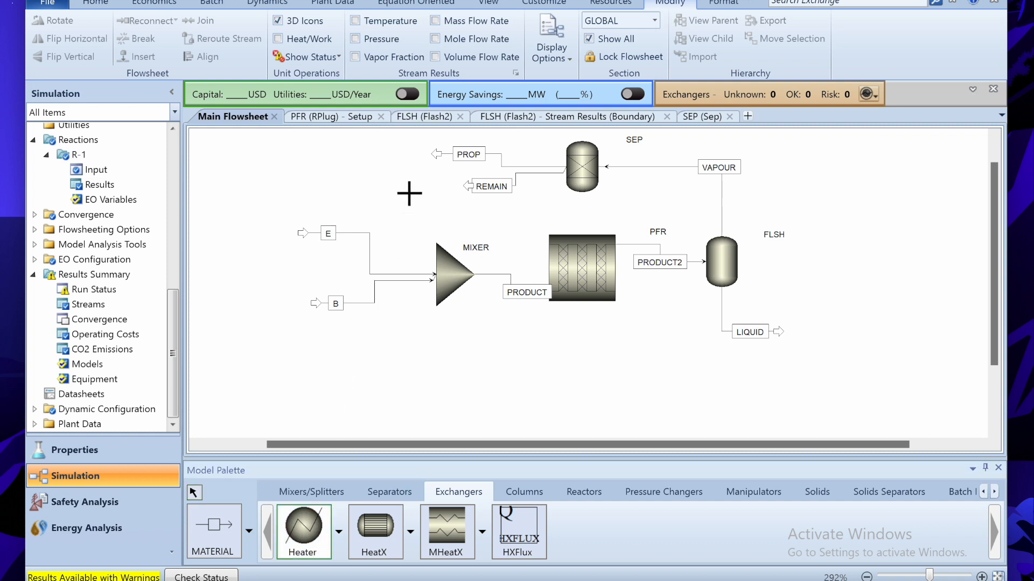
pyautogui.click(422, 186)
pyautogui.write('HTR')
pyautogui.press('Return')
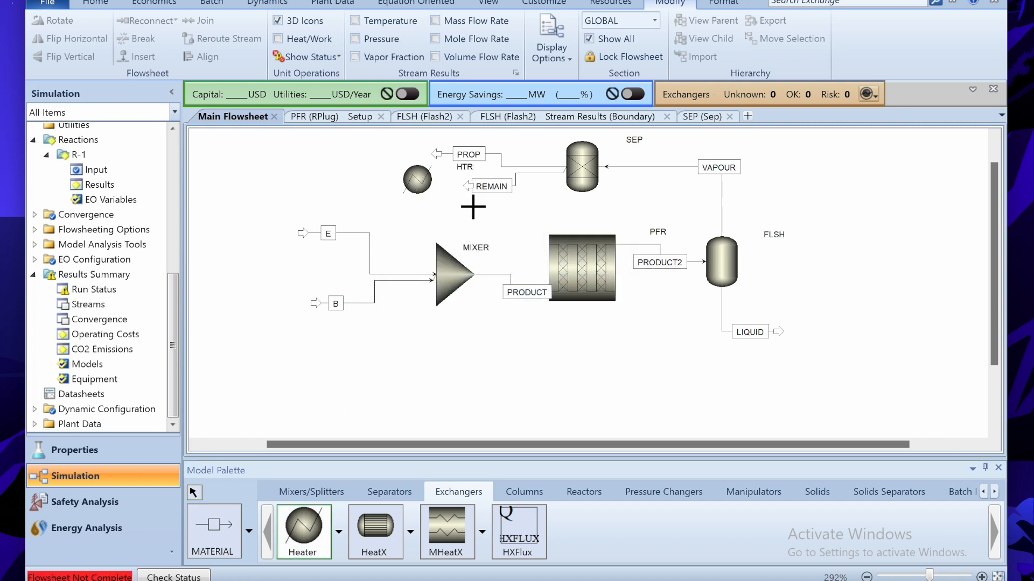
pyautogui.rightClick(464, 212)
pyautogui.moveTo(467, 187); pyautogui.dragTo(400, 186)
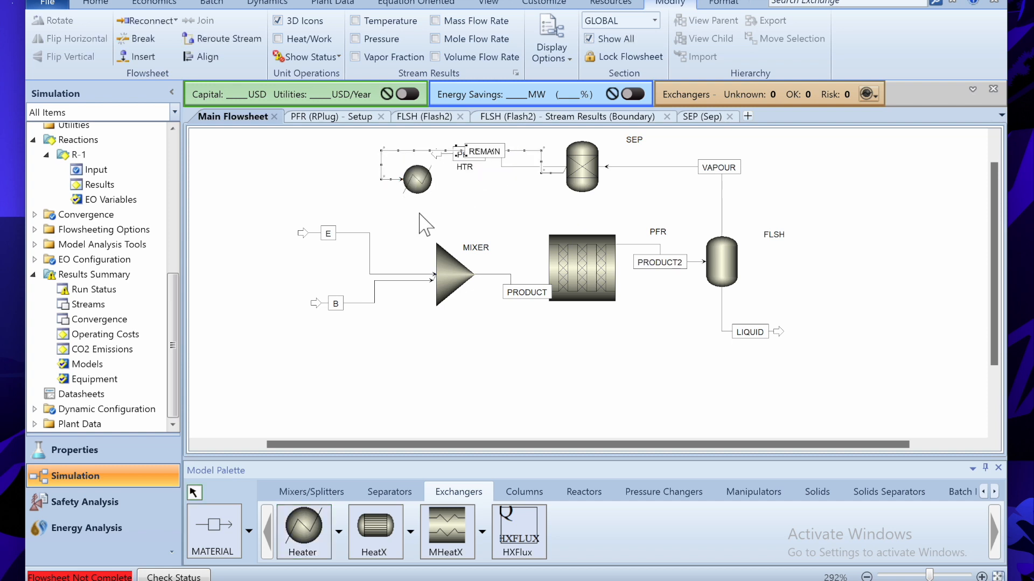
pyautogui.rightClick(423, 184)
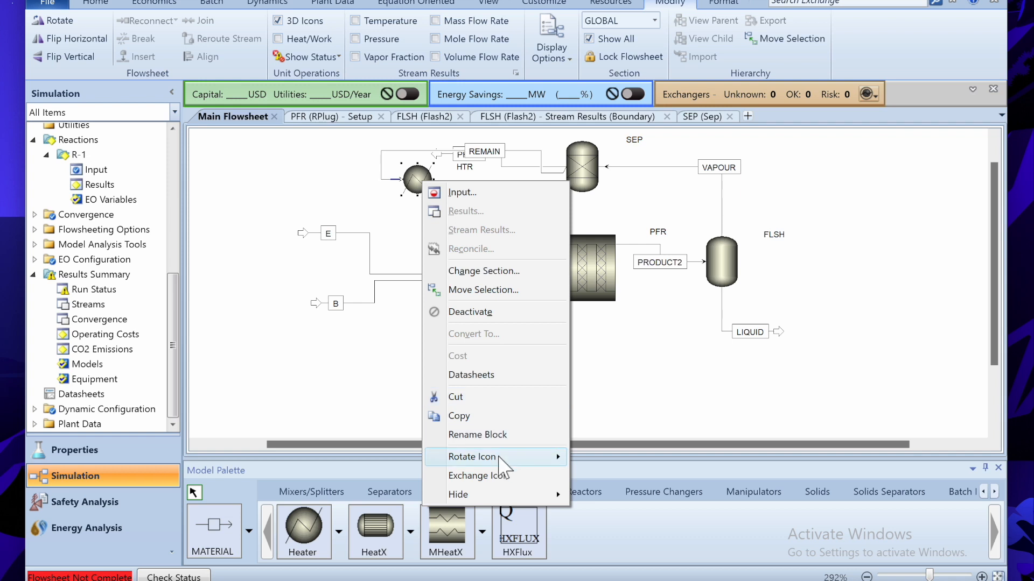
pyautogui.moveTo(429, 457)
pyautogui.click(614, 494)
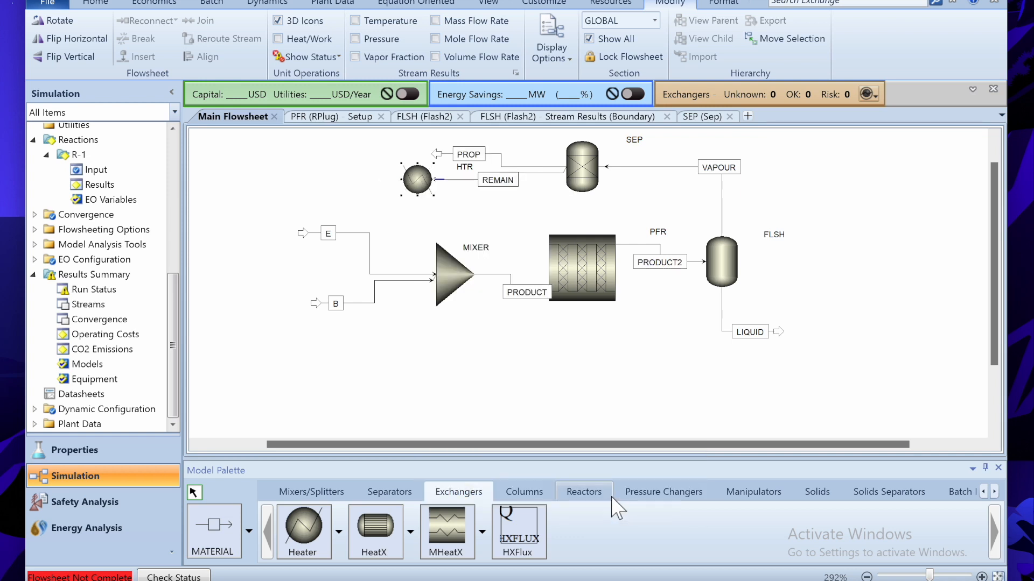
pyautogui.click(499, 356)
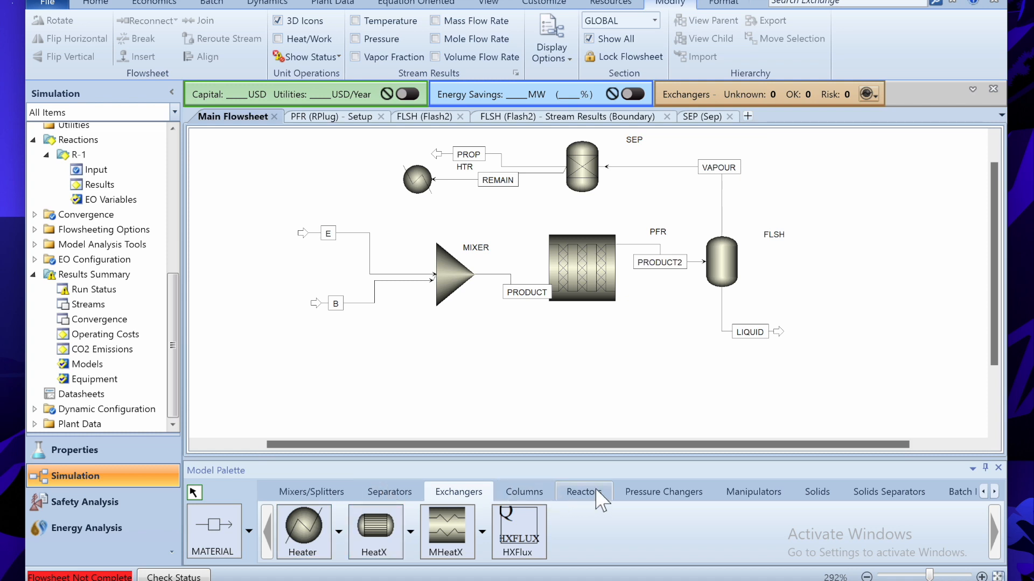
# - Place compressor COMP below the heater and shift feed E left toward the MIXER
pyautogui.click(668, 493)
pyautogui.click(364, 536)
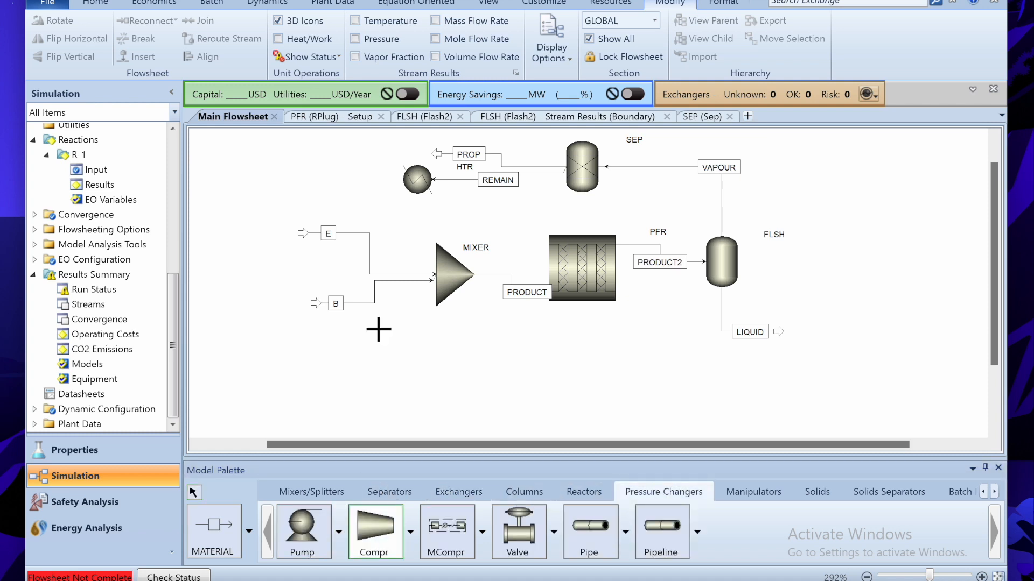
pyautogui.click(397, 231)
pyautogui.write('COMP')
pyautogui.press('Return')
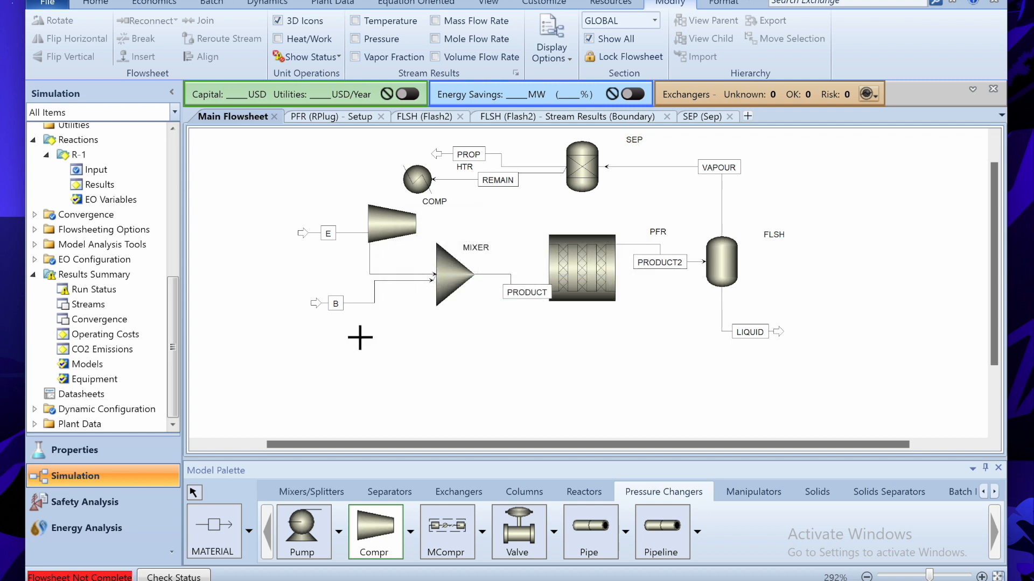
pyautogui.rightClick(337, 218)
pyautogui.moveTo(308, 238); pyautogui.dragTo(260, 270)
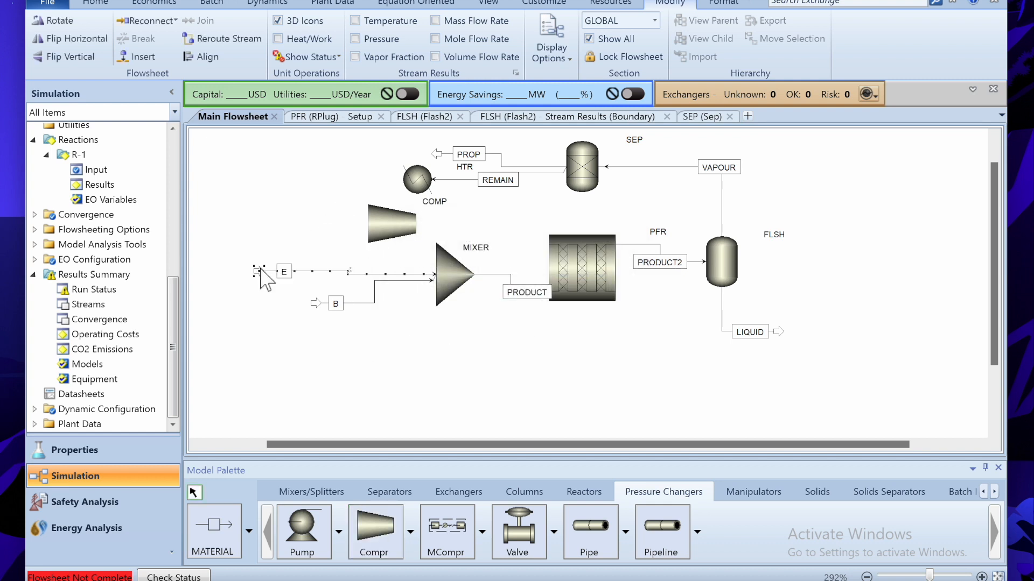
# - Draw stream REMAIN2 from HTR to COMP and REMAIN3 from COMP to the MIXER
pyautogui.click(208, 539)
pyautogui.click(403, 181)
pyautogui.click(373, 205)
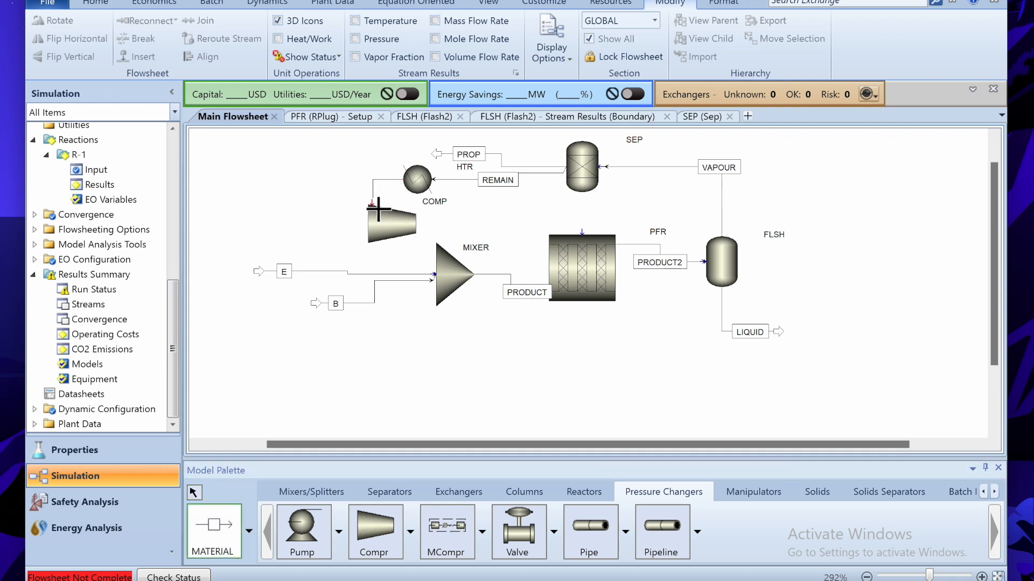
pyautogui.write('REMAIN')
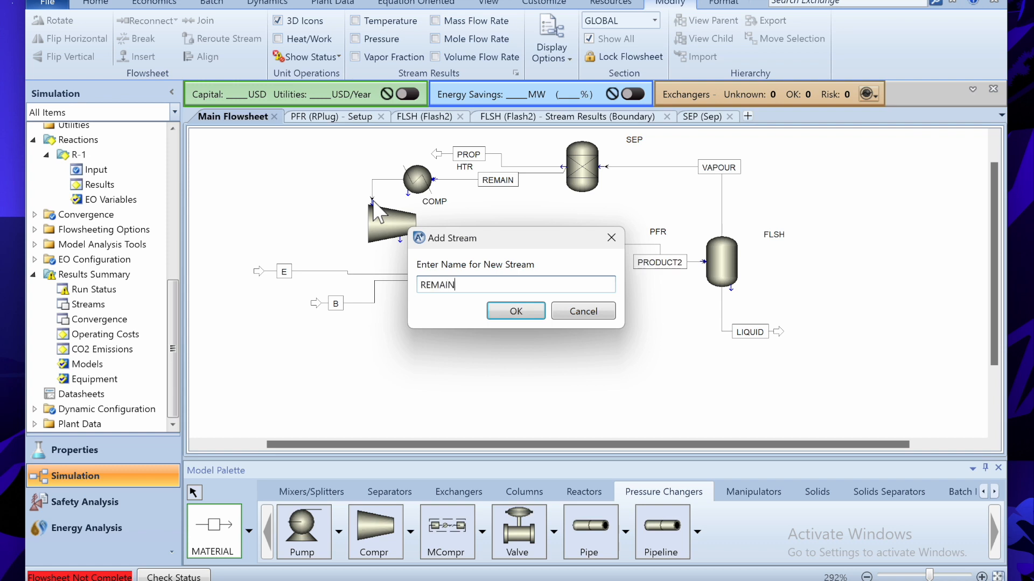
pyautogui.write('2')
pyautogui.press('Return')
pyautogui.click(413, 241)
pyautogui.click(434, 280)
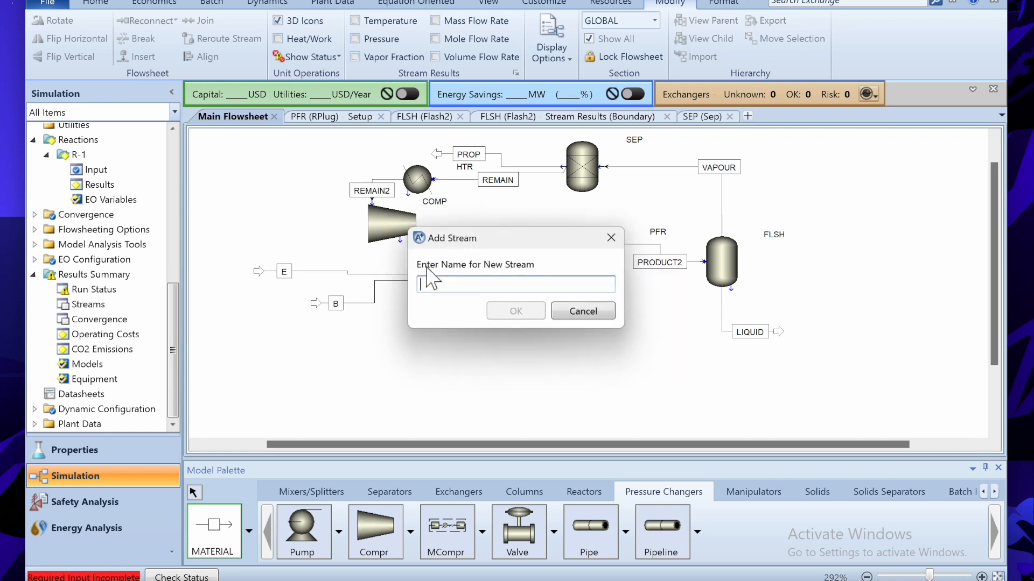
pyautogui.write('REMAIN3')
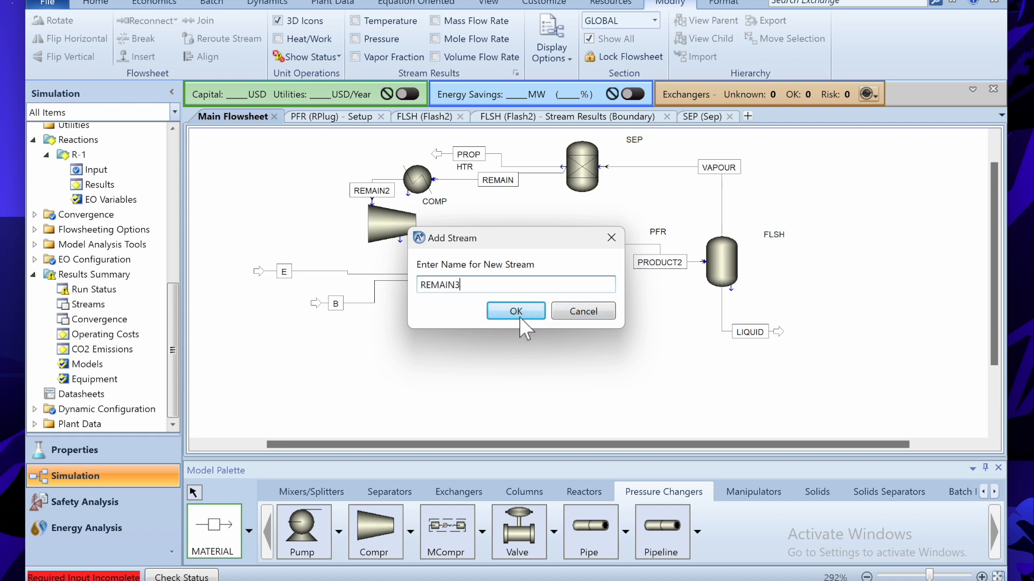
pyautogui.click(516, 311)
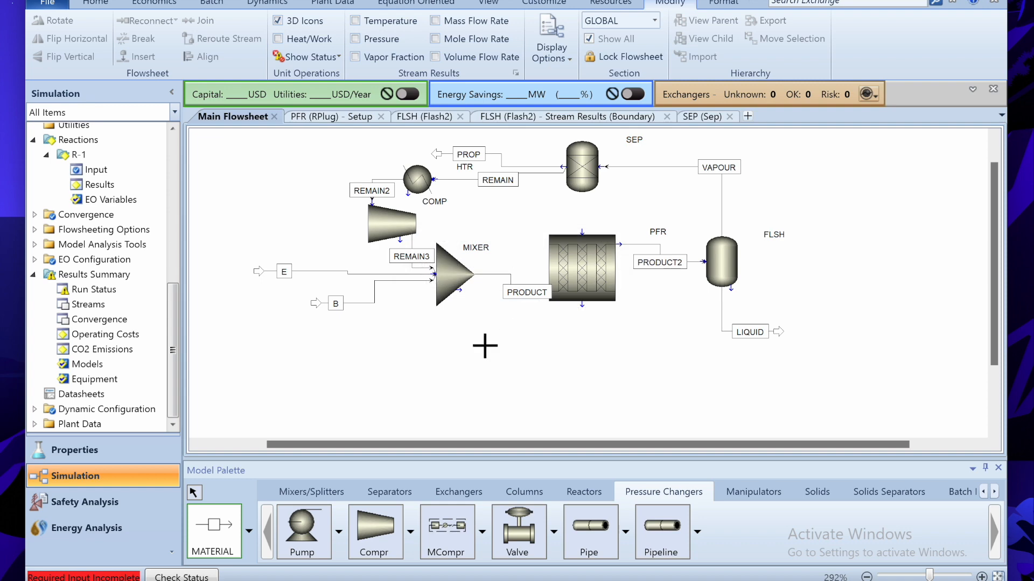
# - Set the HTR heater's pressure specification to 0
pyautogui.click(425, 187)
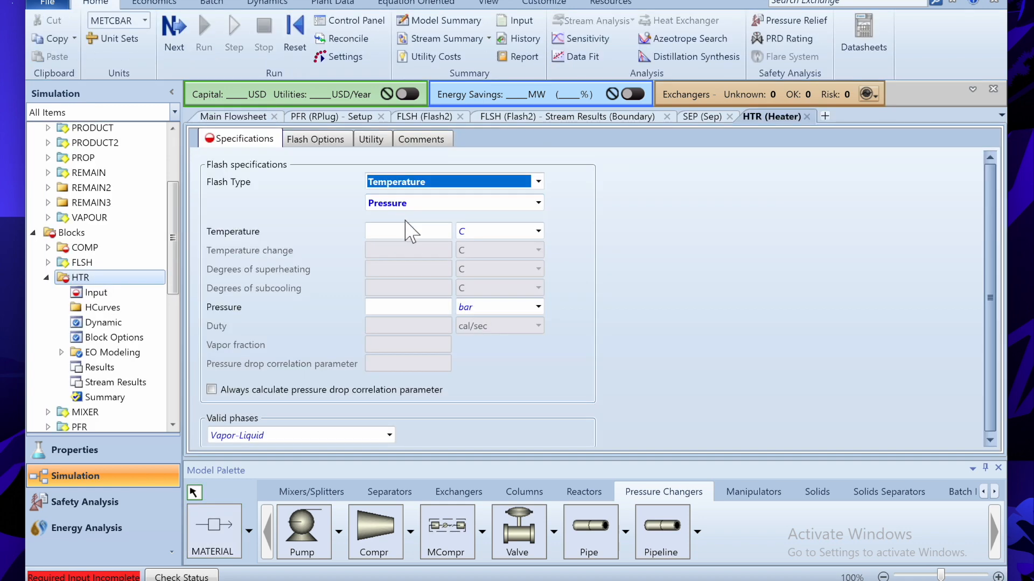
pyautogui.click(438, 308)
pyautogui.write('0')
pyautogui.press('Return')
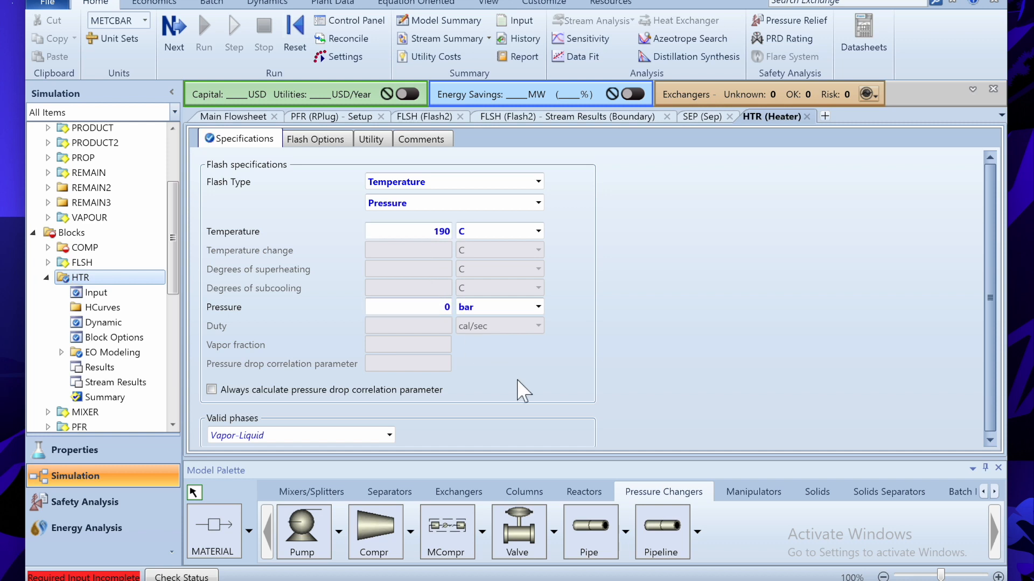
pyautogui.click(806, 117)
# - Configure COMP as an isentropic compressor with 20 bar discharge pressure and 0.8 efficiency
pyautogui.doubleClick(385, 229)
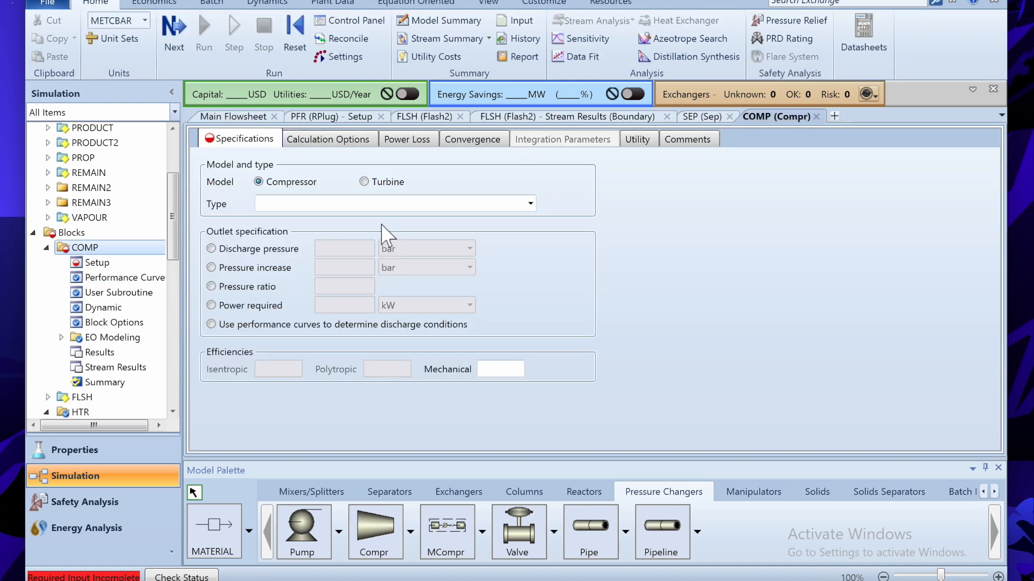
pyautogui.click(530, 203)
pyautogui.click(447, 217)
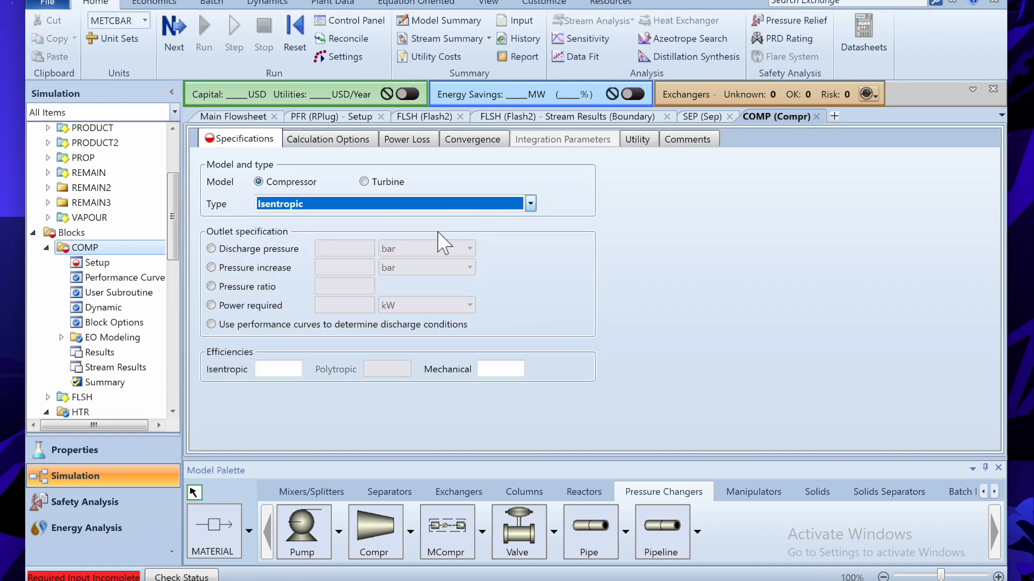
pyautogui.click(211, 249)
pyautogui.click(344, 249)
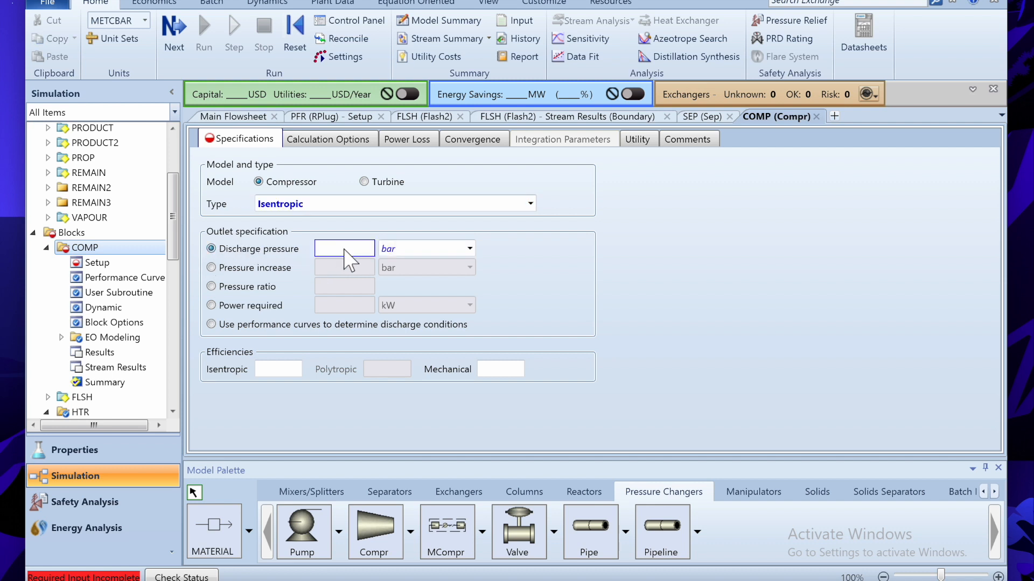
pyautogui.write('20')
pyautogui.click(279, 374)
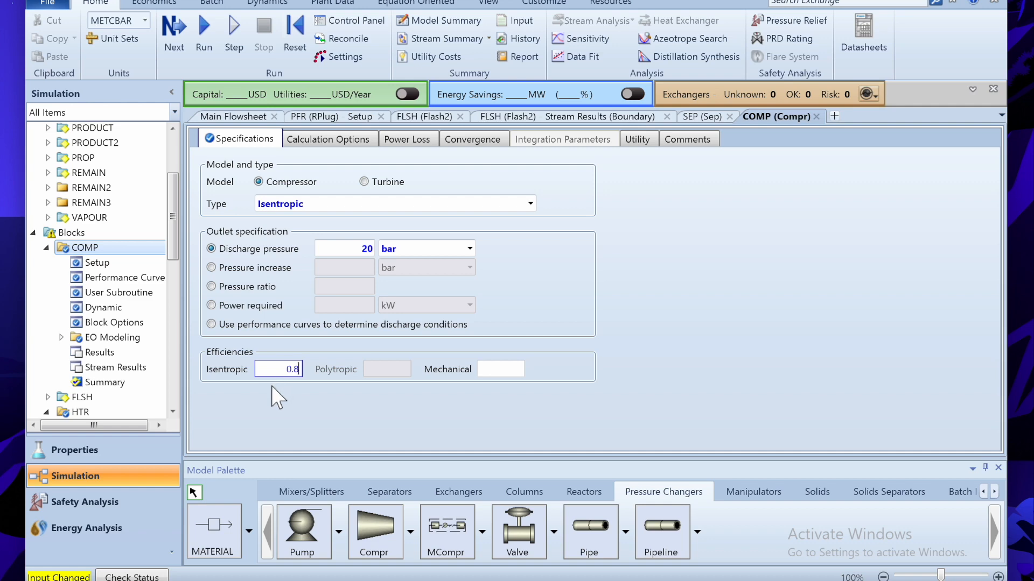
pyautogui.press('Return')
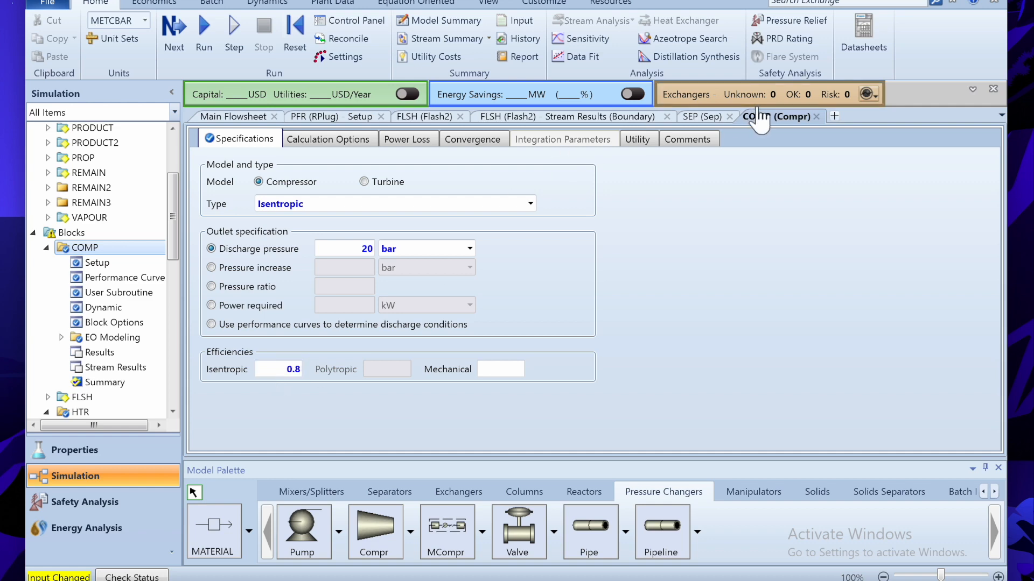
pyautogui.click(816, 115)
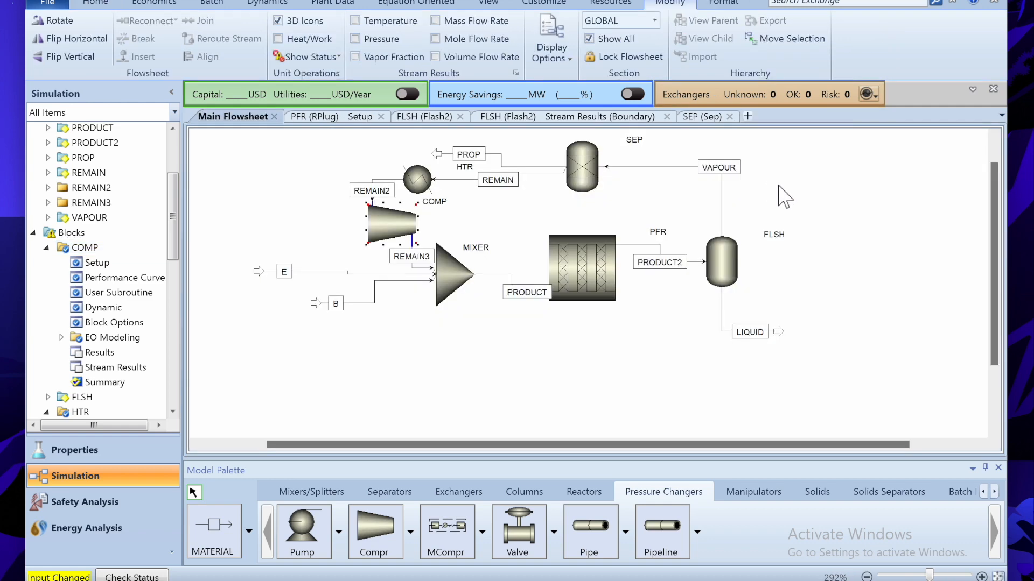
# - Reinitialize and rerun, accept the SEP, HTR and COMP warnings, and close Run Status
pyautogui.hotkey('shift', 'F5')
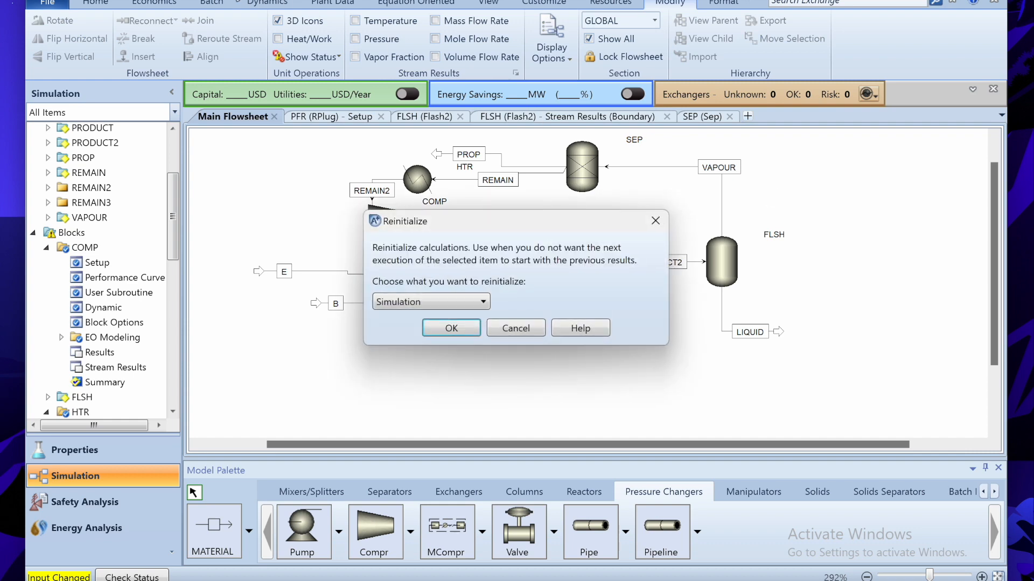
pyautogui.press('Return')
pyautogui.press('F5')
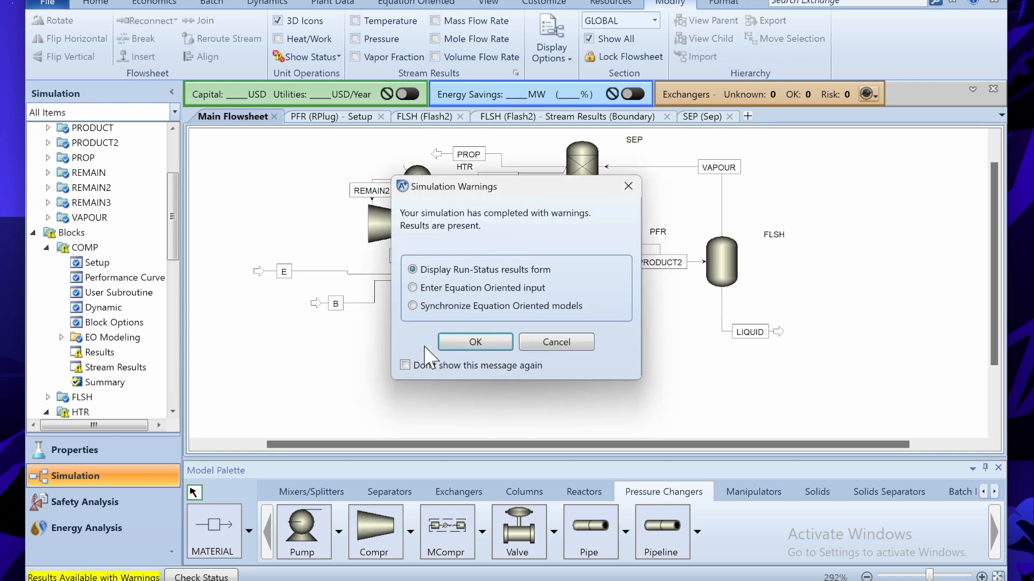
pyautogui.click(479, 340)
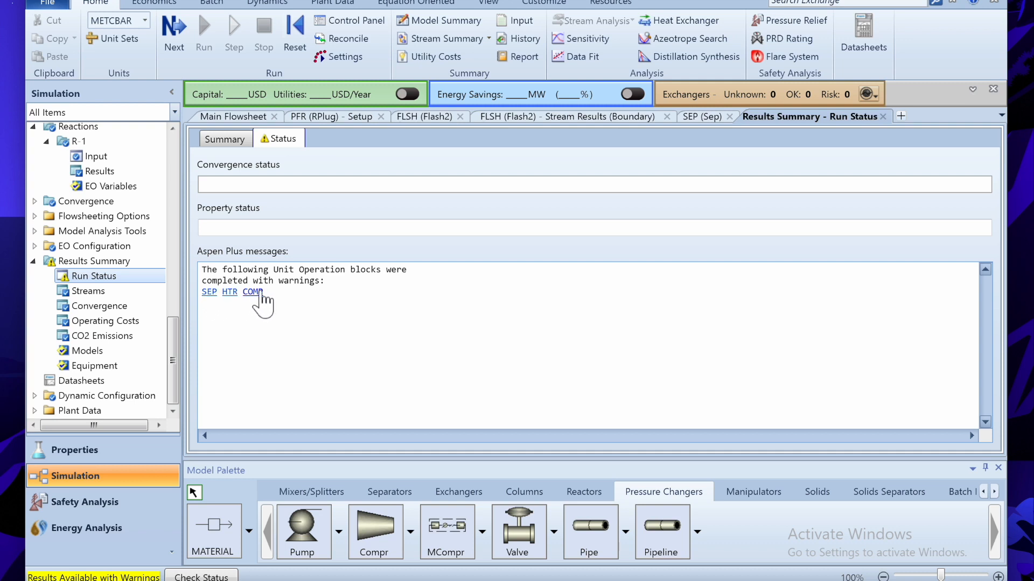
pyautogui.click(882, 117)
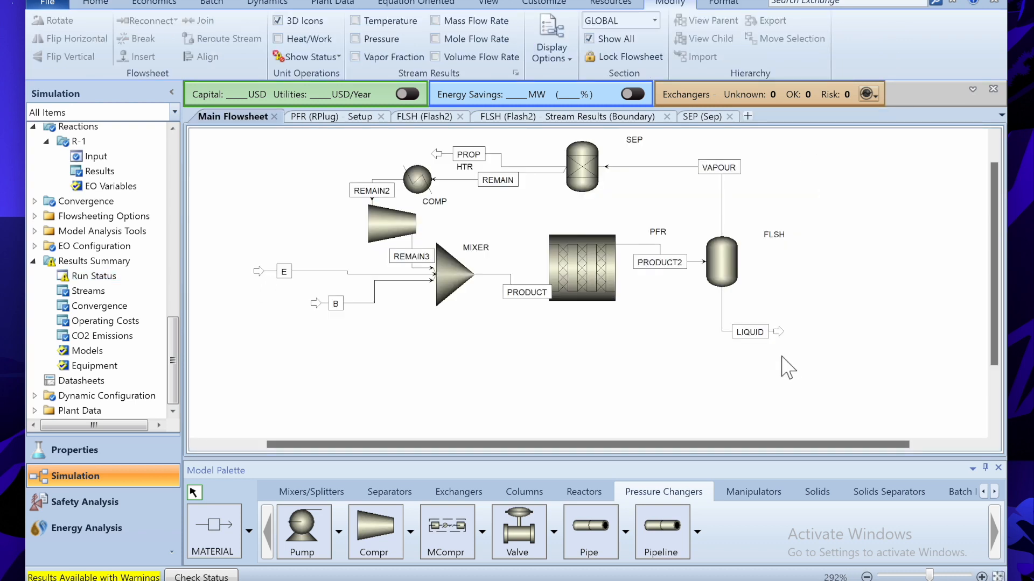
pyautogui.moveTo(781, 444); pyautogui.dragTo(857, 440)
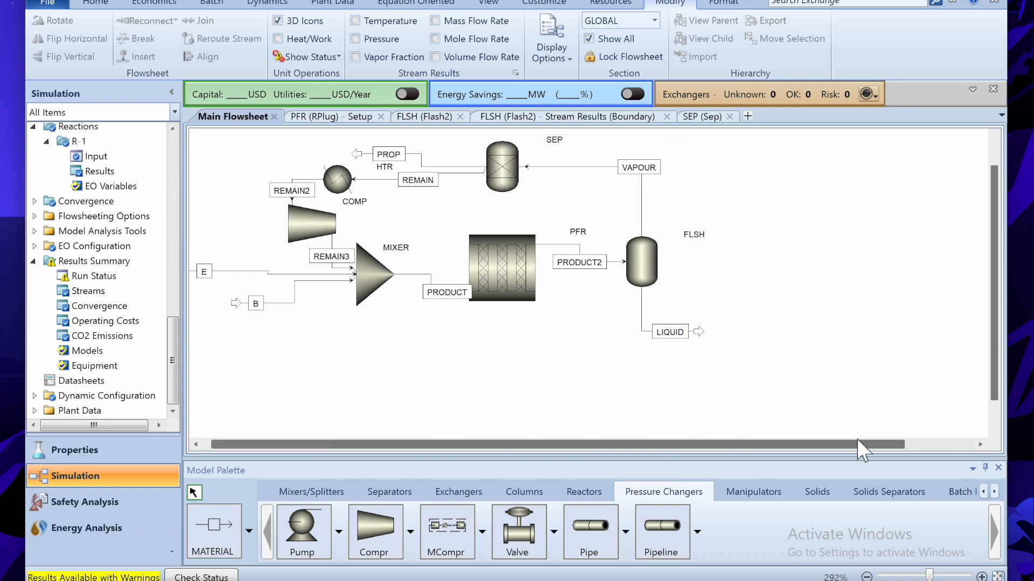
pyautogui.click(981, 446)
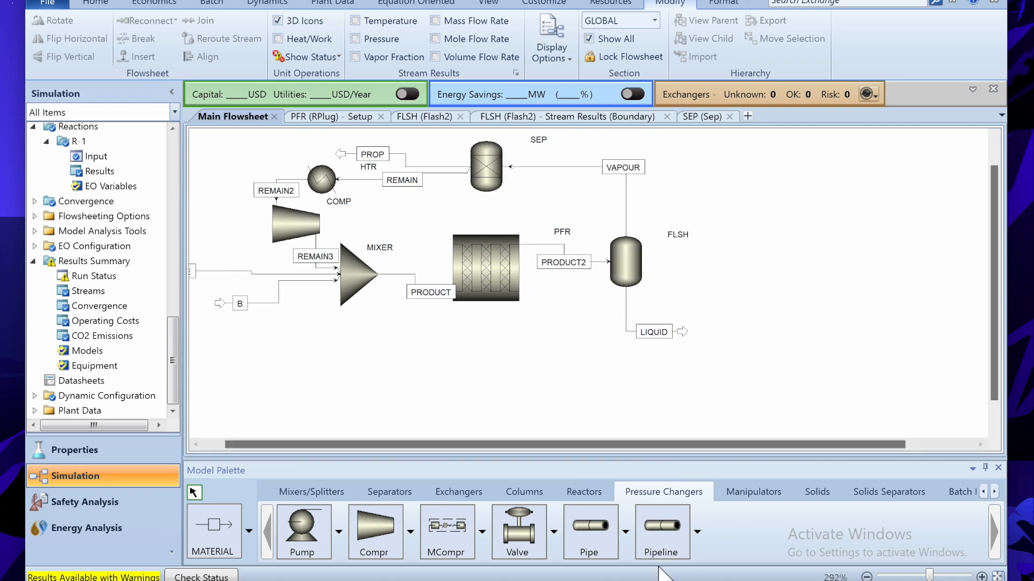
# - Highlight the benzene distillate recycle requirement in the Notepad problem statement
pyautogui.hotkey('alt', 'Tab')
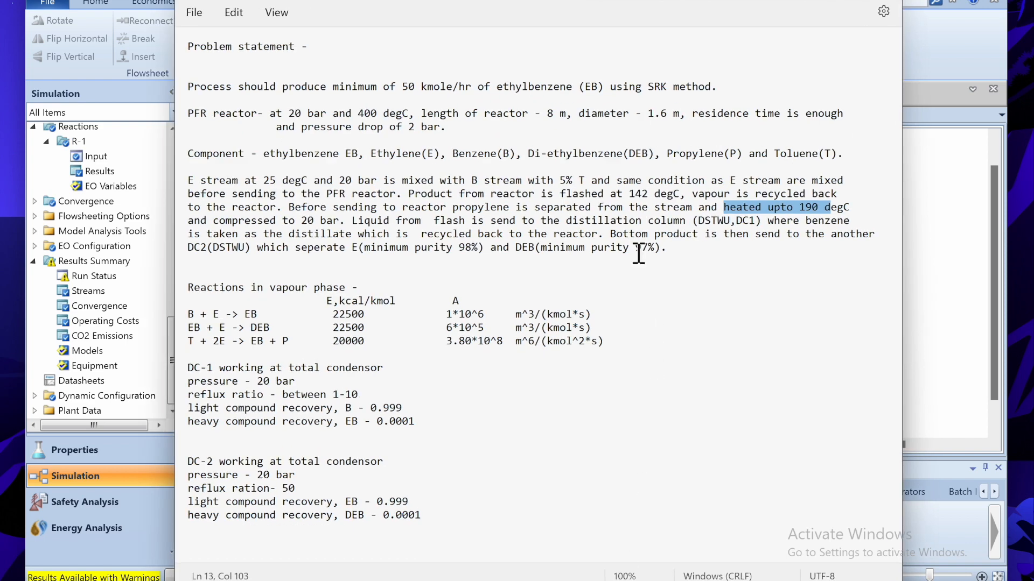
pyautogui.click(664, 236)
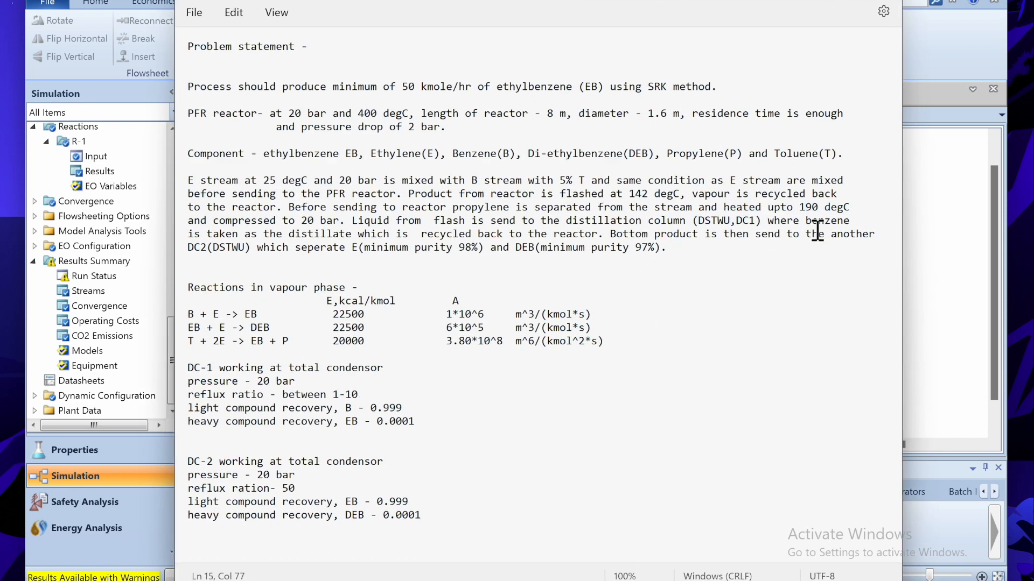
pyautogui.moveTo(808, 225); pyautogui.dragTo(577, 240)
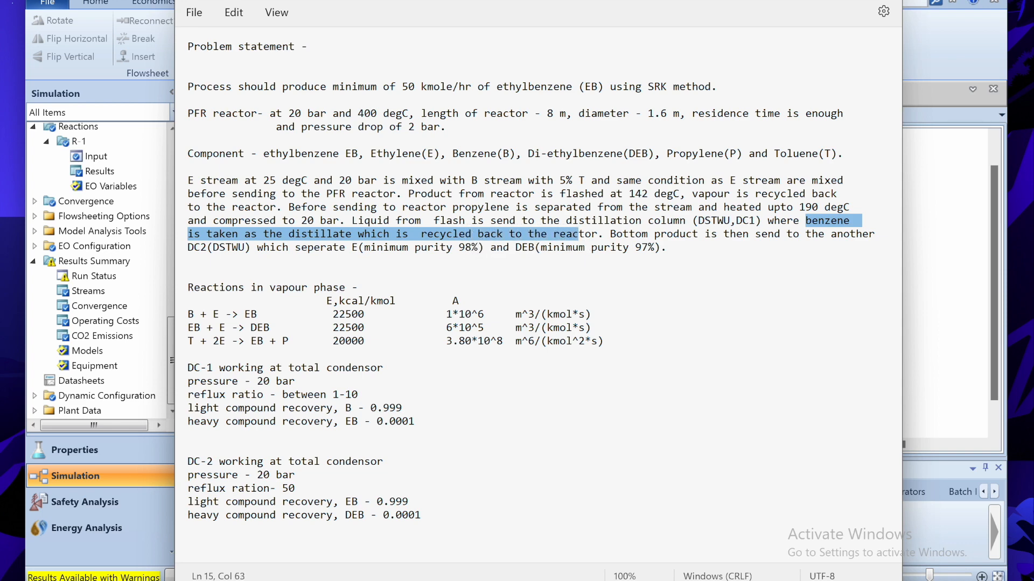
pyautogui.click(816, 1)
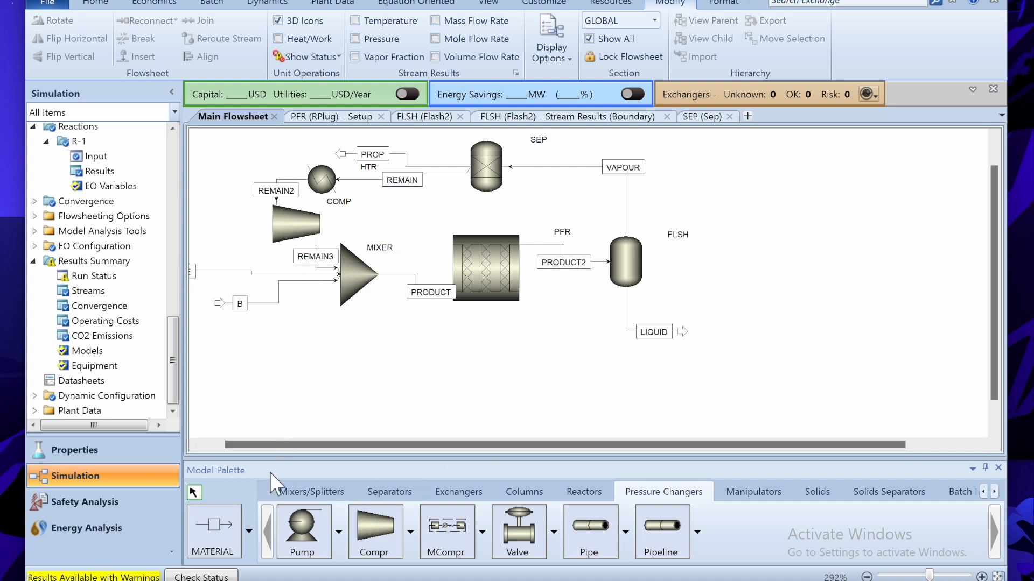
# - Place a DSTWU shortcut column named DC1 beside the flash liquid outlet
pyautogui.click(541, 493)
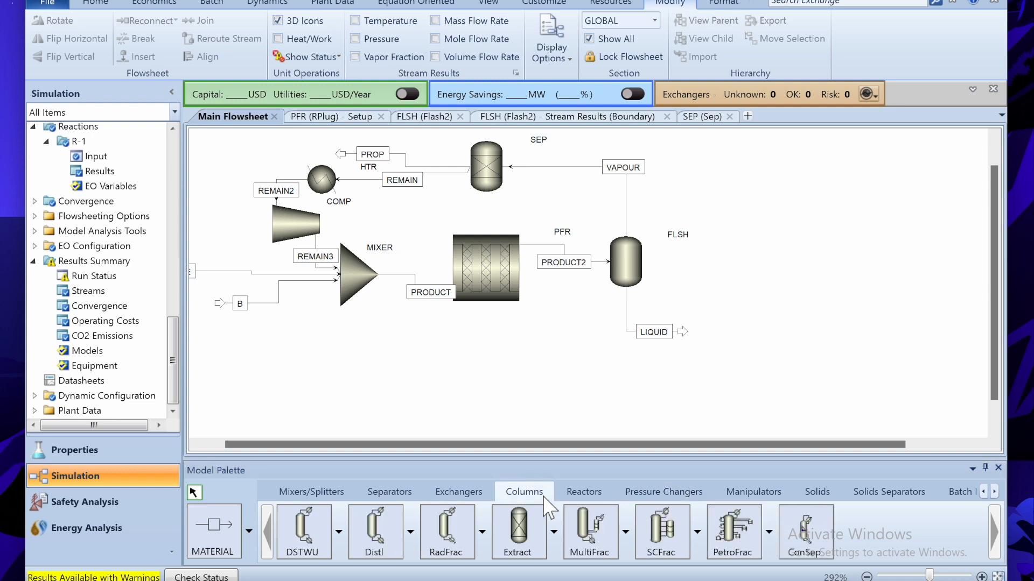
pyautogui.click(302, 538)
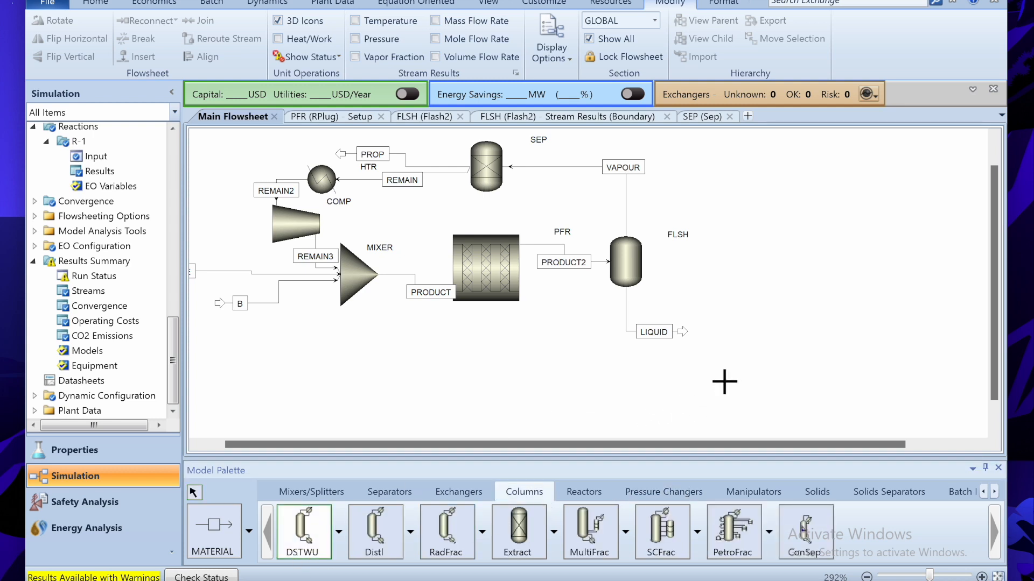
pyautogui.click(722, 374)
pyautogui.write('DC1')
pyautogui.press('Return')
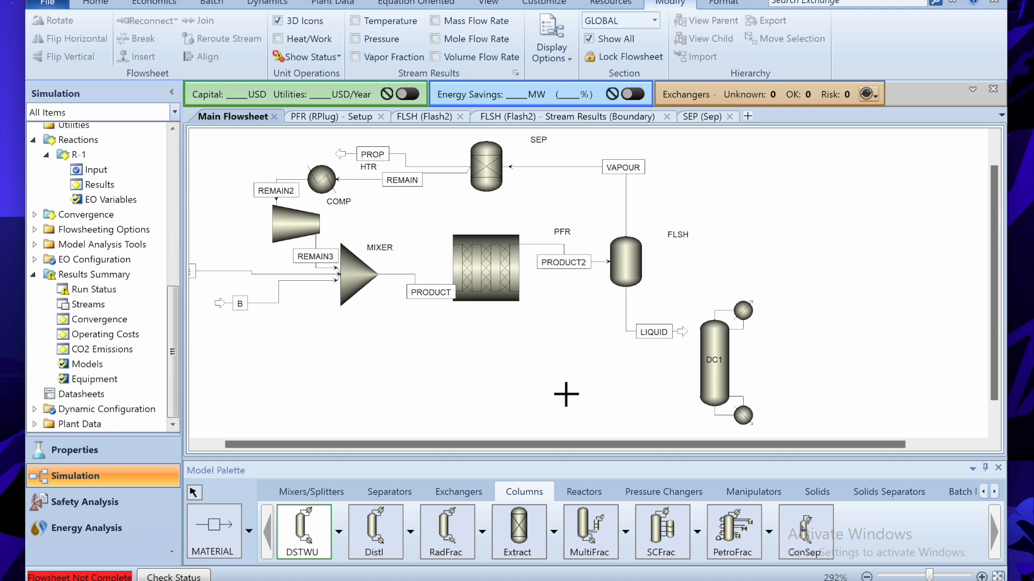
pyautogui.hotkey('alt', 'Tab')
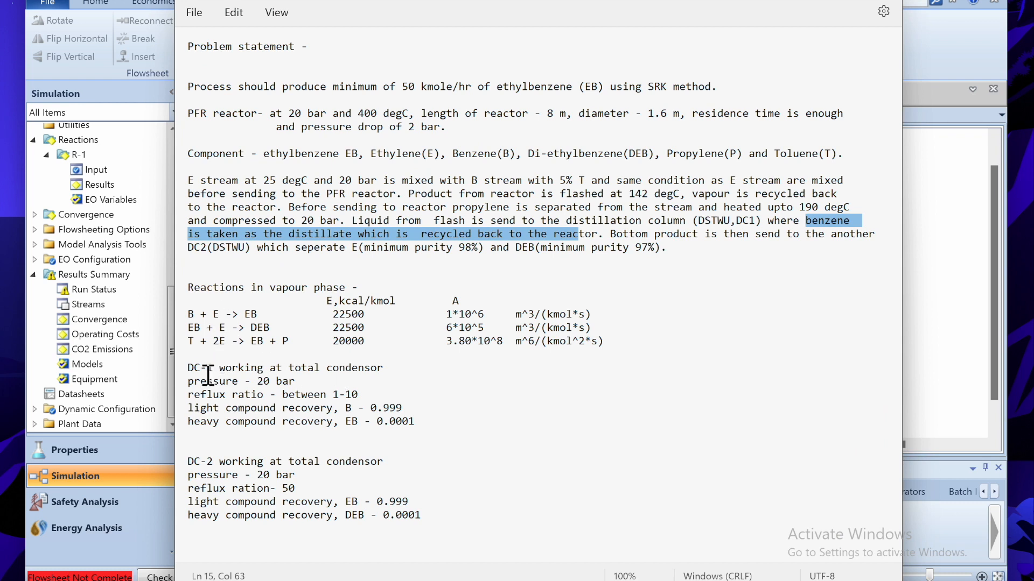
# - Insert a capital 'B' after the E so DC2 reads 'EB(minimum purity 98%)'
pyautogui.moveTo(214, 249); pyautogui.dragTo(256, 251)
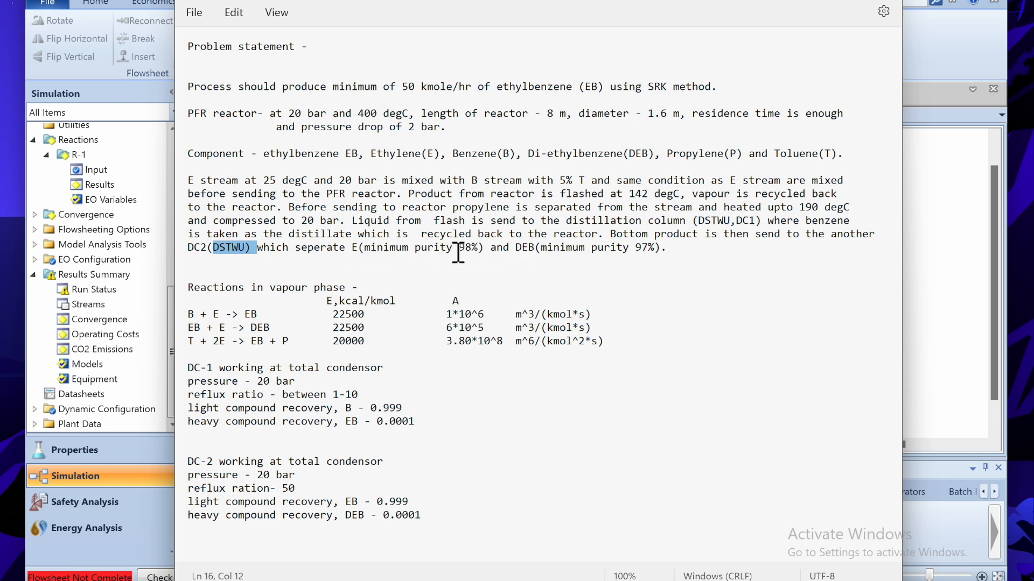
pyautogui.moveTo(351, 253); pyautogui.dragTo(395, 258)
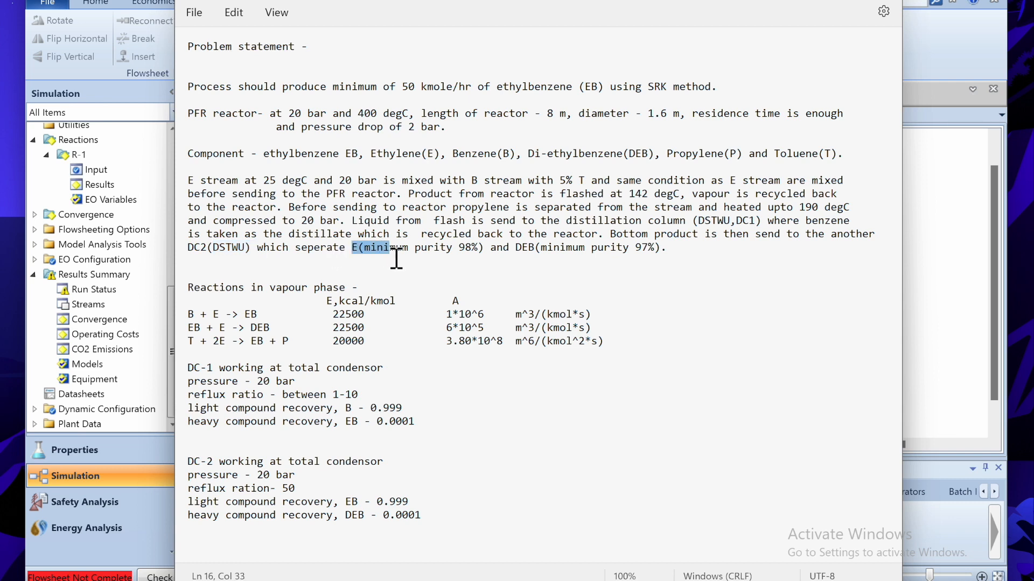
pyautogui.click(359, 253)
pyautogui.write('b')
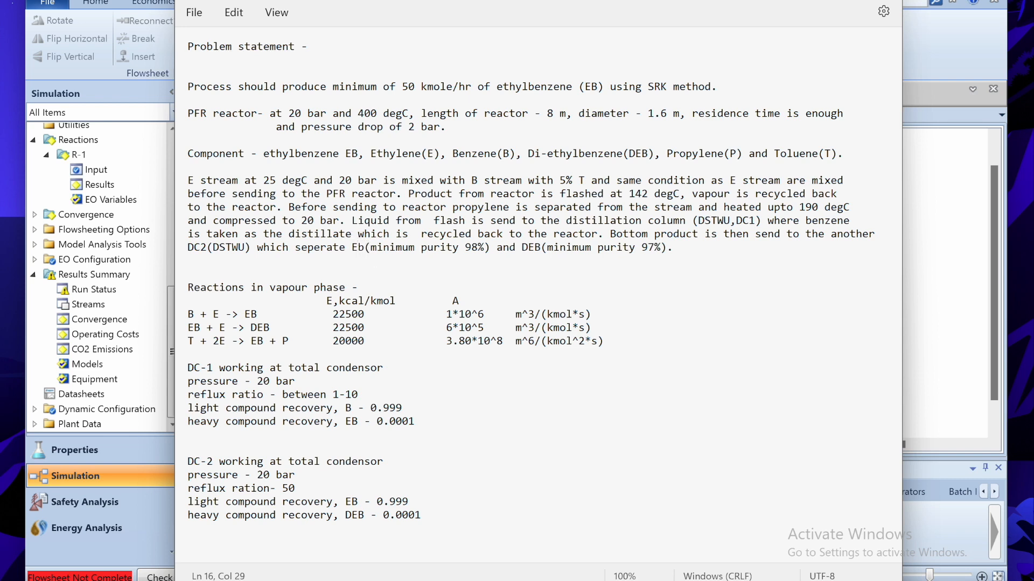
pyautogui.press('BackSpace')
pyautogui.write('B')
# - Connect the flash LIQUID stream to DC1's feed port
pyautogui.click(725, 546)
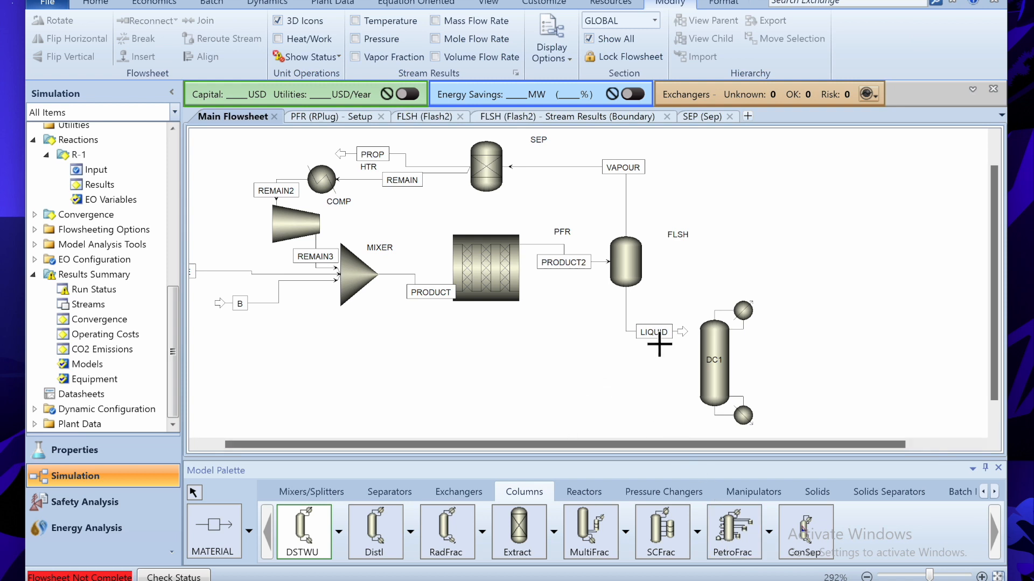
pyautogui.press('Escape')
pyautogui.moveTo(692, 341); pyautogui.dragTo(700, 380)
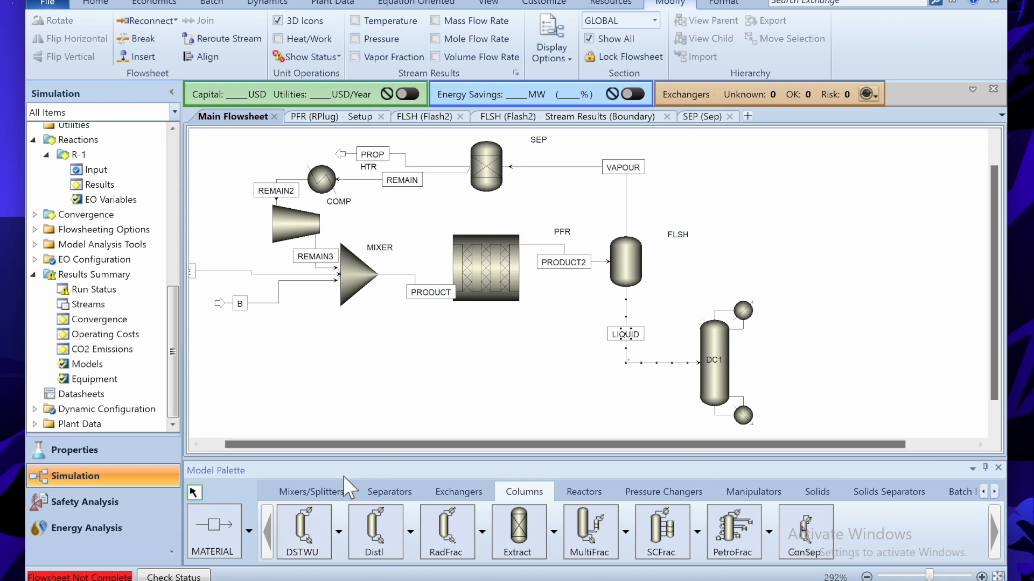
# - Add a distillate stream named BENZENE from DC1's top outlet
pyautogui.click(215, 530)
pyautogui.click(752, 337)
pyautogui.click(854, 319)
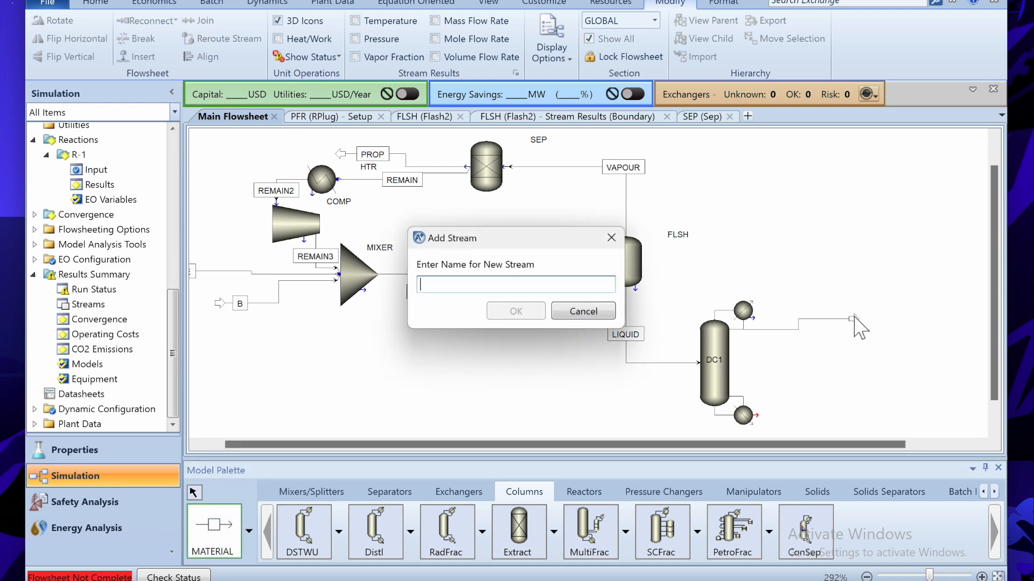
pyautogui.click(648, 574)
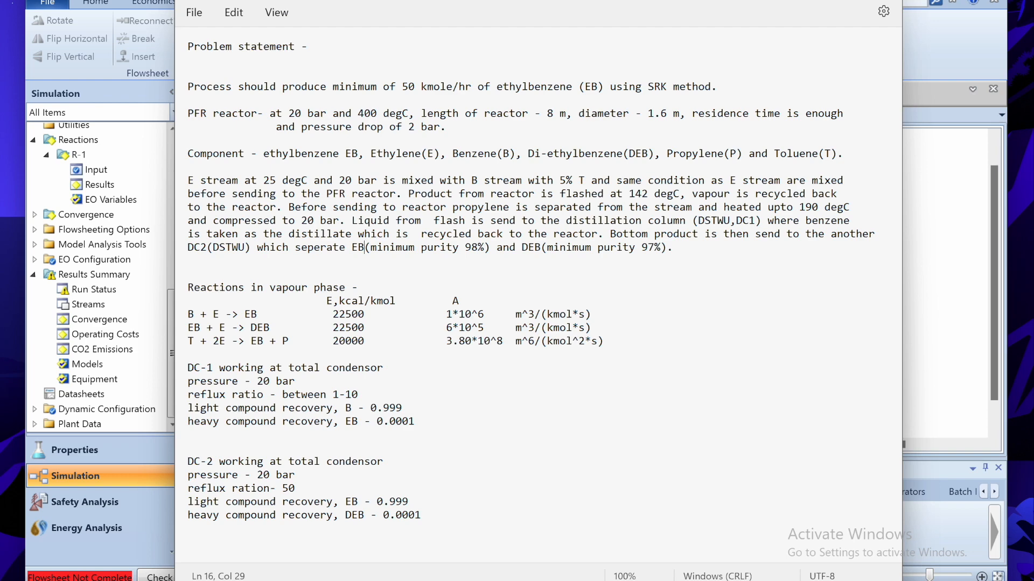
pyautogui.hotkey('alt', 'Tab')
pyautogui.write('BE')
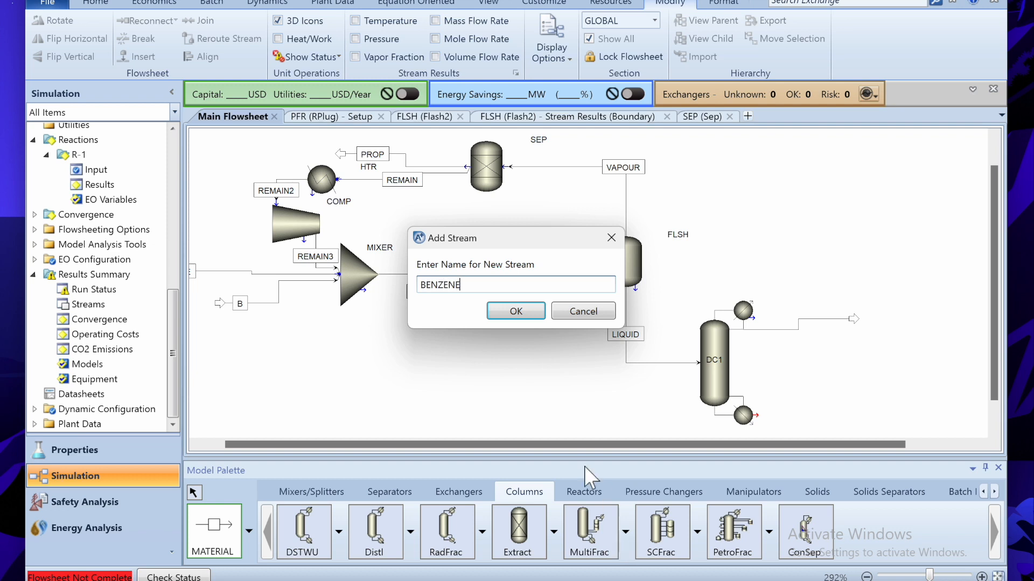
pyautogui.click(516, 311)
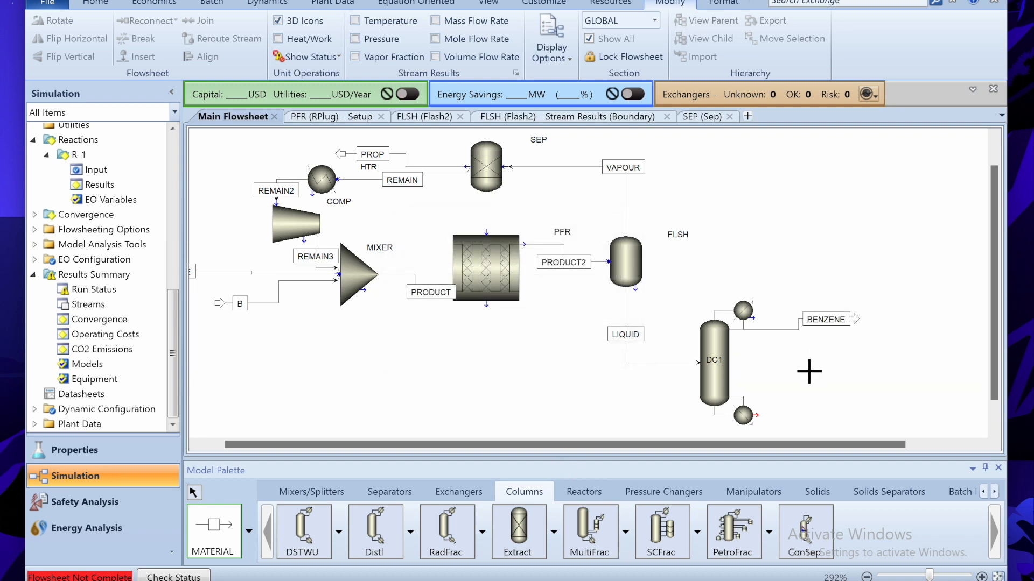
# - Draw a bottoms stream from DC1 and name it BOTTOM
pyautogui.click(764, 424)
pyautogui.click(850, 423)
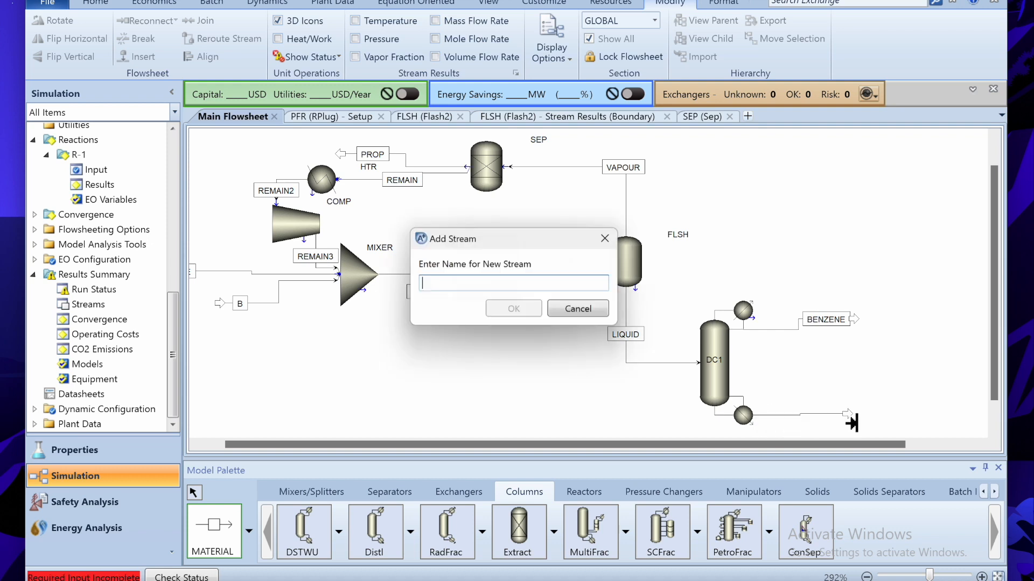
pyautogui.write('BOTTOM')
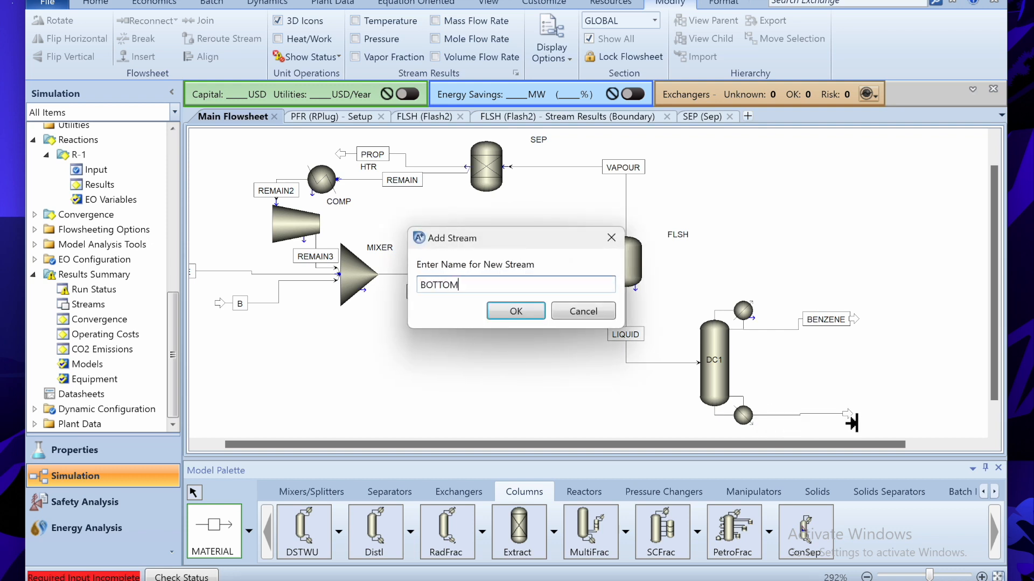
pyautogui.press('Return')
# - Open DC1's input form and review the DC-1 requirements in the problem statement
pyautogui.doubleClick(730, 389)
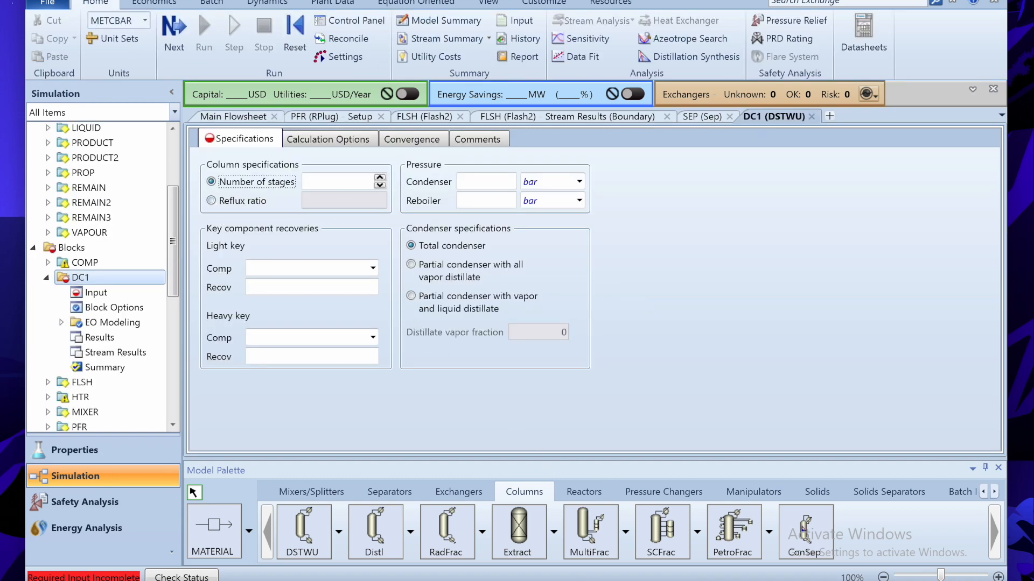
pyautogui.hotkey('alt', 'Tab')
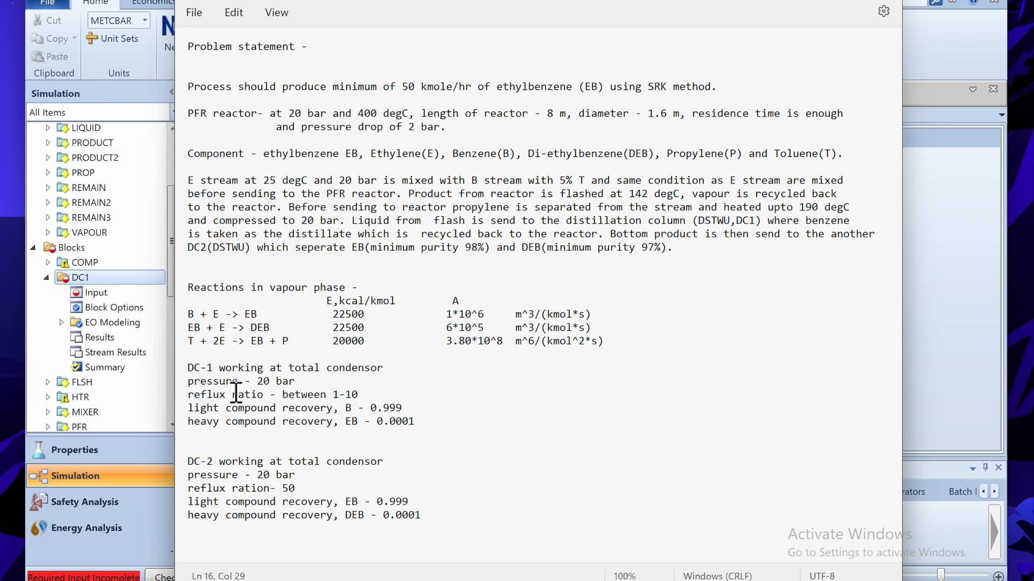
pyautogui.moveTo(188, 369); pyautogui.dragTo(419, 410)
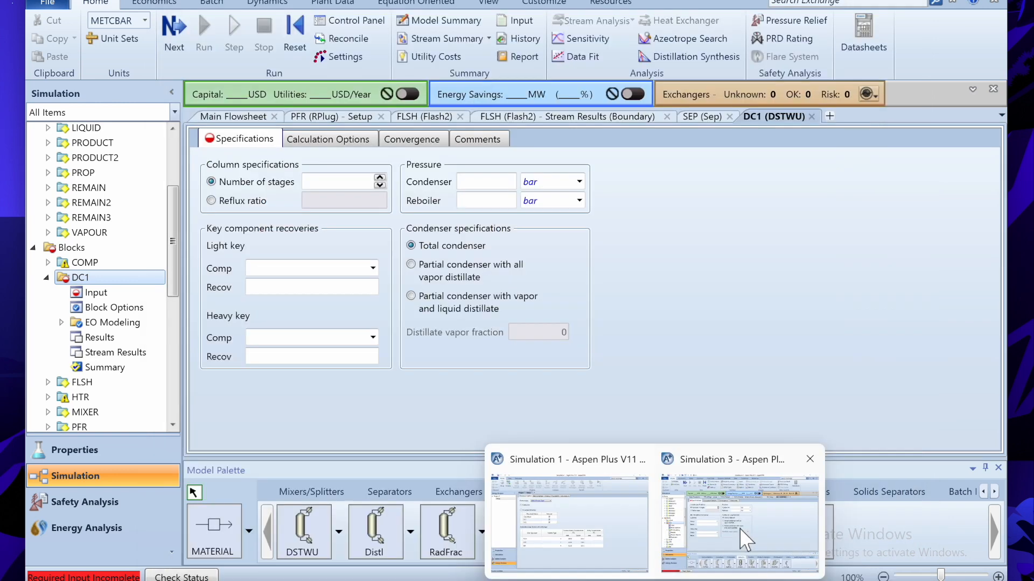
pyautogui.click(738, 528)
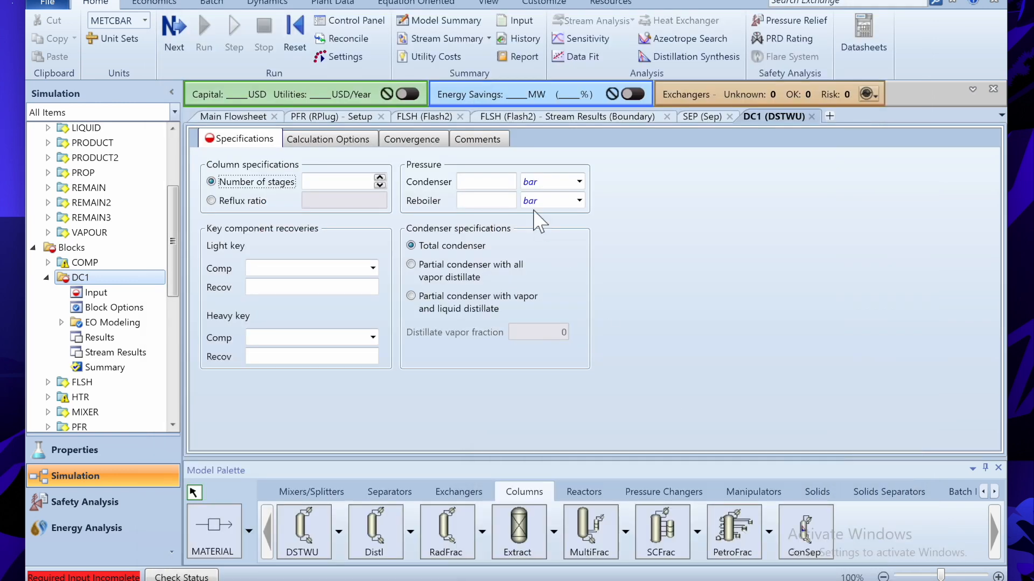
# - Set DC1 condenser and reboiler pressures to 20 bar and reflux ratio to 10
pyautogui.click(492, 177)
pyautogui.click(493, 179)
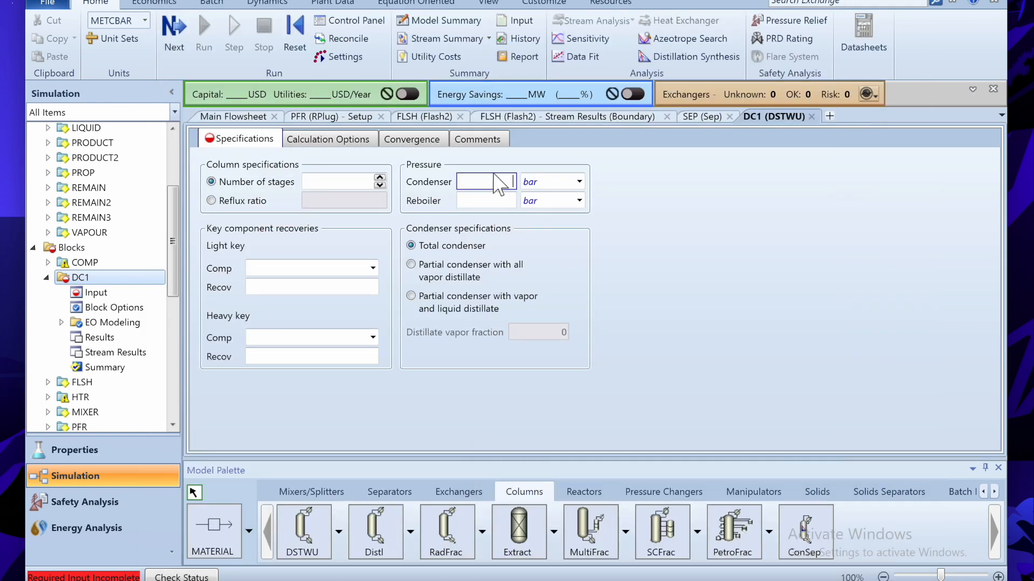
pyautogui.write('20')
pyautogui.click(488, 206)
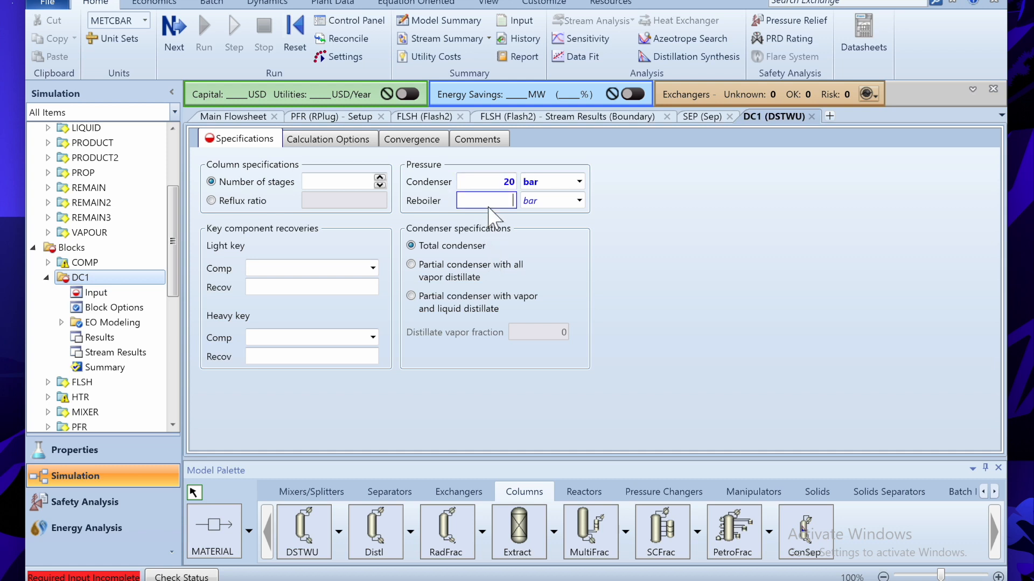
pyautogui.write('20')
pyautogui.click(252, 201)
pyautogui.click(337, 202)
pyautogui.write('10')
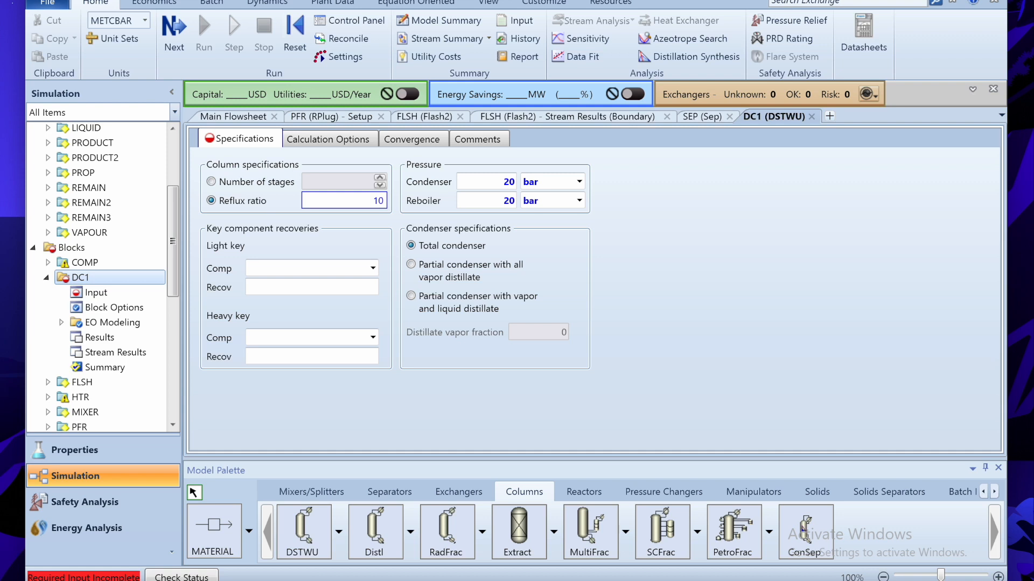
# - Set light key B with recovery 0.999 and heavy key EB with recovery 0.0001
pyautogui.click(374, 268)
pyautogui.click(374, 270)
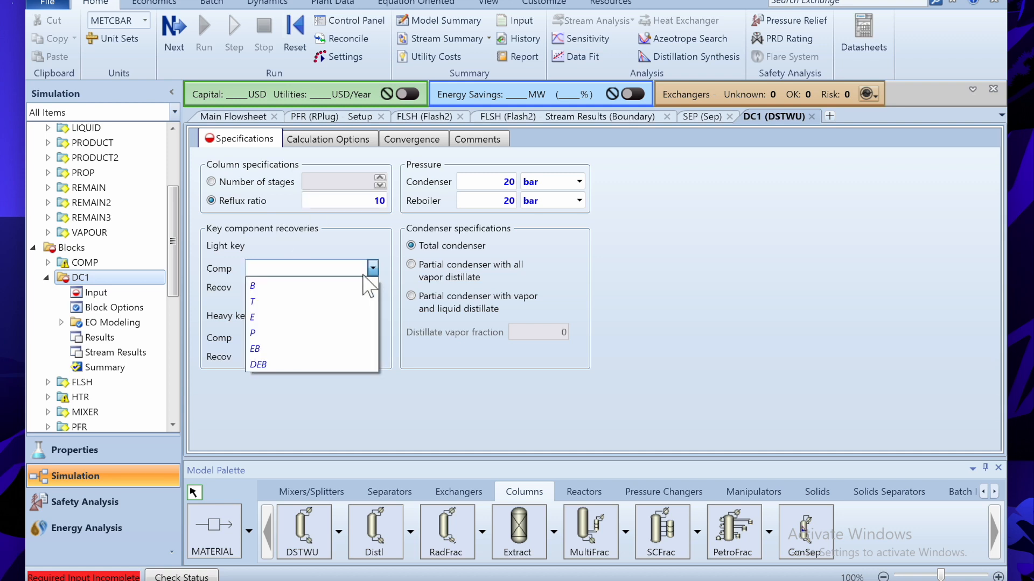
pyautogui.click(346, 287)
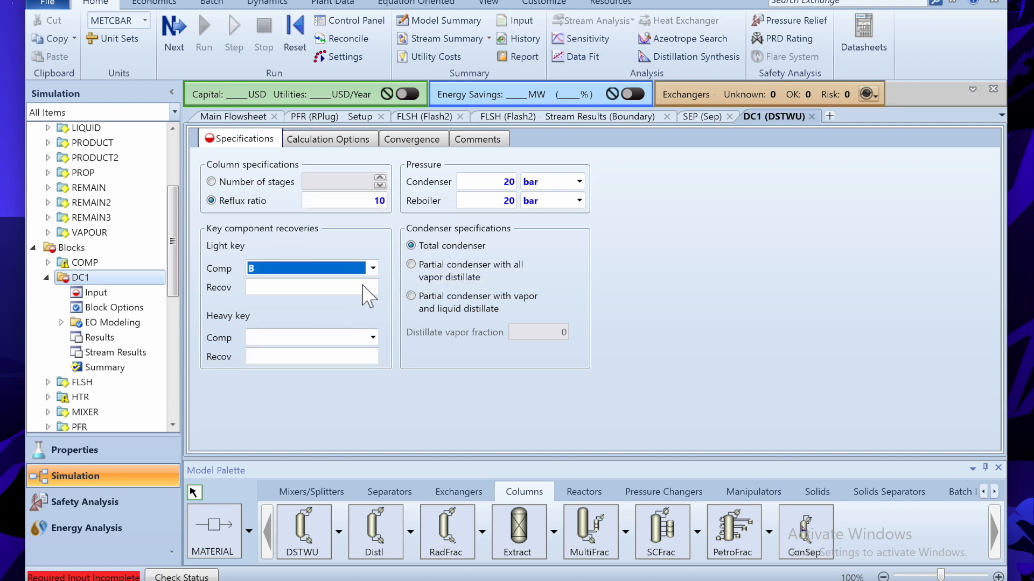
pyautogui.click(362, 287)
pyautogui.write('0.999')
pyautogui.click(373, 338)
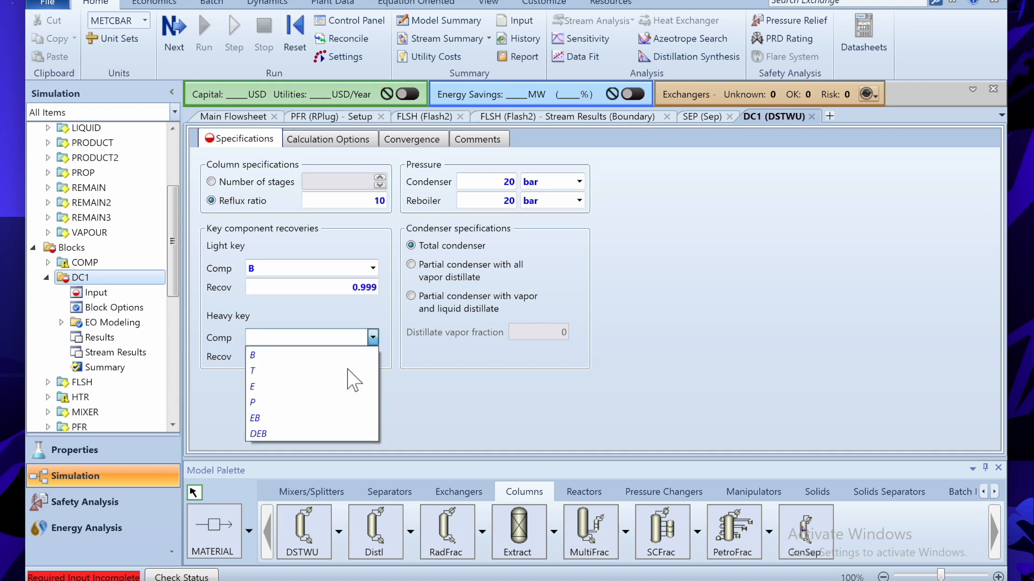
pyautogui.click(318, 418)
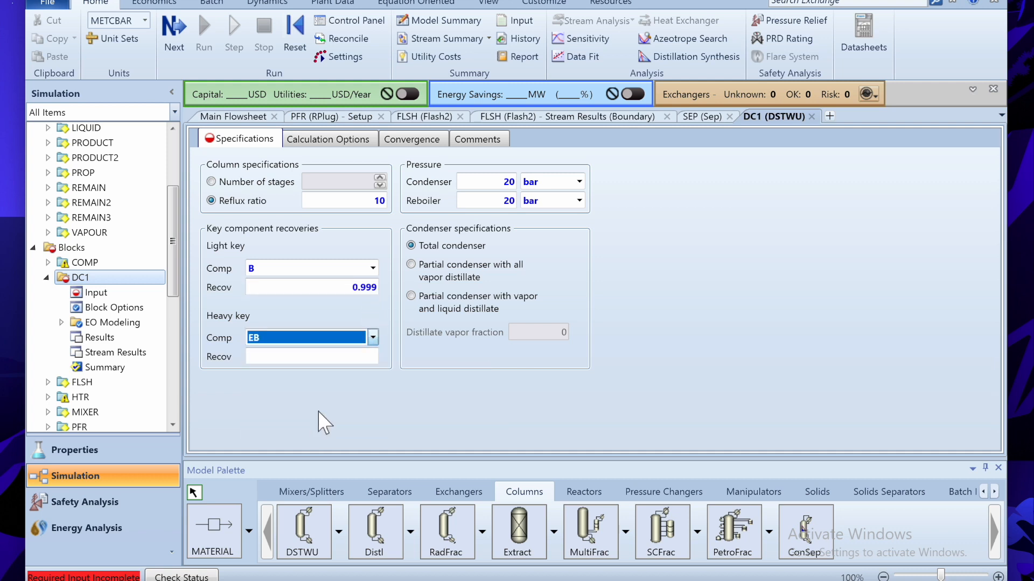
pyautogui.click(375, 358)
pyautogui.write('0.0001')
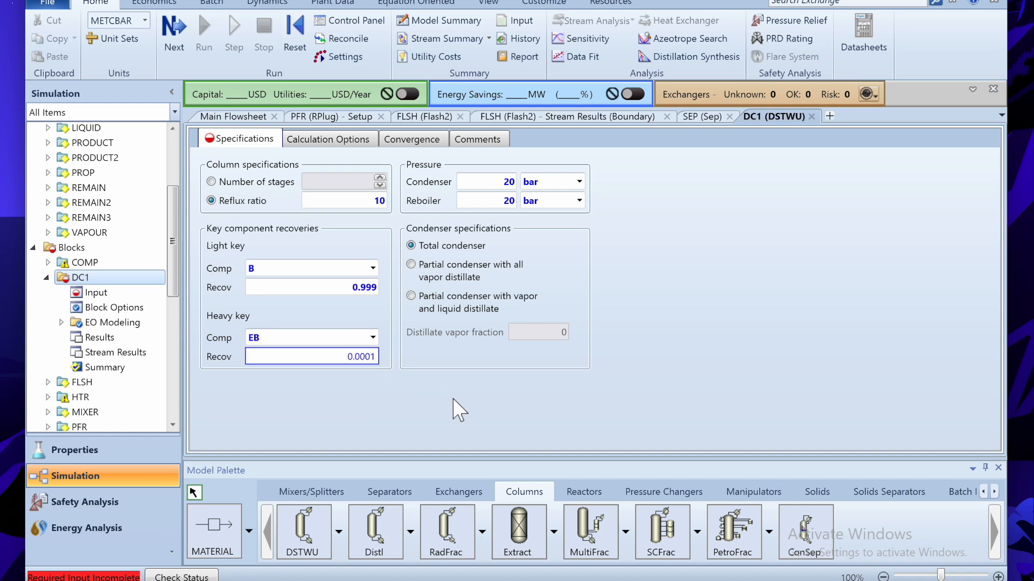
pyautogui.press('Return')
pyautogui.hotkey('alt', 'Tab')
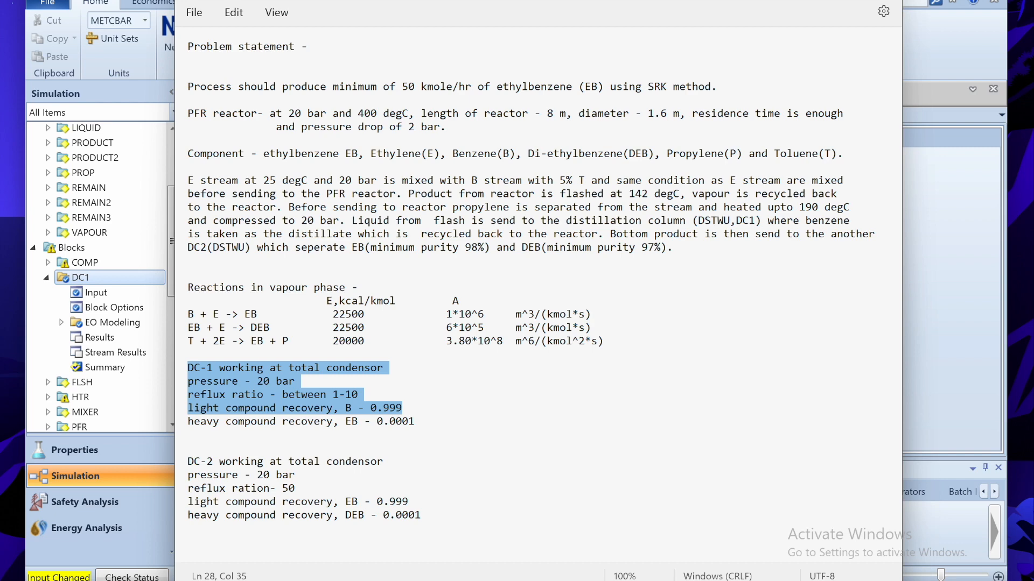
# - Reset and rerun the simulation with DC1 specified, then dismiss the warnings on the main flowsheet
pyautogui.hotkey('alt', 'Tab')
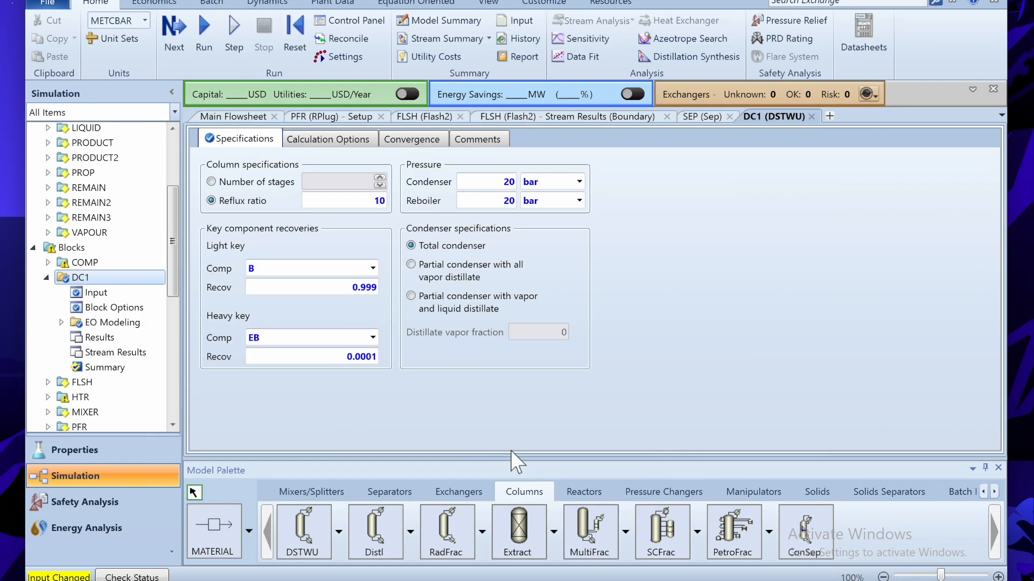
pyautogui.click(291, 49)
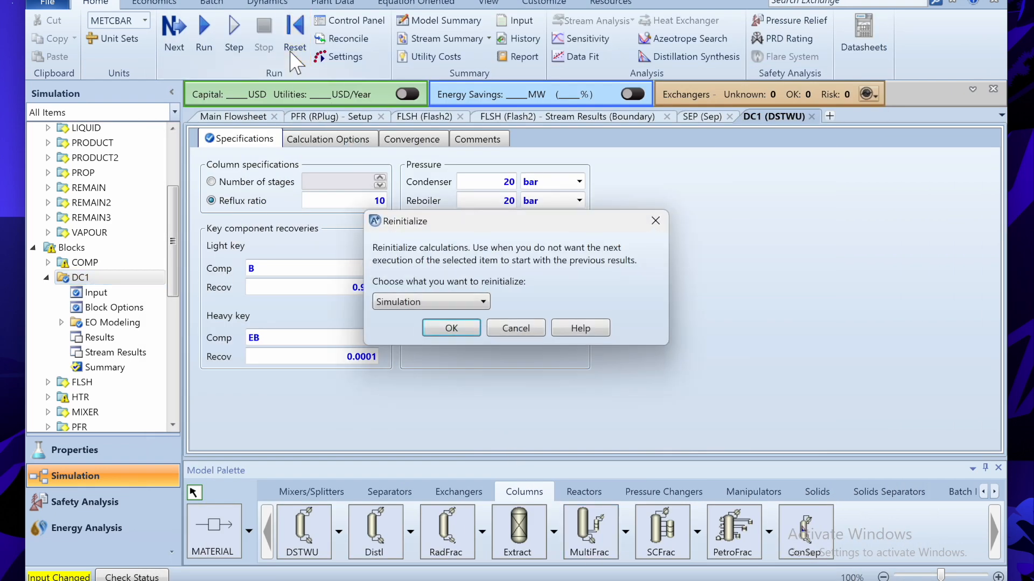
pyautogui.press('Return')
pyautogui.click(204, 32)
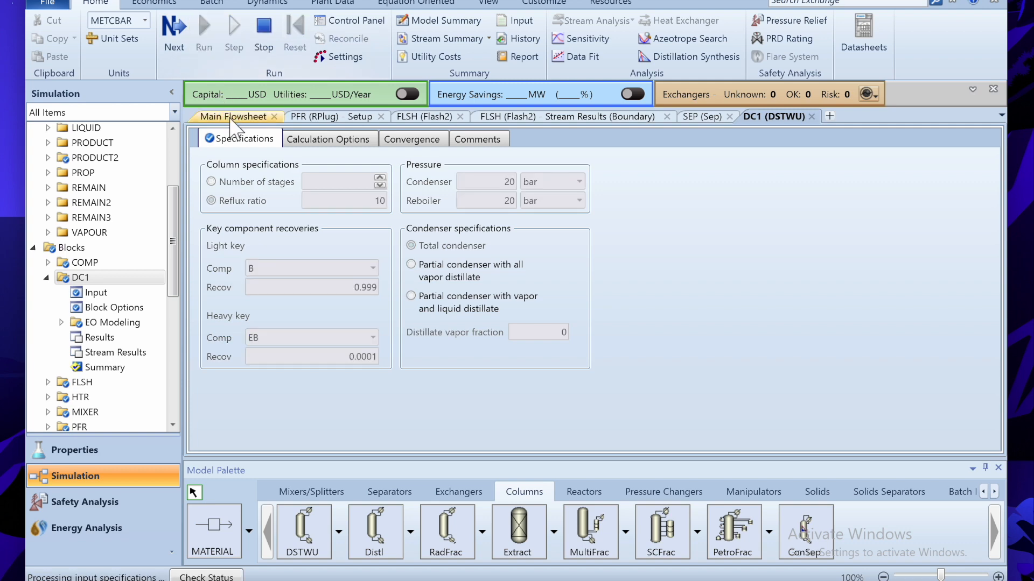
pyautogui.click(233, 118)
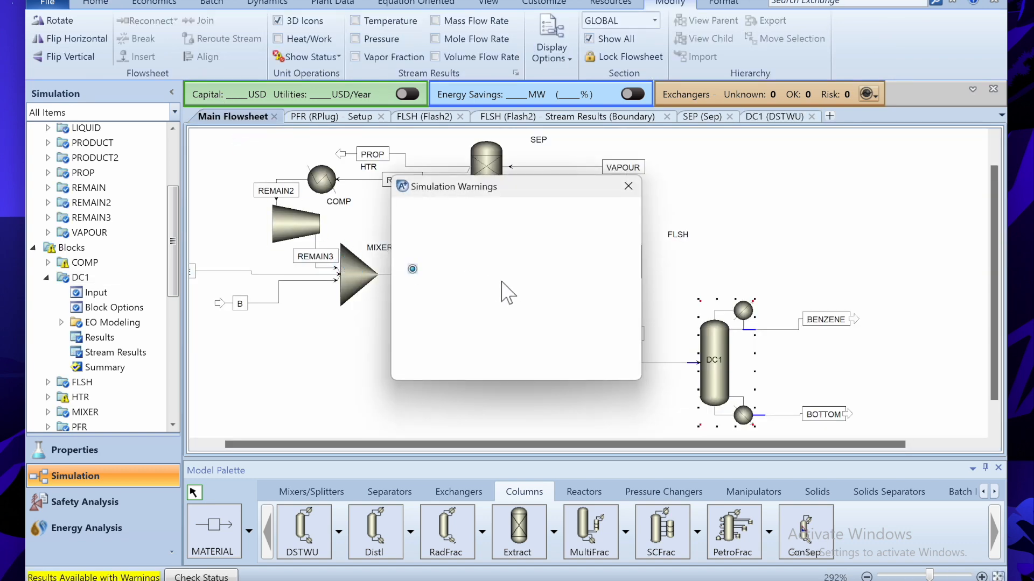
pyautogui.click(628, 186)
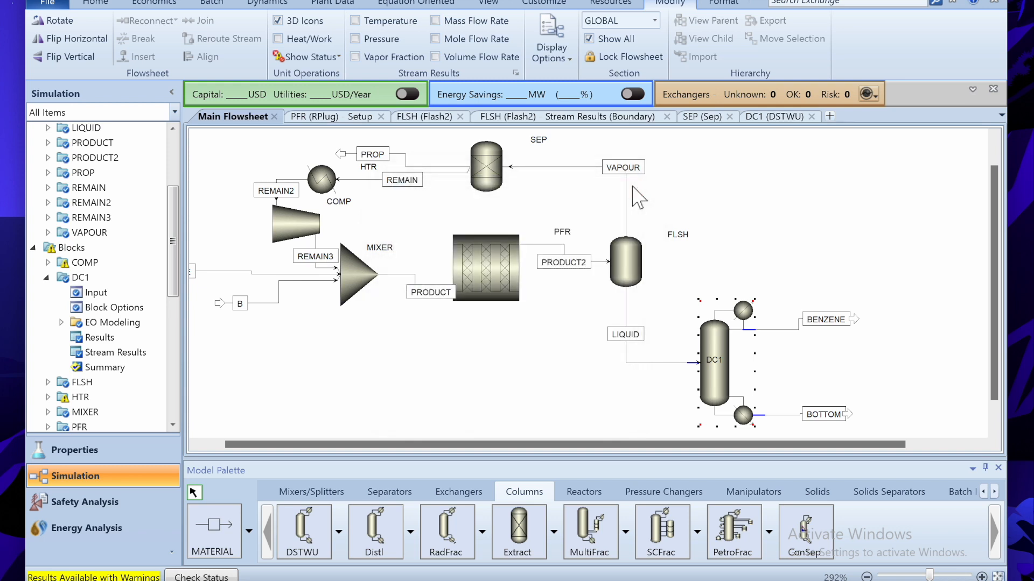
pyautogui.click(769, 206)
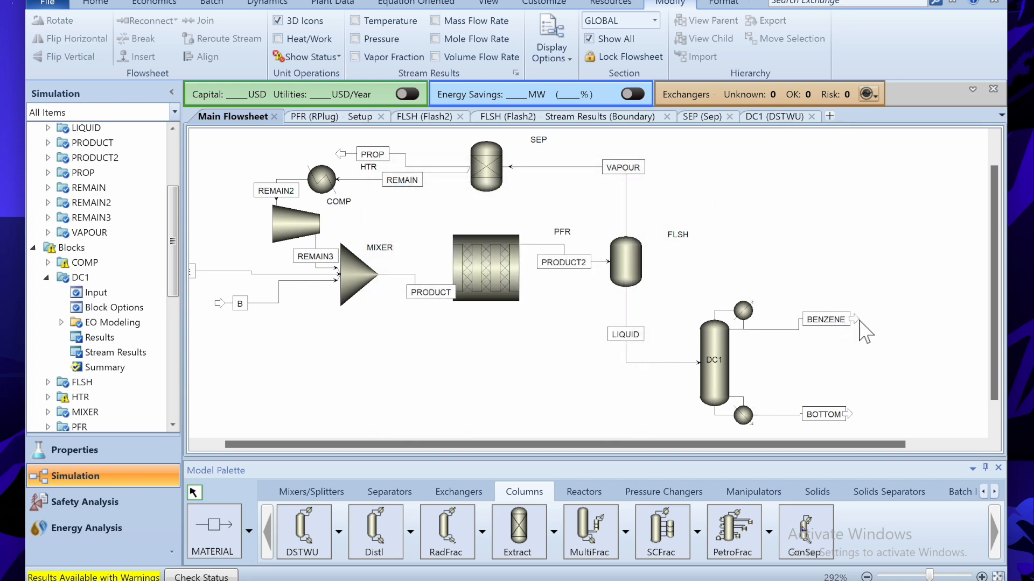
# - Reconnect BENZENE into MIXER, reinitialize and rerun, and view the MIXER errors in Run Status
pyautogui.moveTo(859, 323); pyautogui.dragTo(335, 283)
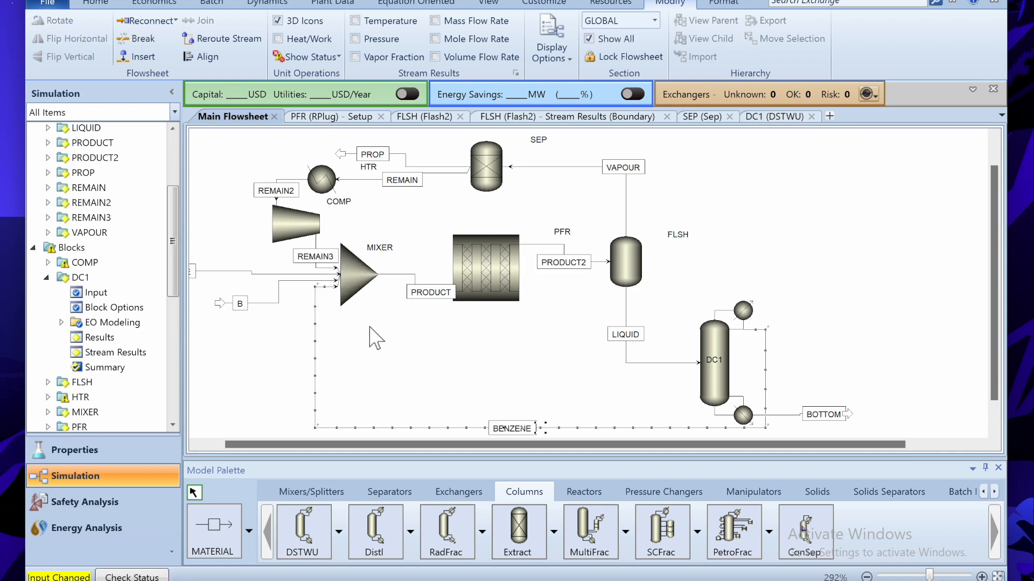
pyautogui.hotkey('shift', 'F5')
pyautogui.press('Return')
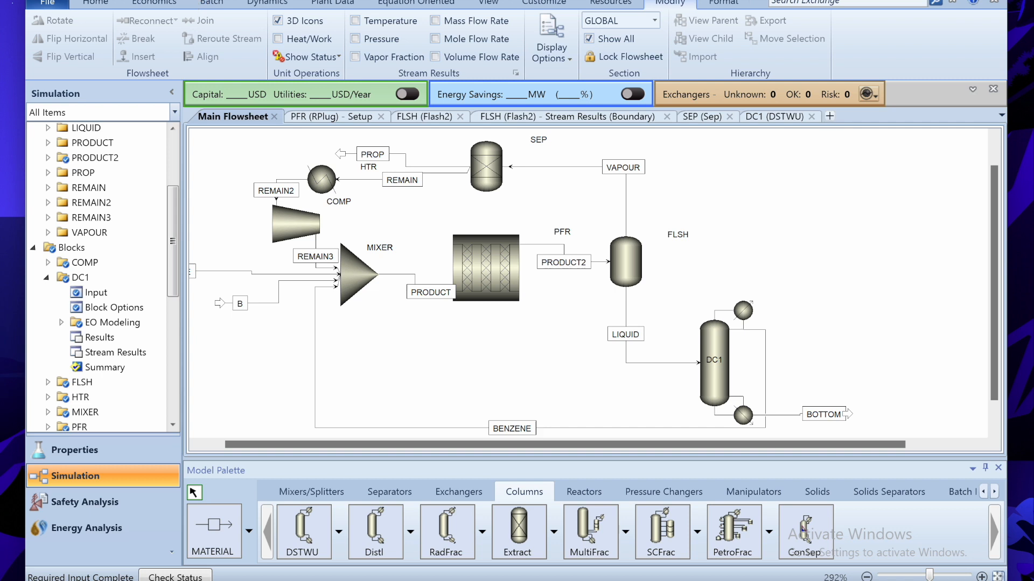
pyautogui.press('F5')
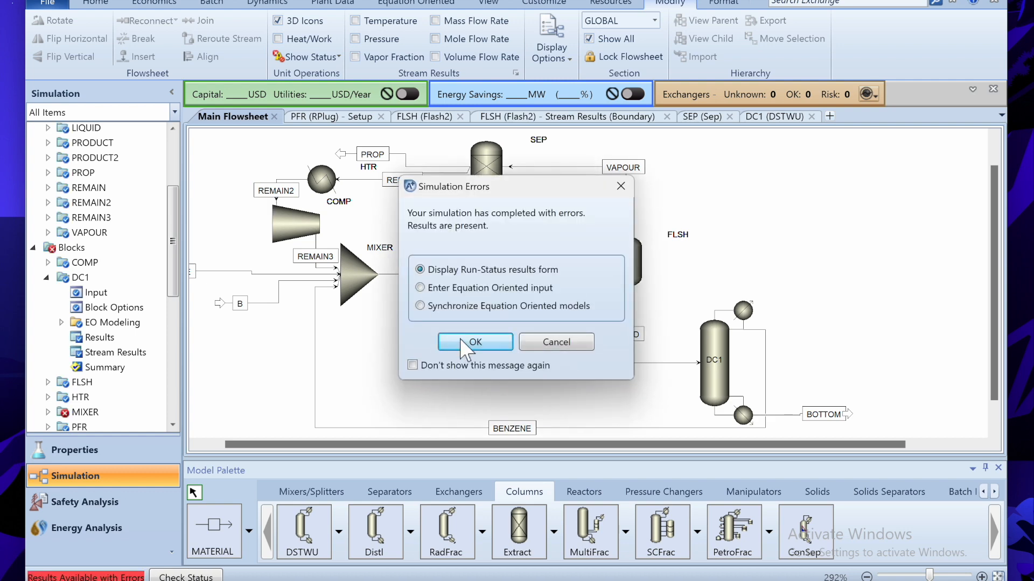
pyautogui.click(460, 341)
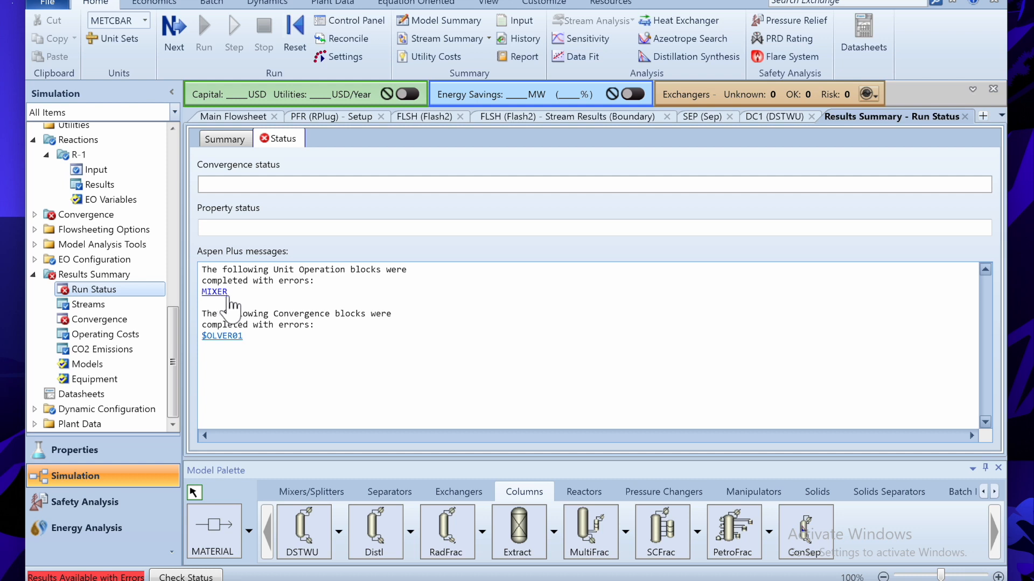
# - Close Run Status and move the B and E feed stream starts left of MIXER
pyautogui.click(964, 117)
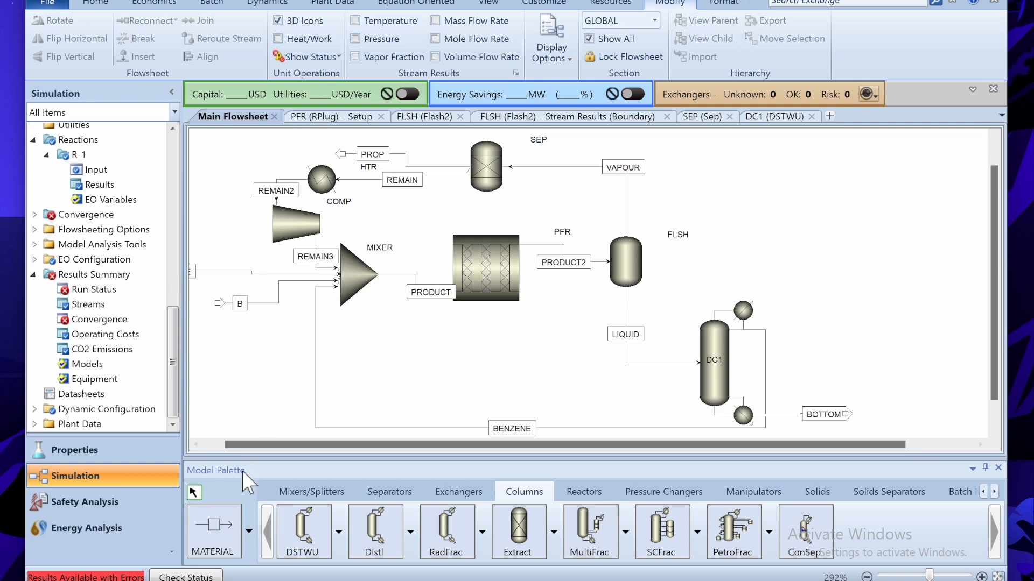
pyautogui.click(198, 445)
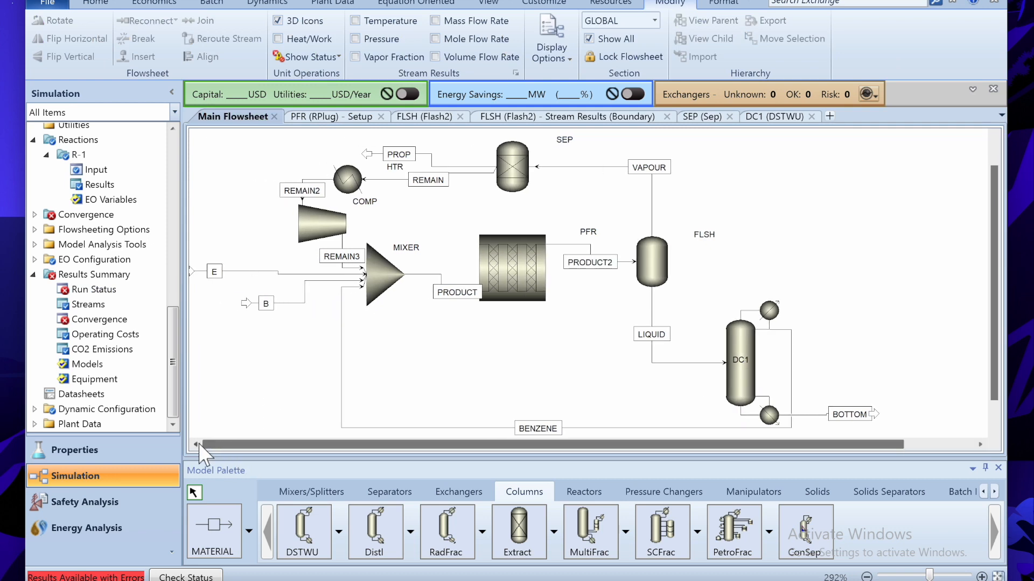
pyautogui.click(197, 444)
pyautogui.click(296, 307)
pyautogui.moveTo(259, 315); pyautogui.dragTo(232, 321)
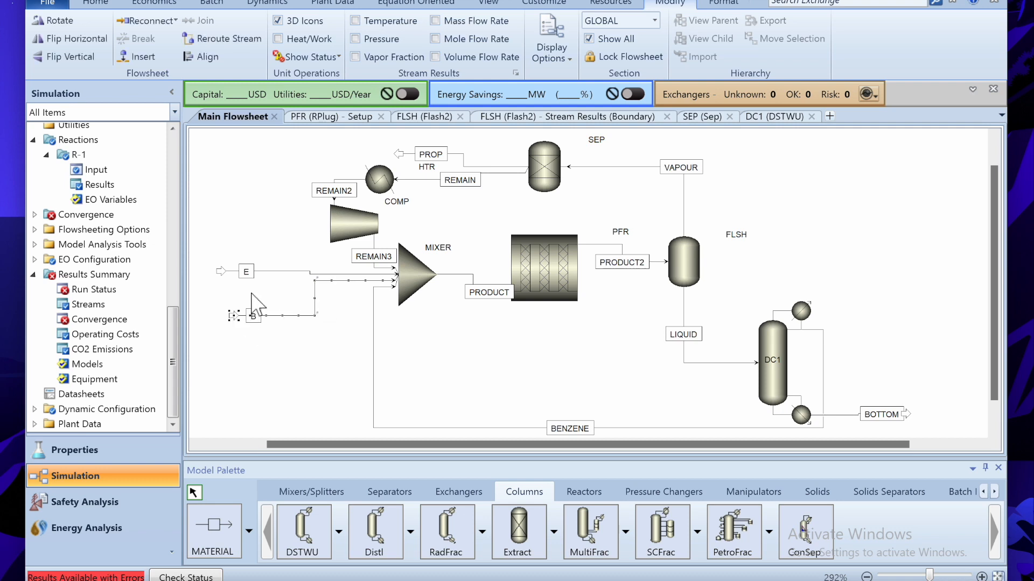
pyautogui.click(268, 282)
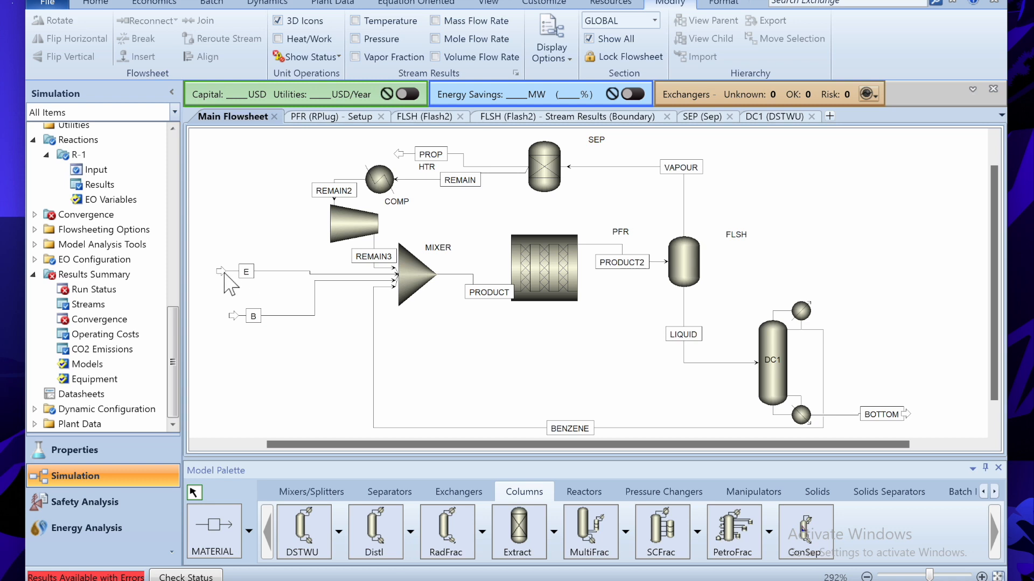
pyautogui.moveTo(220, 270); pyautogui.dragTo(226, 259)
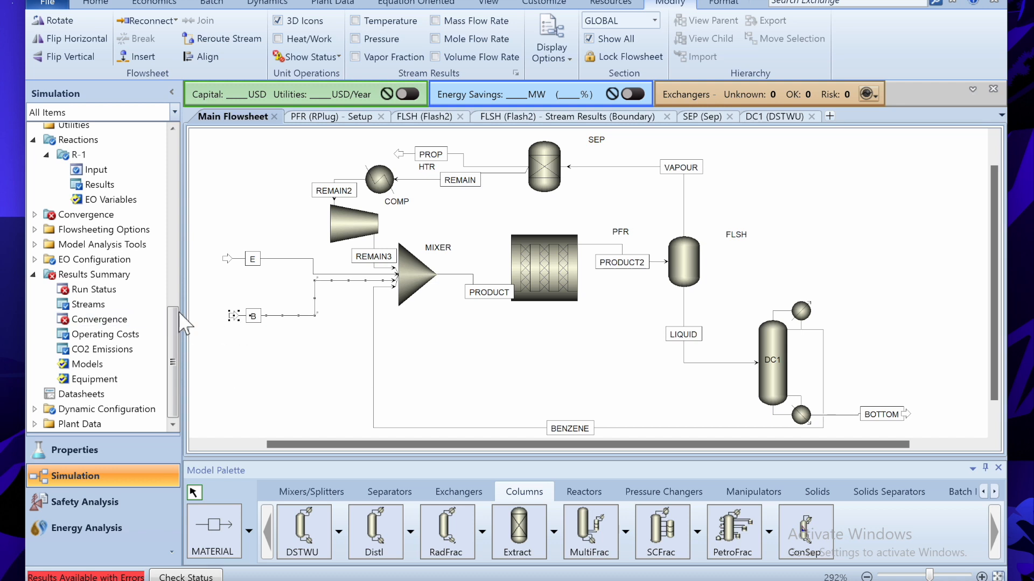
# - Select feed stream B on the Main Flowsheet
pyautogui.click(280, 323)
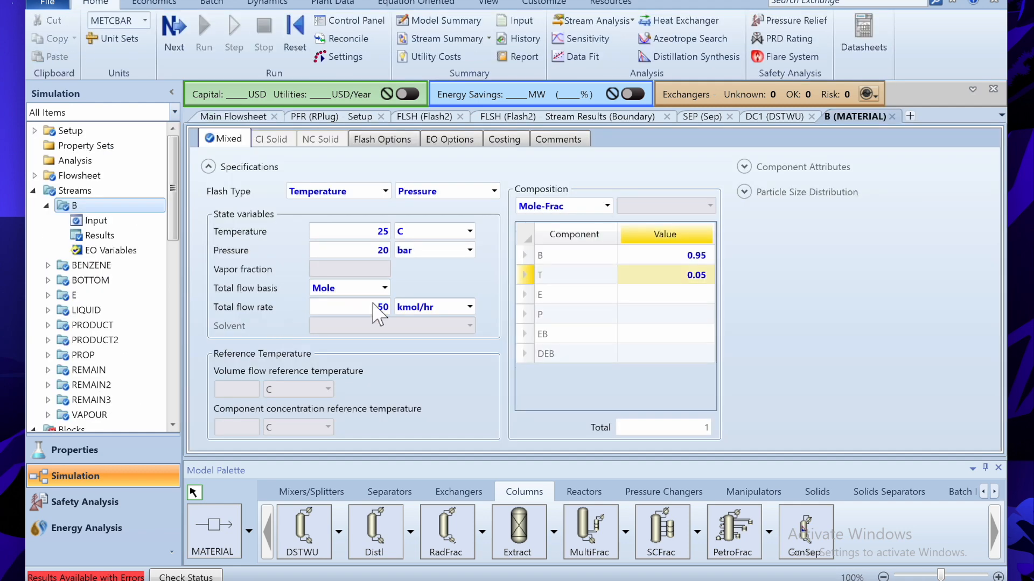
# - Set feed B's total flow rate to 70 kmol/hr
pyautogui.doubleClick(383, 308)
pyautogui.write('70')
pyautogui.click(230, 116)
pyautogui.click(276, 257)
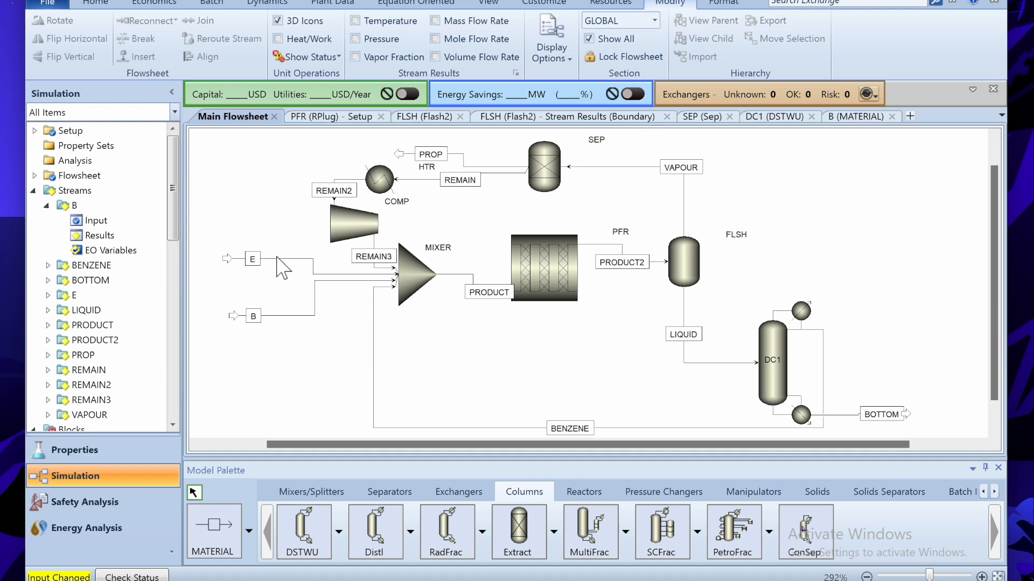
# - Set feed E's total flow rate to 80 kmol/hr
pyautogui.click(276, 259)
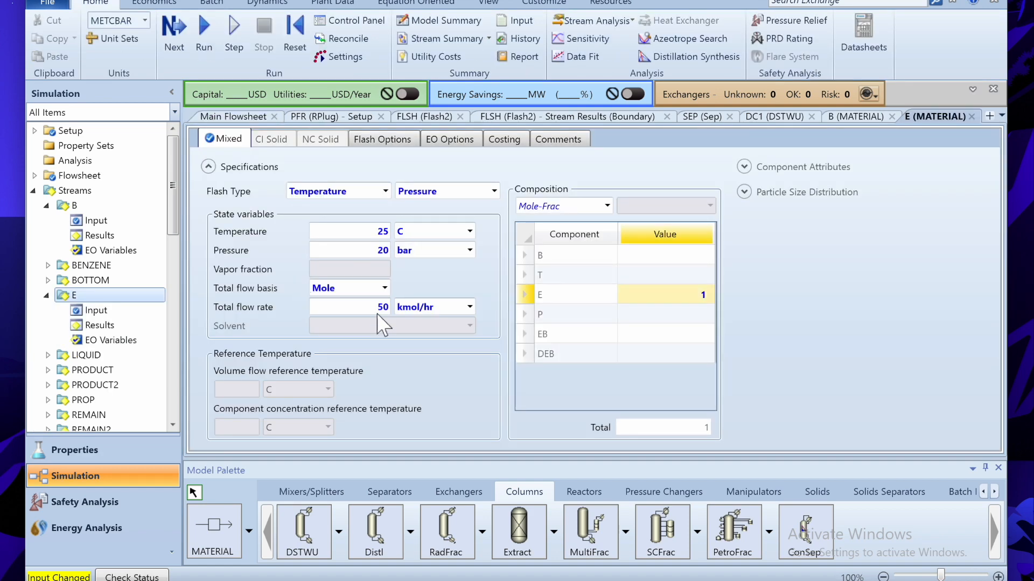
pyautogui.click(386, 311)
pyautogui.write('80')
pyautogui.click(478, 399)
# - Reinitialize and rerun the simulation with the new feed flows
pyautogui.click(294, 33)
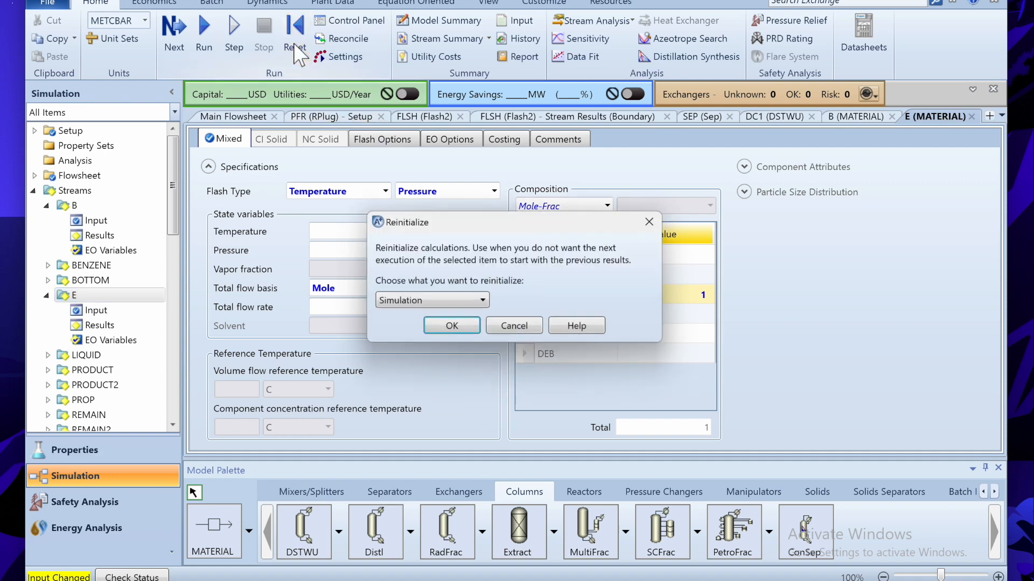
pyautogui.press('Return')
pyautogui.click(203, 32)
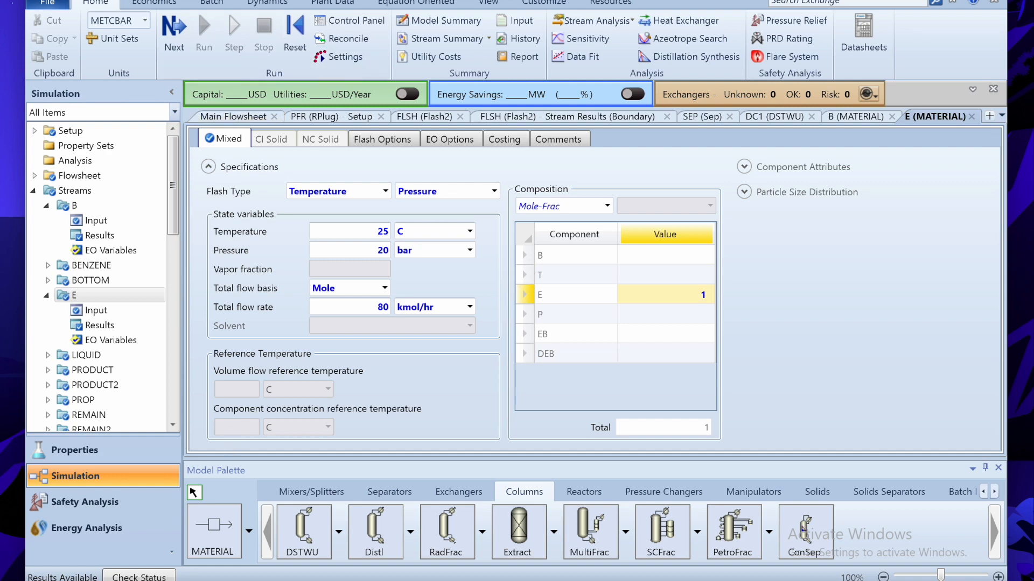
# - Close the E, B and DC1 forms and glance at the problem statement notes
pyautogui.click(972, 115)
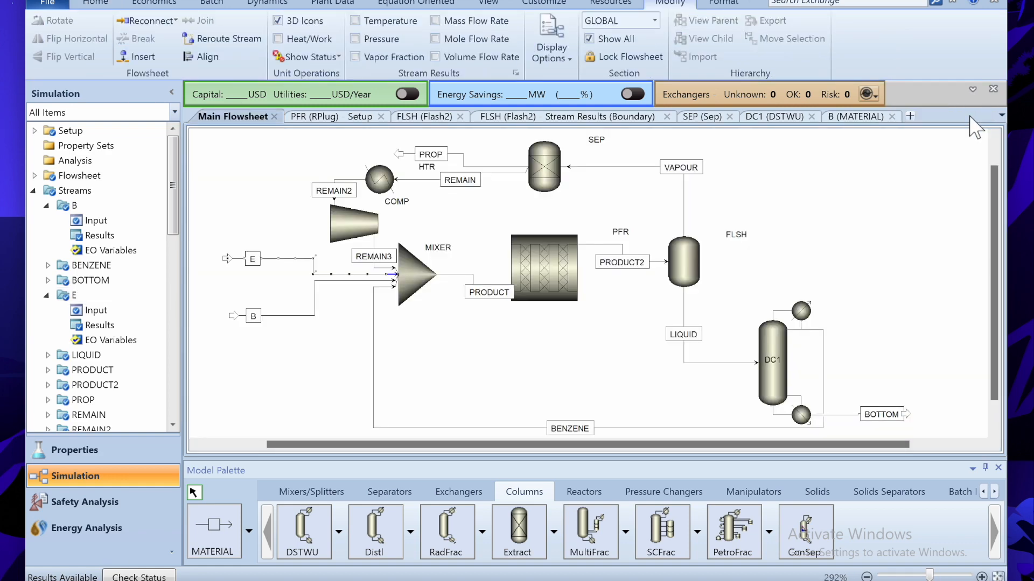
pyautogui.click(892, 117)
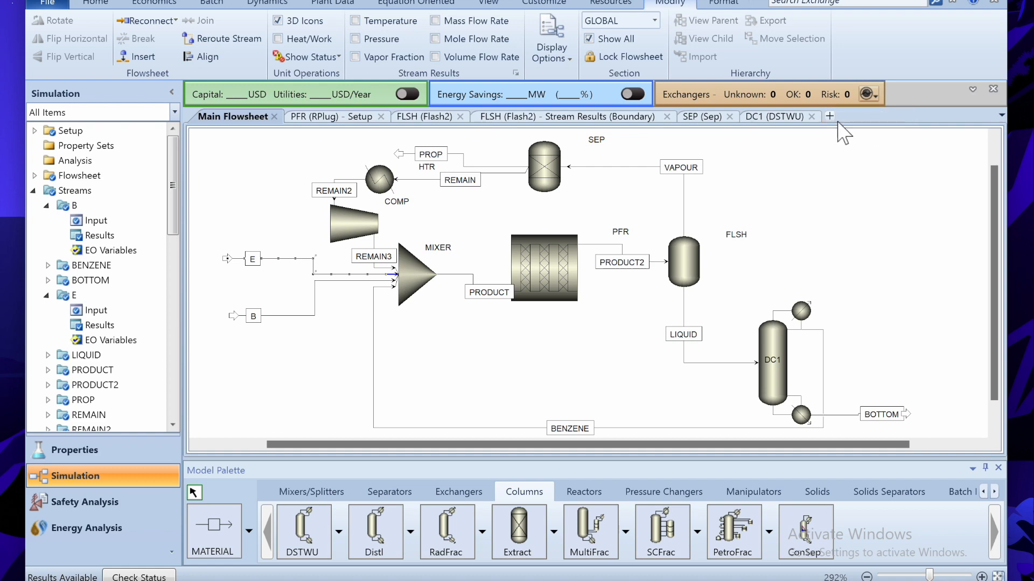
pyautogui.click(812, 116)
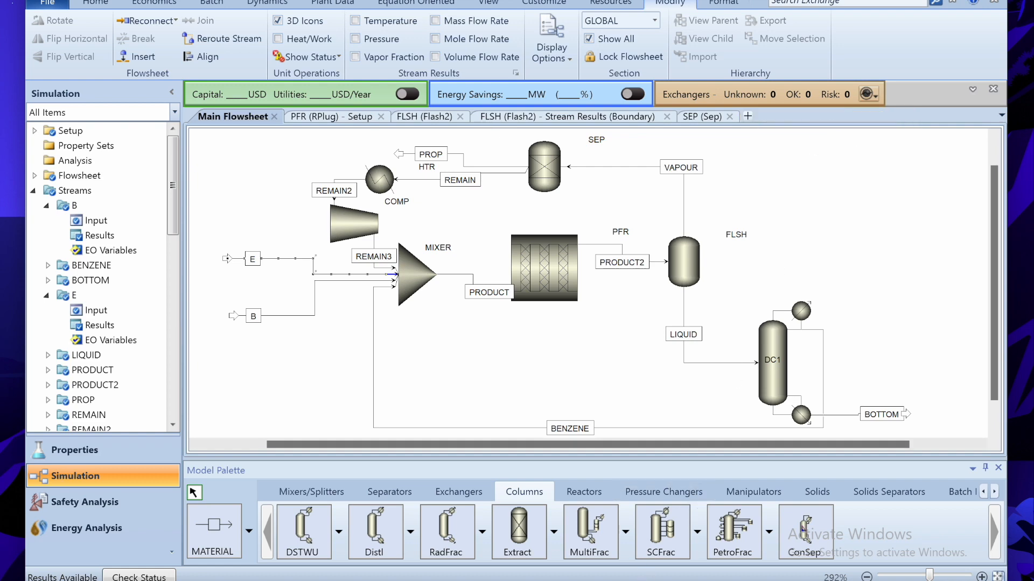
pyautogui.hotkey('alt', 'Tab')
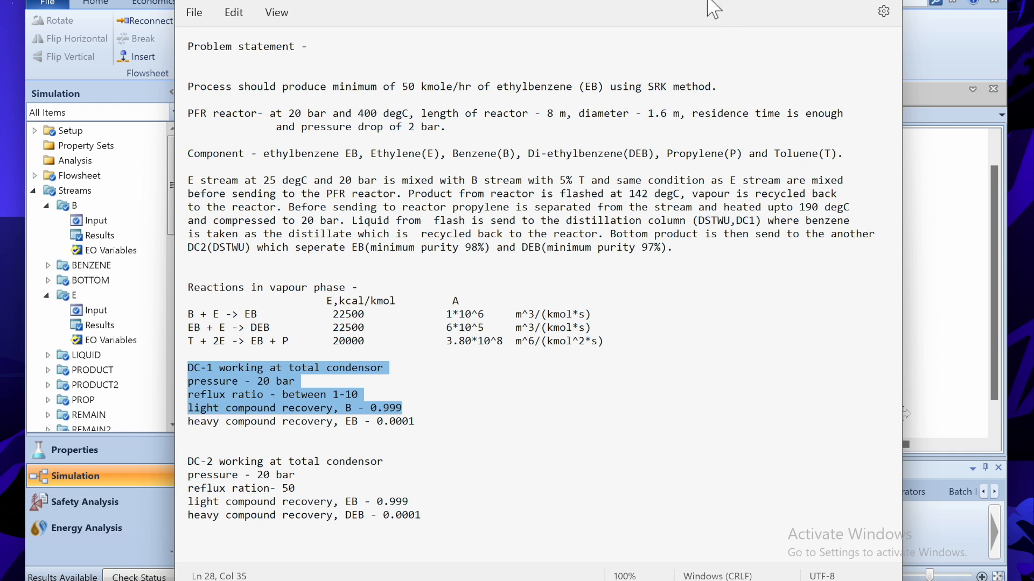
pyautogui.click(824, 5)
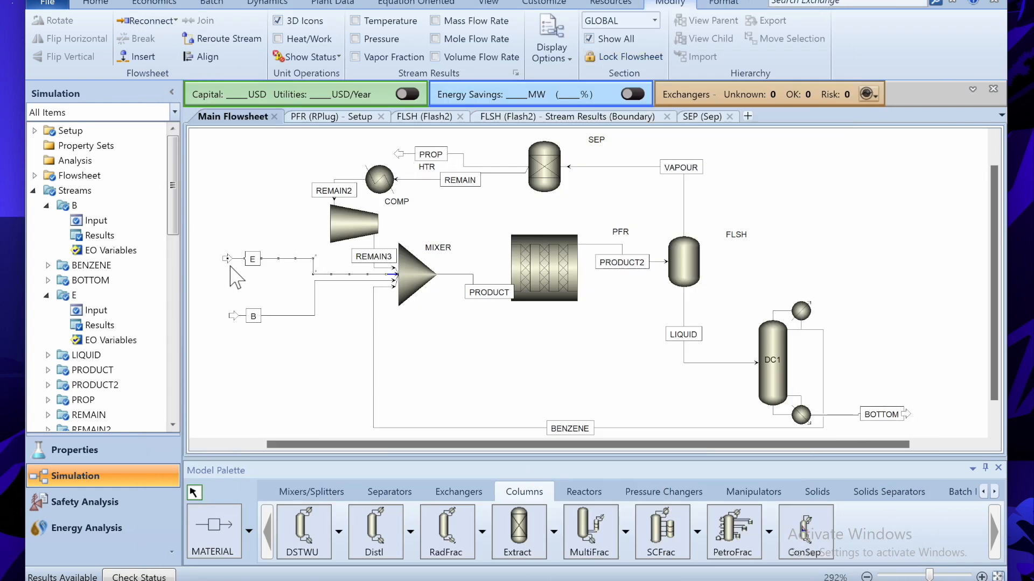
# - Reposition the E and B feed arrows feeding MIXER on the flowsheet
pyautogui.moveTo(229, 259); pyautogui.dragTo(227, 246)
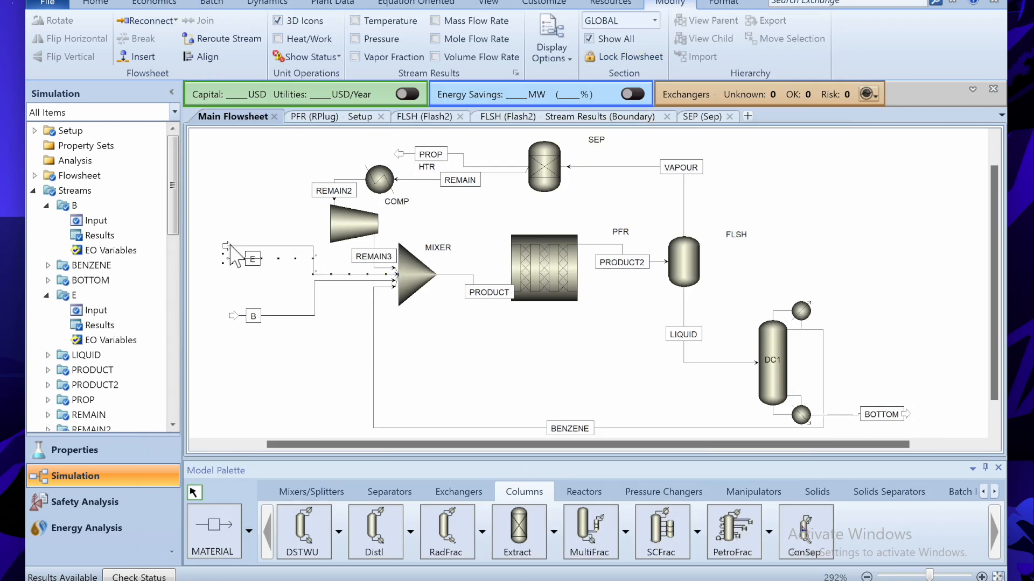
pyautogui.moveTo(232, 318); pyautogui.dragTo(226, 320)
pyautogui.click(250, 353)
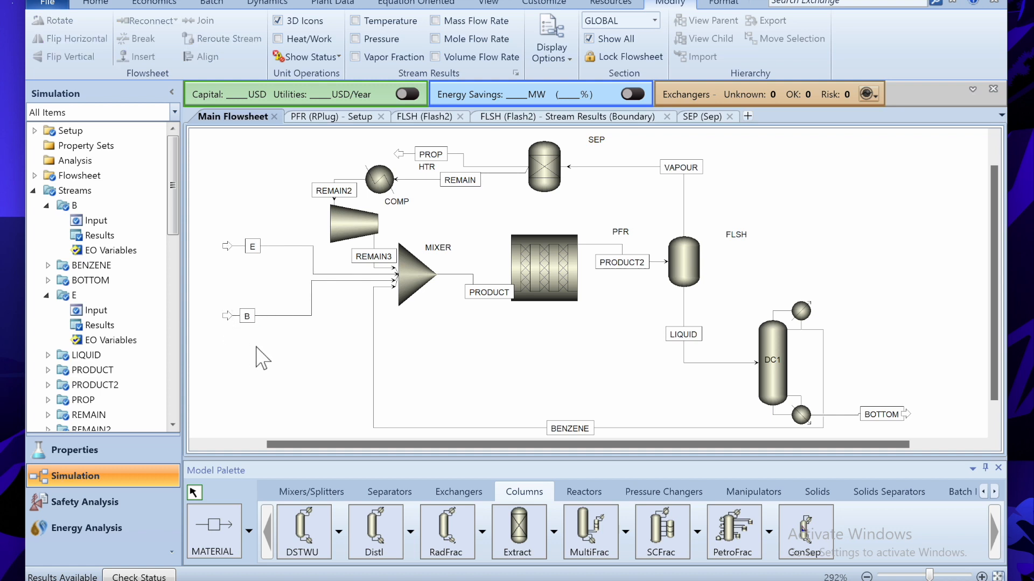
pyautogui.moveTo(286, 444); pyautogui.dragTo(276, 441)
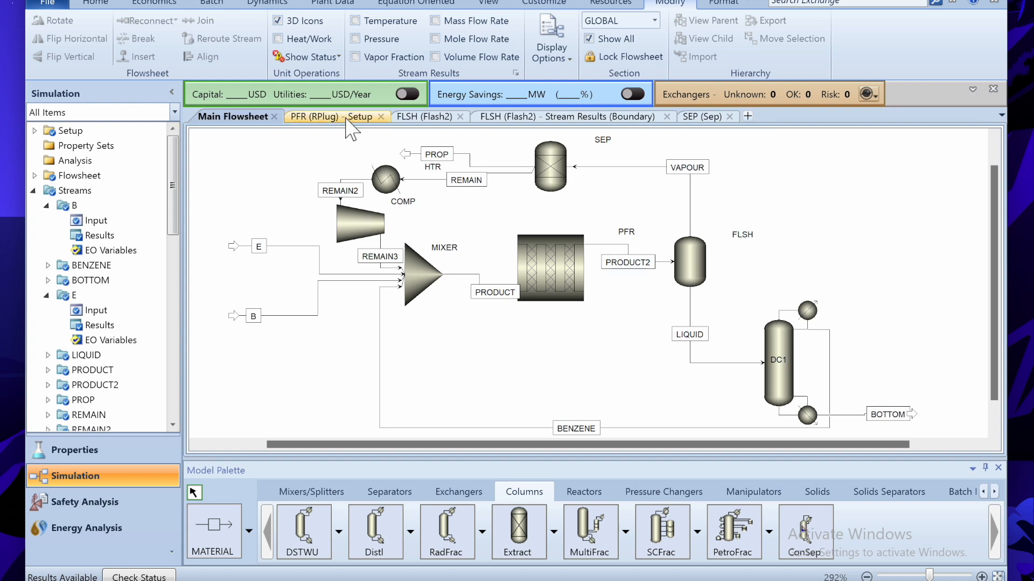
pyautogui.scroll(-1, 990, 301)
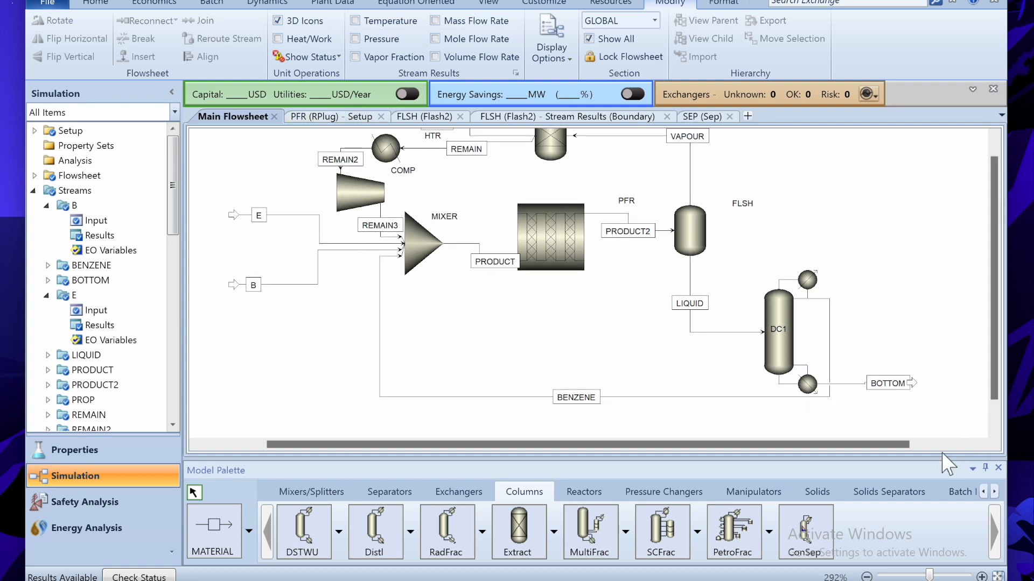
pyautogui.hscroll(2, 916, 442)
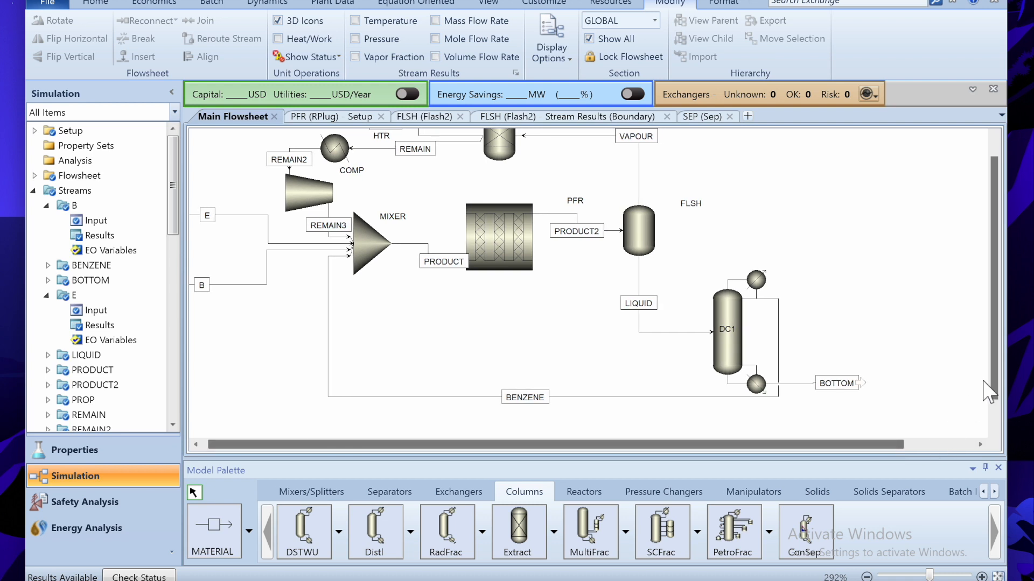
pyautogui.scroll(-1, 992, 370)
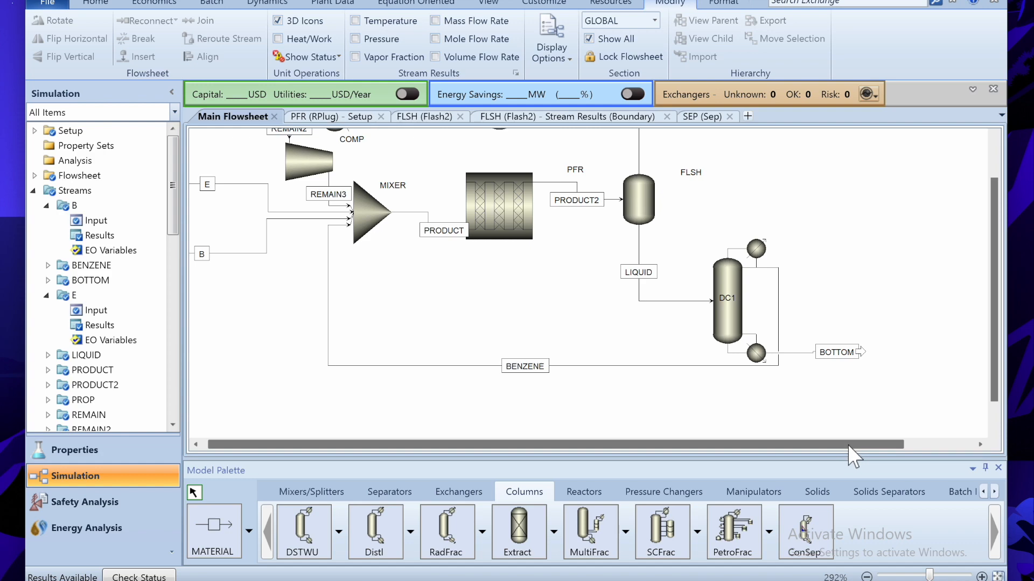
pyautogui.hotkey('alt', 'Tab')
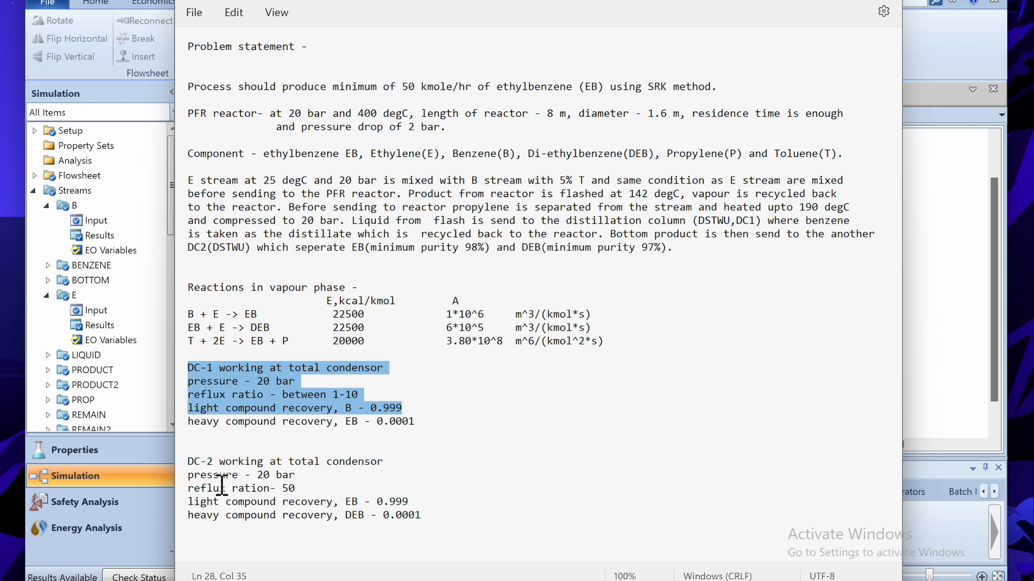
pyautogui.moveTo(188, 461); pyautogui.dragTo(446, 517)
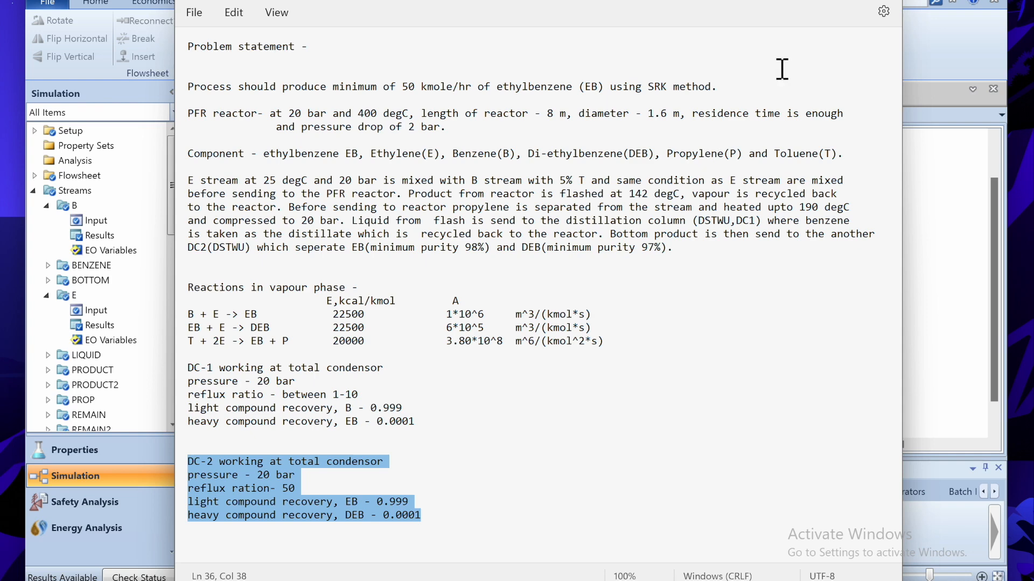
pyautogui.click(822, 2)
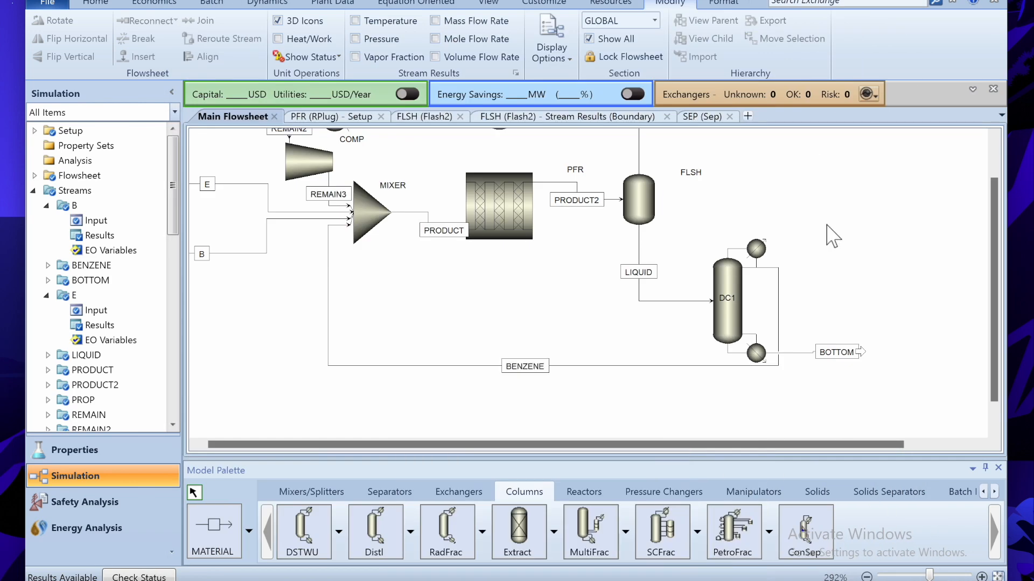
# - Place a DSTWU column named DC2 and connect the BOTTOM stream to its feed
pyautogui.click(302, 533)
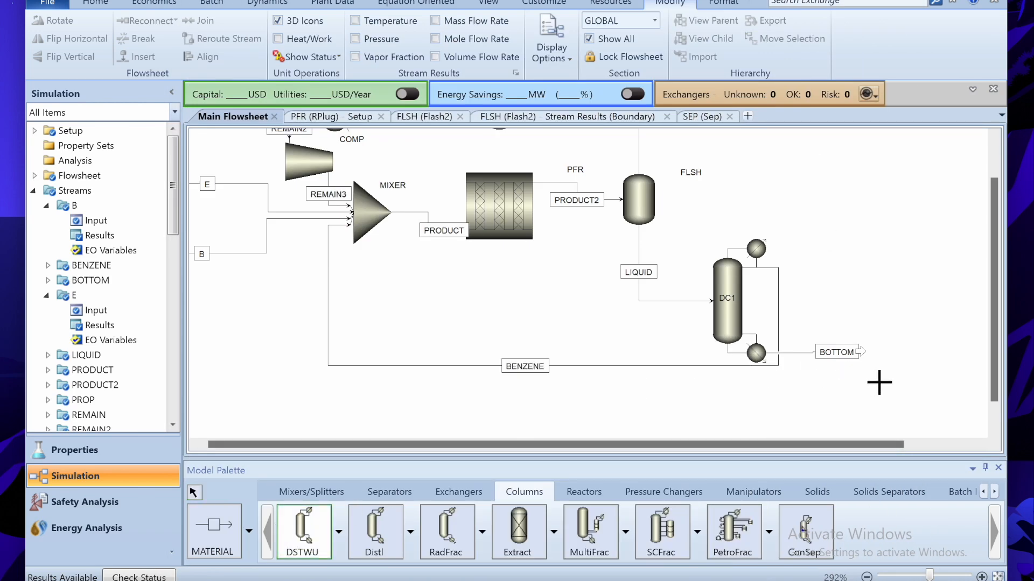
pyautogui.click(899, 369)
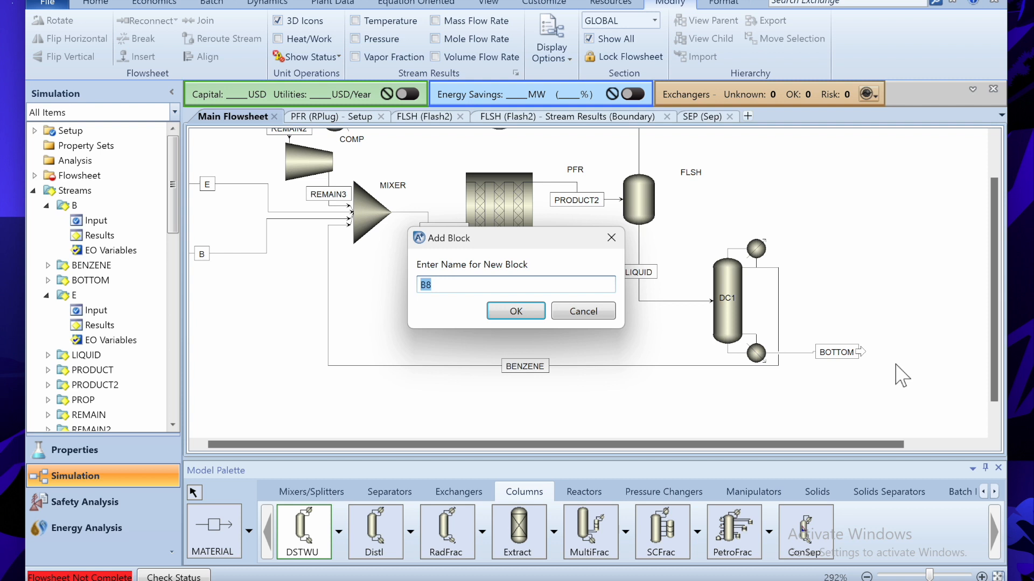
pyautogui.press('Return')
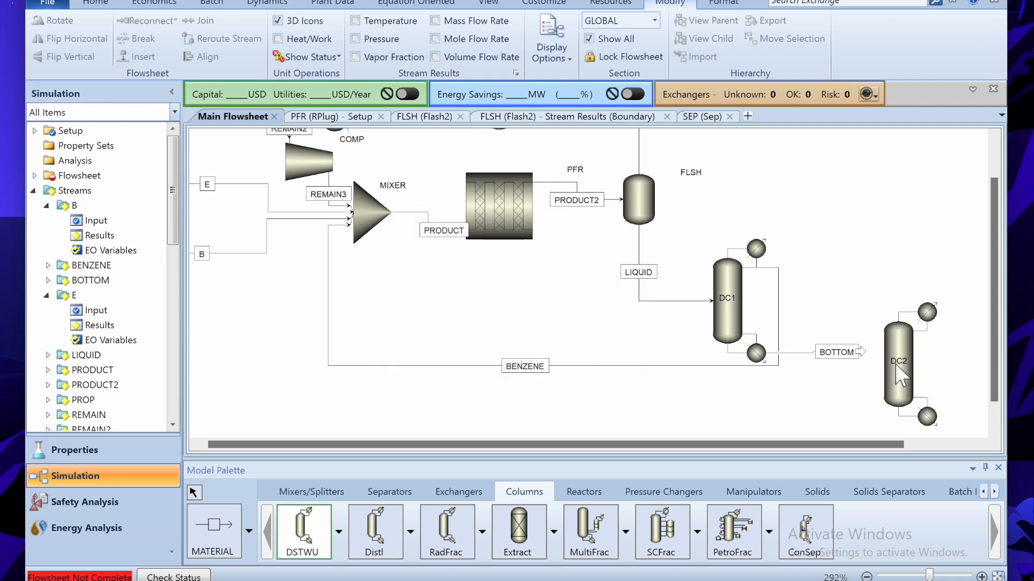
pyautogui.moveTo(865, 364); pyautogui.dragTo(888, 372)
pyautogui.moveTo(835, 442); pyautogui.dragTo(917, 440)
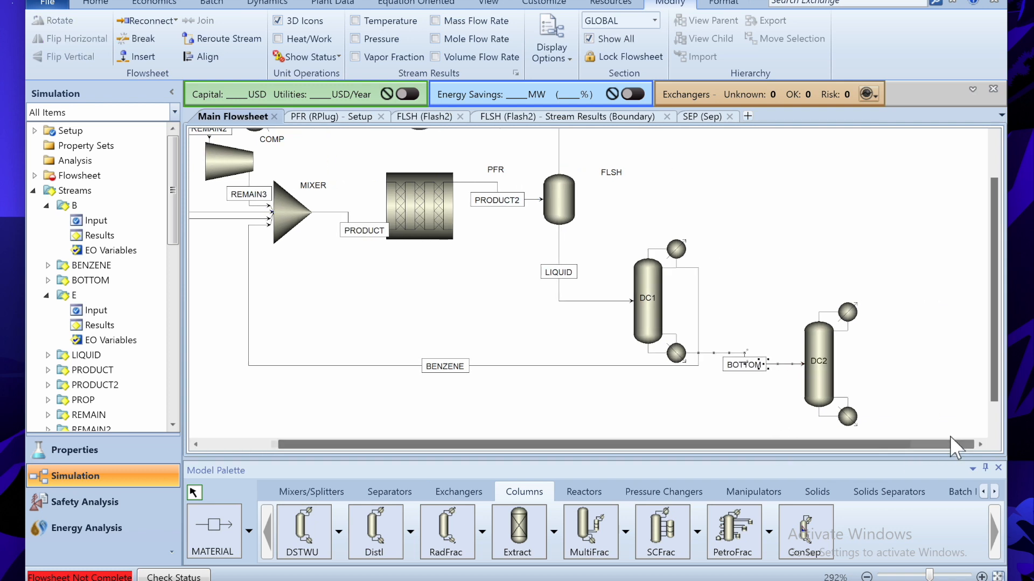
# - Draw DC2's distillate stream EB and bottoms stream DEB
pyautogui.click(214, 530)
pyautogui.click(851, 330)
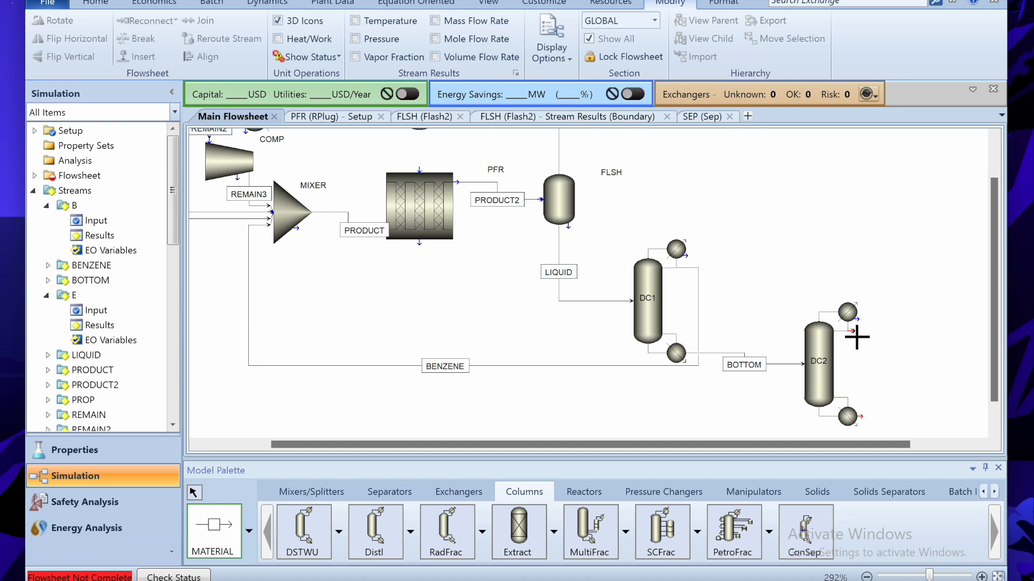
pyautogui.click(956, 313)
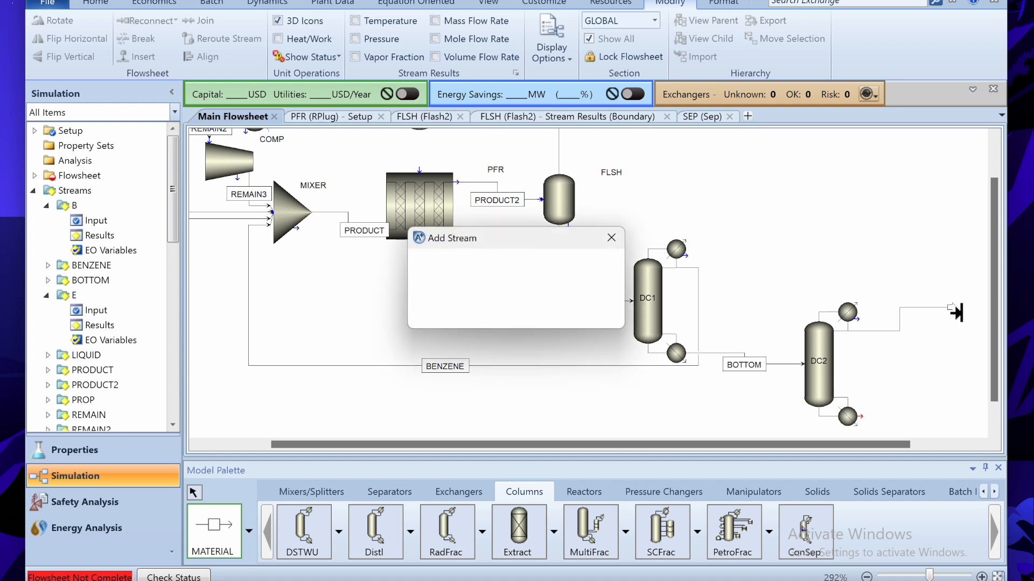
pyautogui.write('EB')
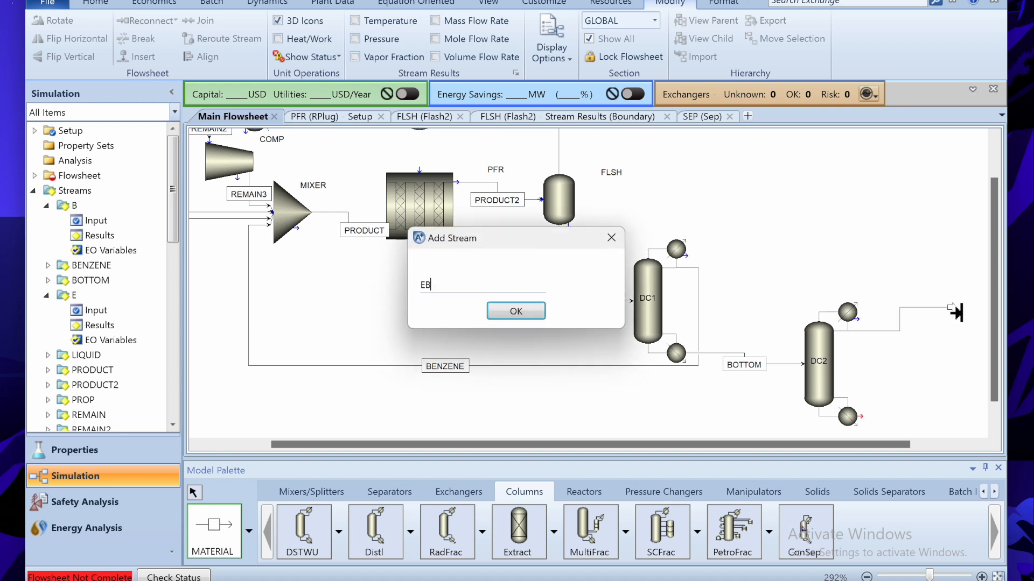
pyautogui.click(515, 316)
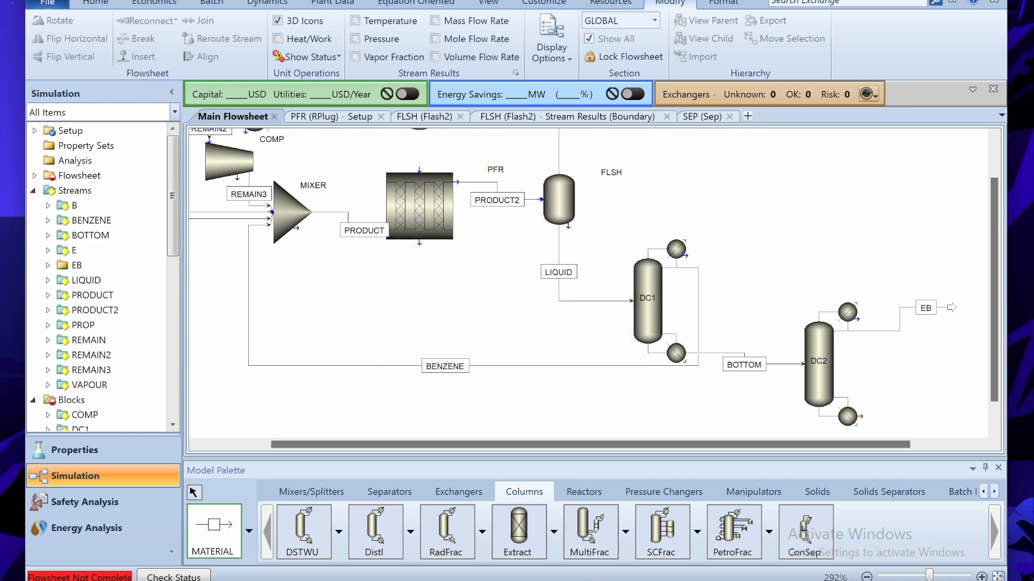
pyautogui.hotkey('alt', 'Tab')
pyautogui.hotkey('alt', 'Tab')
pyautogui.moveTo(870, 424); pyautogui.dragTo(918, 416)
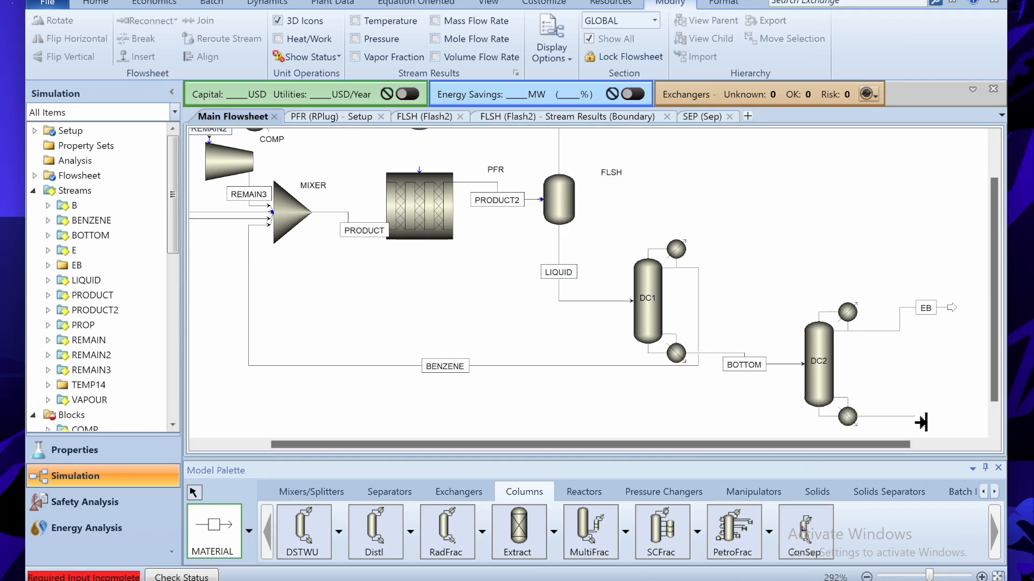
pyautogui.write('DEB')
pyautogui.press('Return')
# - Set DC2 light key EB at 0.999 recovery and heavy key DEB at 0.0001
pyautogui.click(829, 397)
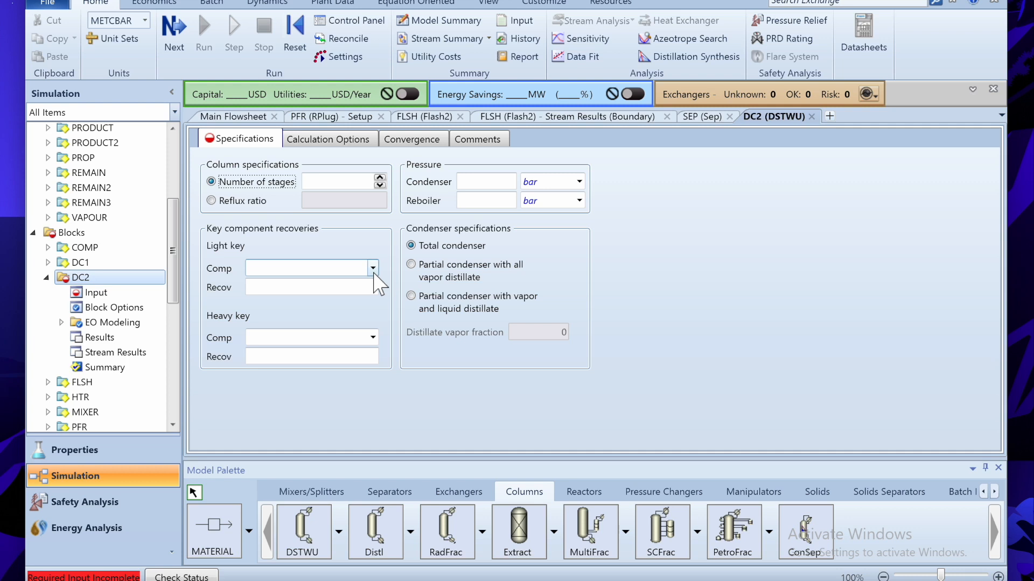
pyautogui.click(373, 268)
pyautogui.click(302, 349)
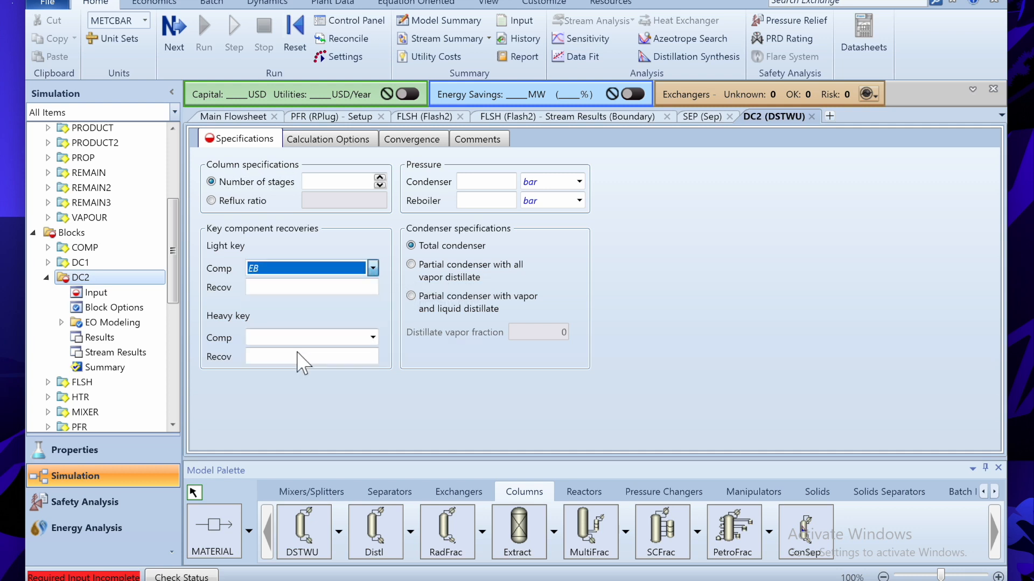
pyautogui.click(372, 338)
pyautogui.click(263, 433)
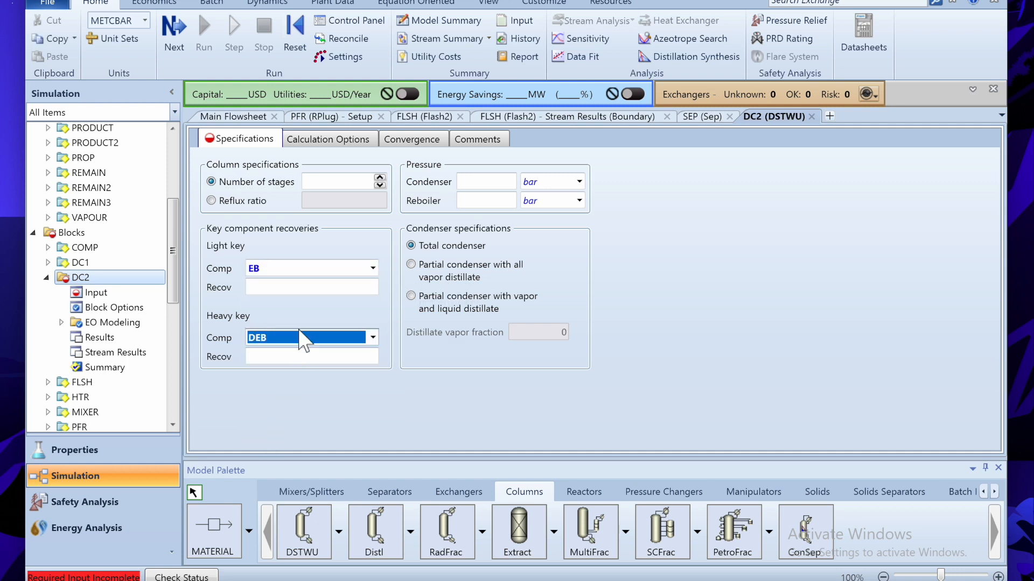
pyautogui.click(322, 293)
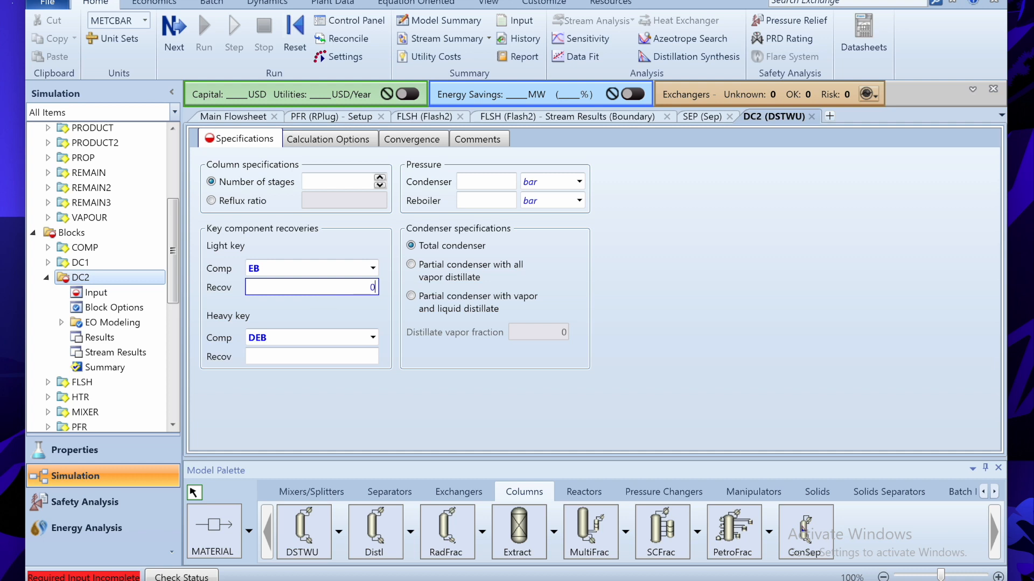
pyautogui.click(336, 358)
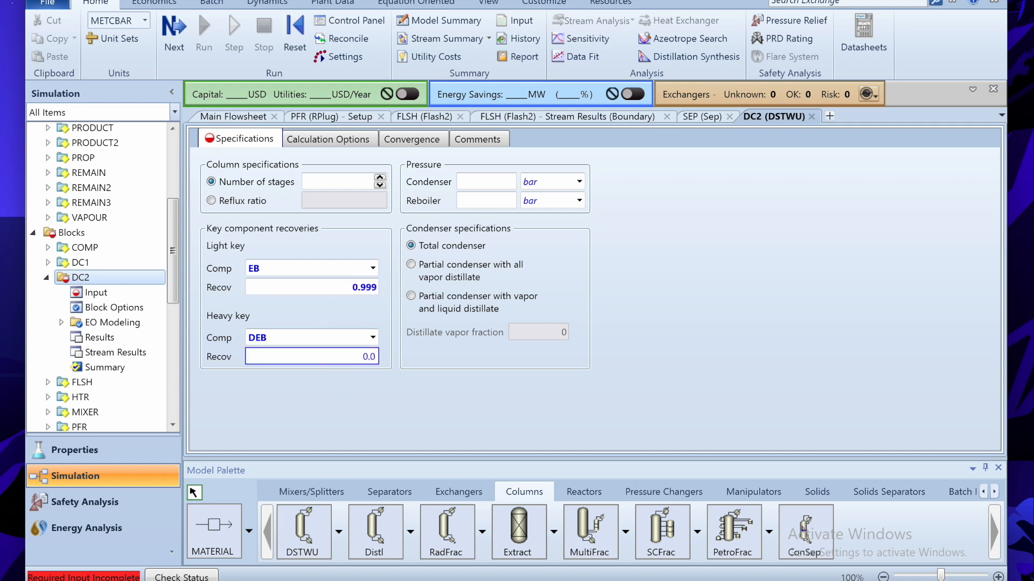
# - Specify DC2 by reflux ratio 50 with 20 bar condenser and reboiler, then reinitialize
pyautogui.click(245, 204)
pyautogui.click(316, 205)
pyautogui.write('50')
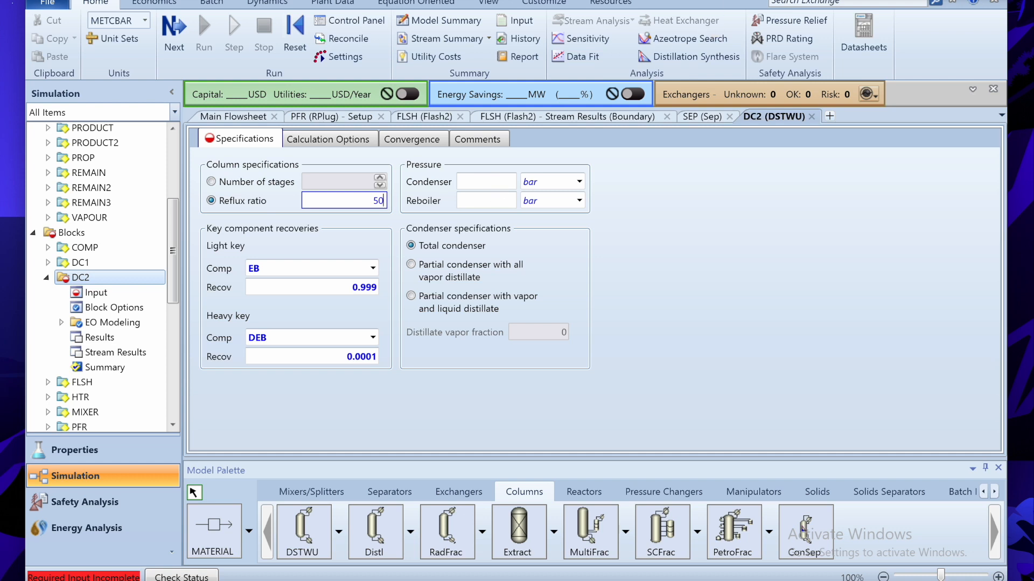
pyautogui.click(494, 186)
pyautogui.click(499, 205)
pyautogui.press('Return')
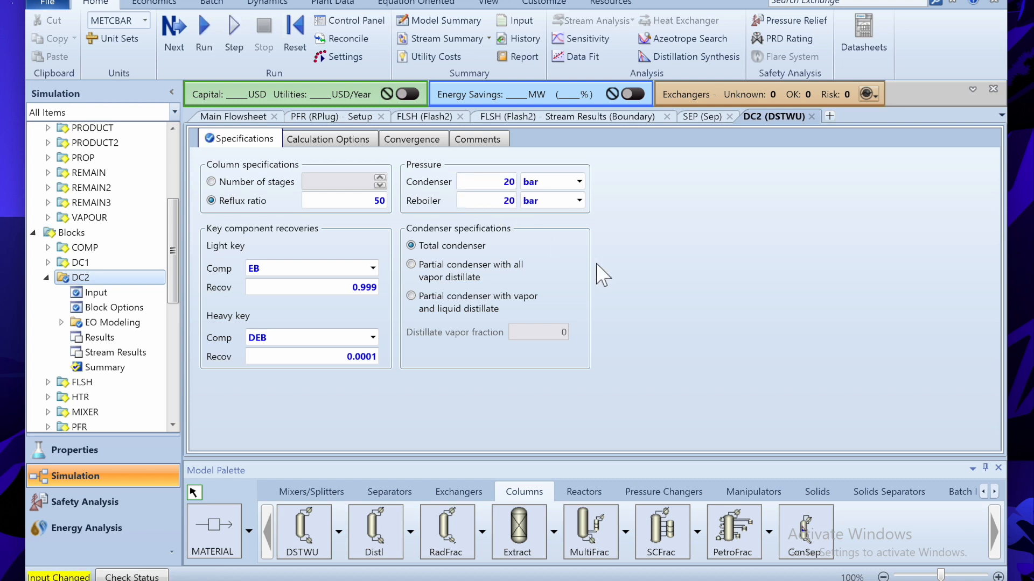
pyautogui.click(294, 38)
pyautogui.press('Return')
pyautogui.press('Return')
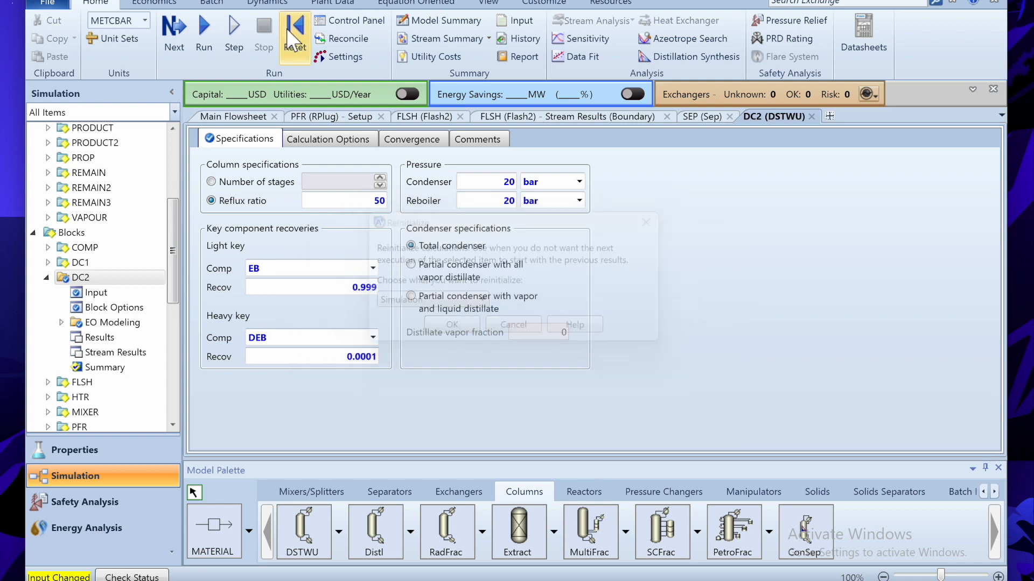
# - Run the simulation including DC2 and return to the main flowsheet
pyautogui.click(201, 52)
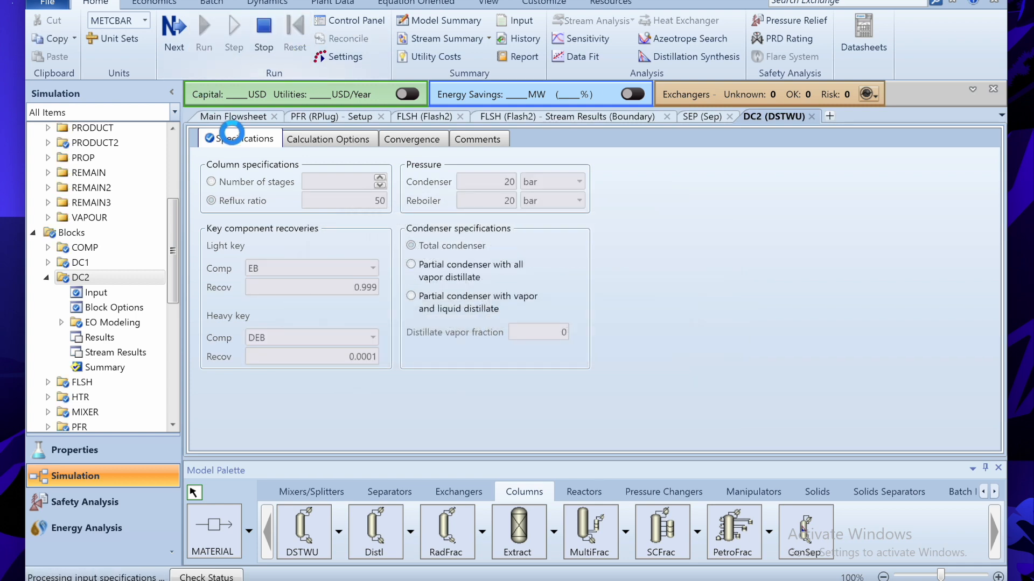
pyautogui.click(224, 121)
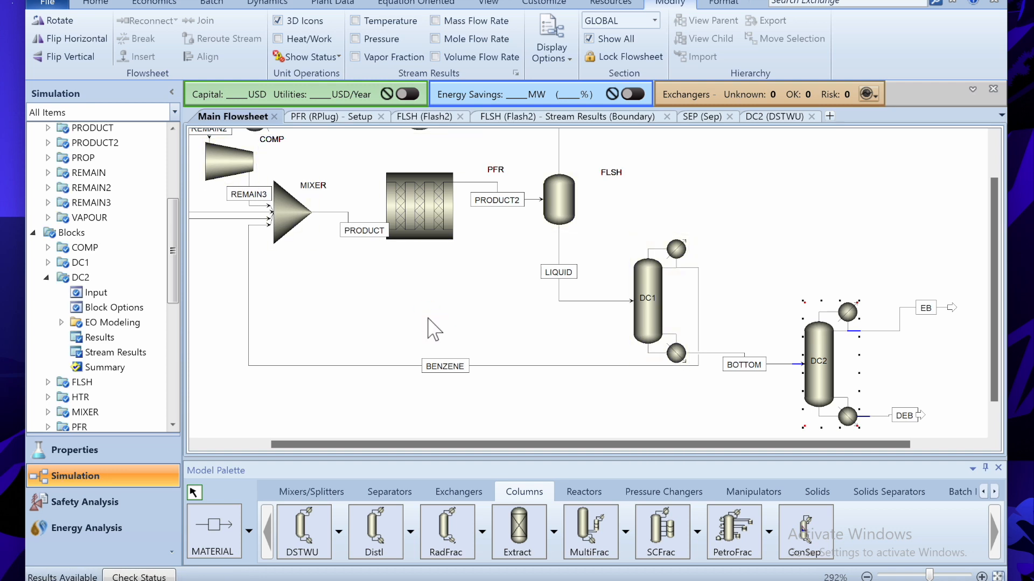
pyautogui.moveTo(387, 443); pyautogui.dragTo(700, 444)
pyautogui.moveTo(990, 336); pyautogui.dragTo(992, 374)
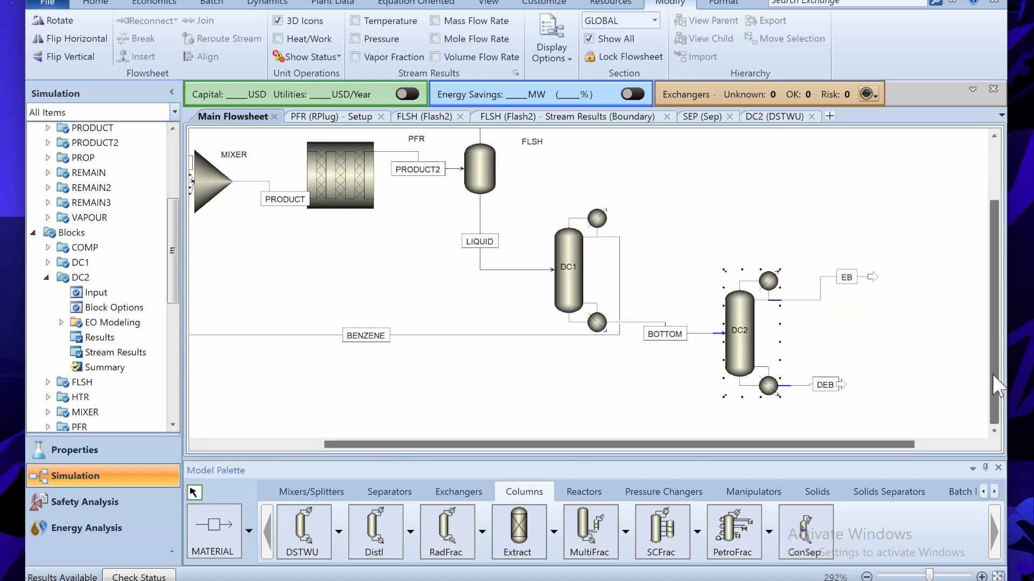
pyautogui.click(945, 388)
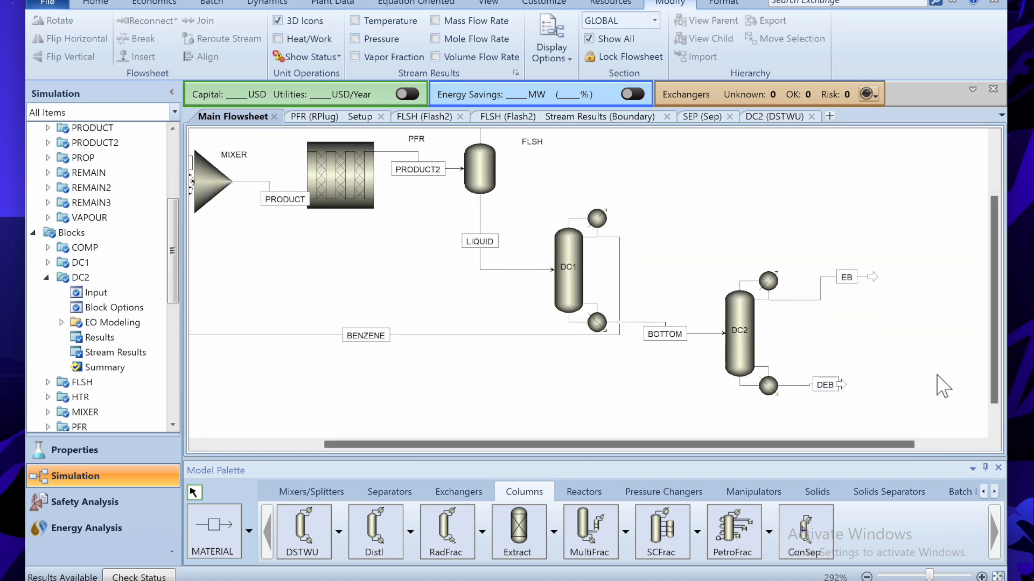
# - Bring up and dismiss DC2's context menu, then switch to the problem statement notes
pyautogui.rightClick(738, 364)
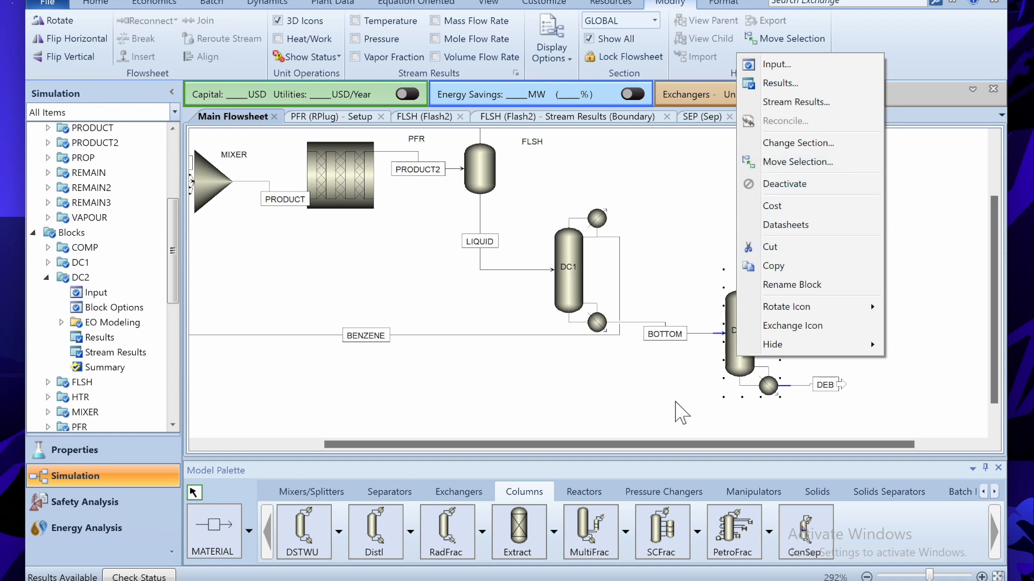
pyautogui.click(680, 414)
pyautogui.hotkey('alt', 'Tab')
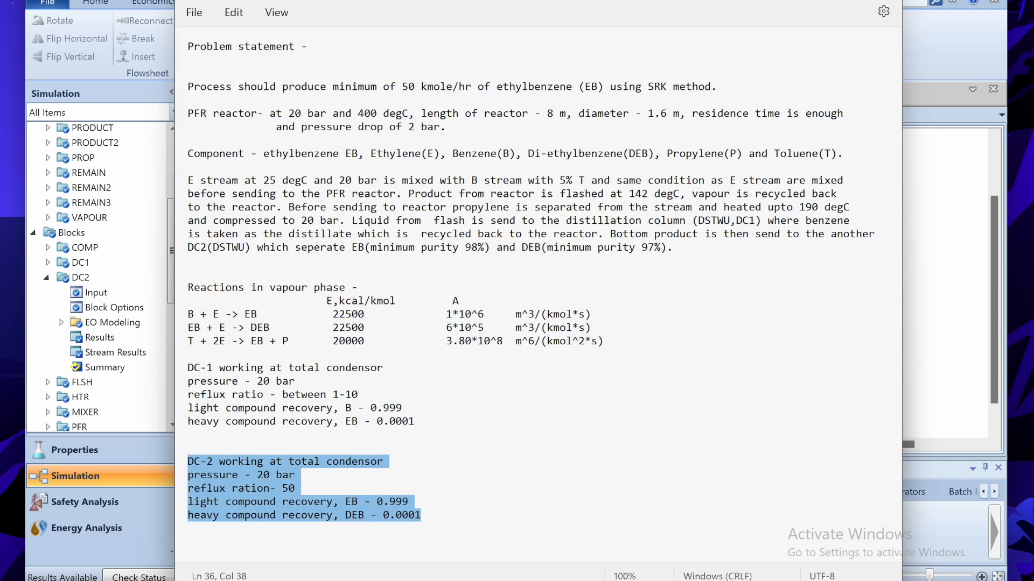
# - Highlight the EB 98% and DEB 97% purity targets in Notepad, then return to Aspen Plus
pyautogui.moveTo(675, 249); pyautogui.dragTo(359, 252)
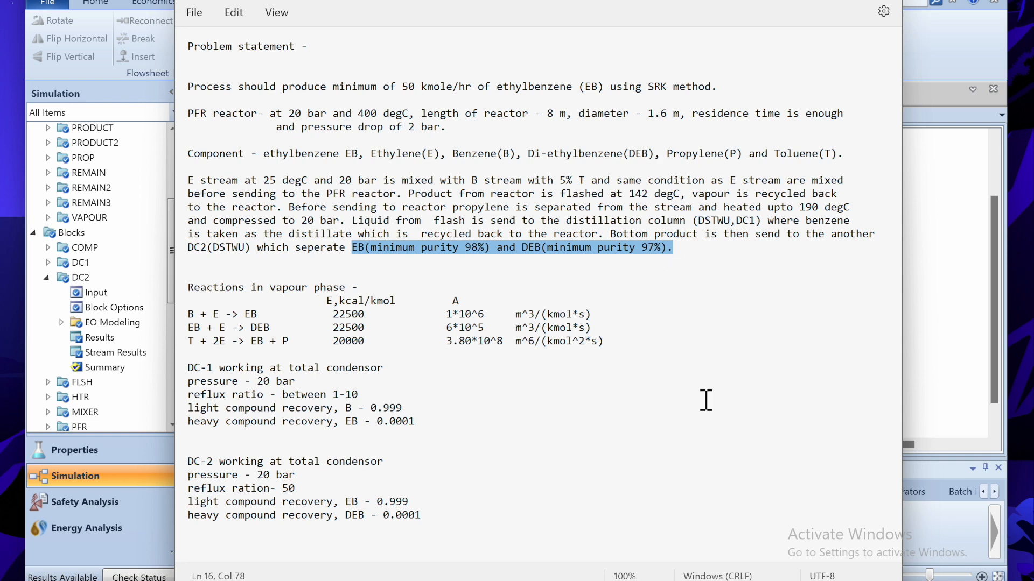
pyautogui.click(750, 546)
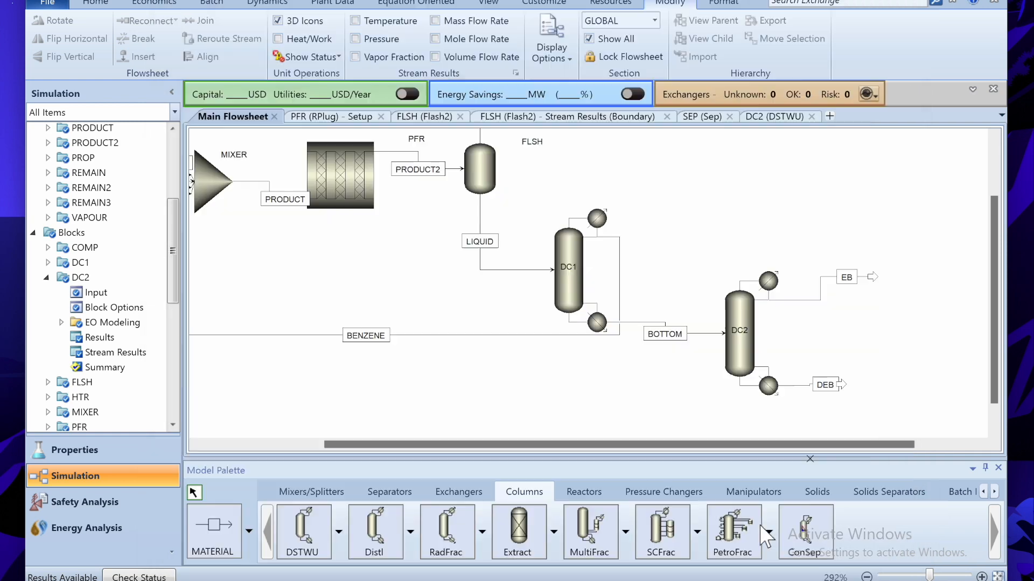
# - Open DC2's stream results and browse the Mole Flows rows
pyautogui.rightClick(742, 351)
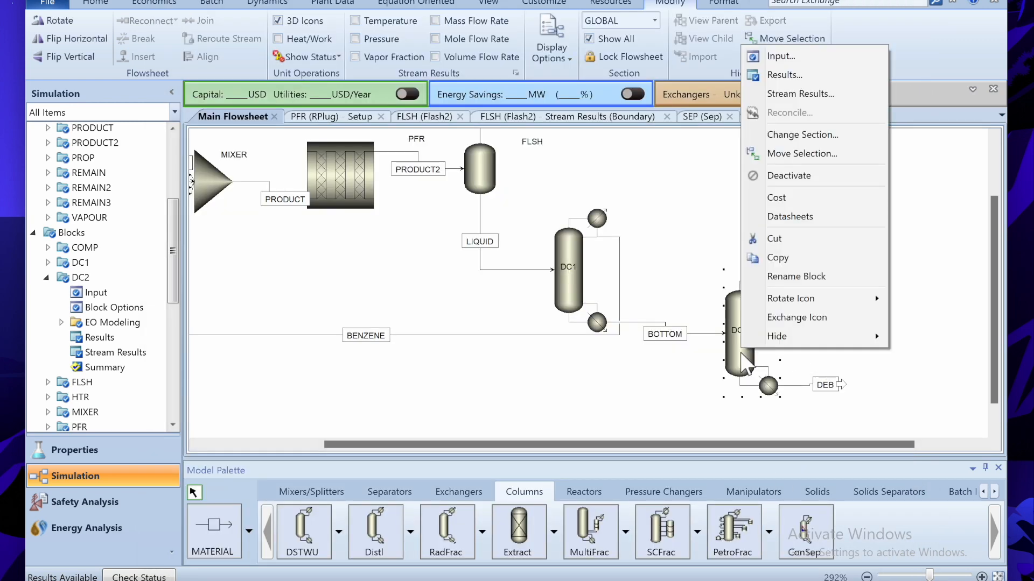
pyautogui.click(790, 97)
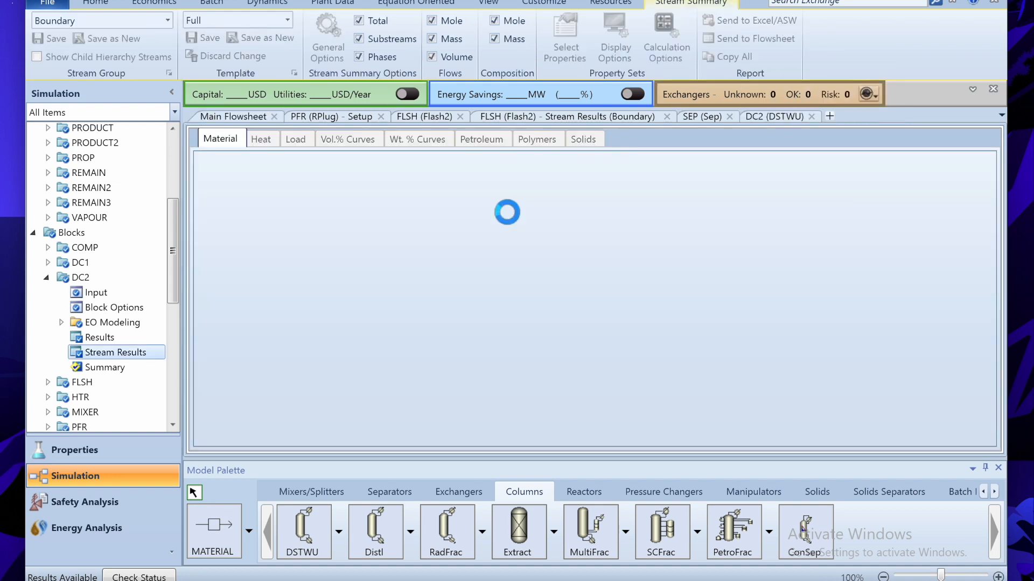
pyautogui.scroll(-4, 504, 212)
pyautogui.scroll(3, 503, 212)
pyautogui.scroll(-4, 506, 221)
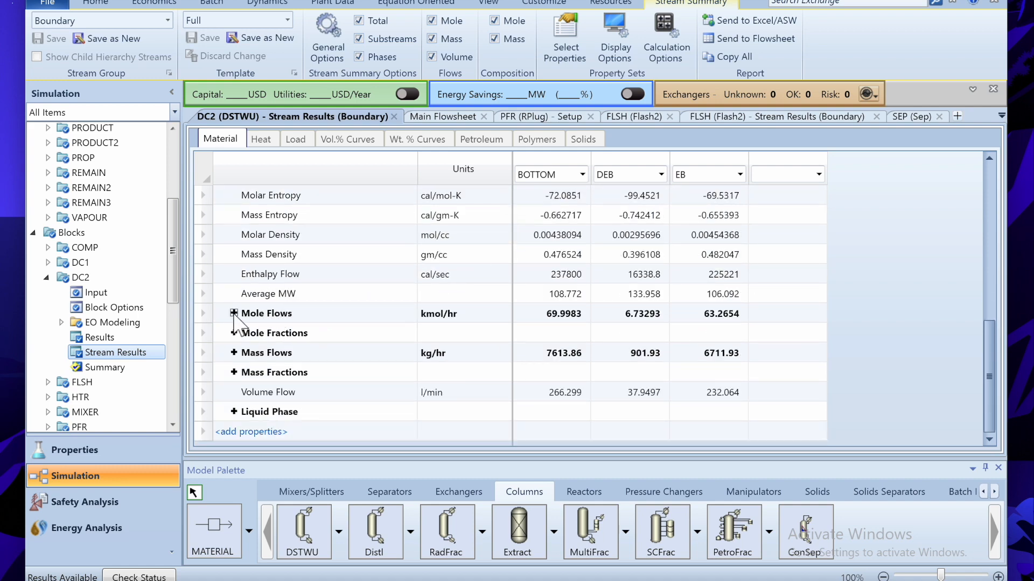
pyautogui.click(235, 313)
pyautogui.scroll(-2, 239, 323)
pyautogui.scroll(-2, 237, 323)
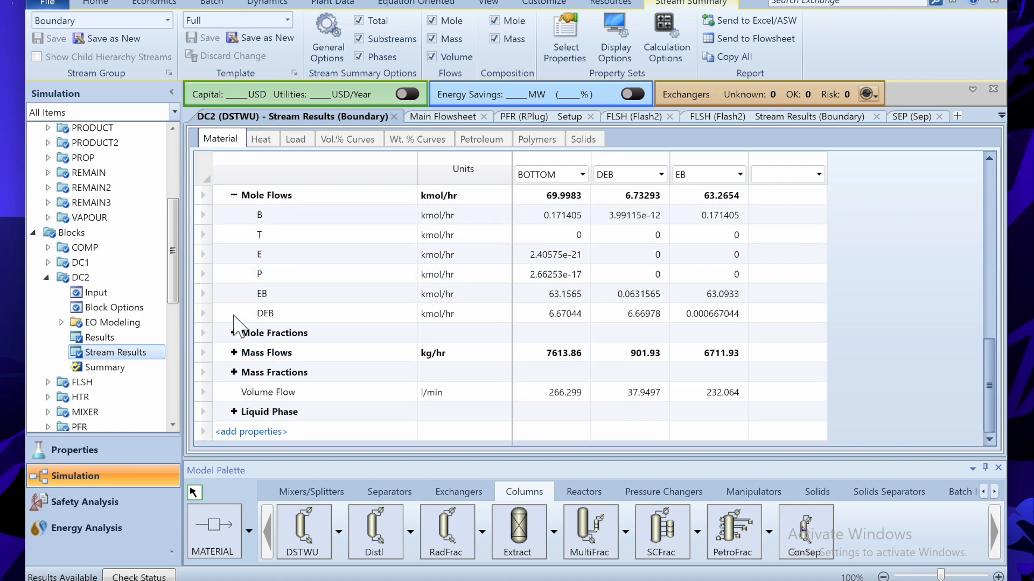
pyautogui.click(235, 195)
# - Check mole fractions: 0.99728 EB in EB and 0.99062 DEB in DEB, then close results
pyautogui.click(234, 333)
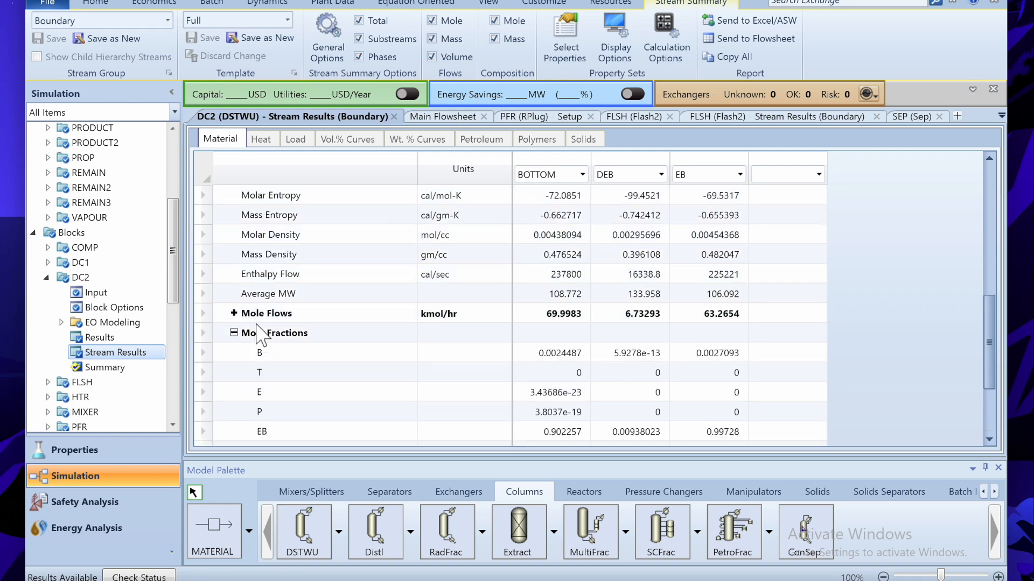
pyautogui.scroll(-6, 415, 263)
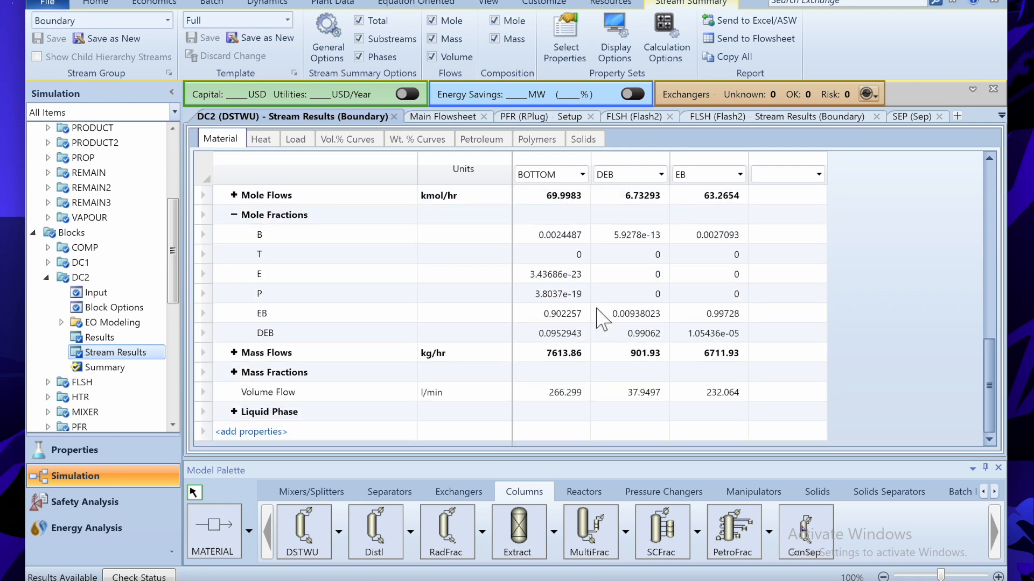
pyautogui.click(725, 315)
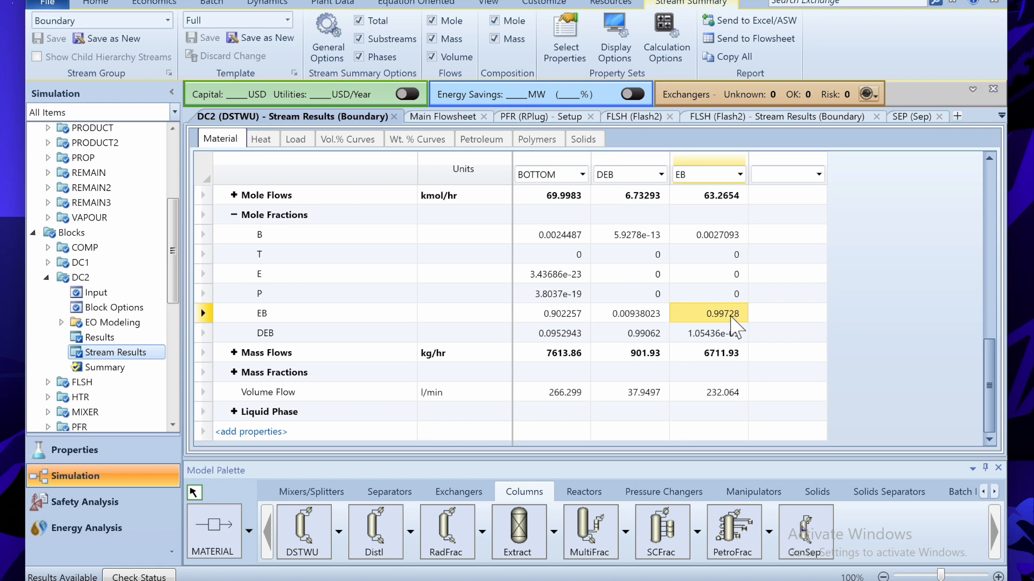
pyautogui.click(650, 335)
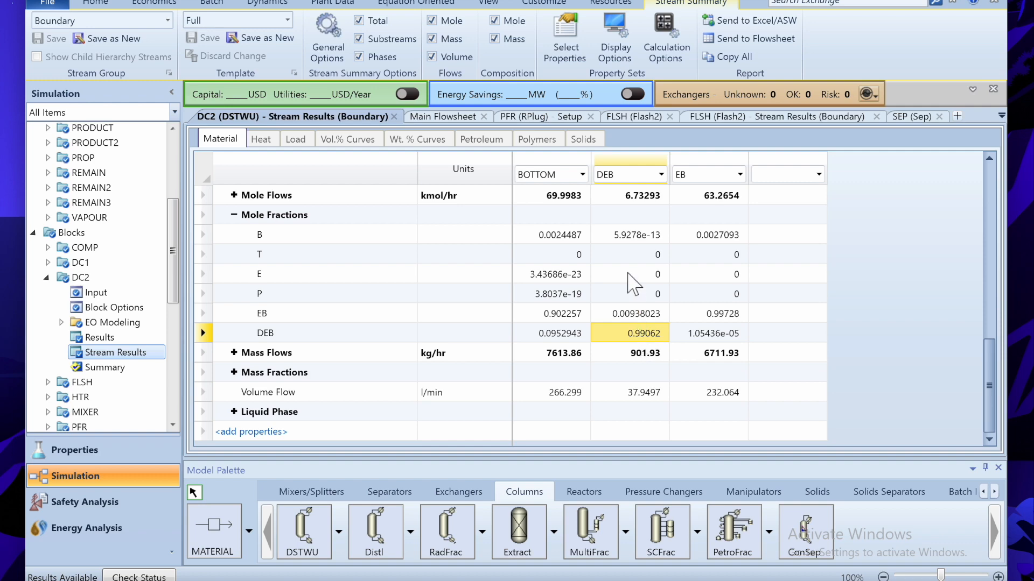
pyautogui.click(393, 117)
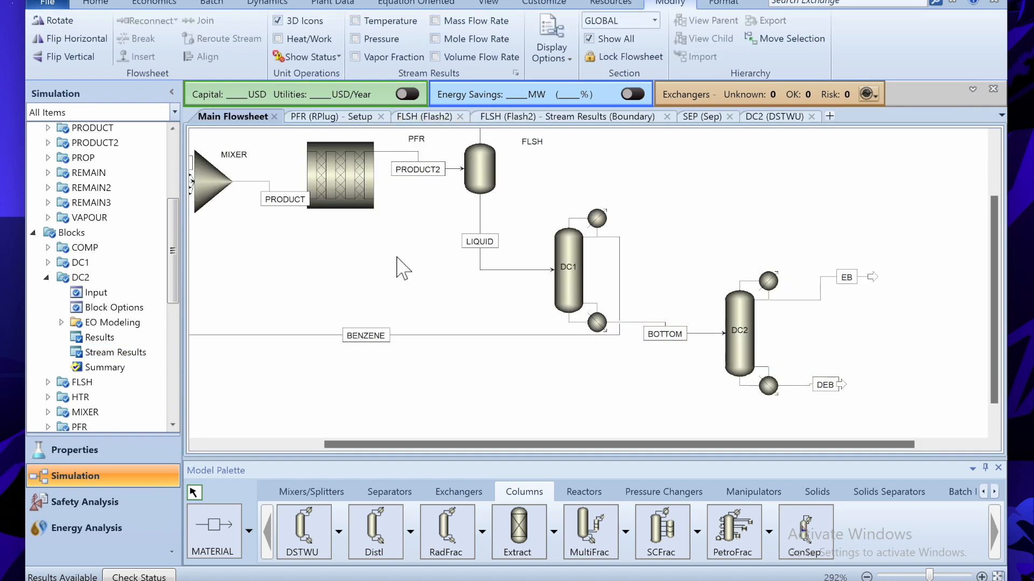
# - Open the PFR results and show residence time in seconds (48.1782 sec)
pyautogui.rightClick(359, 197)
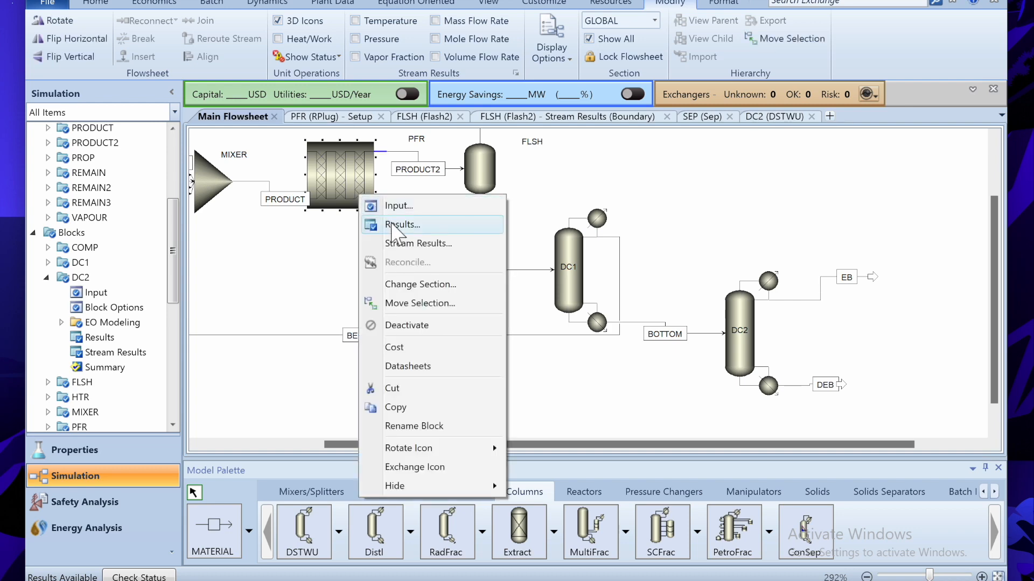
pyautogui.click(398, 226)
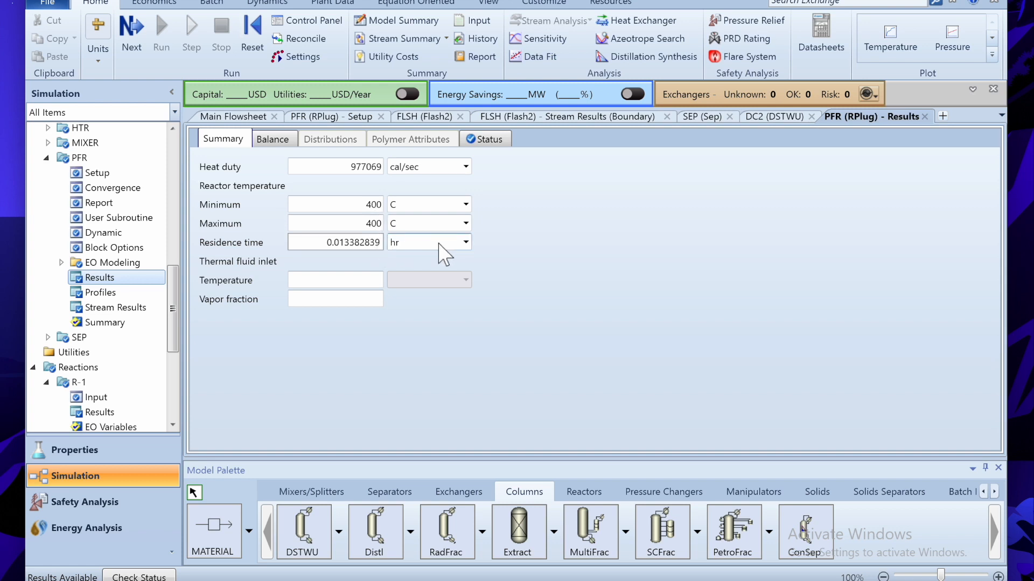
pyautogui.click(466, 242)
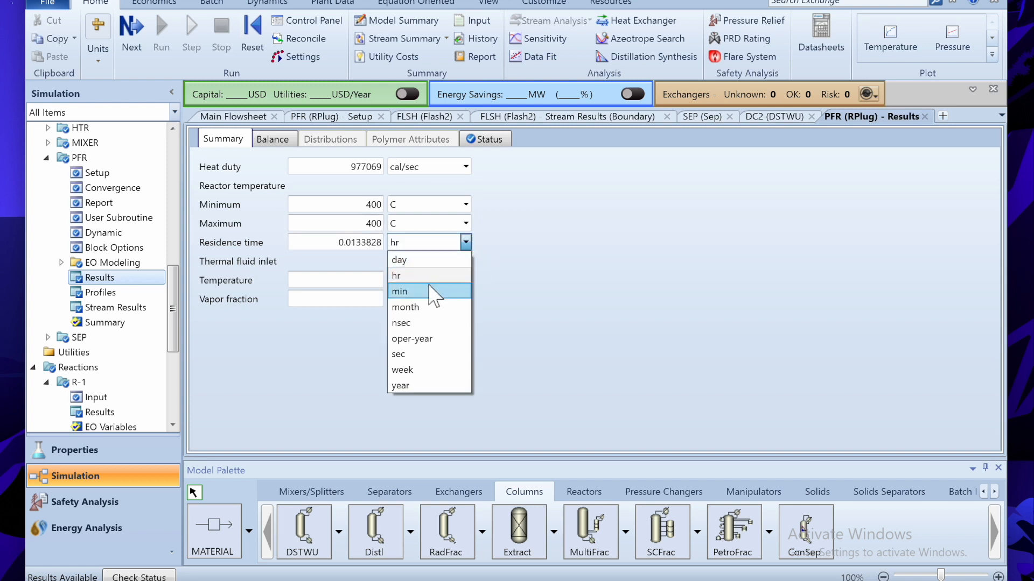
pyautogui.click(401, 356)
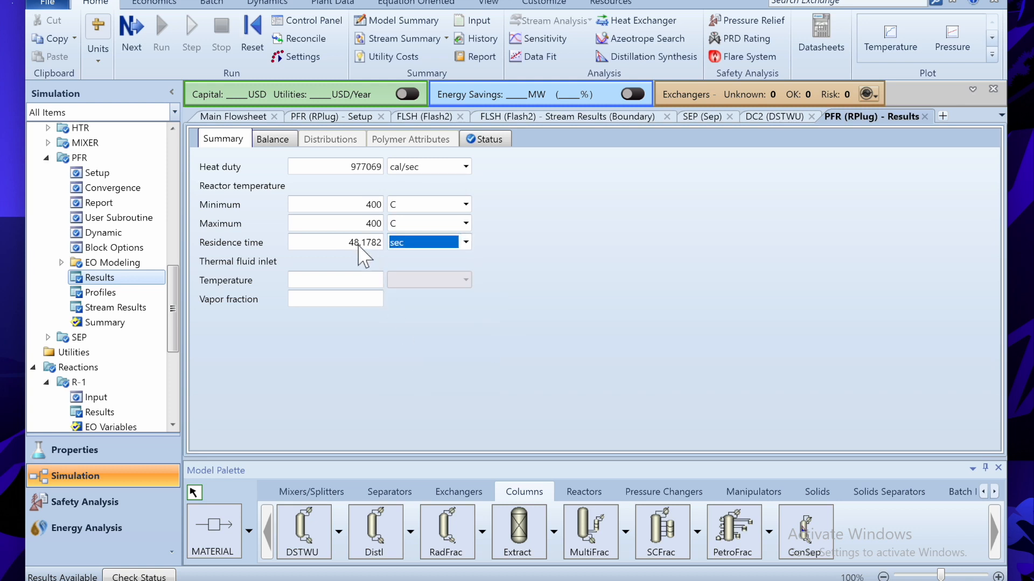
pyautogui.click(406, 263)
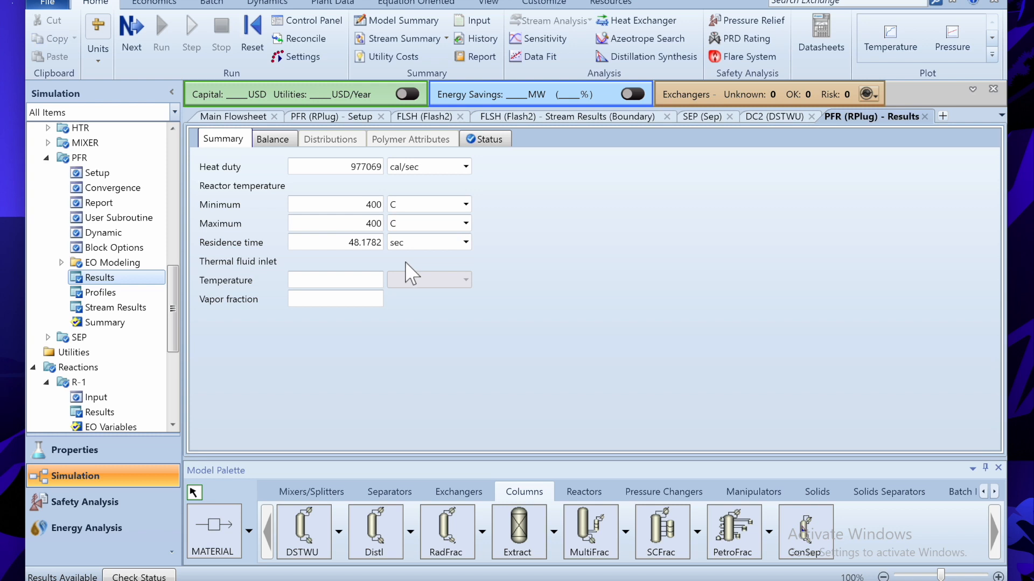
# - Show PFR heat duty in kW (4090.79) and review its mole, mass and enthalpy balance
pyautogui.click(465, 167)
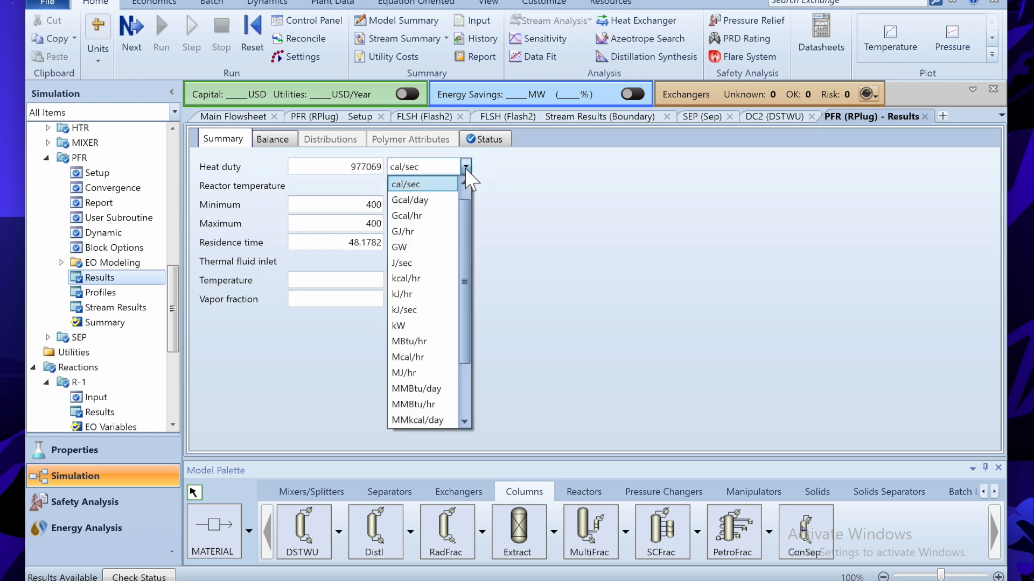
pyautogui.click(401, 326)
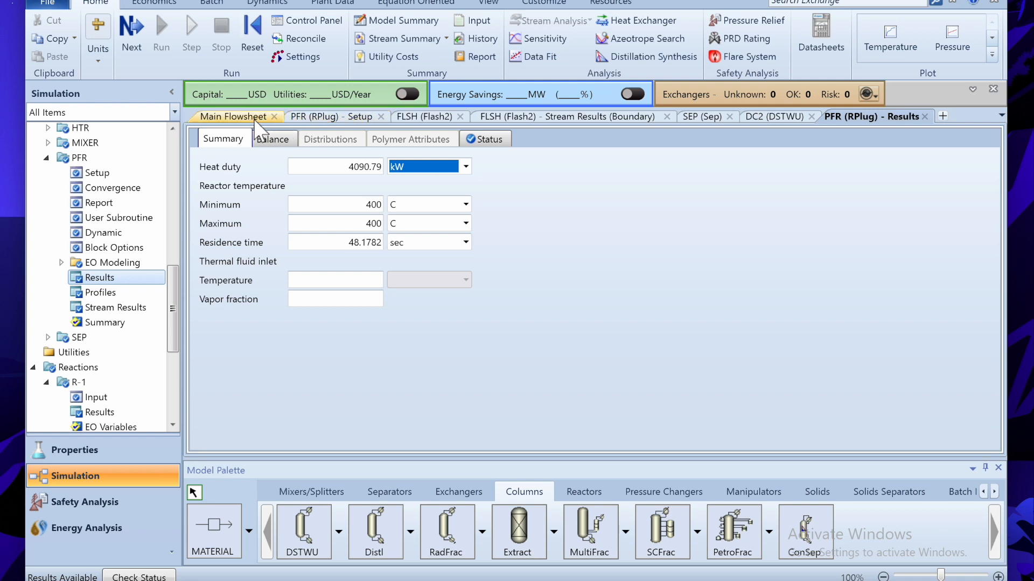
pyautogui.click(272, 140)
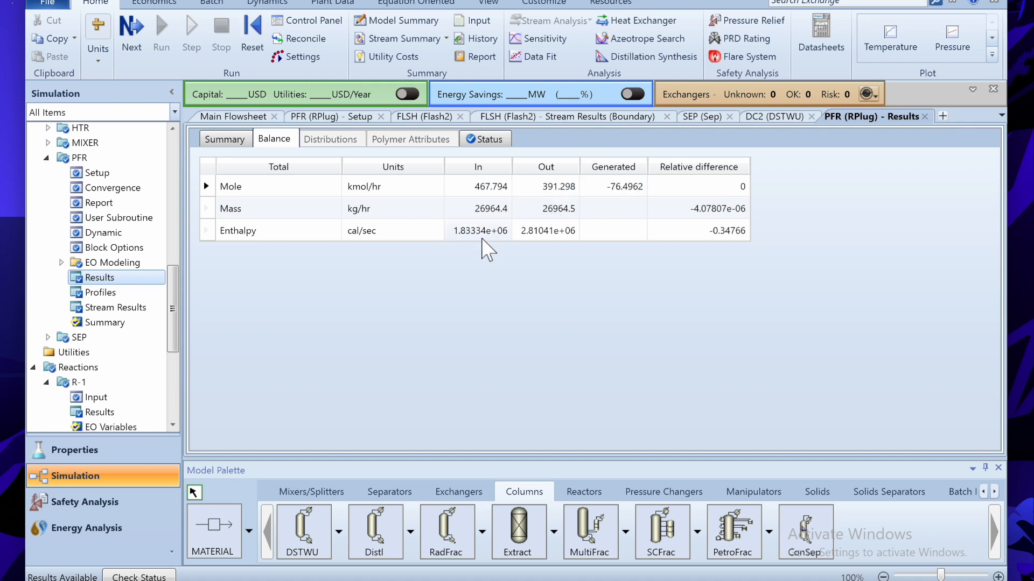
pyautogui.click(238, 117)
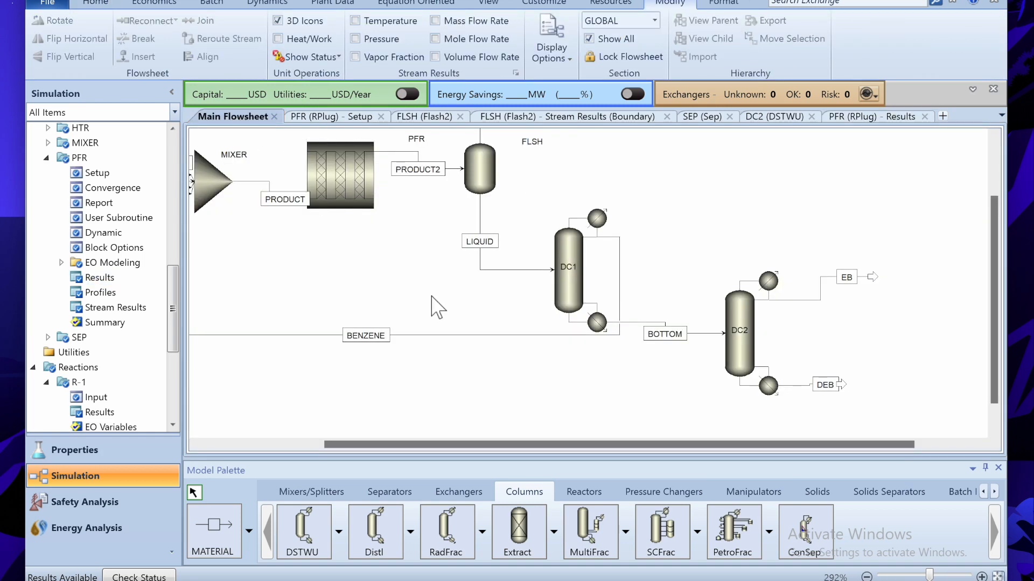
# - Open the DC2 column's results
pyautogui.rightClick(573, 293)
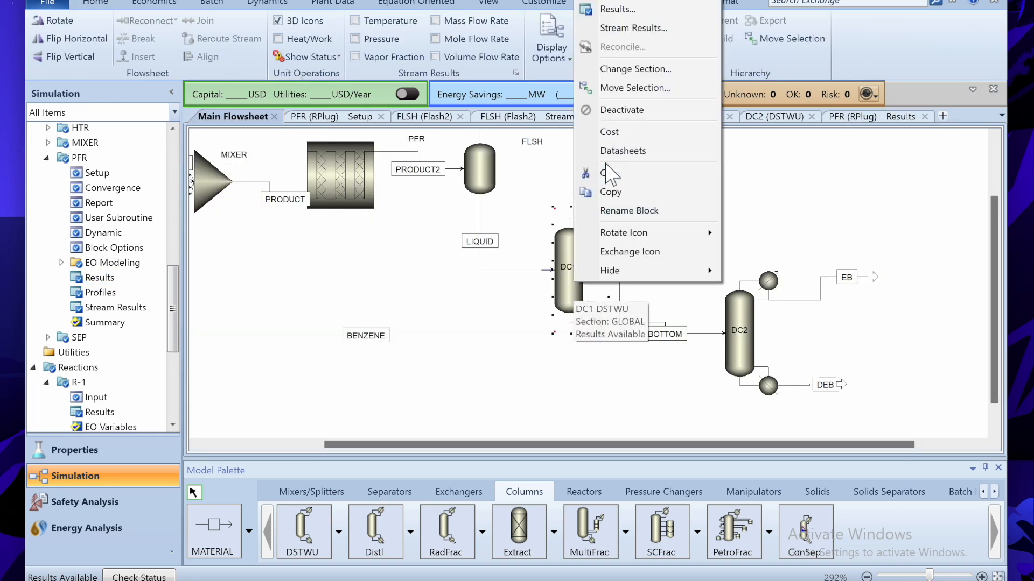
pyautogui.click(751, 336)
pyautogui.rightClick(749, 338)
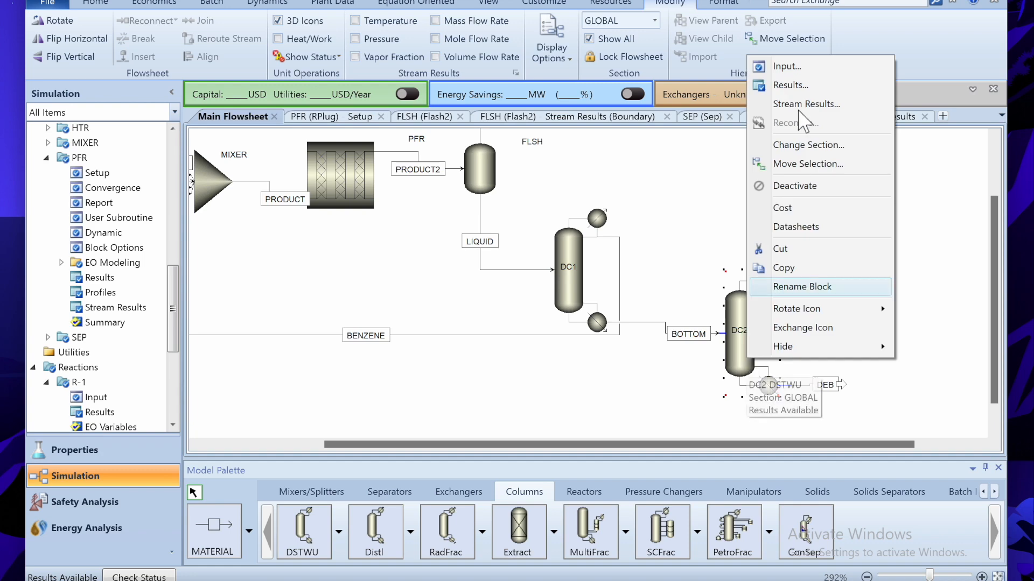
pyautogui.click(802, 104)
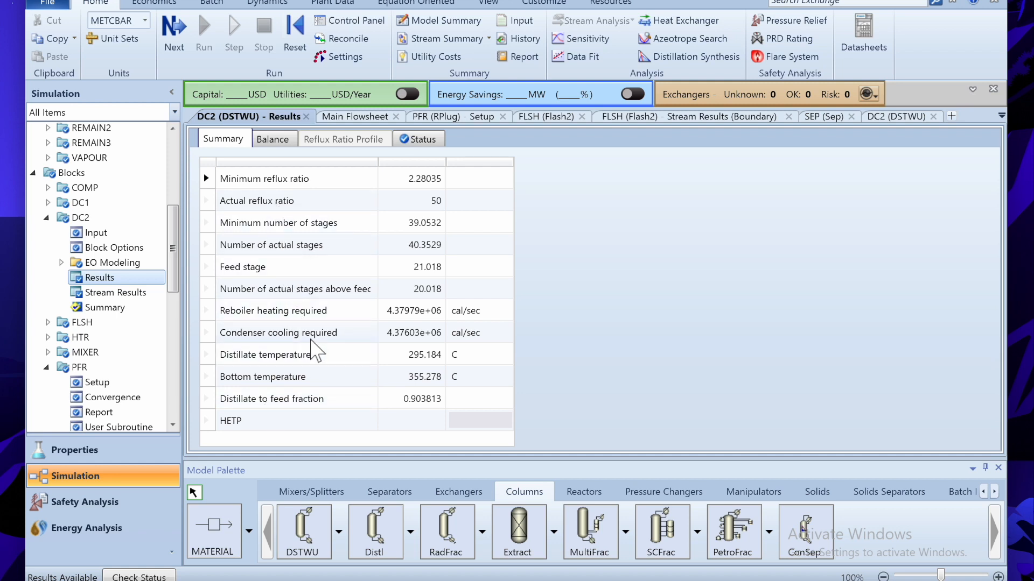
# - Show DC2 reboiler duty 18337.3 kW and condenser duty 18321.6 kW, widening the label column
pyautogui.click(507, 312)
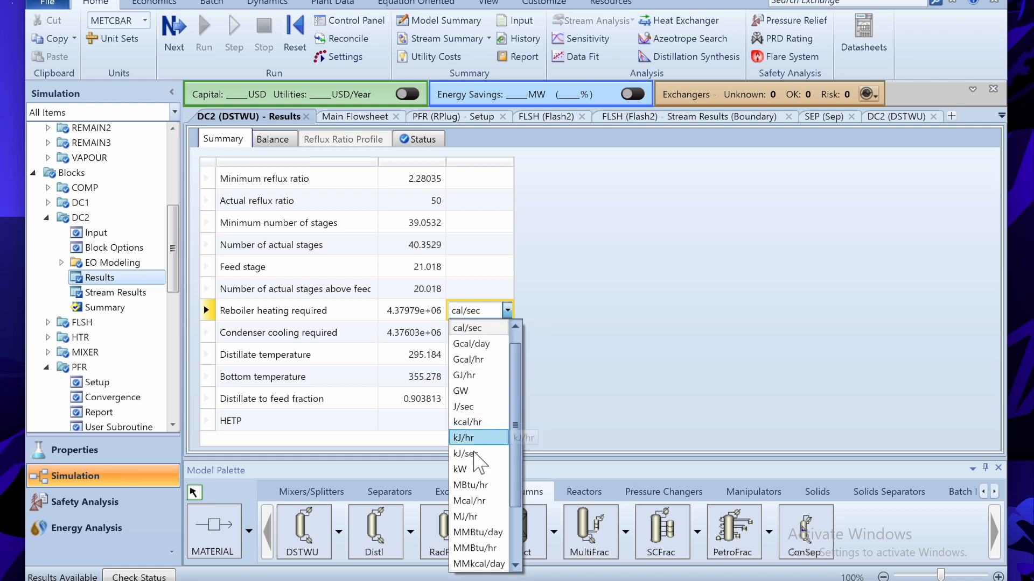
pyautogui.click(464, 469)
pyautogui.click(507, 332)
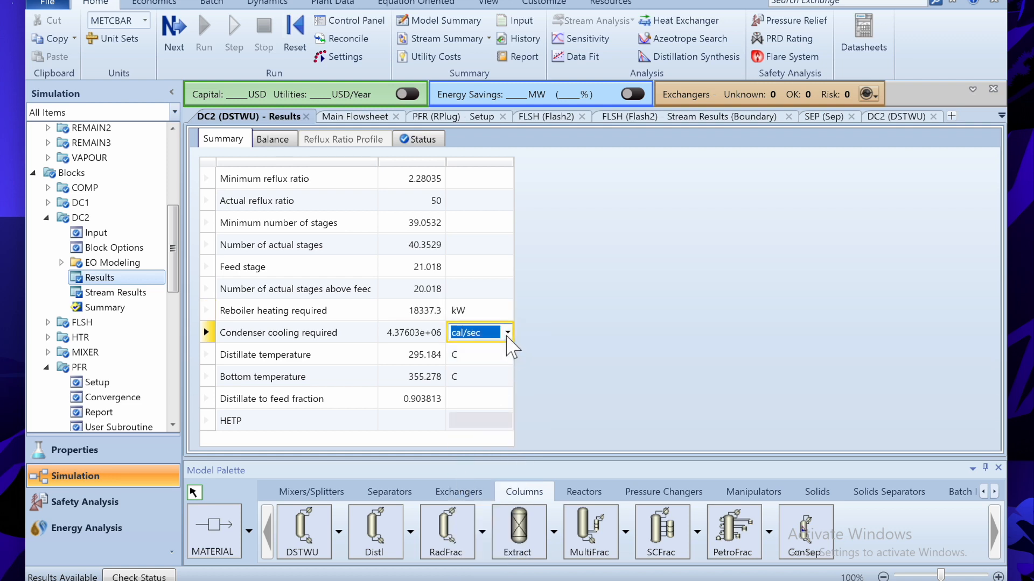
pyautogui.click(470, 494)
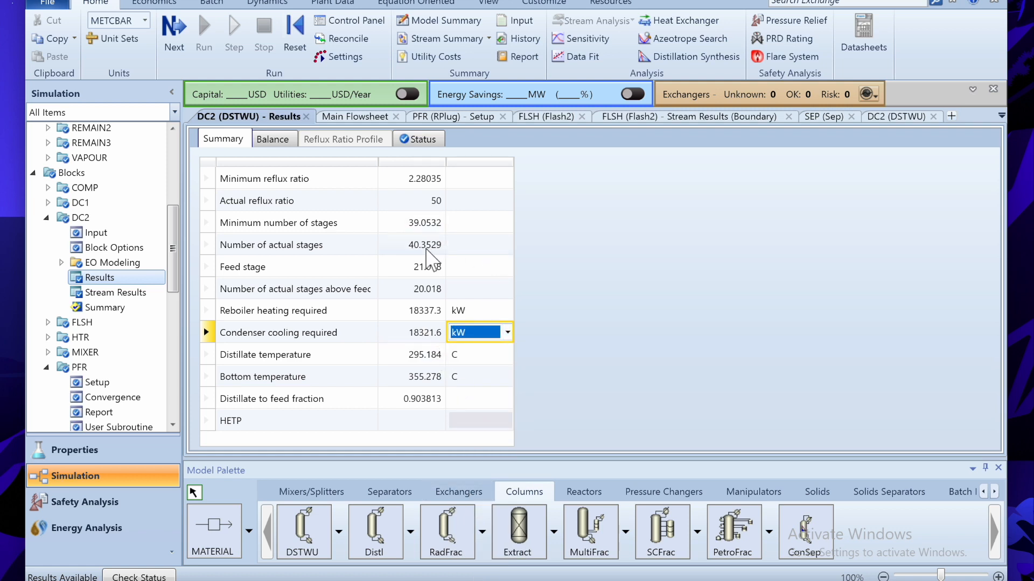
pyautogui.moveTo(378, 286); pyautogui.dragTo(405, 287)
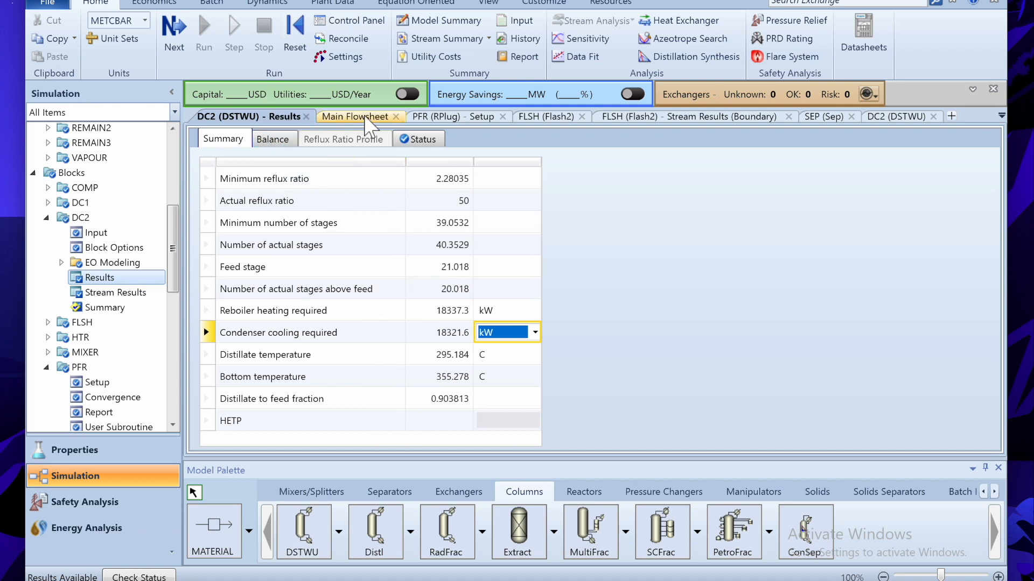
pyautogui.click(359, 116)
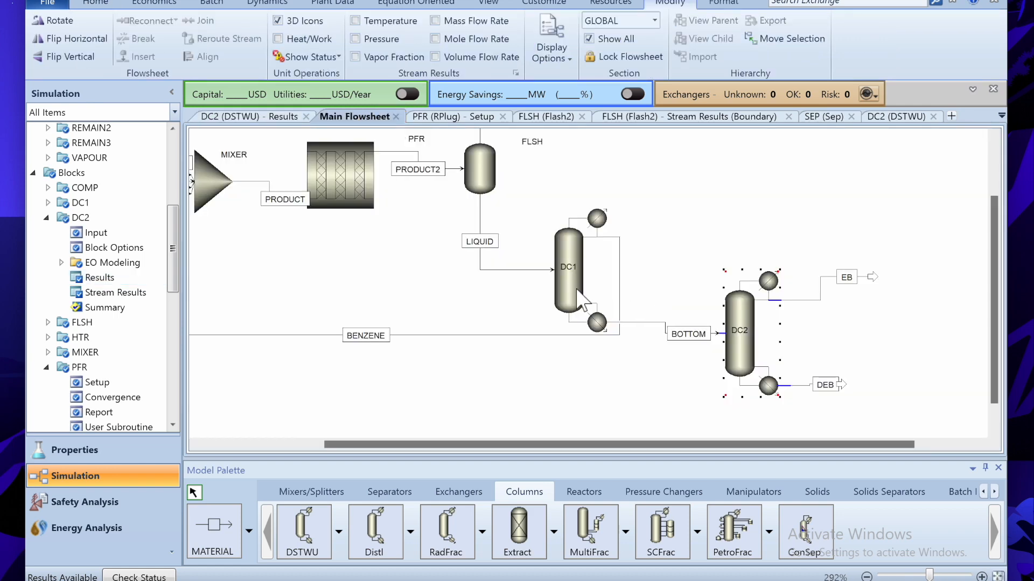
# - Check DC1 results (27.2131 actual stages, feed stage 14.8337, distillate-to-feed 0.732402), then return to the flowsheet
pyautogui.moveTo(562, 445); pyautogui.dragTo(502, 443)
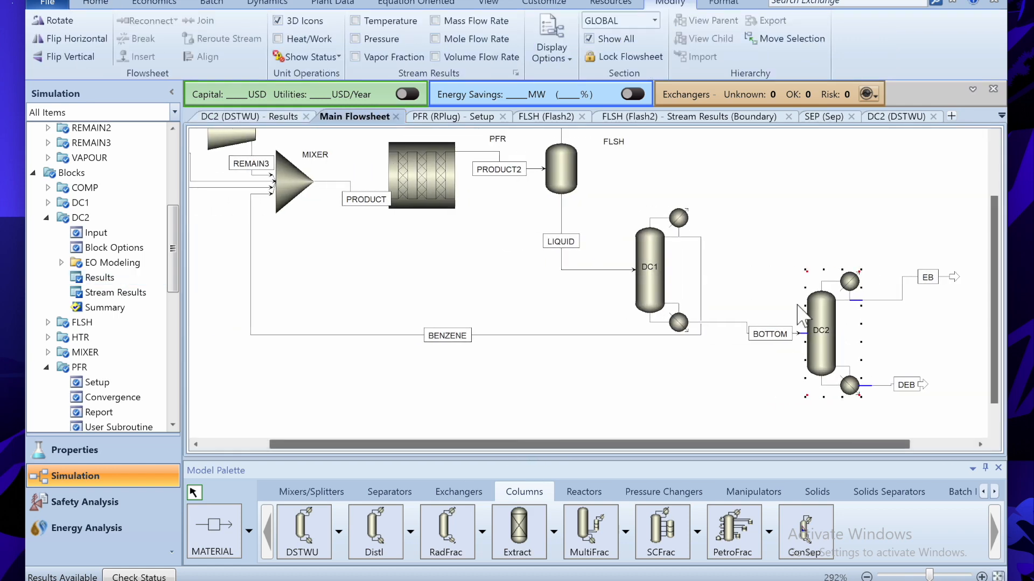
pyautogui.moveTo(990, 278); pyautogui.dragTo(992, 185)
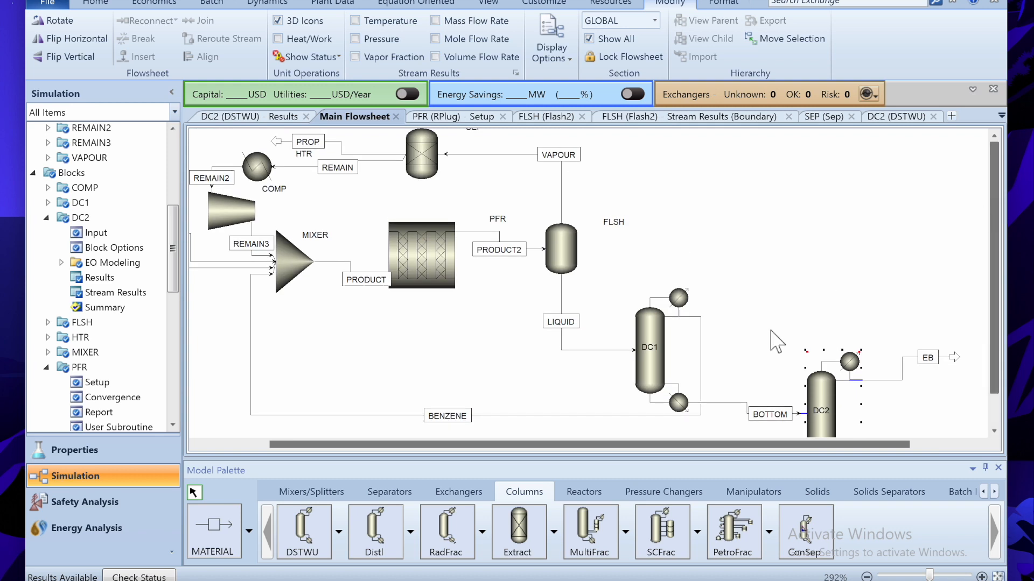
pyautogui.rightClick(652, 367)
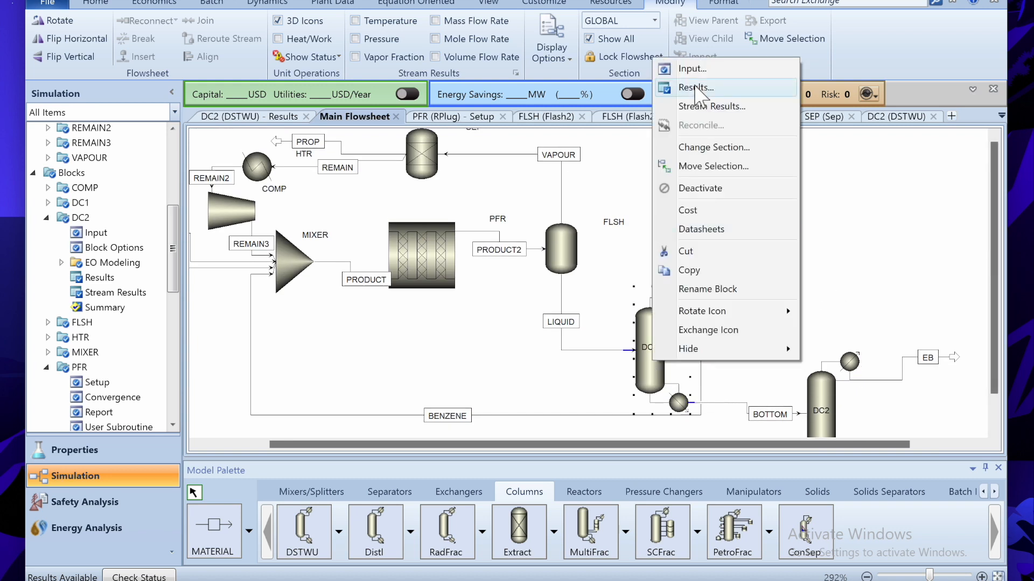
pyautogui.press('Escape')
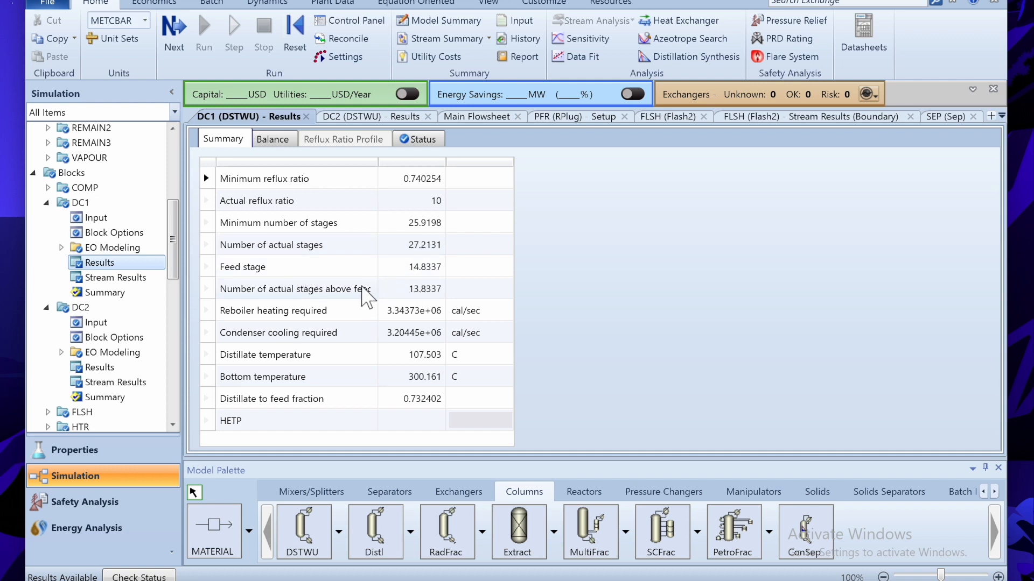
pyautogui.click(360, 290)
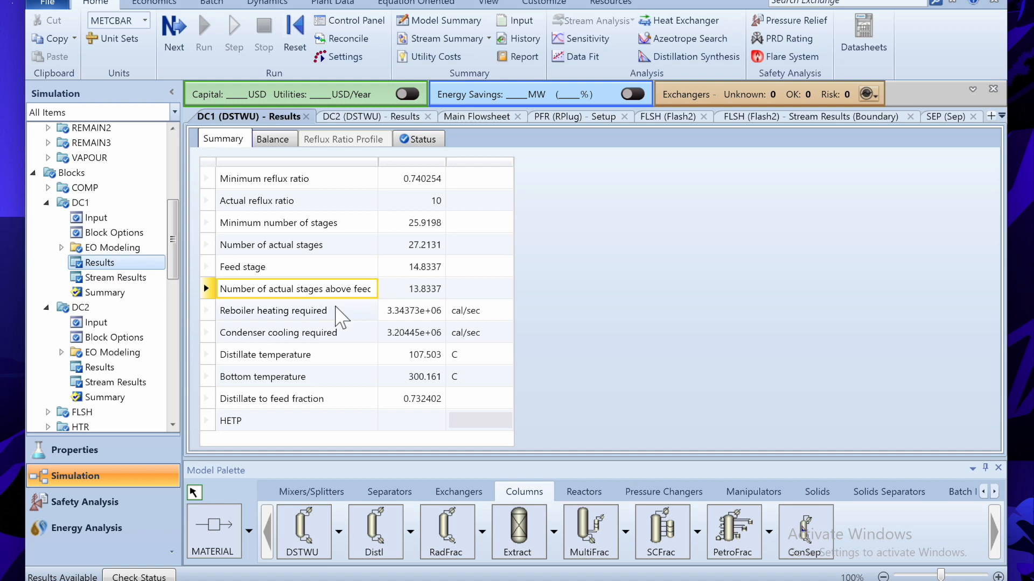
pyautogui.click(330, 311)
pyautogui.click(317, 269)
pyautogui.click(419, 272)
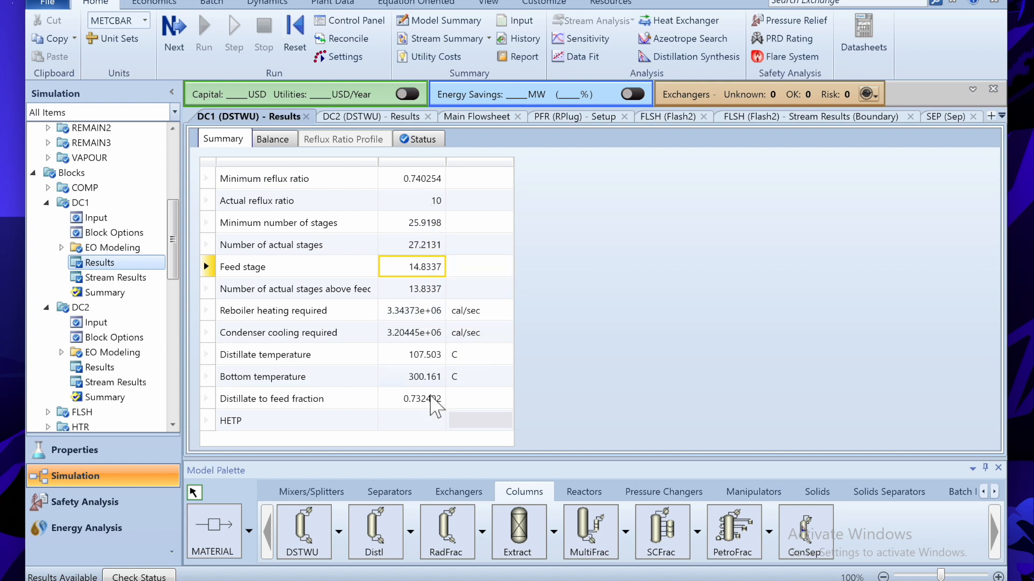
pyautogui.click(251, 404)
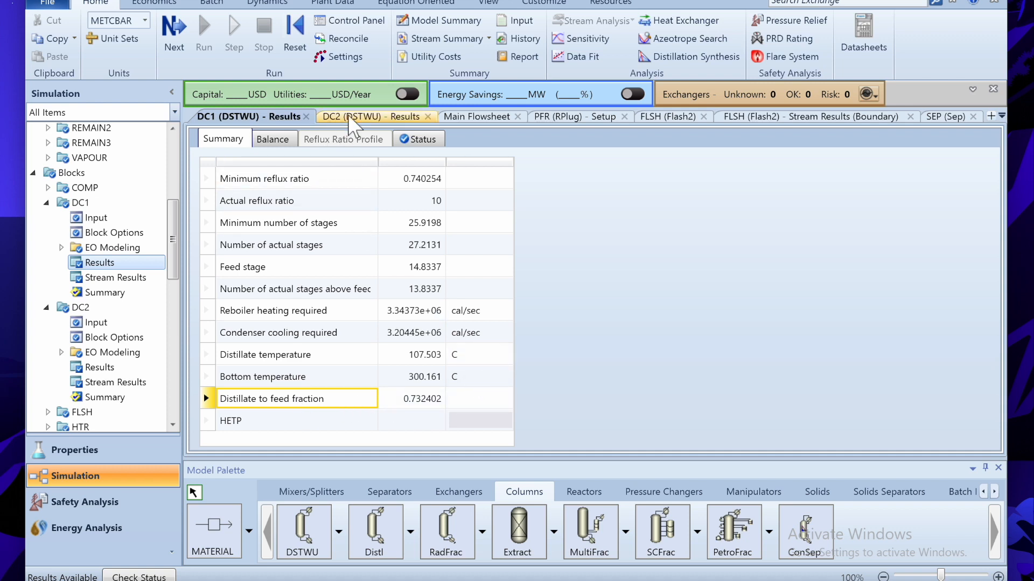
pyautogui.click(463, 116)
pyautogui.click(509, 312)
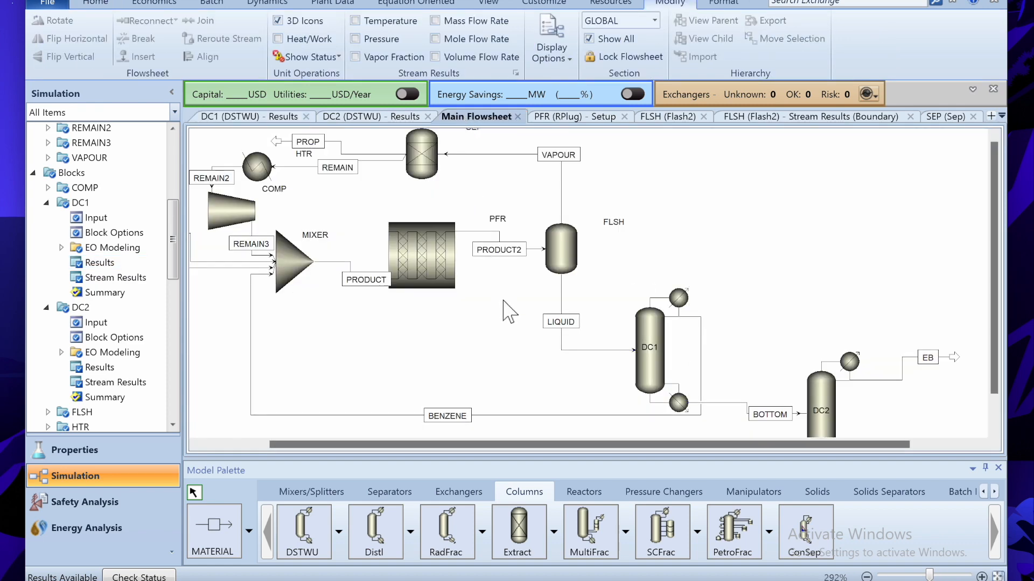
# - Zoom out and move the B feed inlet left and the E feed inlet up-left
pyautogui.scroll(-3, 508, 311)
pyautogui.scroll(1, 509, 311)
pyautogui.scroll(-1, 509, 311)
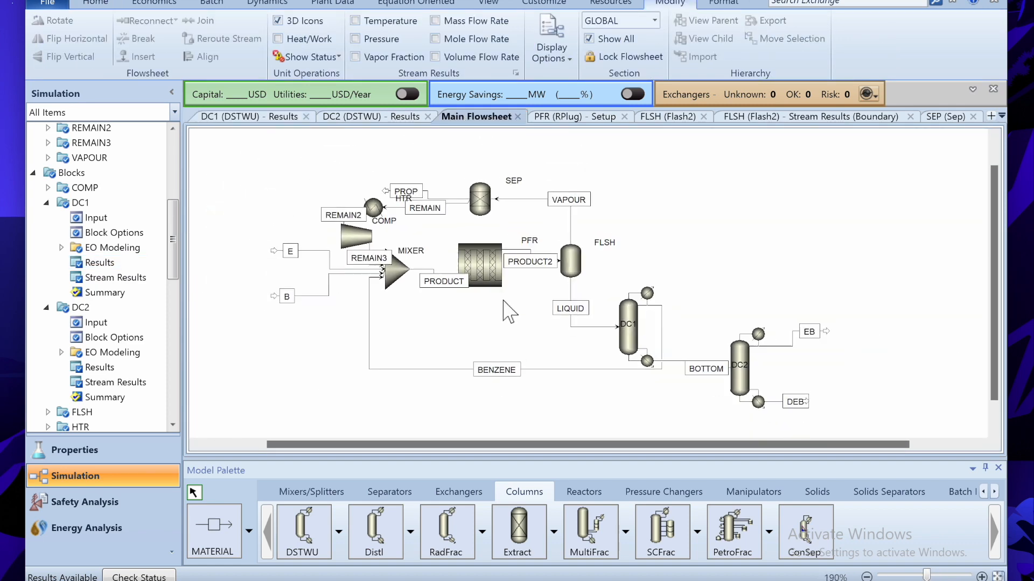
pyautogui.scroll(-1, 509, 311)
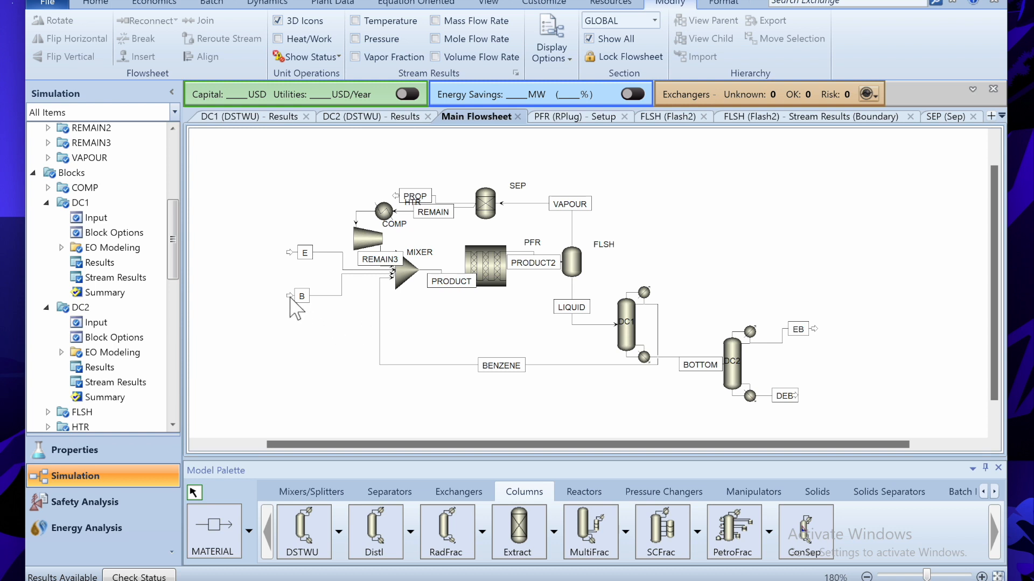
pyautogui.moveTo(290, 297); pyautogui.dragTo(274, 296)
pyautogui.moveTo(289, 253); pyautogui.dragTo(264, 223)
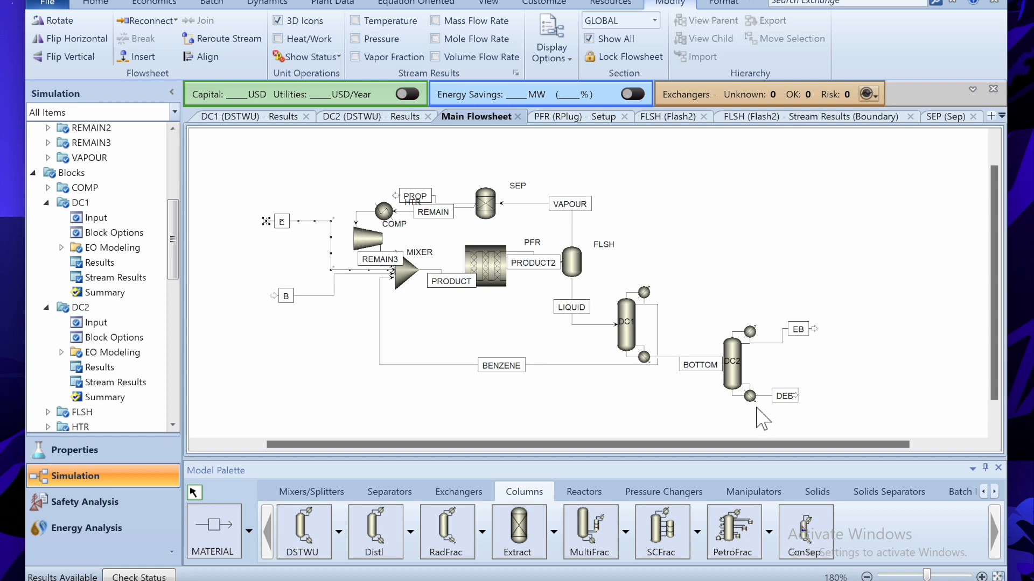
# - Adjust the stream layout and raise the PROP stream's end above the heater
pyautogui.moveTo(865, 443); pyautogui.dragTo(868, 444)
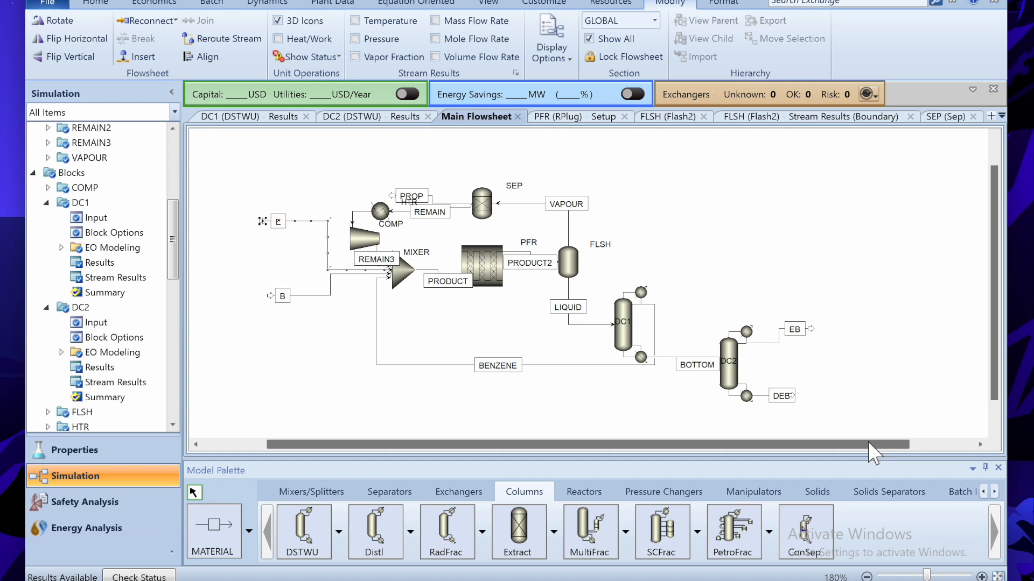
pyautogui.moveTo(868, 442); pyautogui.dragTo(854, 439)
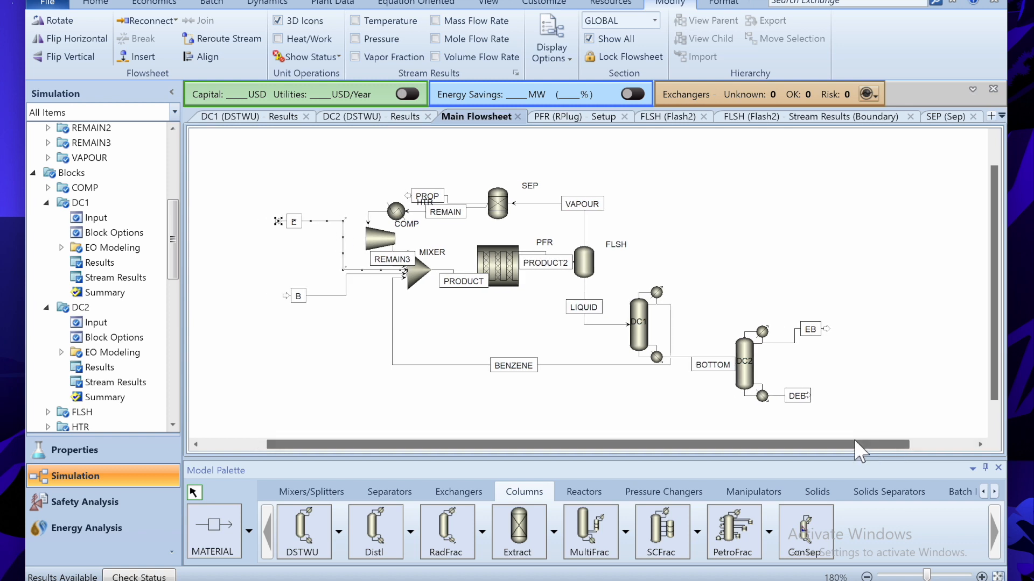
pyautogui.moveTo(855, 440)
pyautogui.mouseDown()
pyautogui.moveTo(826, 442)
pyautogui.moveTo(854, 448)
pyautogui.mouseUp()
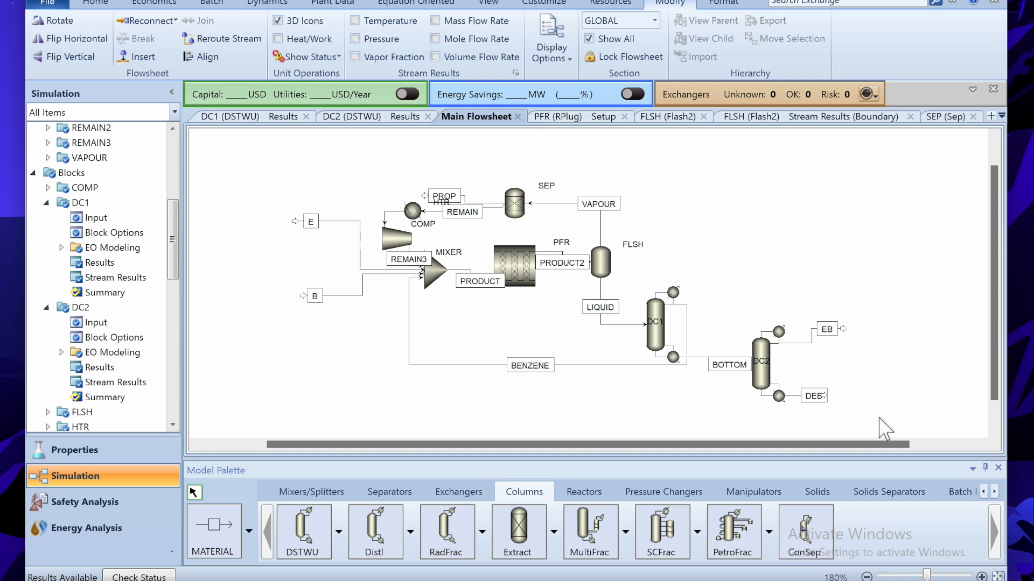
pyautogui.moveTo(873, 417); pyautogui.dragTo(285, 405)
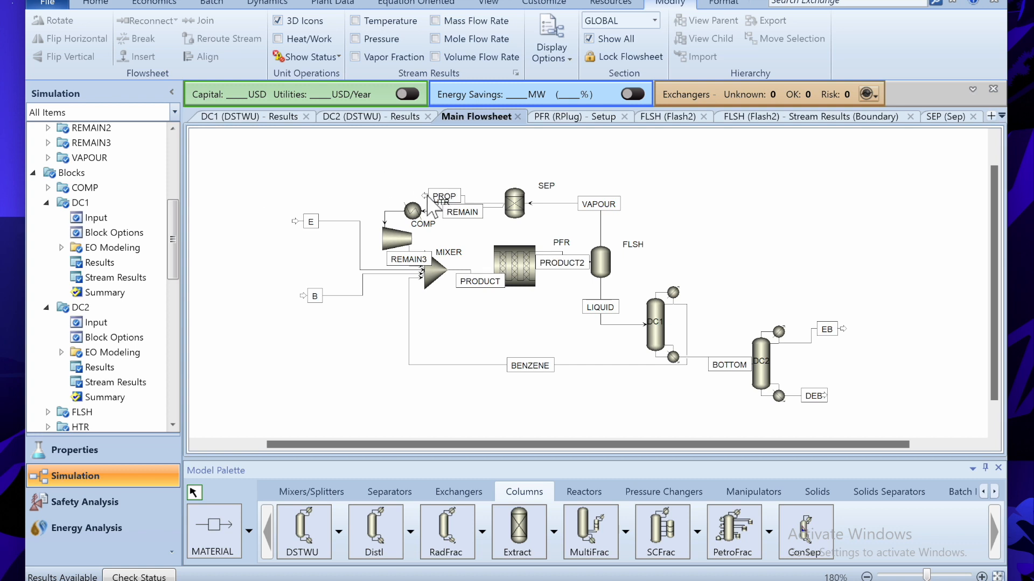
pyautogui.moveTo(425, 196); pyautogui.dragTo(401, 149)
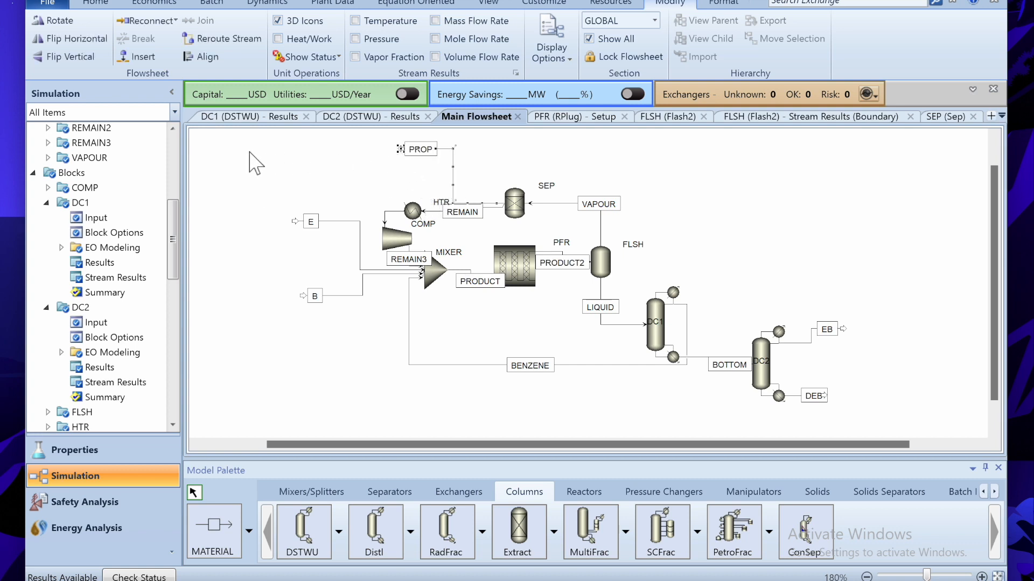
# - Box-select the whole flowsheet, then clear the selection and nudge the outlet streams
pyautogui.moveTo(252, 139); pyautogui.dragTo(289, 147)
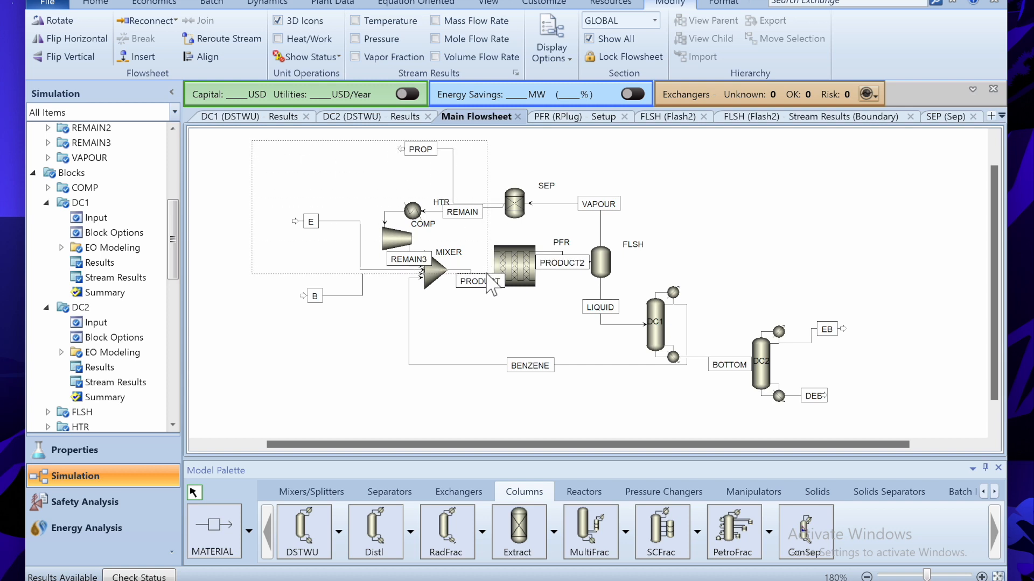
pyautogui.moveTo(490, 283); pyautogui.dragTo(843, 397)
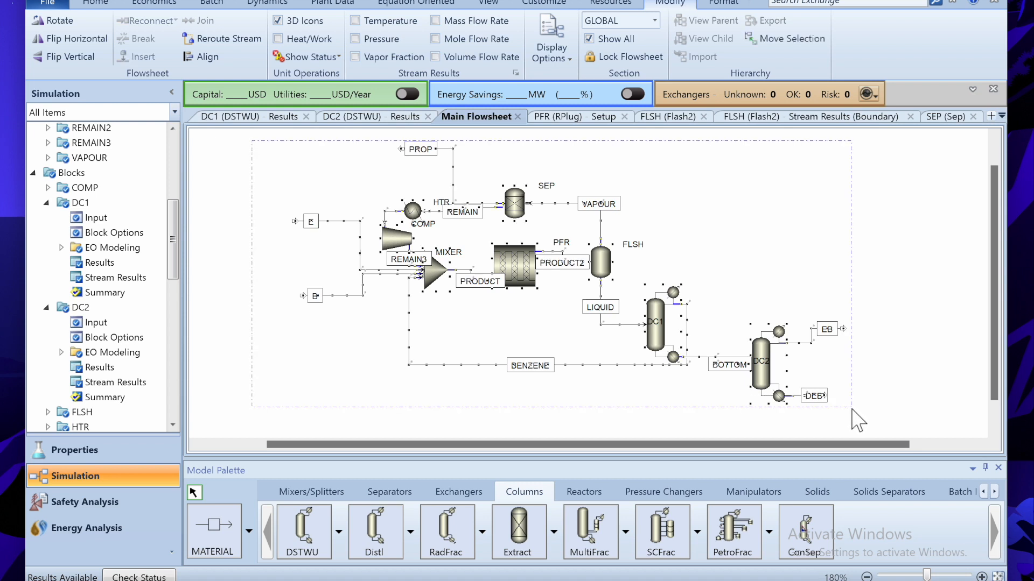
pyautogui.click(891, 344)
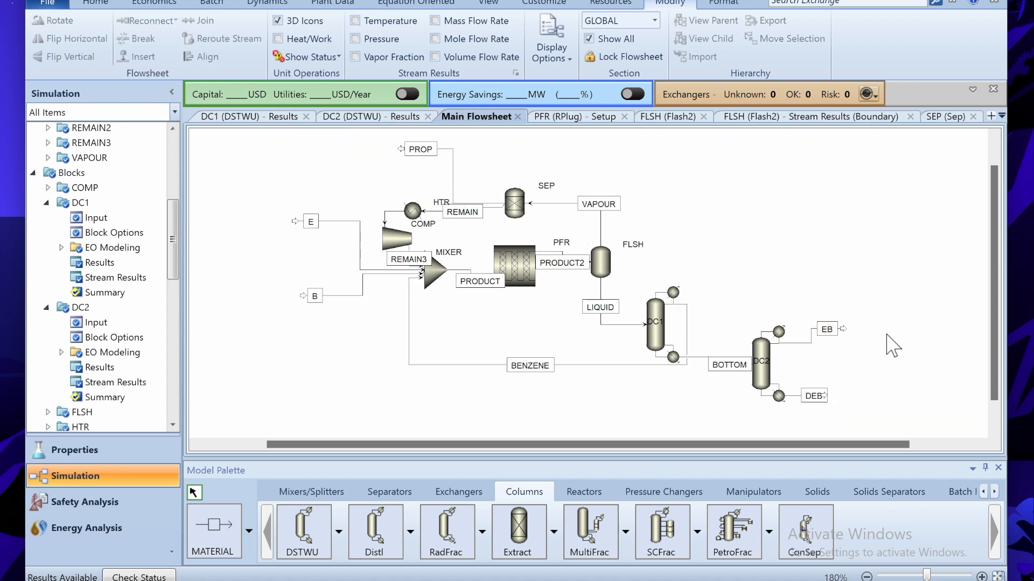
pyautogui.moveTo(858, 442); pyautogui.dragTo(857, 441)
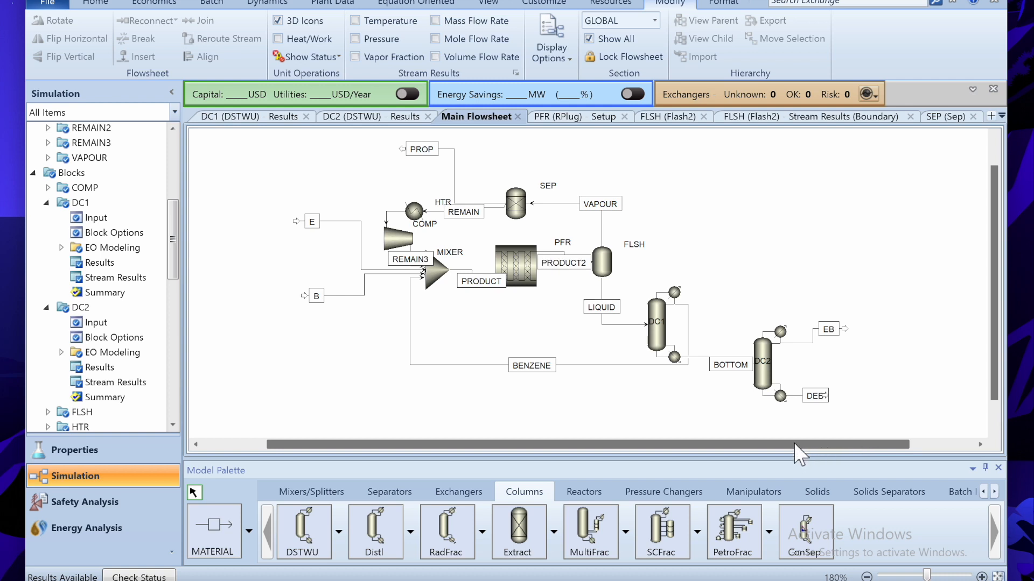
pyautogui.moveTo(793, 444); pyautogui.dragTo(774, 445)
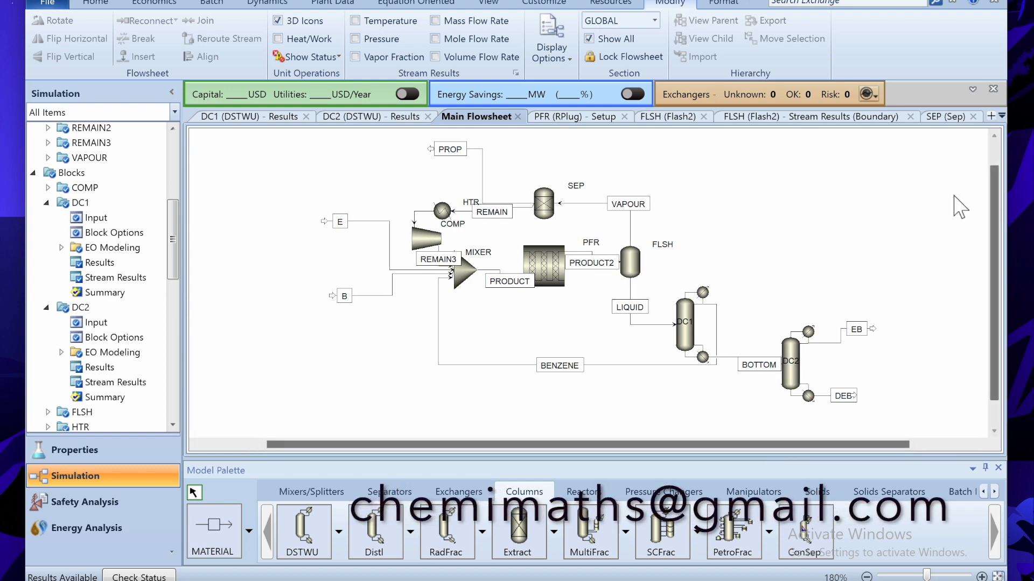